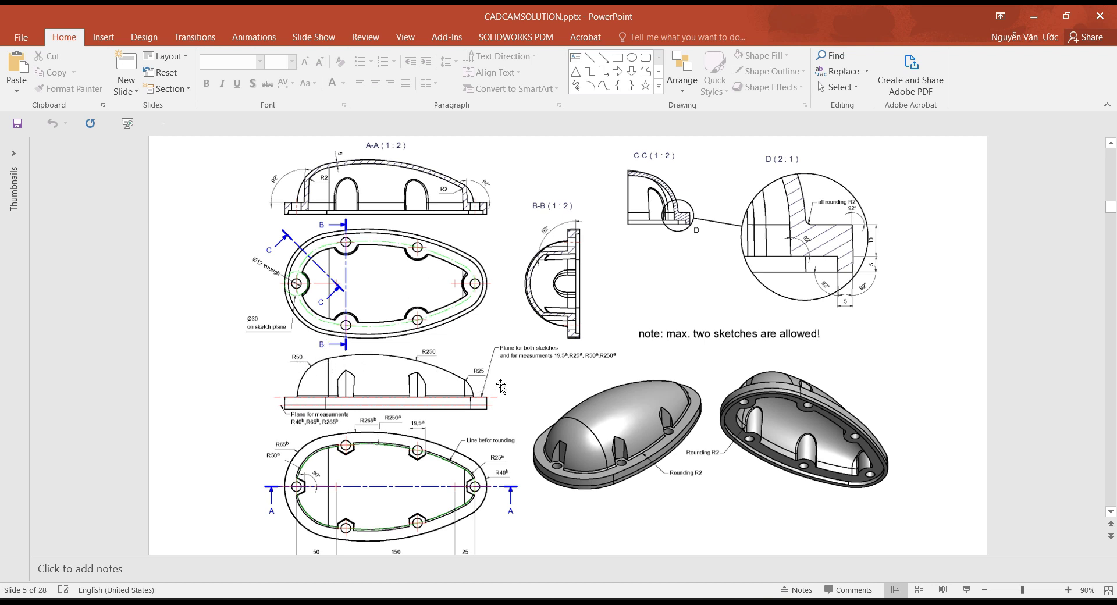
Scroll through the housing reference drawing slide in PowerPoint
{"action": "scroll", "coordinate": [501, 386], "scroll_direction": "down", "scroll_amount": 1}
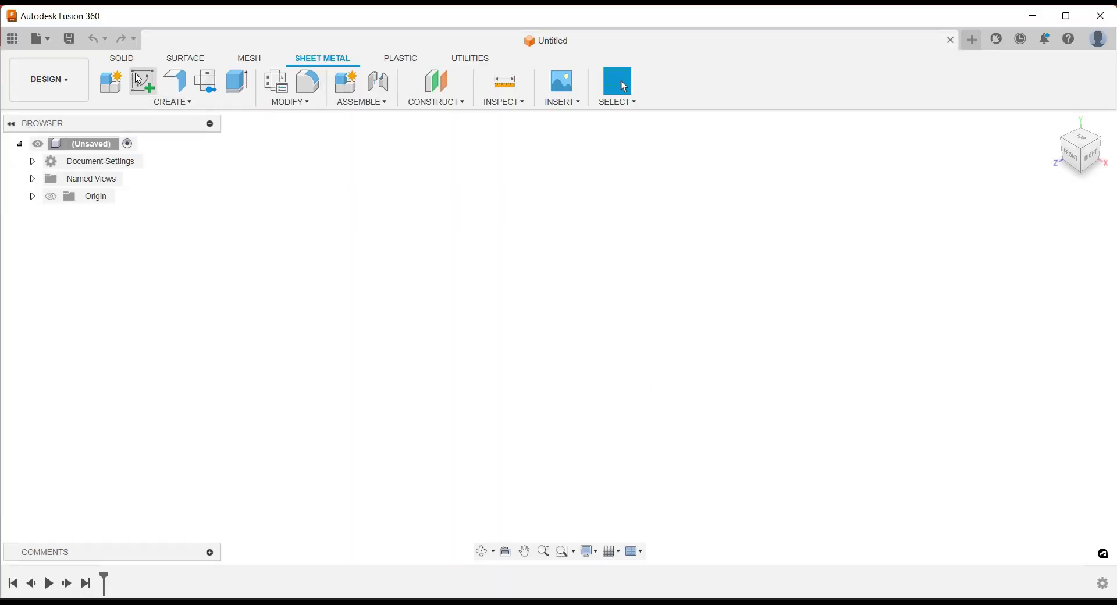
Start a front-plane sketch with the grid on and draw a horizontal line across the origin
{"action": "left_click", "coordinate": [122, 58]}
{"action": "left_click", "coordinate": [114, 93]}
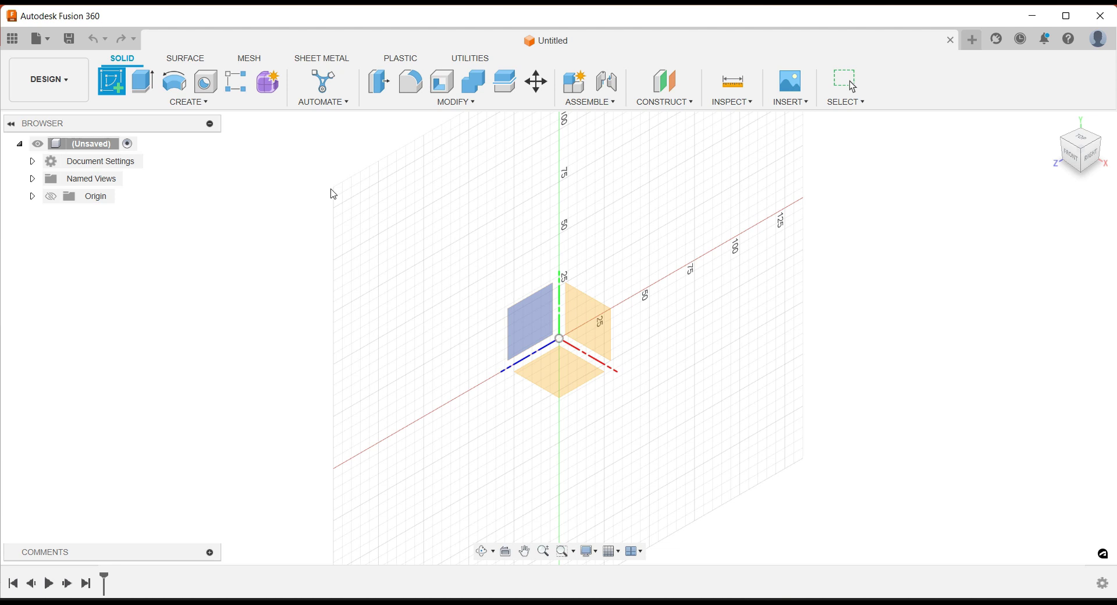
{"action": "left_click", "coordinate": [592, 307]}
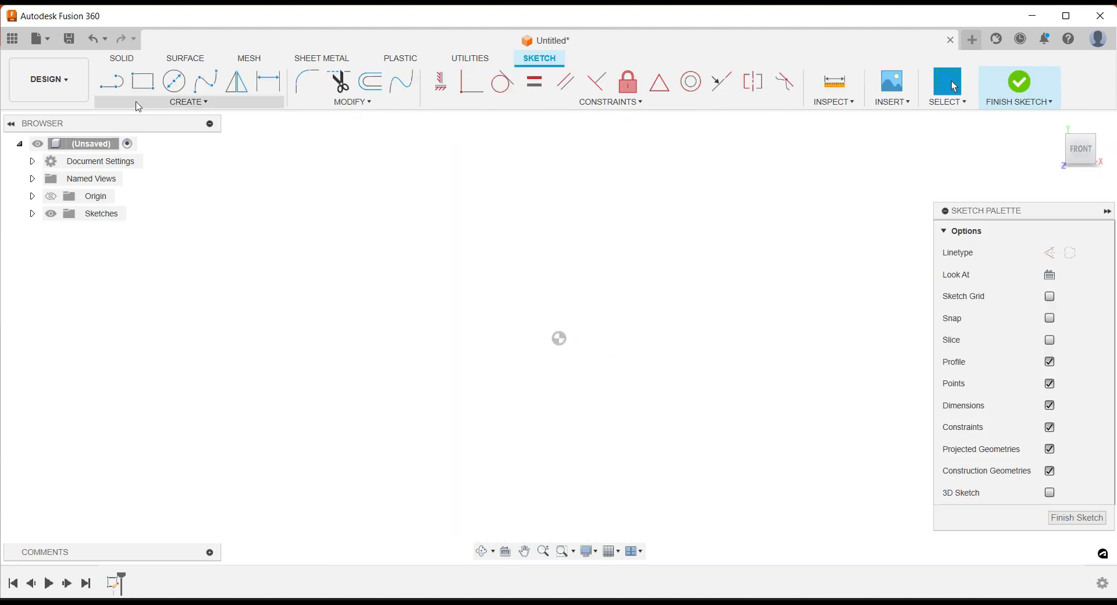
{"action": "left_click", "coordinate": [1050, 298]}
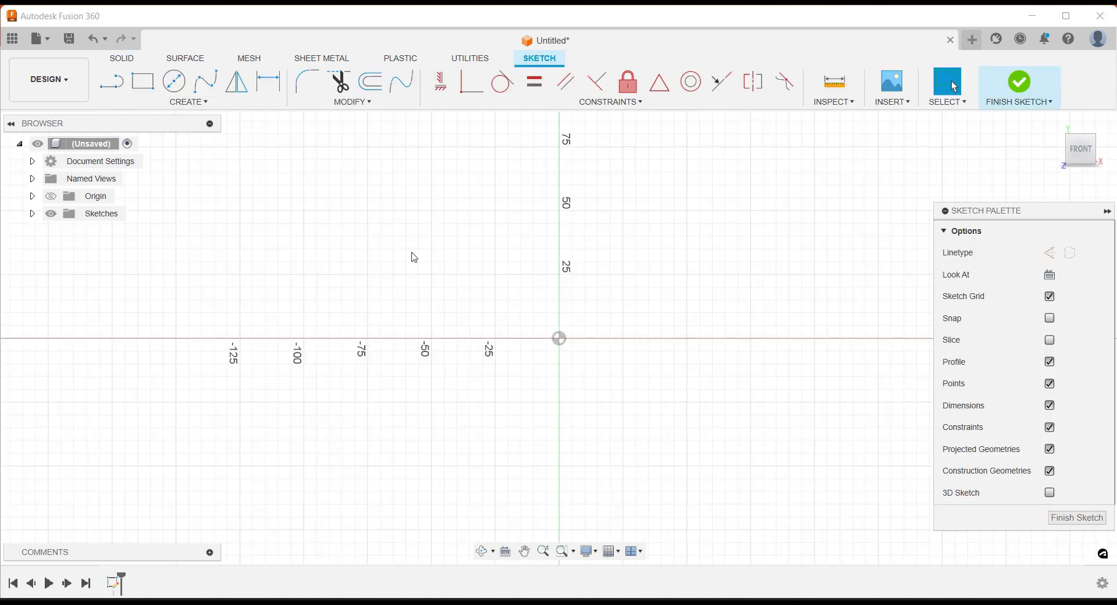
{"action": "left_click", "coordinate": [111, 81]}
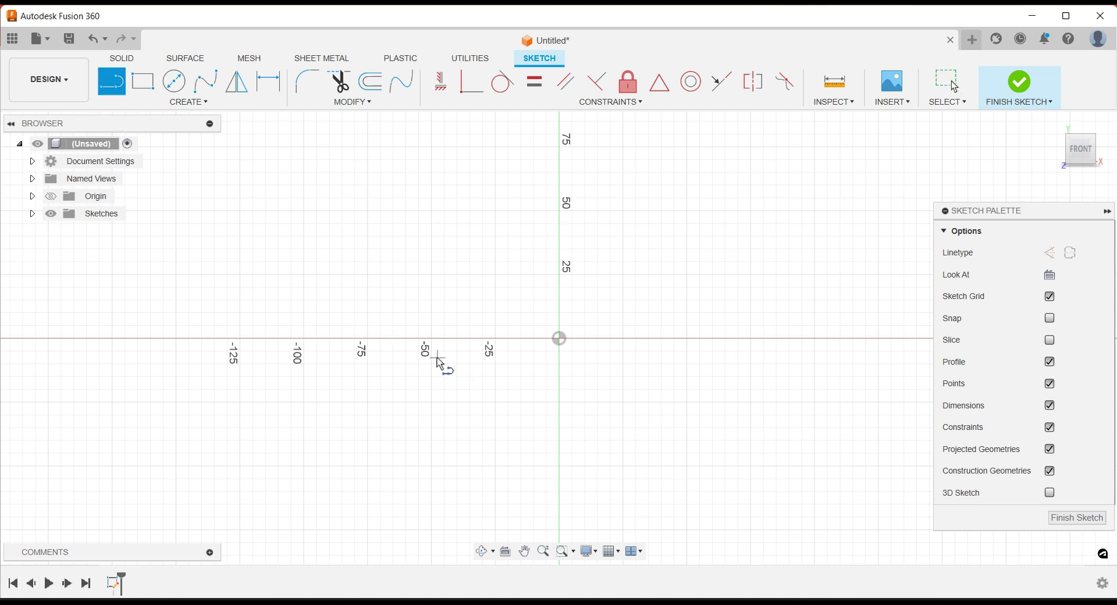
{"action": "left_click", "coordinate": [391, 361]}
{"action": "left_click", "coordinate": [768, 362]}
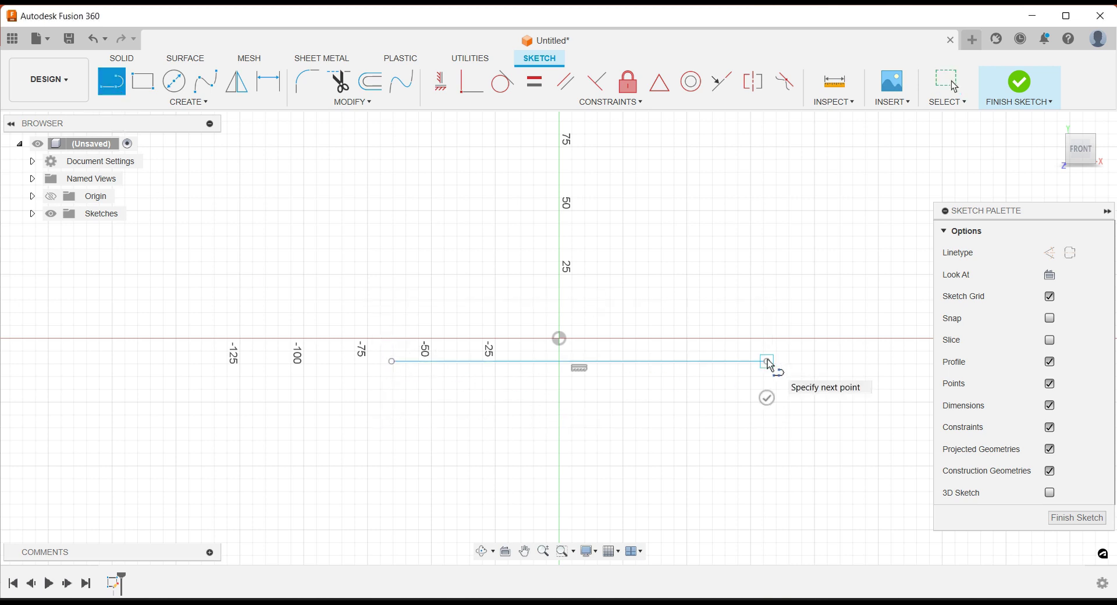
{"action": "key", "text": "Escape"}
Dimension the line's length to 225 mm
{"action": "key", "text": "d"}
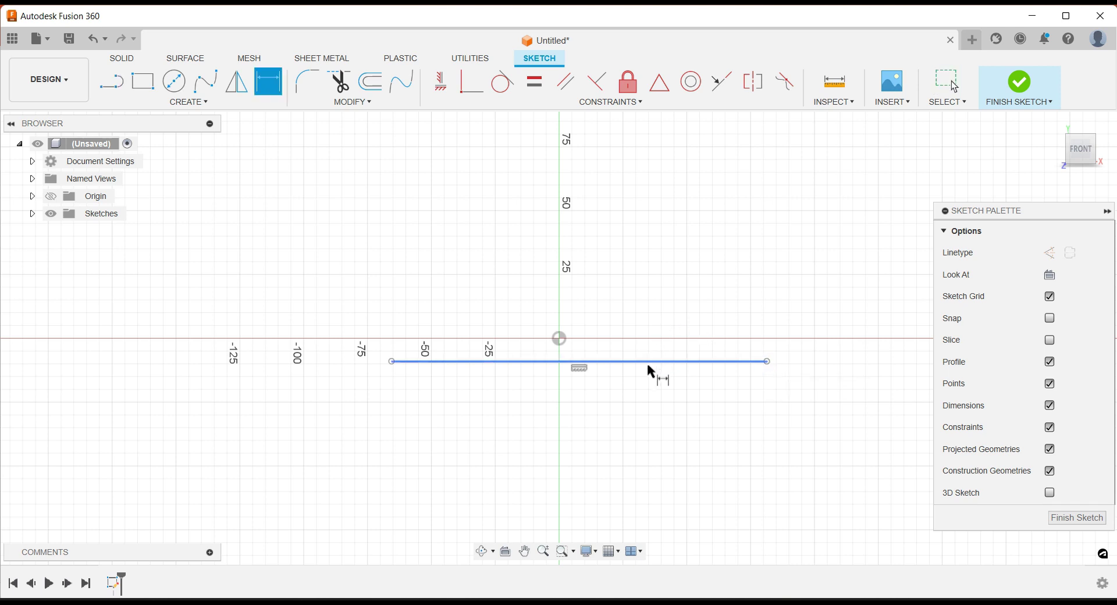
{"action": "left_click", "coordinate": [648, 363]}
{"action": "left_click", "coordinate": [587, 414]}
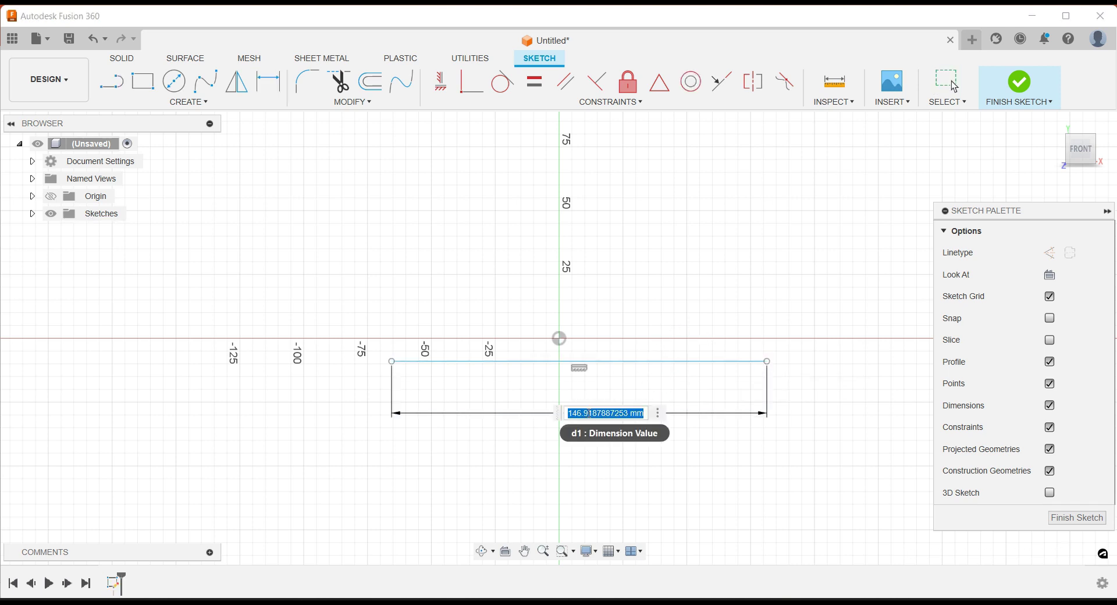
{"action": "type", "text": "225"}
{"action": "key", "text": "Return"}
{"action": "scroll", "coordinate": [497, 320], "scroll_direction": "down", "scroll_amount": 3}
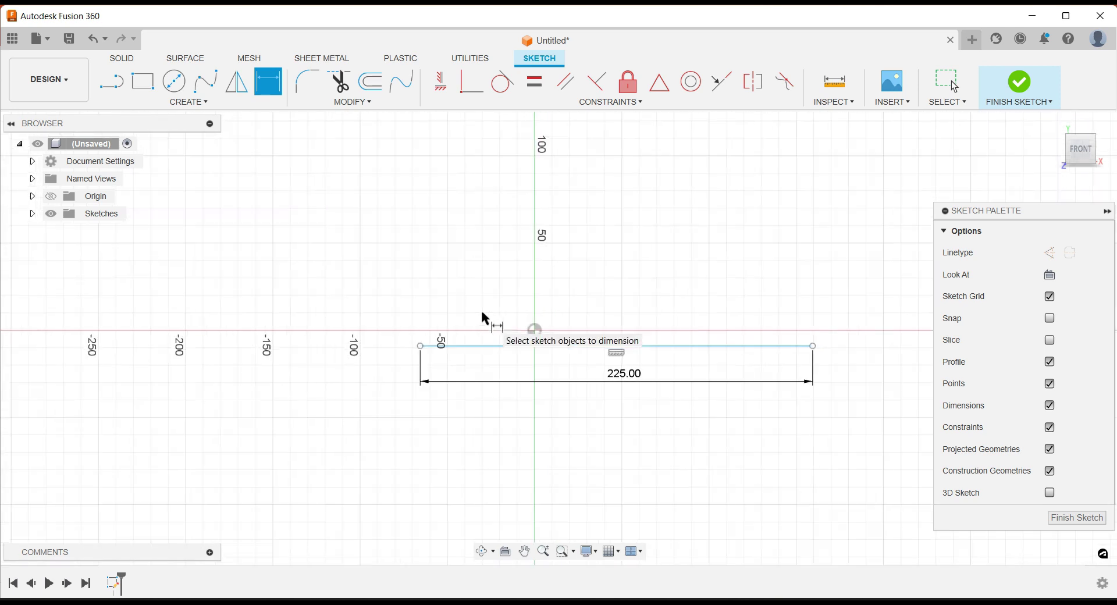
{"action": "scroll", "coordinate": [737, 292], "scroll_direction": "up", "scroll_amount": 1}
Constrain the line's midpoint to the origin
{"action": "left_click", "coordinate": [659, 81]}
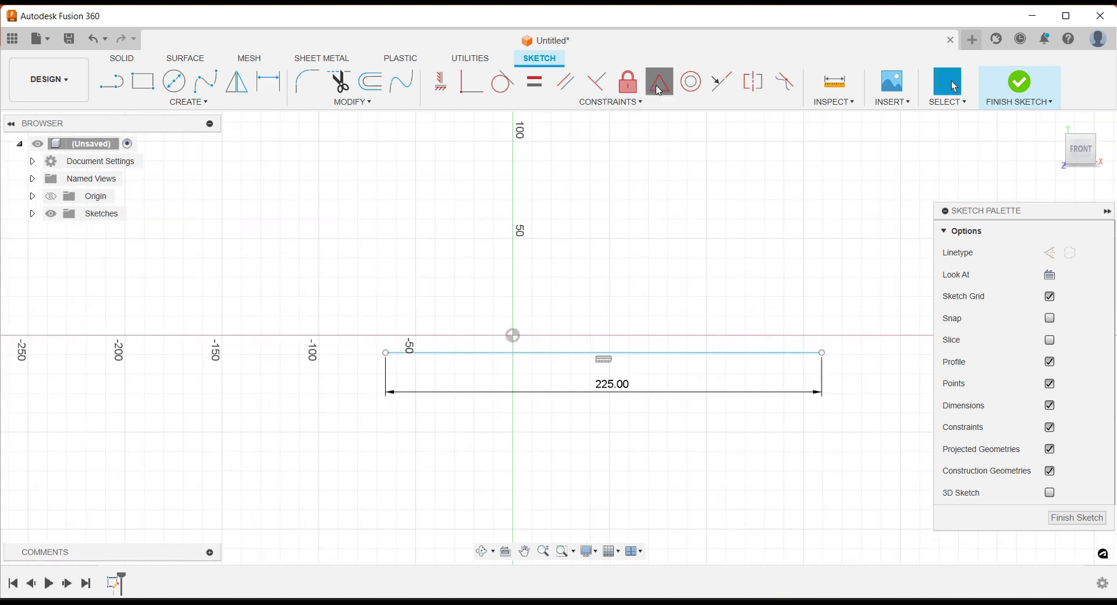
{"action": "left_click", "coordinate": [617, 354]}
{"action": "left_click", "coordinate": [513, 336]}
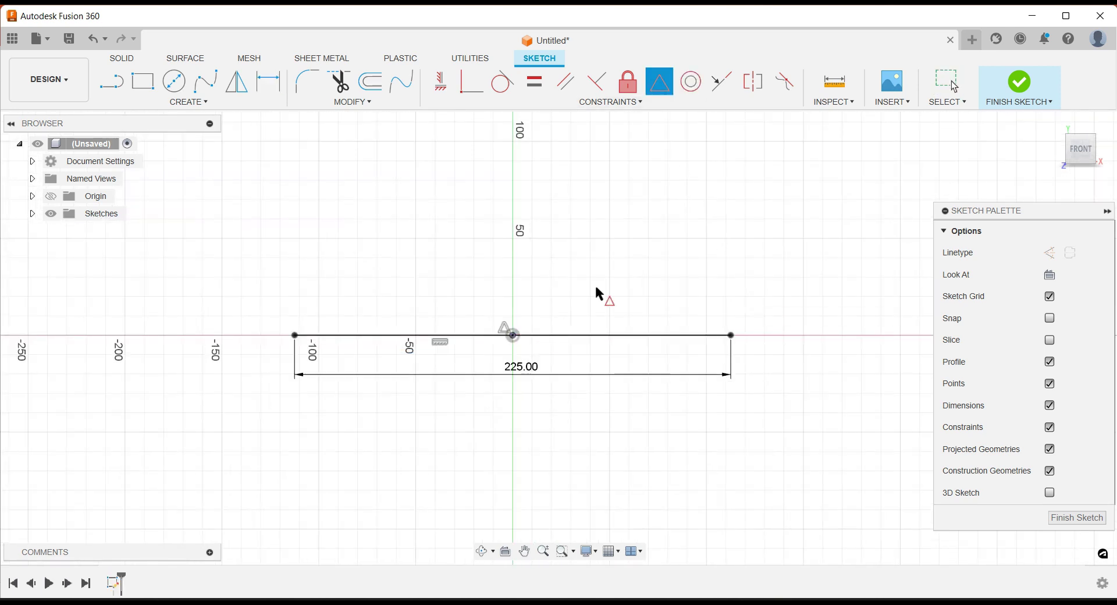
{"action": "key", "text": "Escape"}
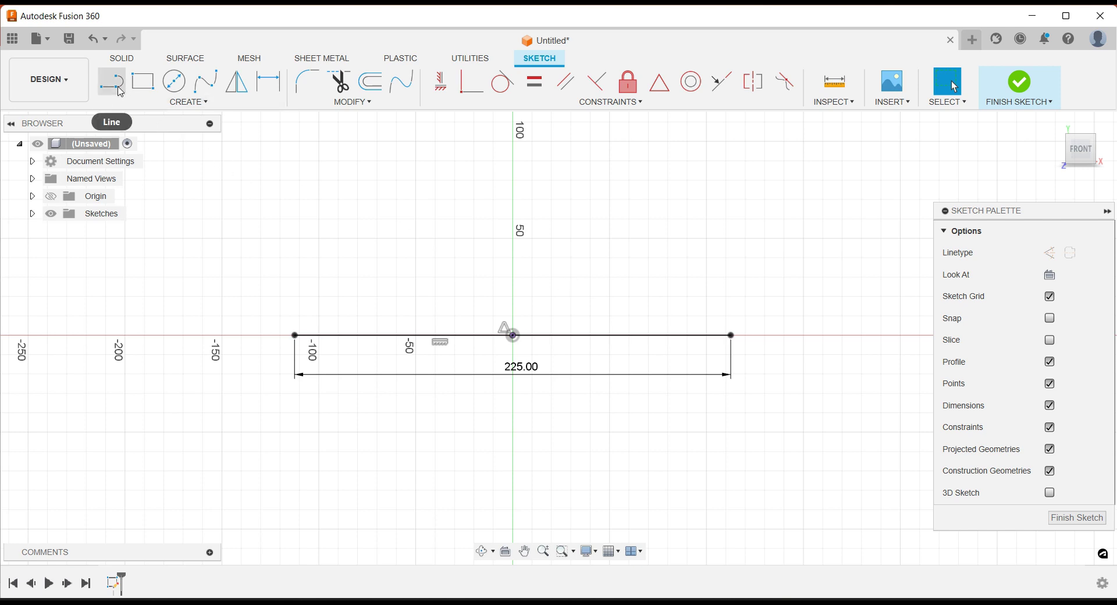
Draw centre-point arcs rising from the left and right ends of the line
{"action": "left_click", "coordinate": [143, 103]}
{"action": "mouse_move", "coordinate": [148, 162]}
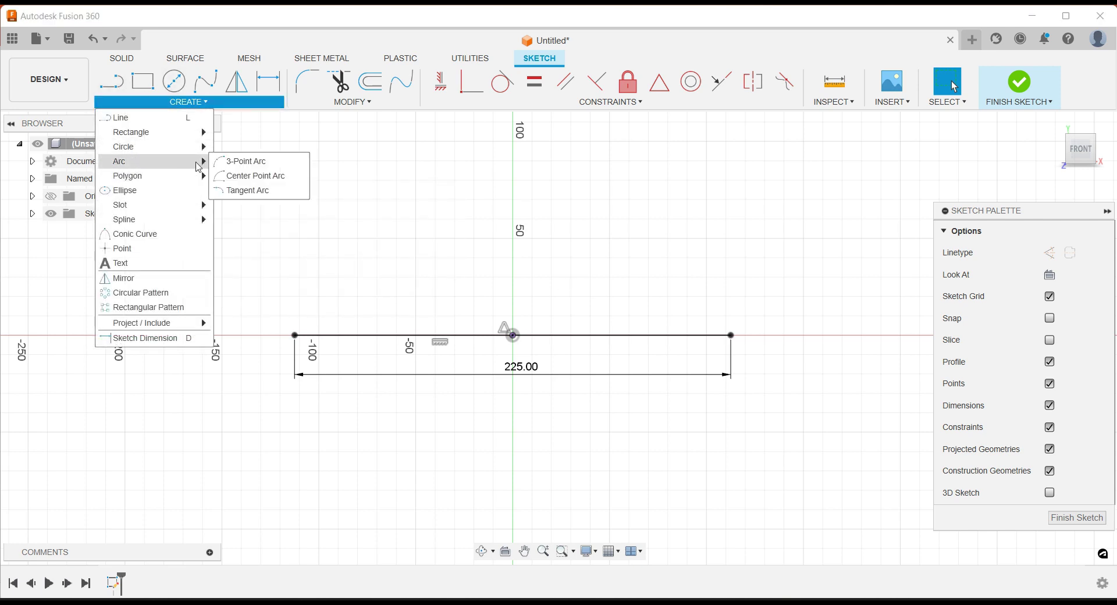
{"action": "left_click", "coordinate": [250, 176]}
{"action": "left_click", "coordinate": [294, 335]}
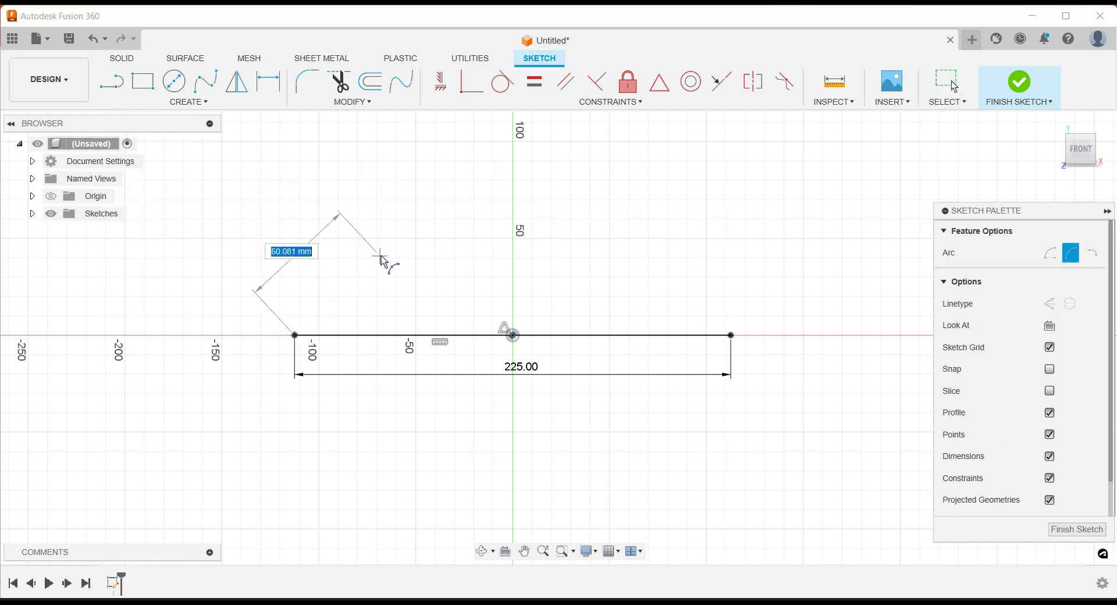
{"action": "left_click", "coordinate": [398, 223]}
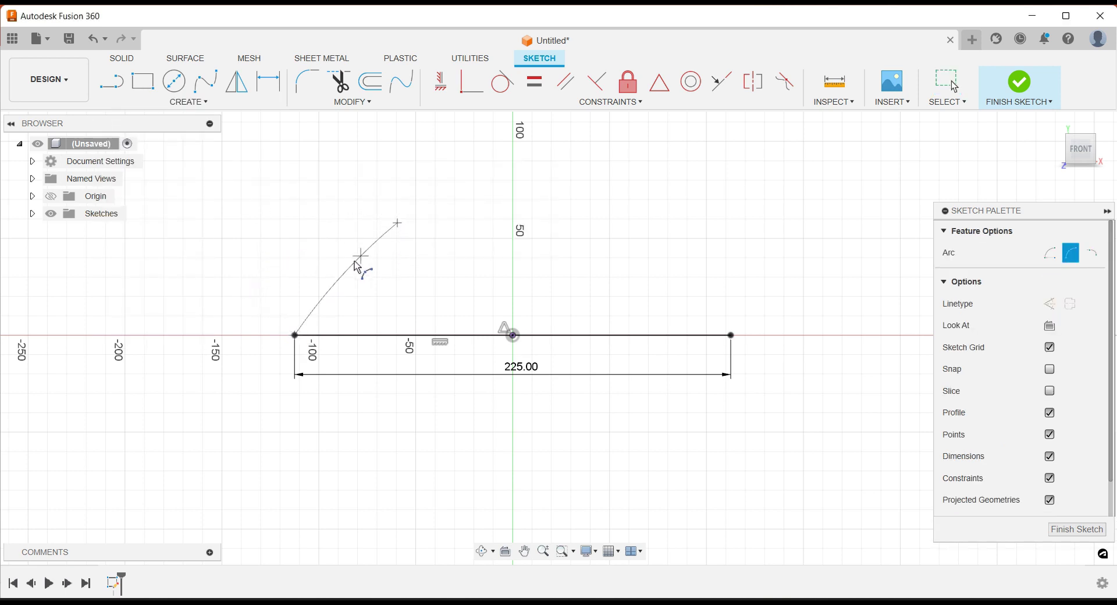
{"action": "left_click", "coordinate": [330, 261]}
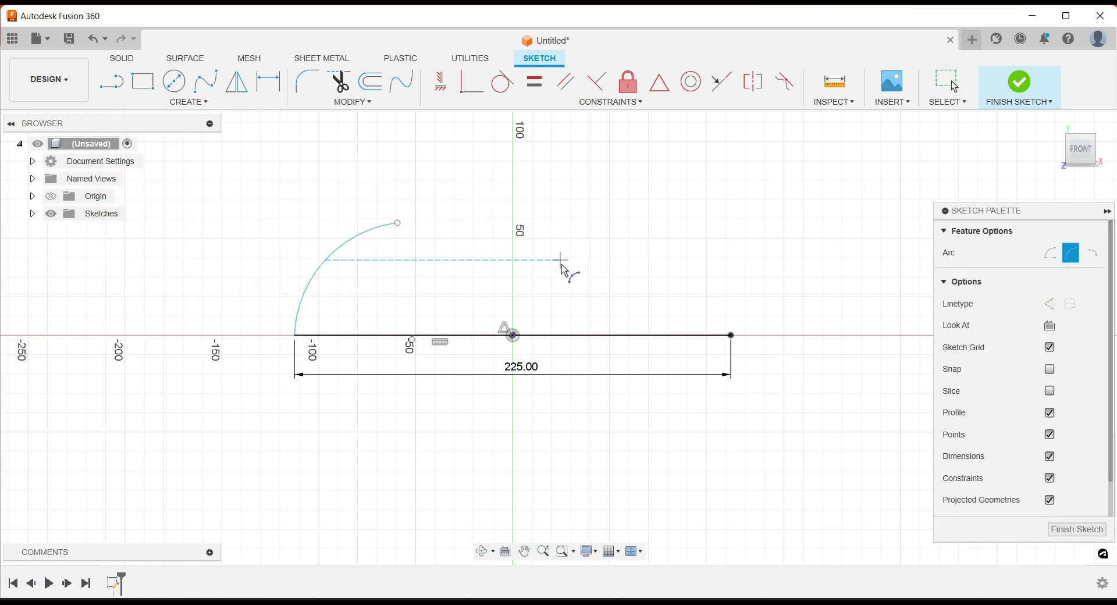
{"action": "left_click", "coordinate": [731, 335]}
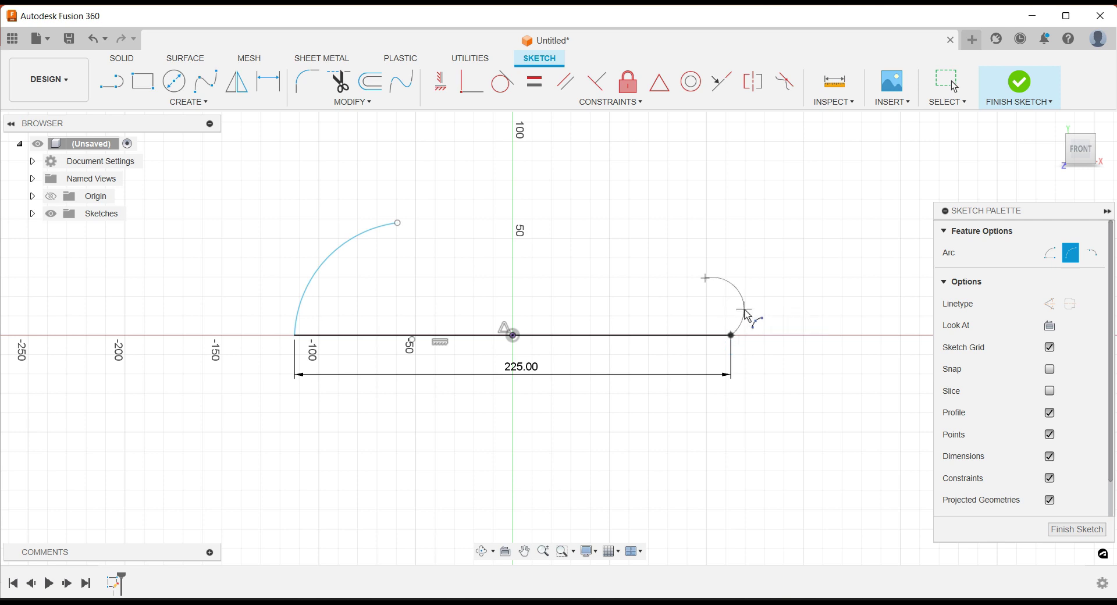
{"action": "scroll", "coordinate": [742, 314], "scroll_direction": "up", "scroll_amount": 3}
{"action": "left_click", "coordinate": [722, 302]}
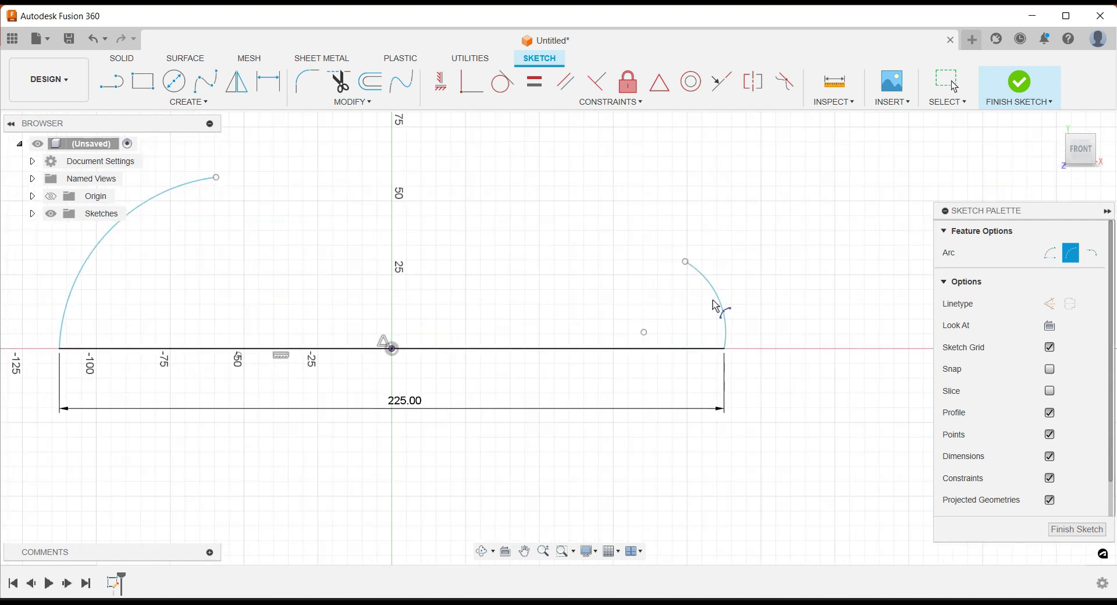
{"action": "scroll", "coordinate": [636, 321], "scroll_direction": "down", "scroll_amount": 1}
Join the two end arcs with a top arc to close the profile
{"action": "left_click", "coordinate": [681, 266]}
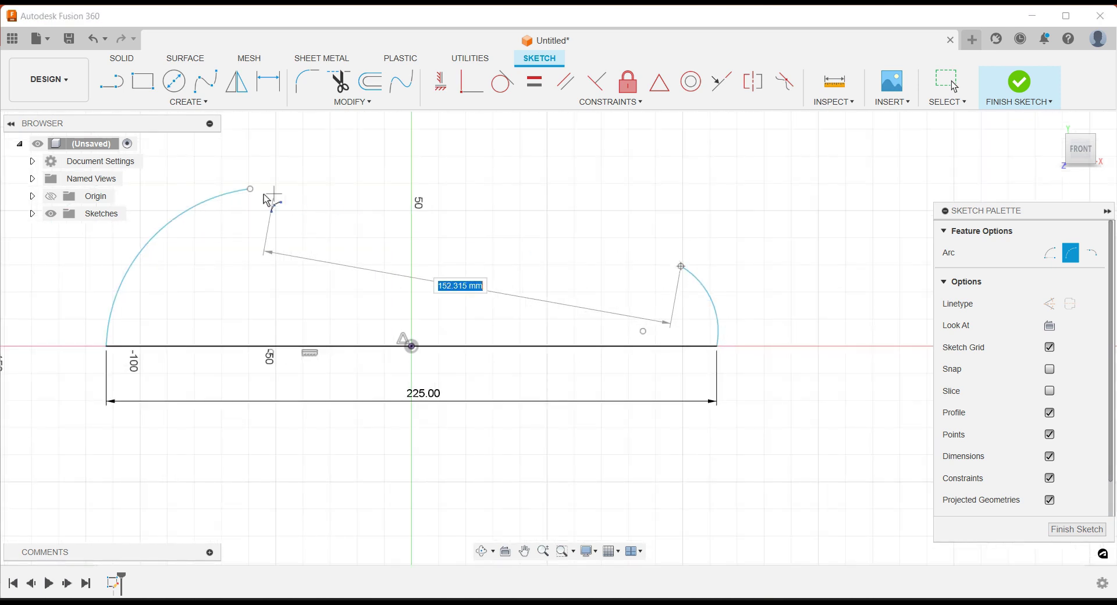
{"action": "left_click", "coordinate": [251, 188]}
{"action": "left_click", "coordinate": [478, 198]}
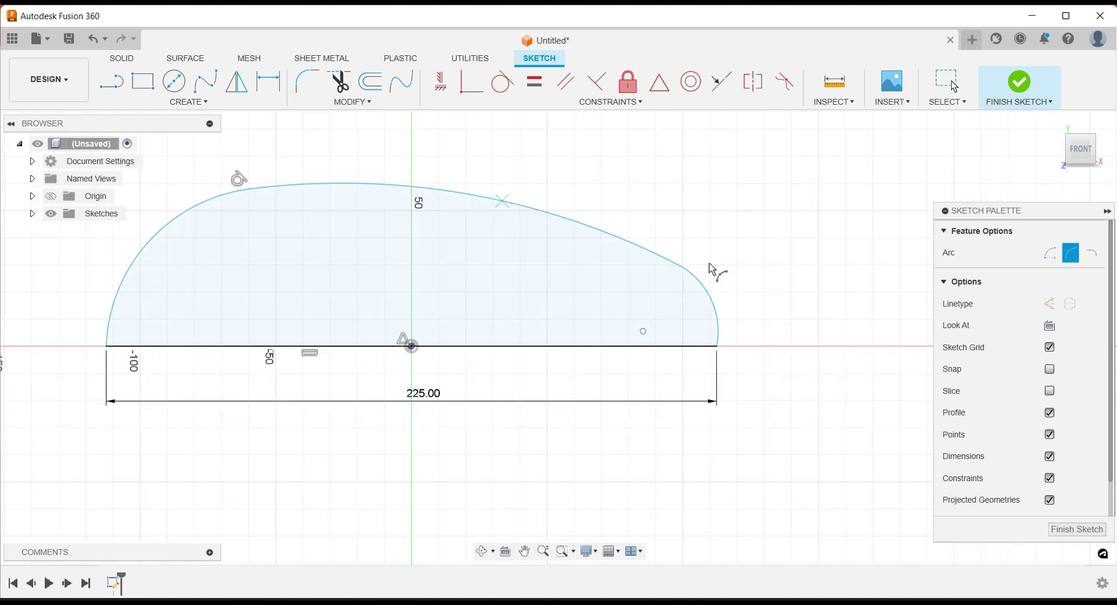
{"action": "key", "text": "Escape"}
{"action": "scroll", "coordinate": [780, 283], "scroll_direction": "down", "scroll_amount": 2}
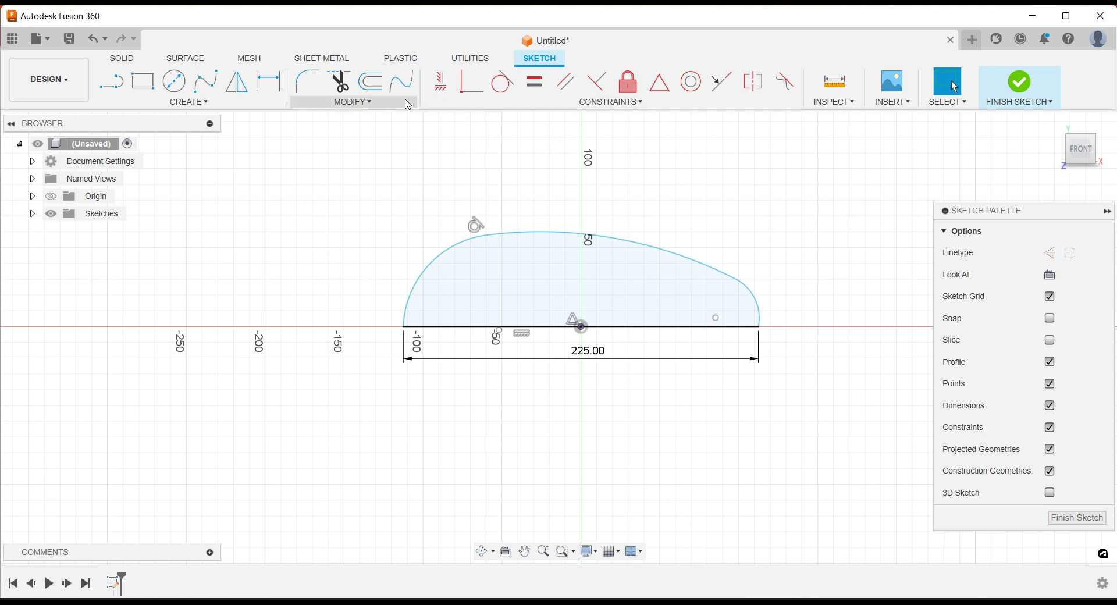
Dimension the top arc to a 250 mm radius
{"action": "left_click", "coordinate": [269, 81]}
{"action": "left_click", "coordinate": [656, 249]}
{"action": "left_click", "coordinate": [653, 187]}
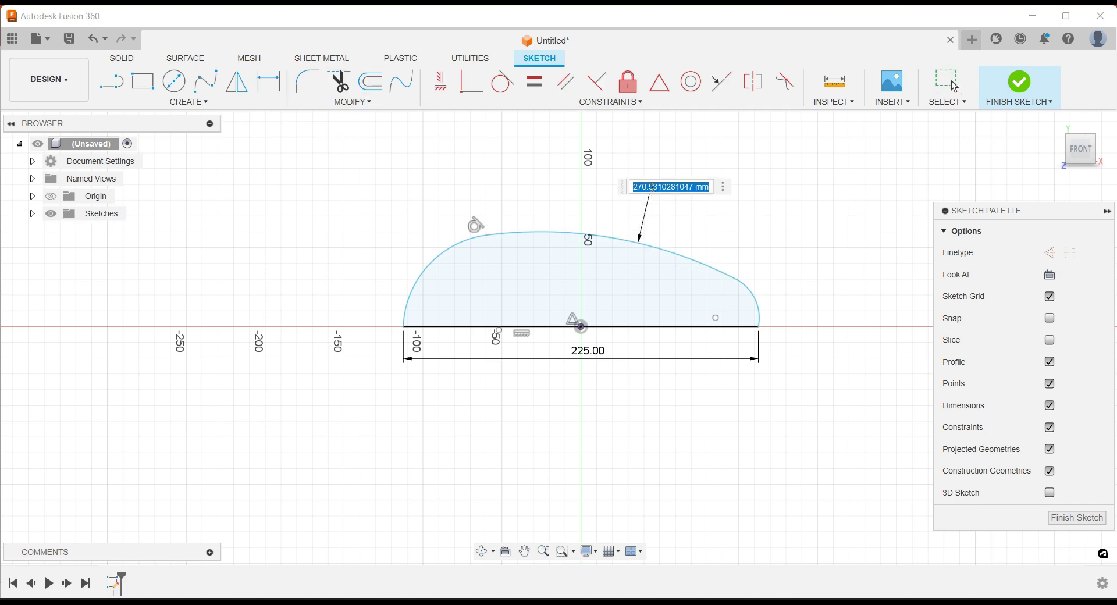
{"action": "type", "text": "22"}
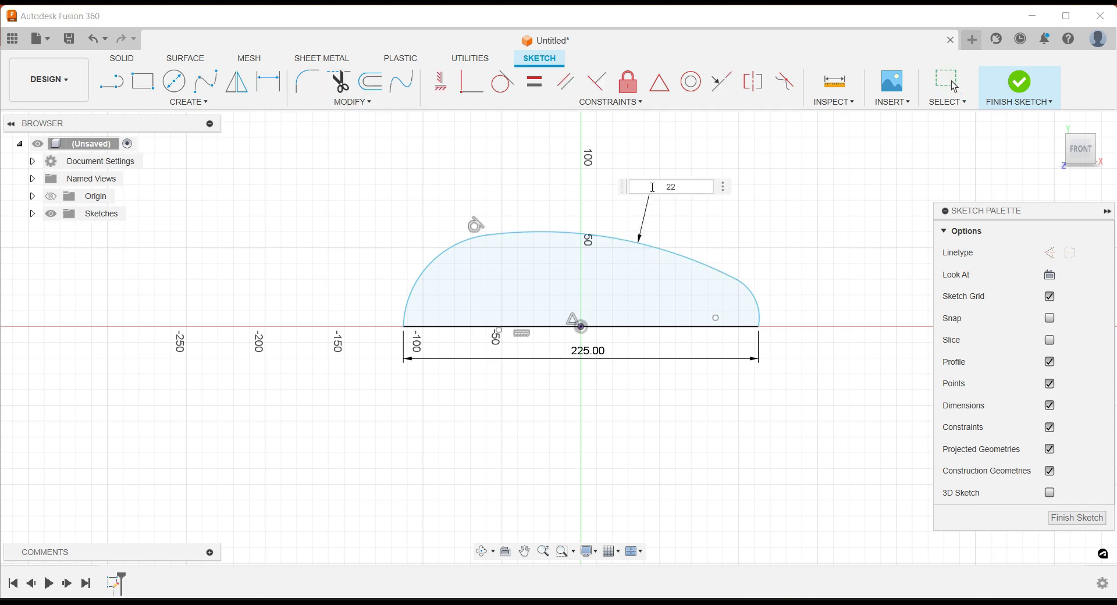
{"action": "key", "text": "Return"}
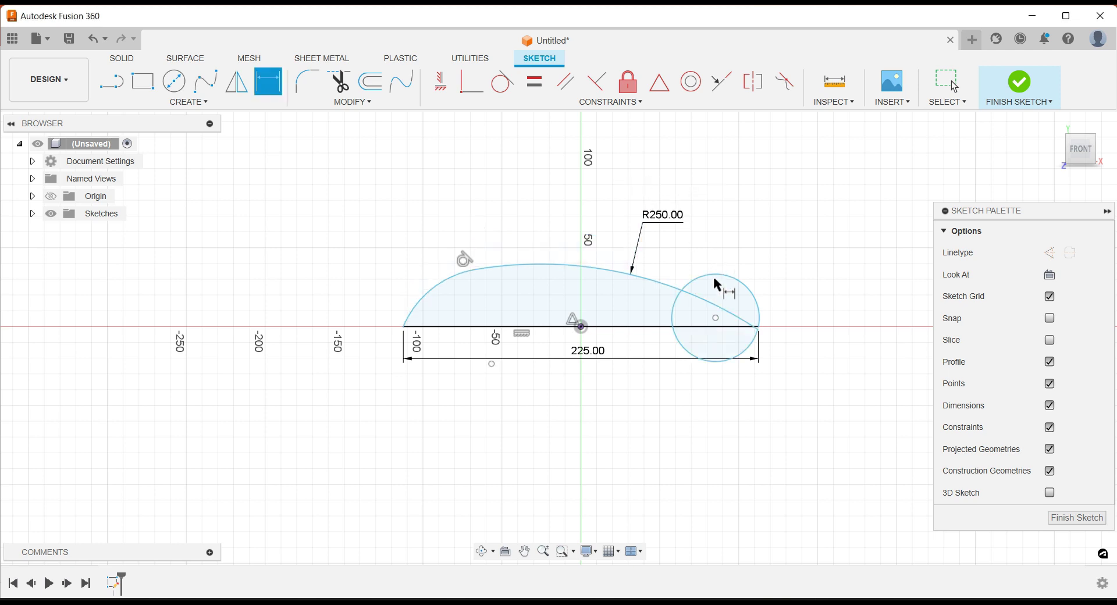
{"action": "scroll", "coordinate": [718, 288], "scroll_direction": "up", "scroll_amount": 2}
{"action": "key", "text": "Escape"}
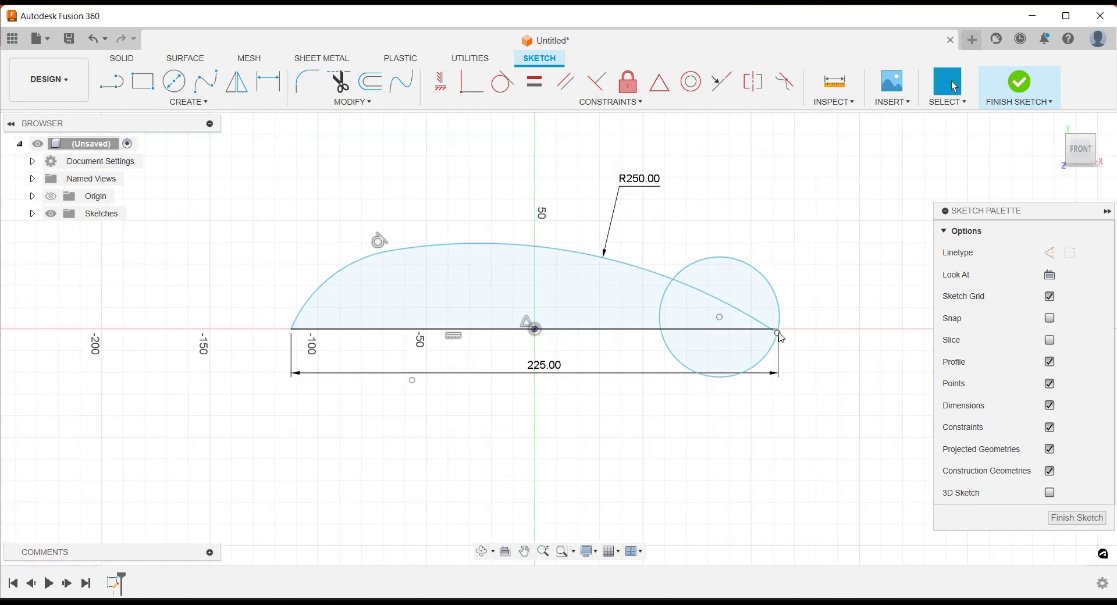
Raise the top arc, bring the right arc up to it, and make them tangent
{"action": "mouse_move", "coordinate": [381, 249]}
{"action": "left_mouse_down"}
{"action": "mouse_move", "coordinate": [380, 175]}
{"action": "mouse_move", "coordinate": [422, 180]}
{"action": "left_mouse_up"}
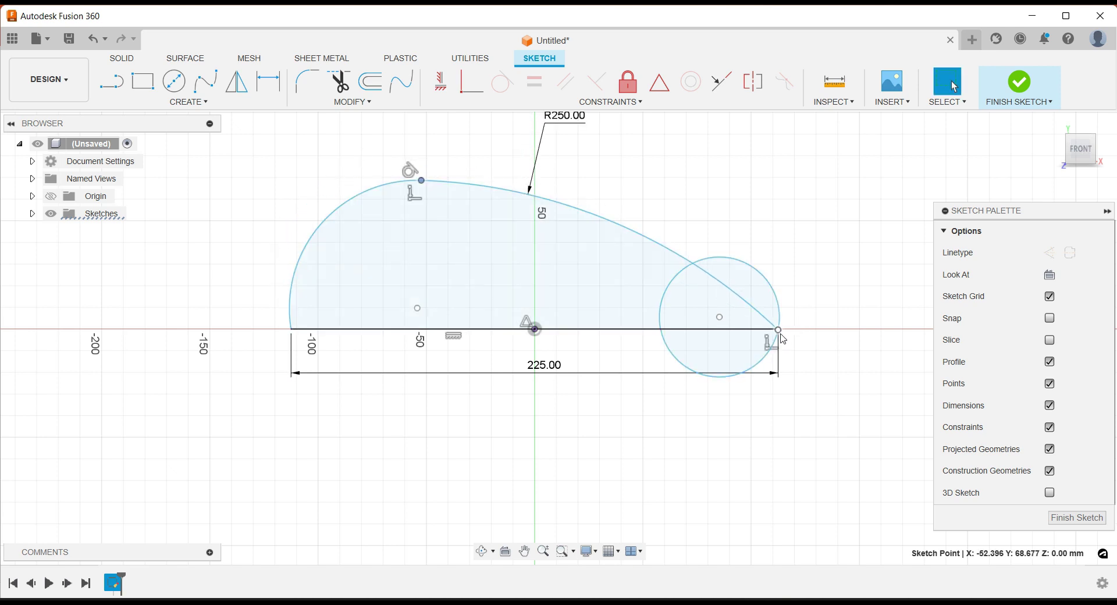
{"action": "left_click_drag", "start_coordinate": [779, 330], "coordinate": [686, 201]}
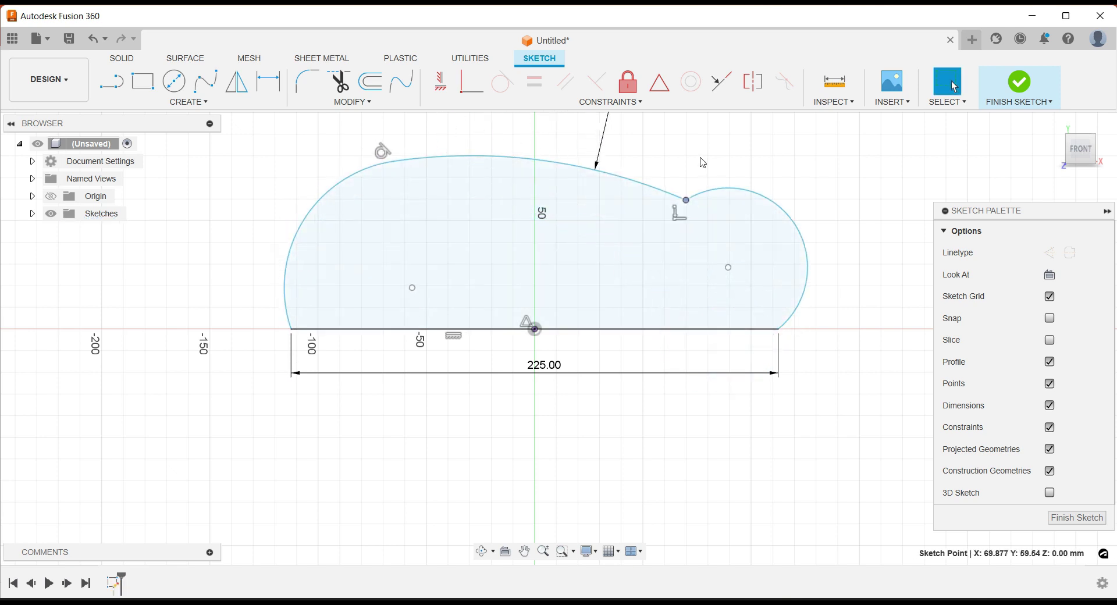
{"action": "left_click", "coordinate": [503, 82]}
{"action": "left_click", "coordinate": [695, 196]}
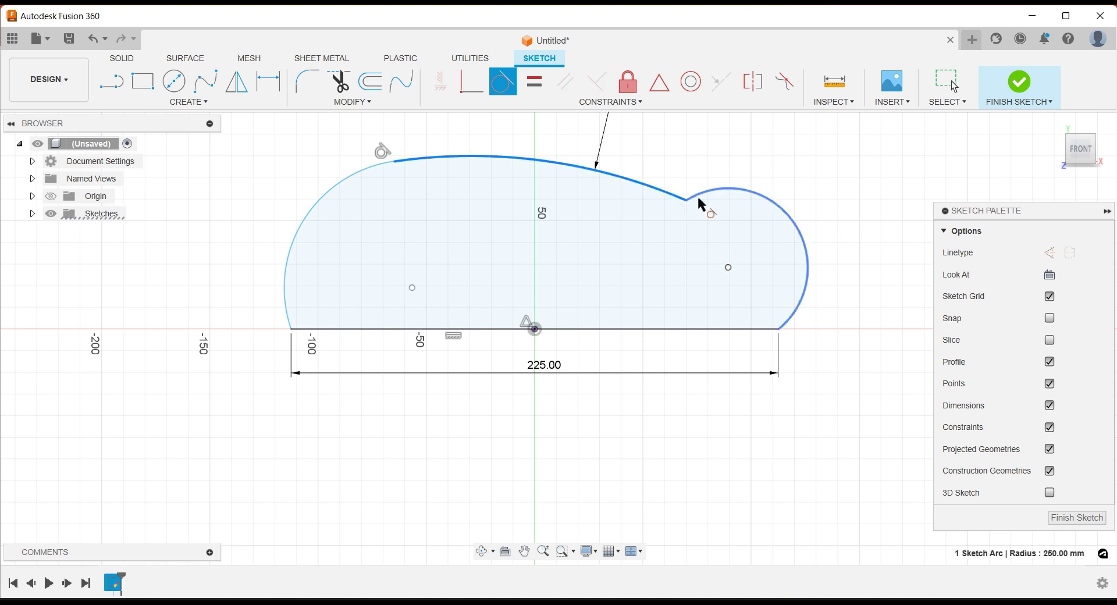
{"action": "left_click", "coordinate": [699, 199]}
{"action": "key", "text": "Escape"}
Give the right arc a 25 mm radius and drag the profile's junctions to reshape it
{"action": "key", "text": "d"}
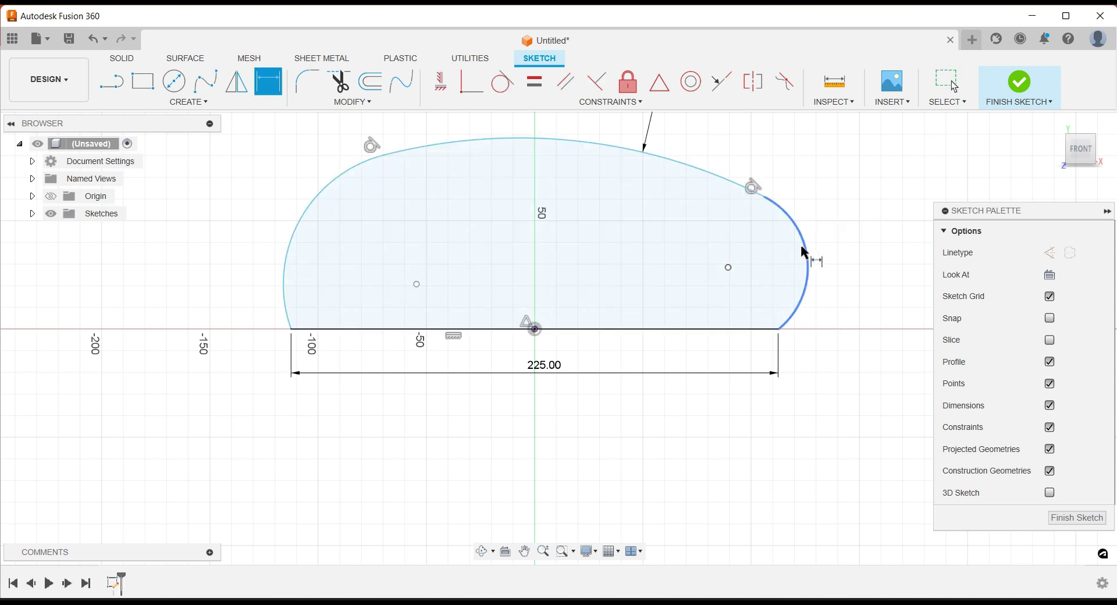
{"action": "left_click", "coordinate": [808, 256]}
{"action": "left_click", "coordinate": [873, 216]}
{"action": "type", "text": "25"}
{"action": "key", "text": "Return"}
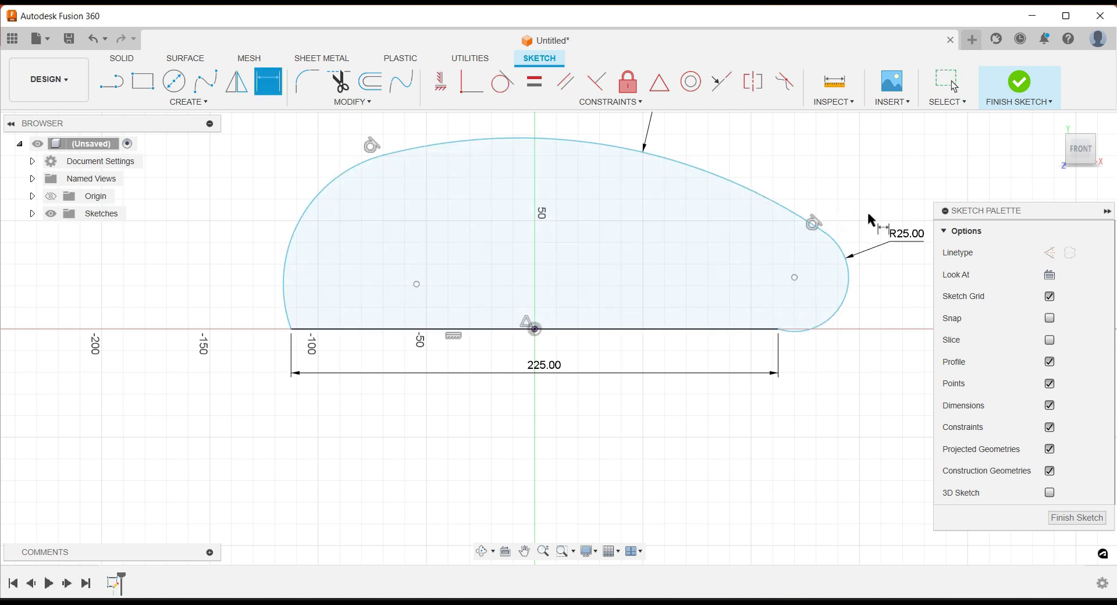
{"action": "key", "text": "Escape"}
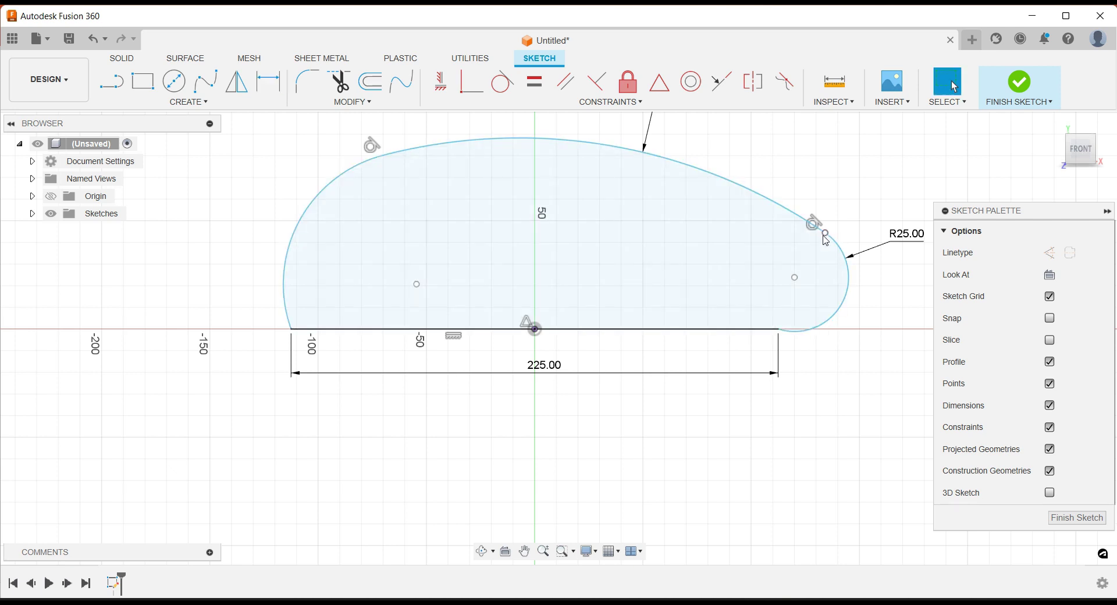
{"action": "mouse_move", "coordinate": [814, 223]}
{"action": "left_mouse_down"}
{"action": "mouse_move", "coordinate": [650, 196]}
{"action": "mouse_move", "coordinate": [641, 164]}
{"action": "left_mouse_up"}
{"action": "left_click_drag", "start_coordinate": [309, 323], "coordinate": [351, 167]}
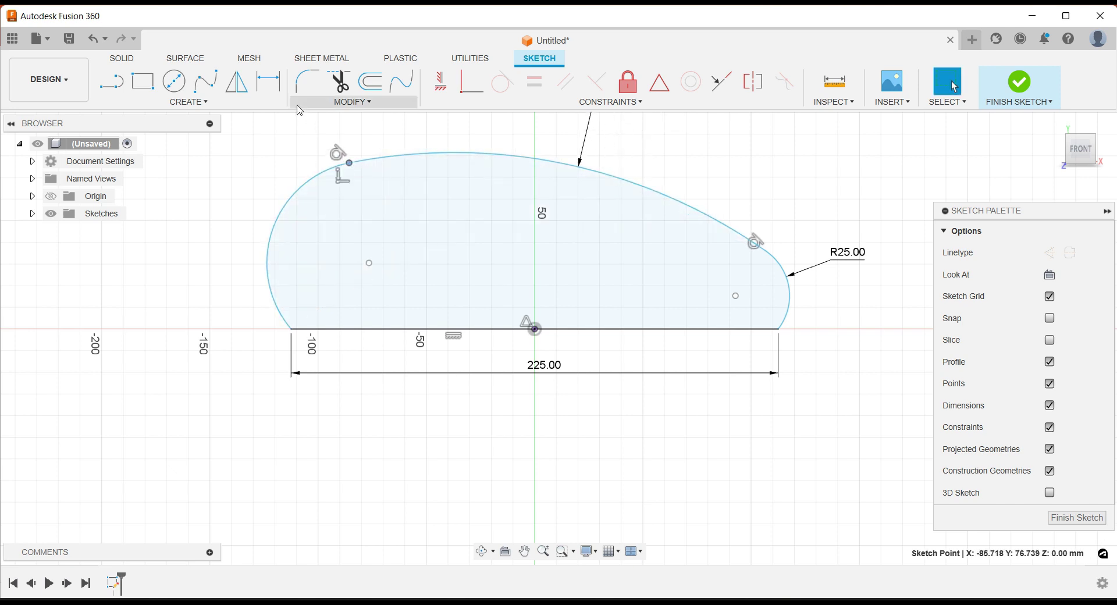
Dimension the left arc to a 50 mm radius
{"action": "left_click", "coordinate": [269, 81]}
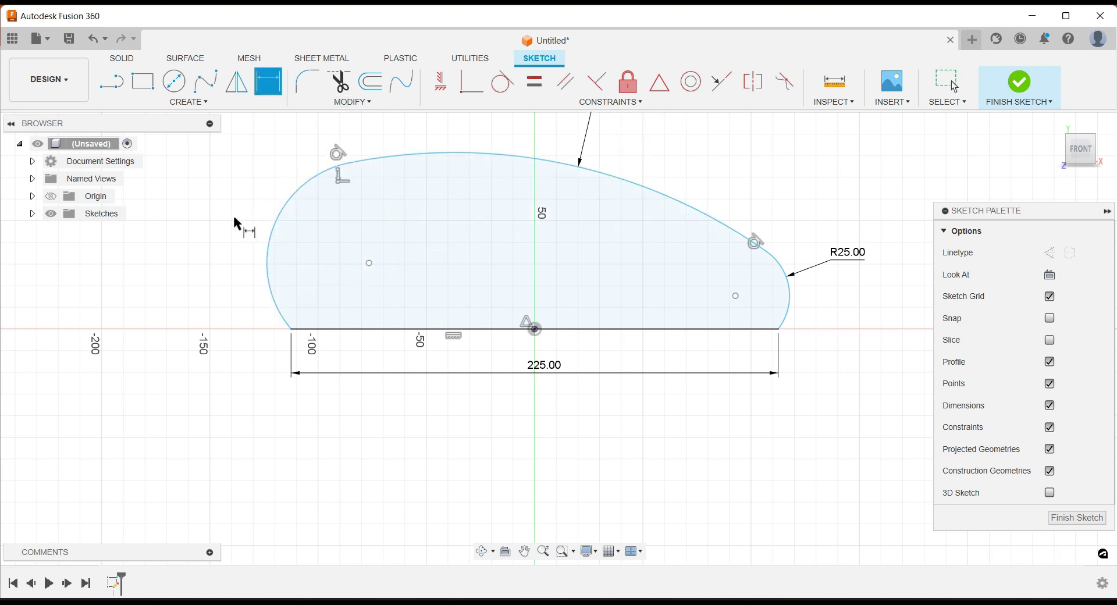
{"action": "left_click", "coordinate": [269, 224]}
{"action": "left_click", "coordinate": [243, 207]}
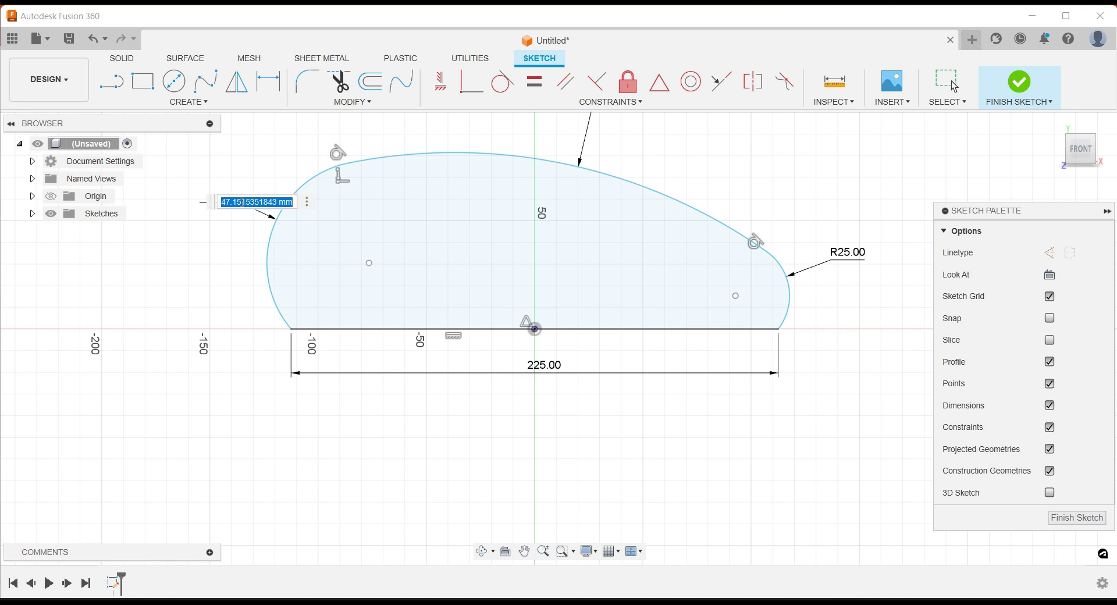
{"action": "type", "text": "50"}
{"action": "key", "text": "Return"}
{"action": "scroll", "coordinate": [411, 342], "scroll_direction": "down", "scroll_amount": 2}
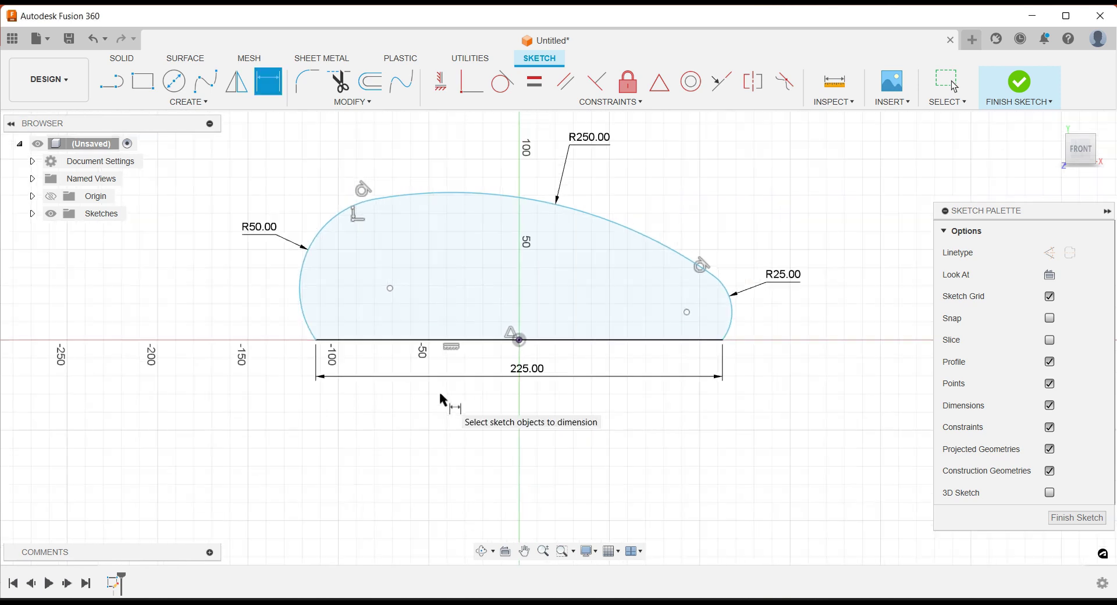
{"action": "key", "text": "Escape"}
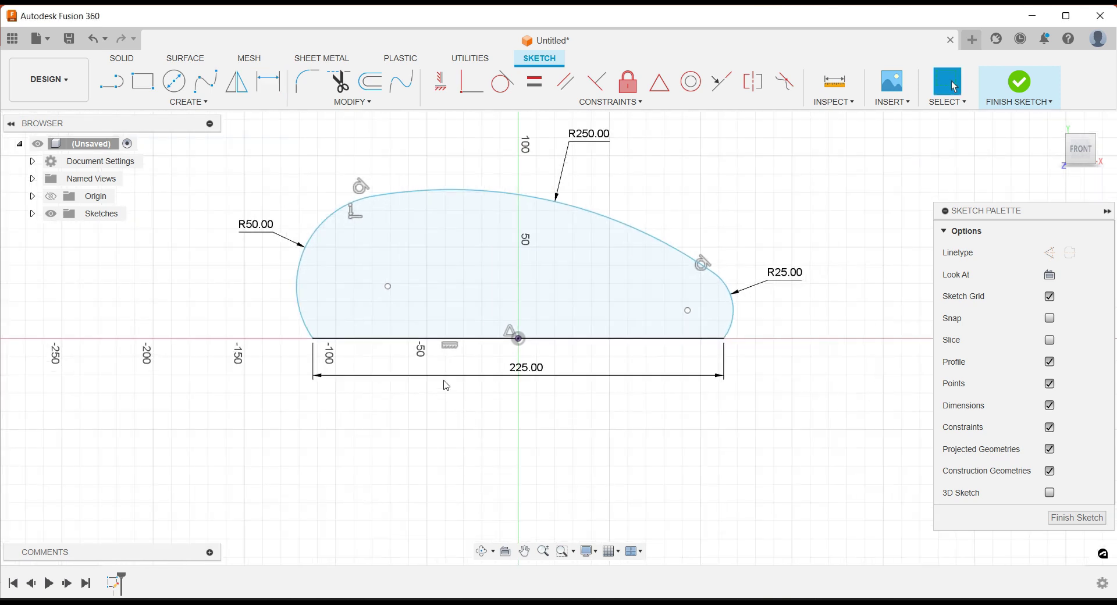
{"action": "key", "text": "l"}
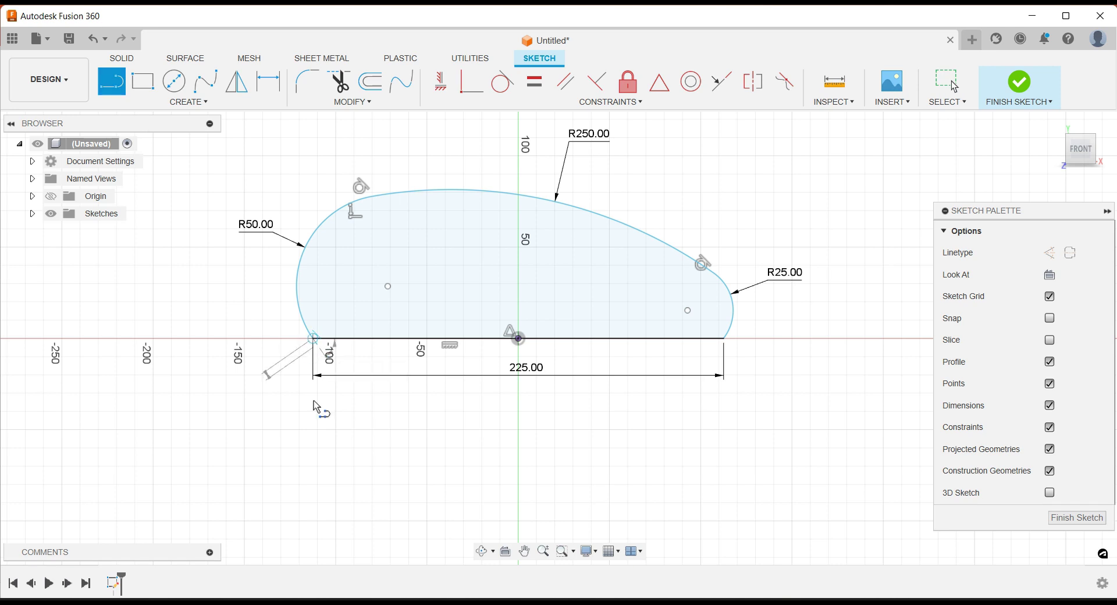
Draw vertical construction lines down from both baseline ends
{"action": "left_click", "coordinate": [313, 425]}
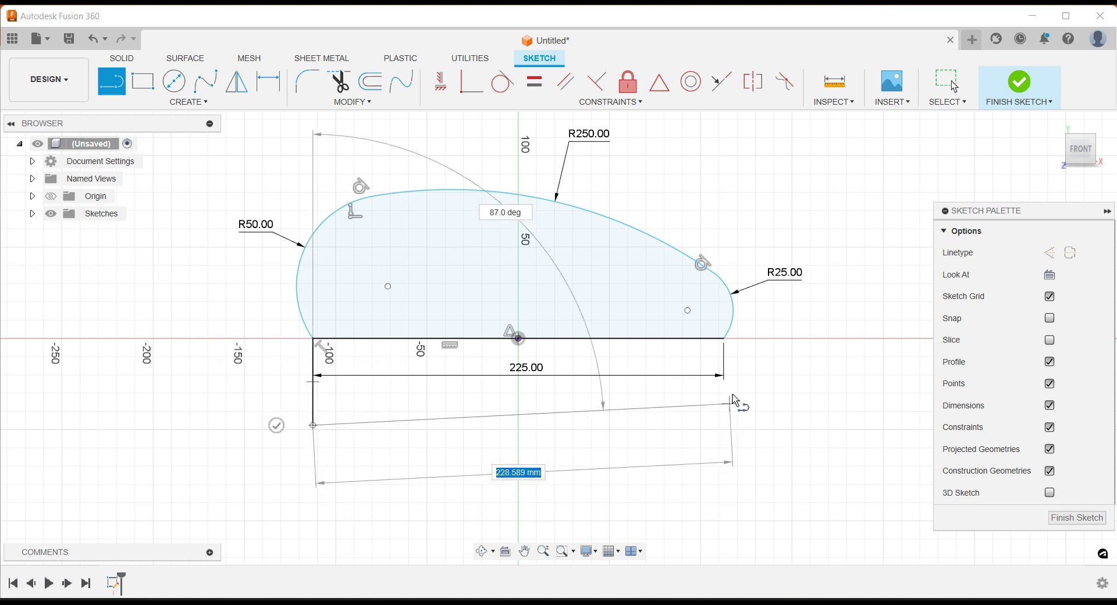
{"action": "key", "text": "Escape"}
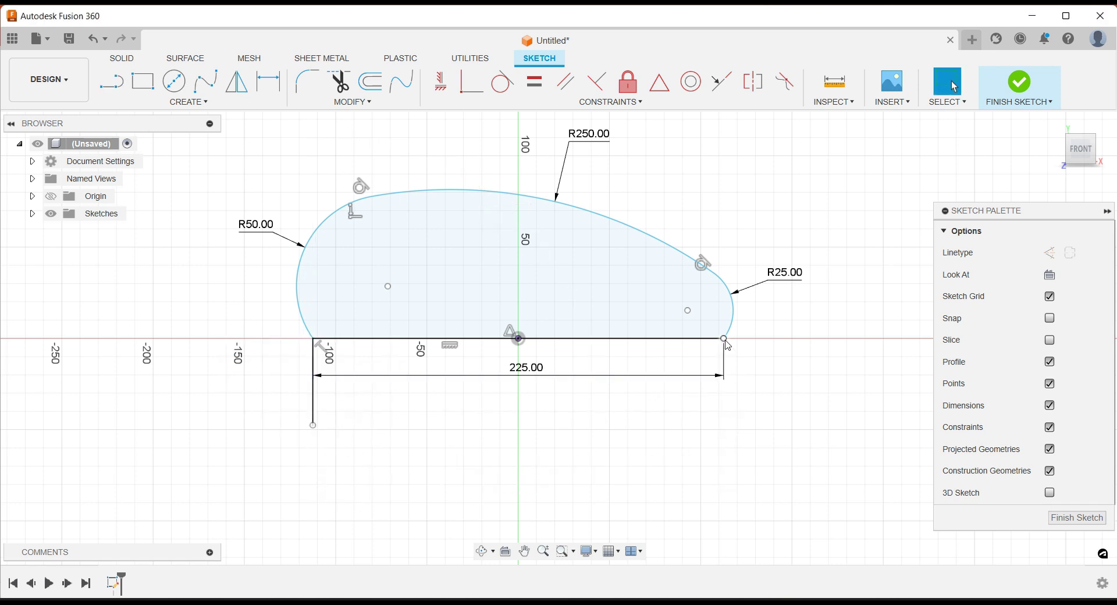
{"action": "key", "text": "l"}
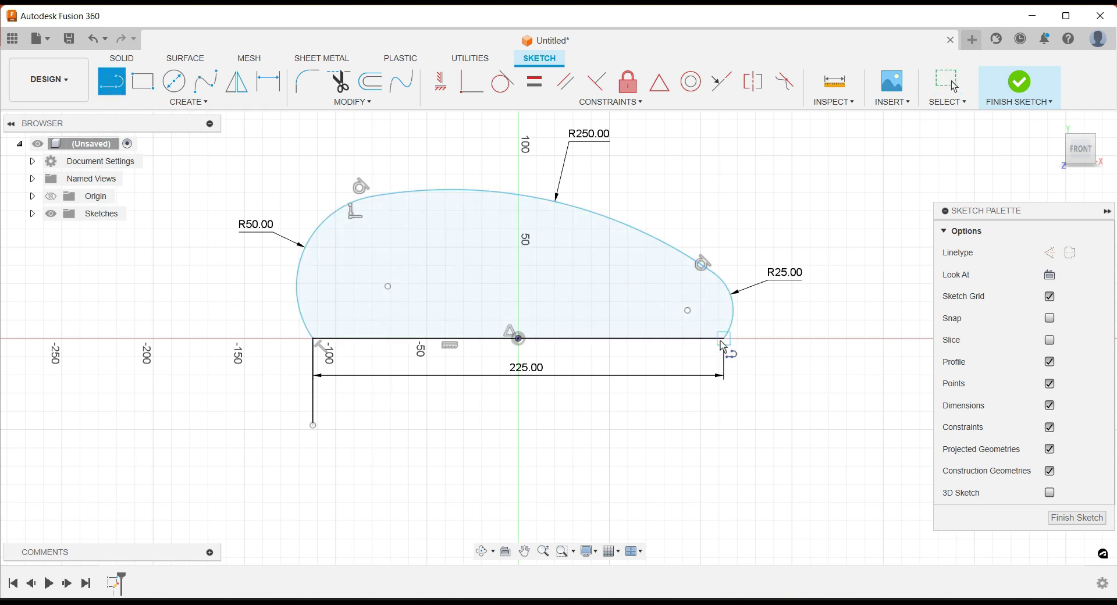
{"action": "left_click", "coordinate": [724, 339]}
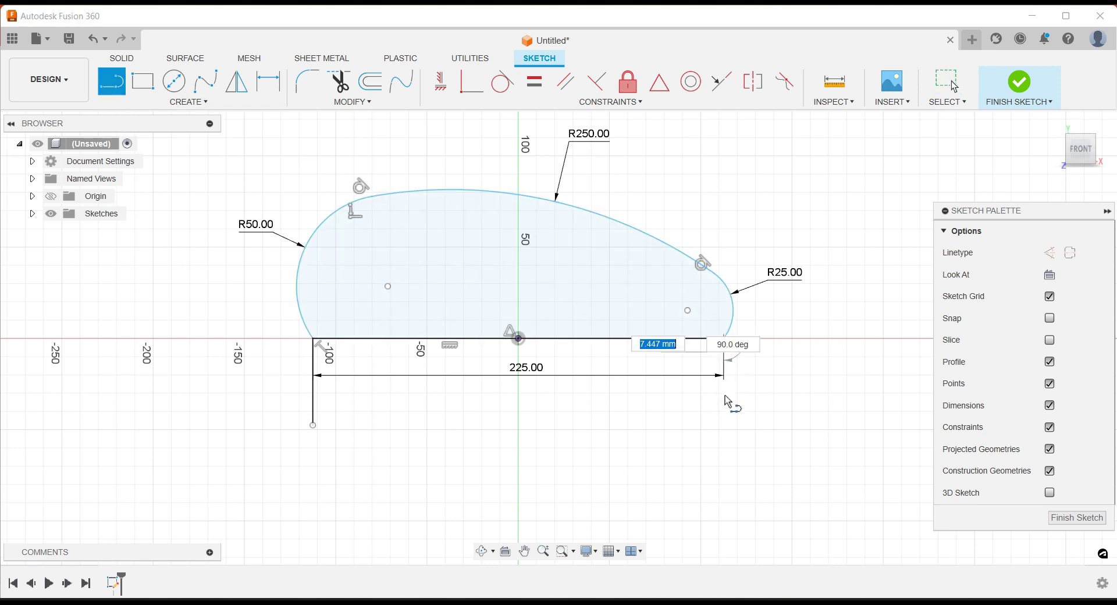
{"action": "left_click", "coordinate": [725, 431]}
{"action": "key", "text": "Escape"}
{"action": "left_click", "coordinate": [726, 414]}
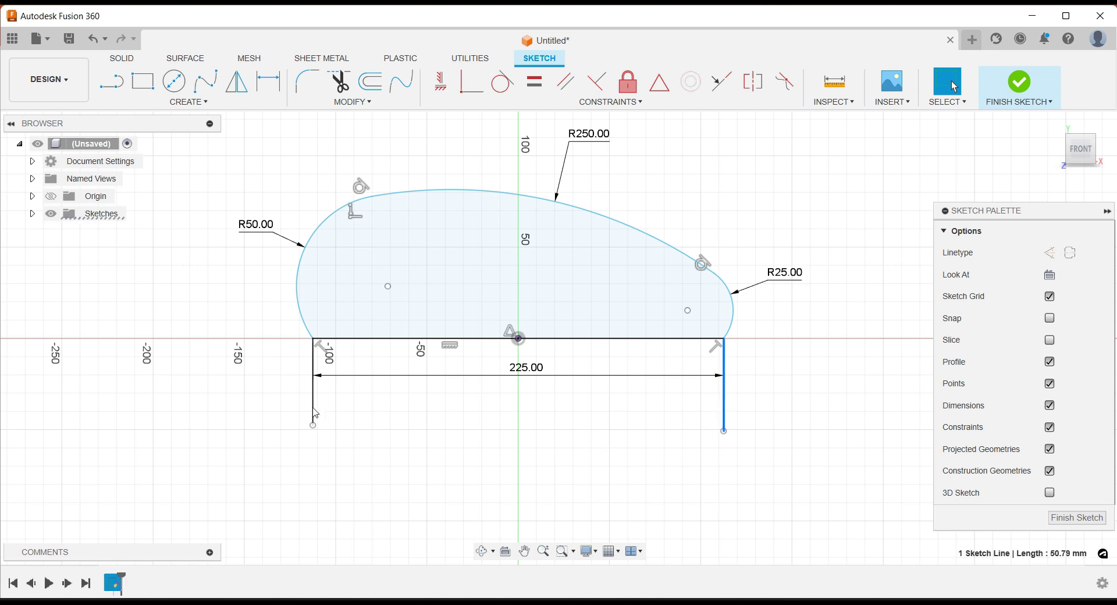
{"action": "left_click", "coordinate": [313, 408], "text": "shift"}
{"action": "right_click", "coordinate": [525, 424]}
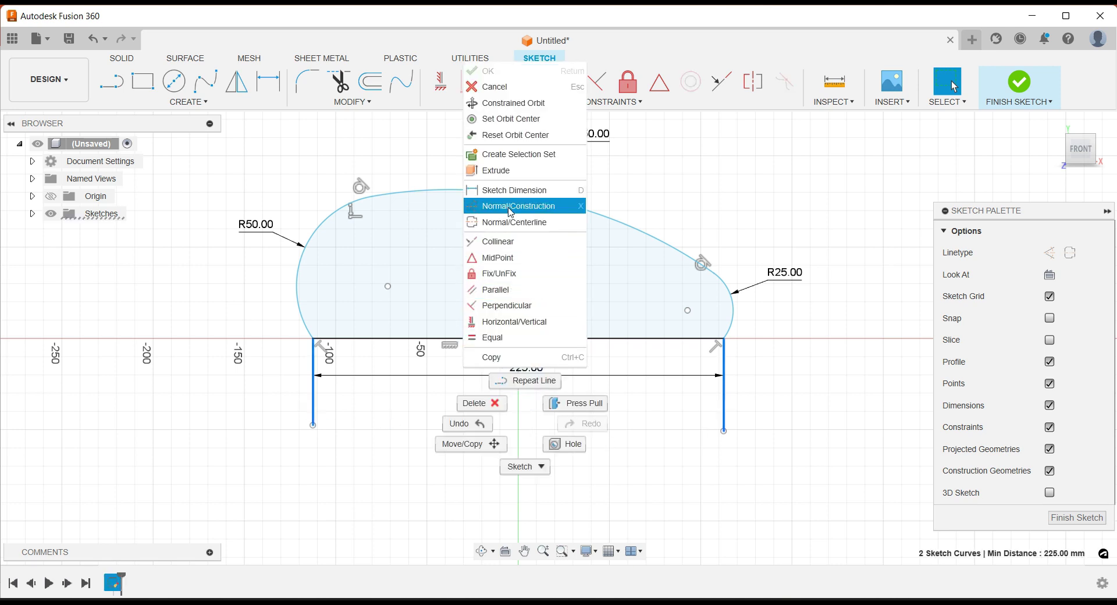
{"action": "left_click", "coordinate": [510, 207]}
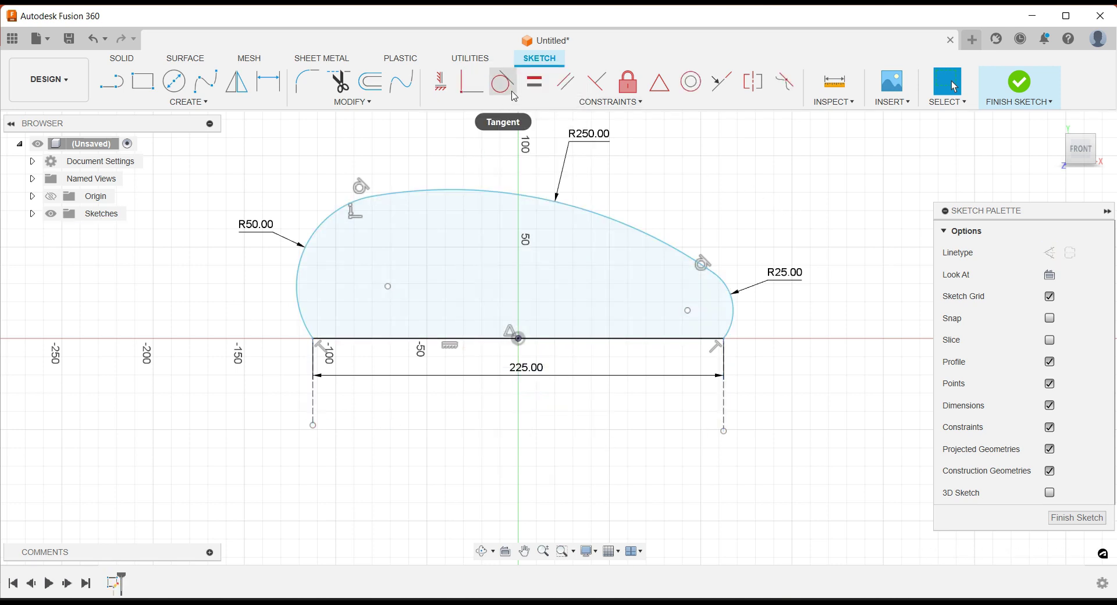
Make the left arc and the right R25 arc tangent to their vertical construction lines
{"action": "left_click", "coordinate": [502, 83]}
{"action": "left_click", "coordinate": [301, 326]}
{"action": "left_click", "coordinate": [314, 356]}
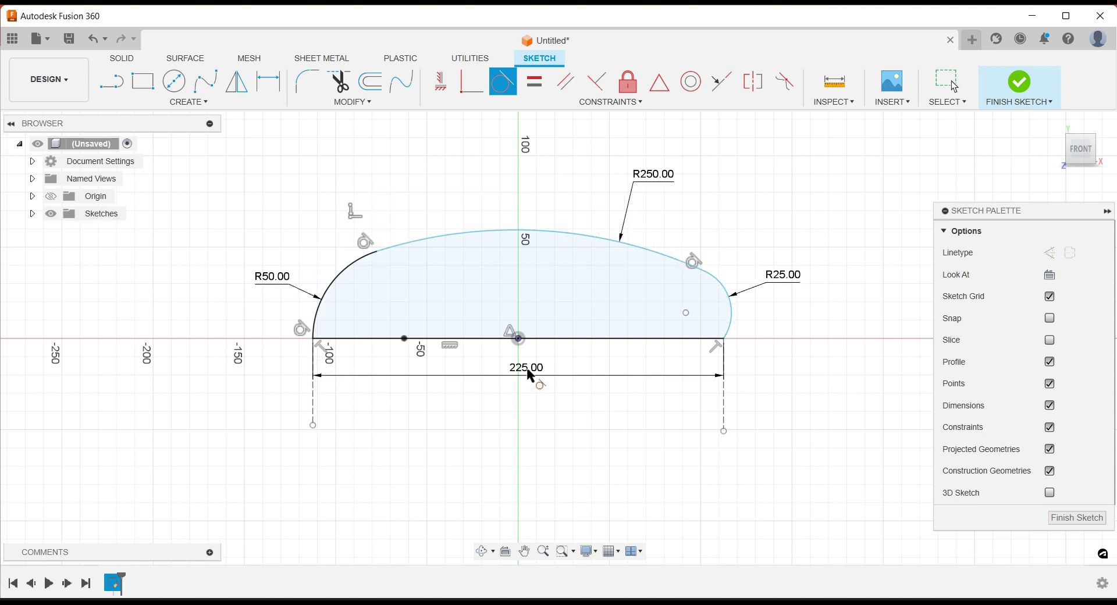
{"action": "left_click", "coordinate": [730, 340]}
{"action": "left_click", "coordinate": [725, 367]}
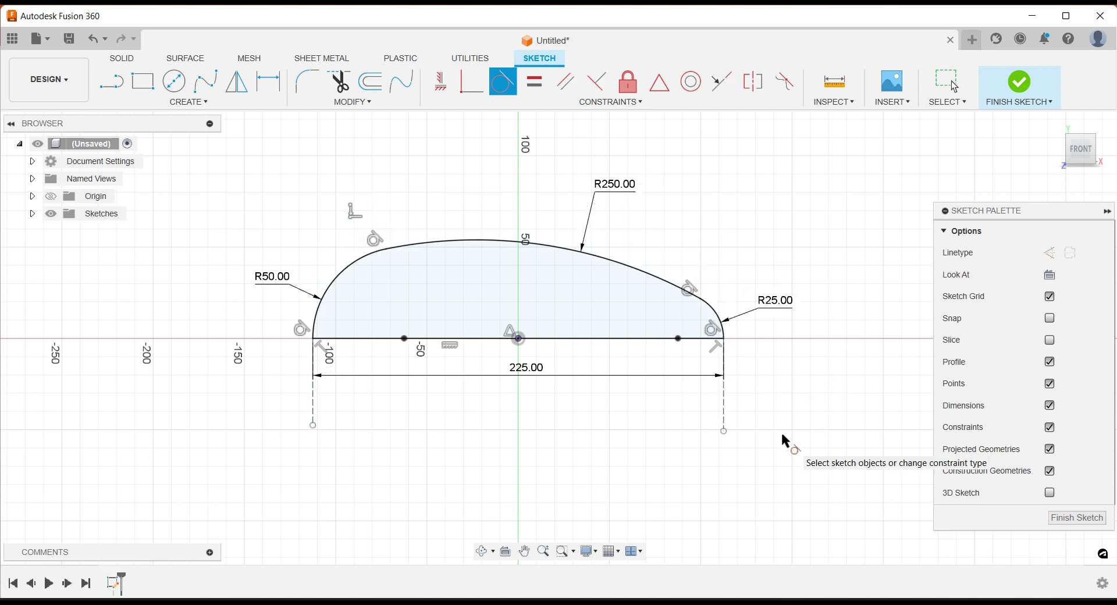
{"action": "key", "text": "Escape"}
Move the R250.00 label above the arc, compare with the drawing, and finish the sketch
{"action": "scroll", "coordinate": [362, 414], "scroll_direction": "up", "scroll_amount": 1}
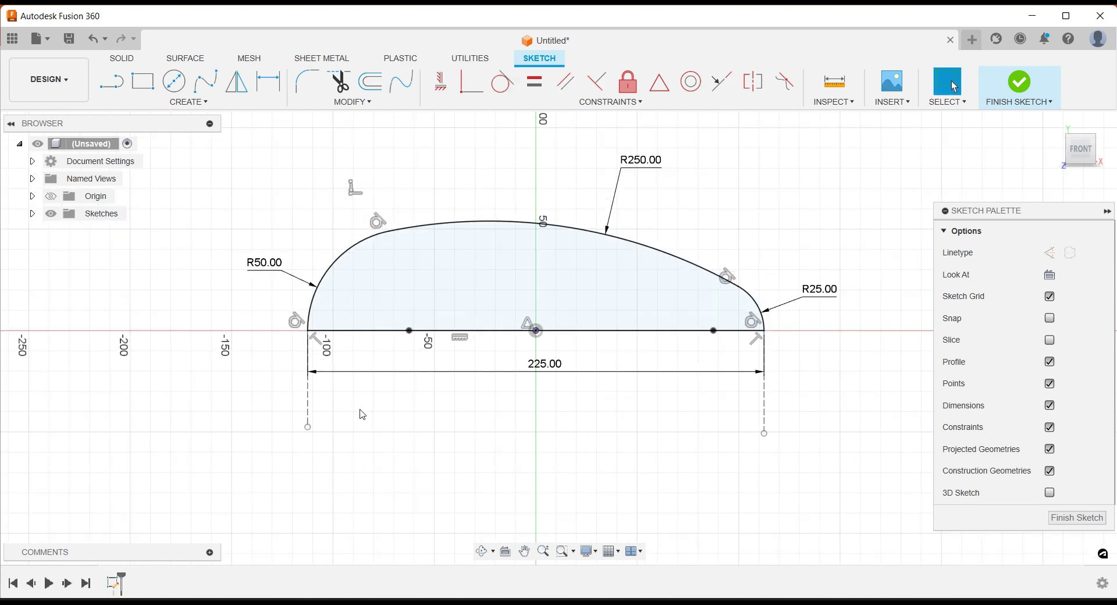
{"action": "scroll", "coordinate": [362, 413], "scroll_direction": "down", "scroll_amount": 1}
{"action": "scroll", "coordinate": [362, 414], "scroll_direction": "up", "scroll_amount": 1}
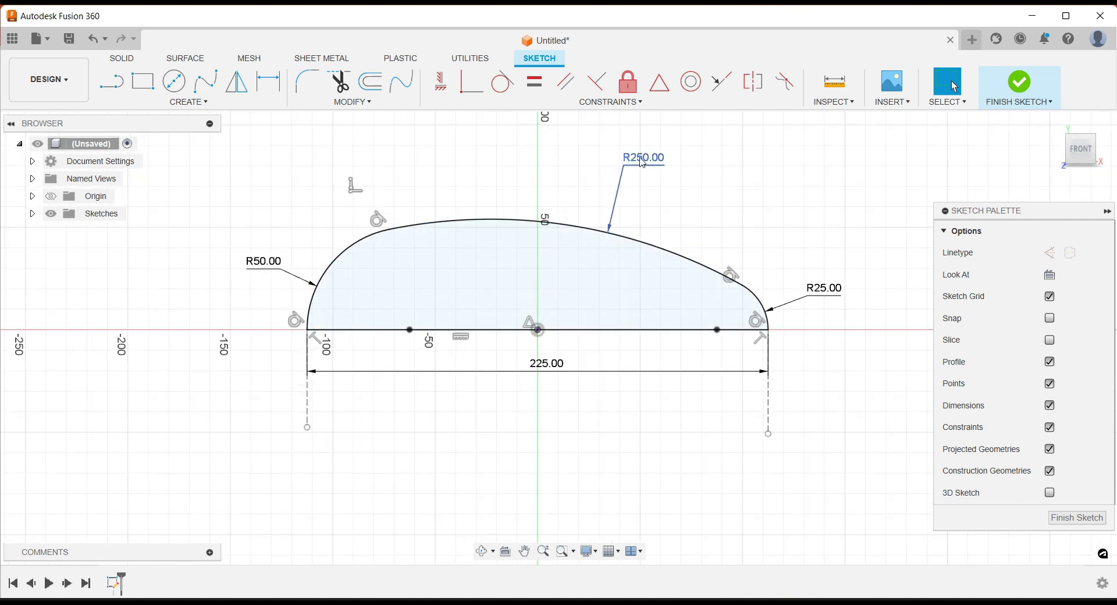
{"action": "left_click_drag", "start_coordinate": [643, 158], "coordinate": [570, 153]}
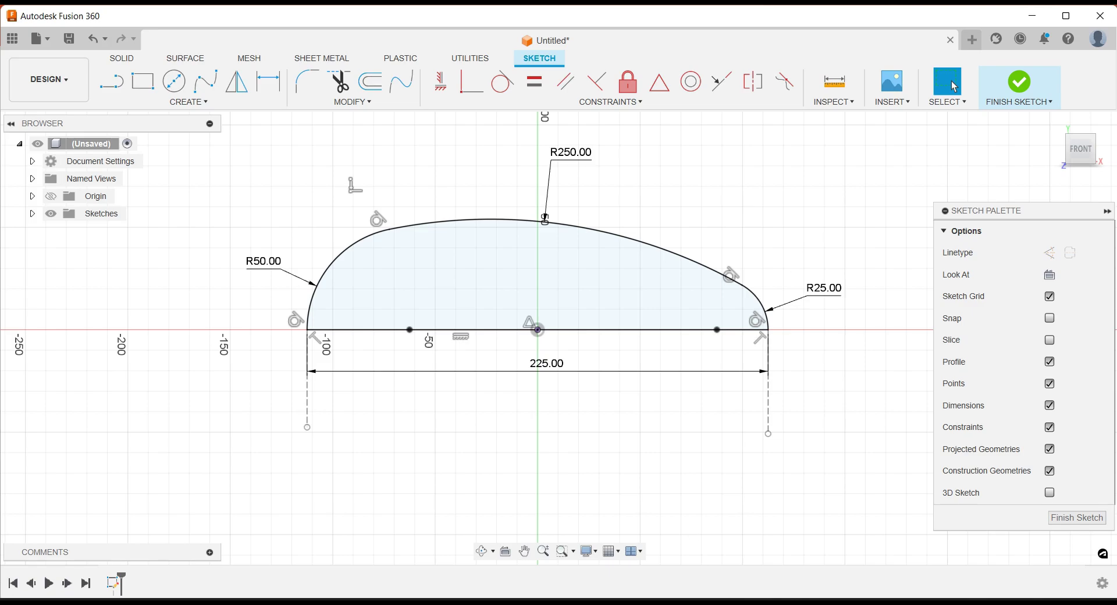
{"action": "key", "text": "alt+Tab"}
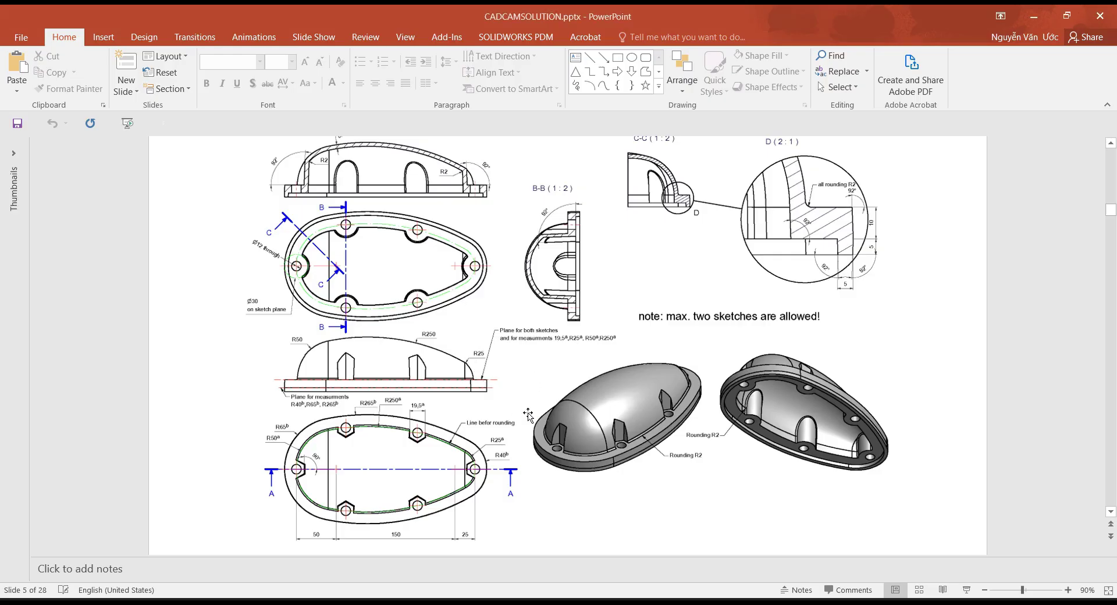
{"action": "key", "text": "alt+Tab"}
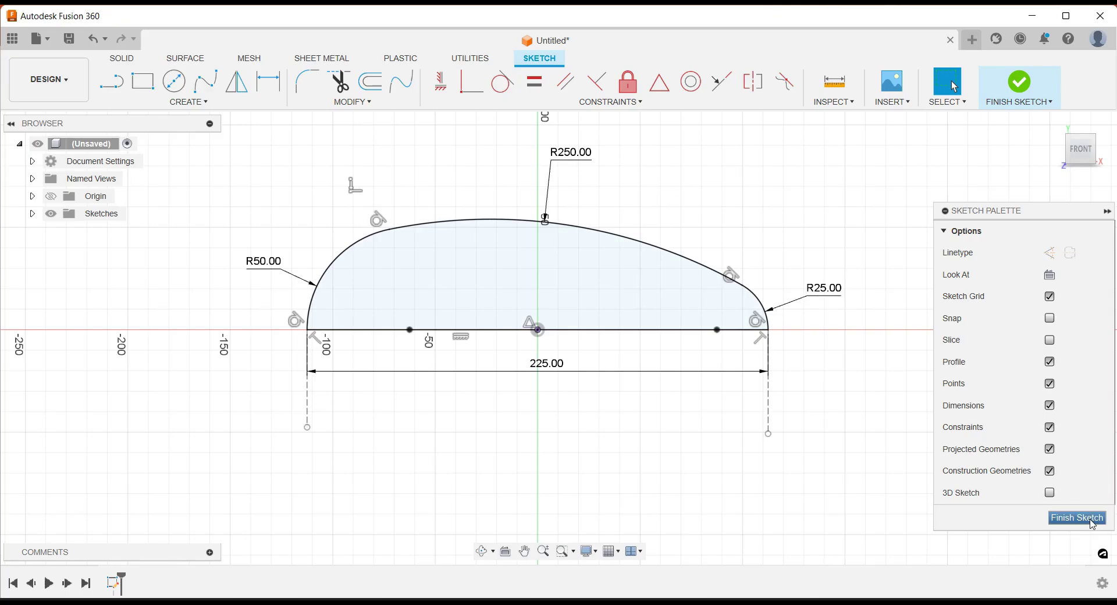
{"action": "left_click", "coordinate": [1080, 518]}
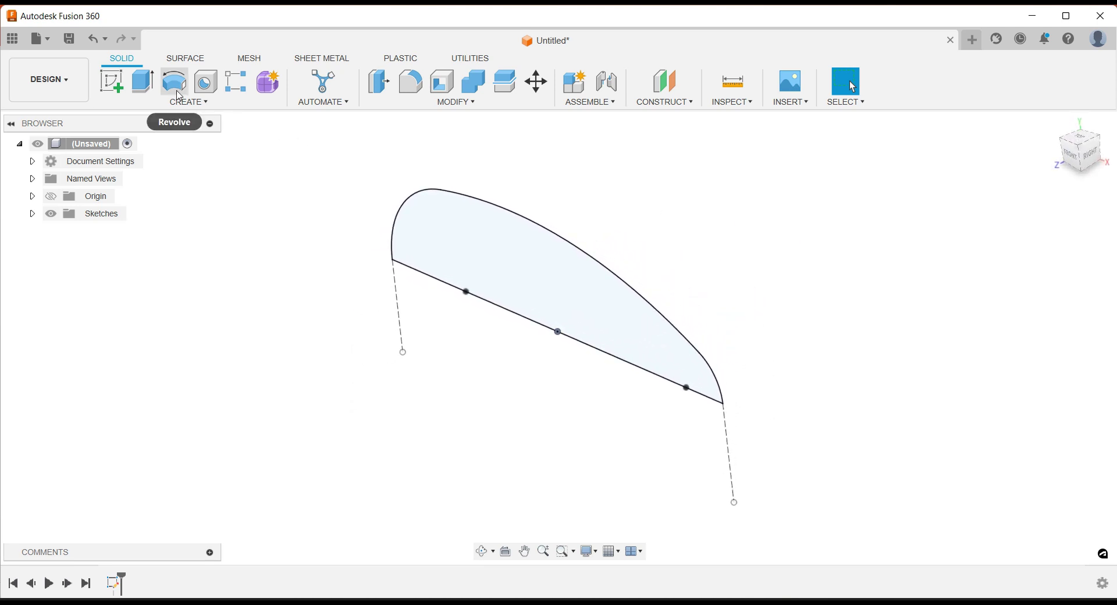
Revolve the profile 90° symmetrically about the baseline into a new body
{"action": "left_click", "coordinate": [174, 81]}
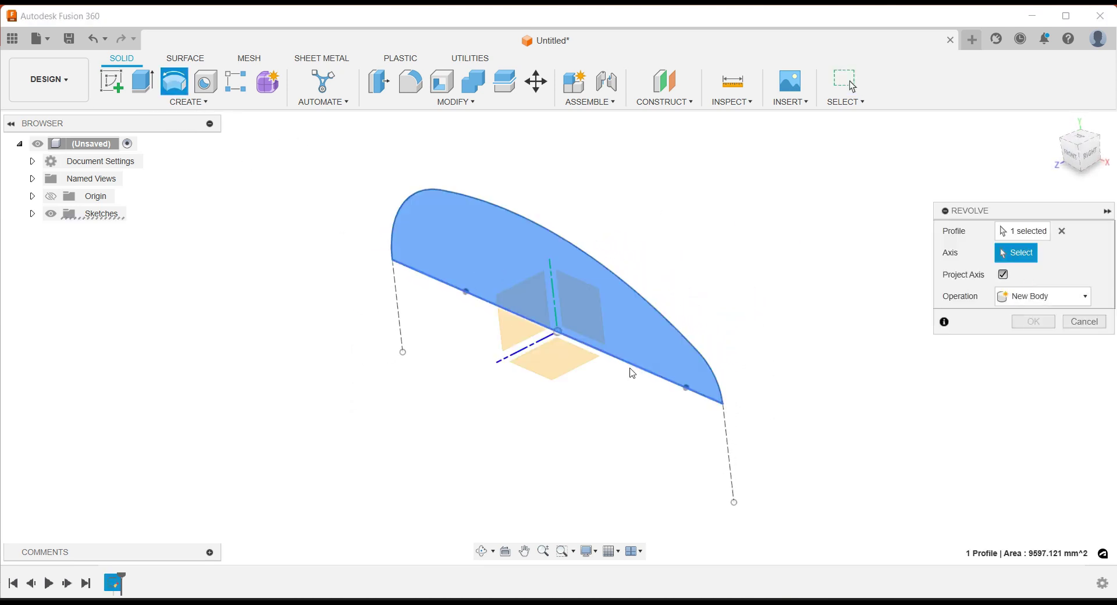
{"action": "left_click", "coordinate": [634, 368]}
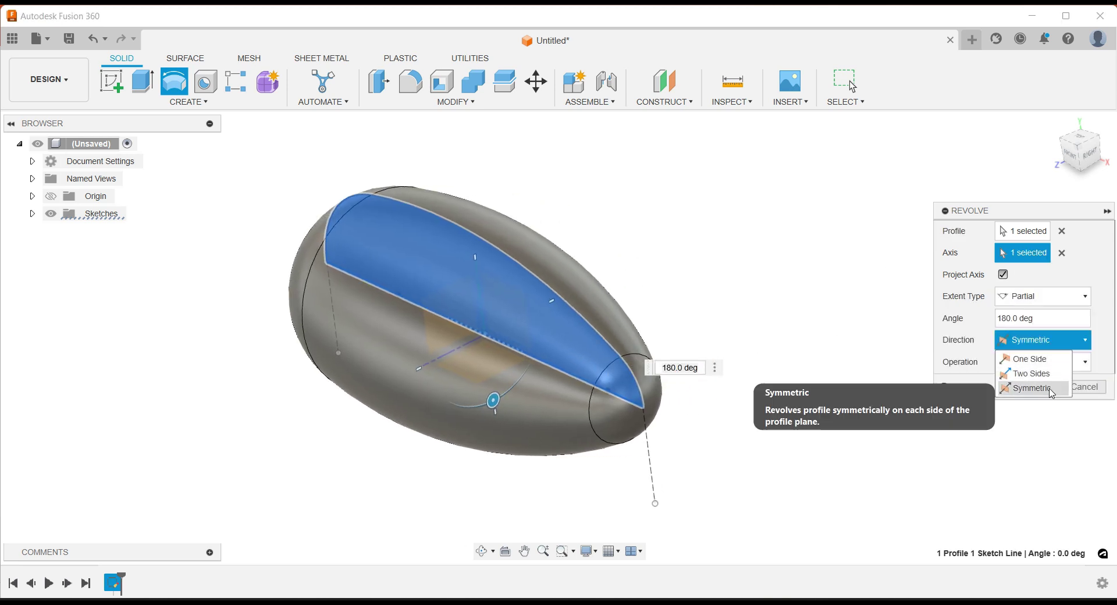
{"action": "left_click_drag", "start_coordinate": [1057, 319], "coordinate": [911, 320]}
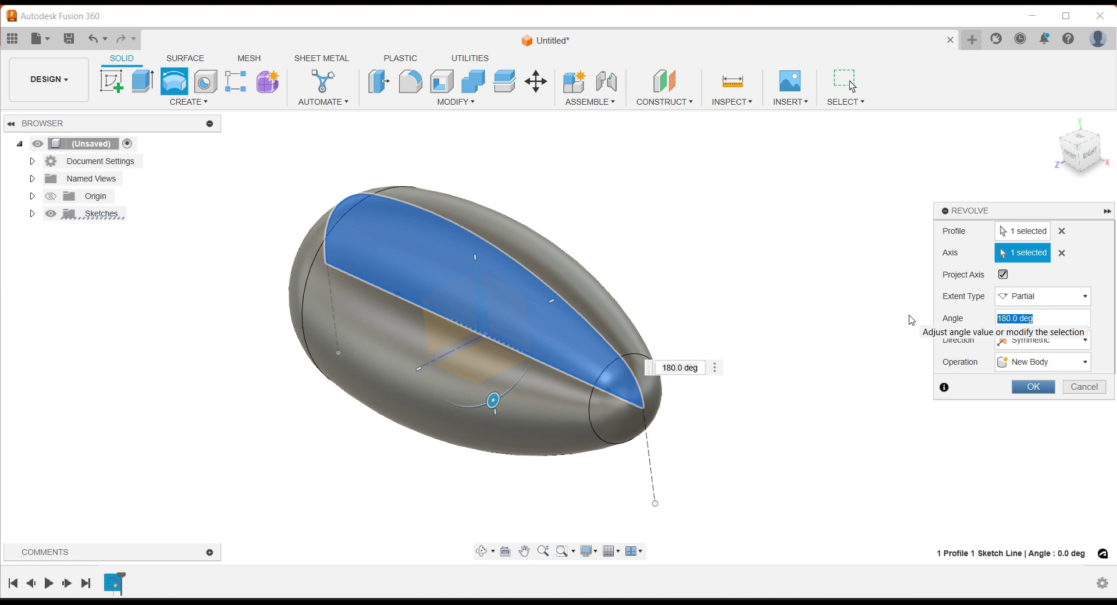
{"action": "type", "text": "90"}
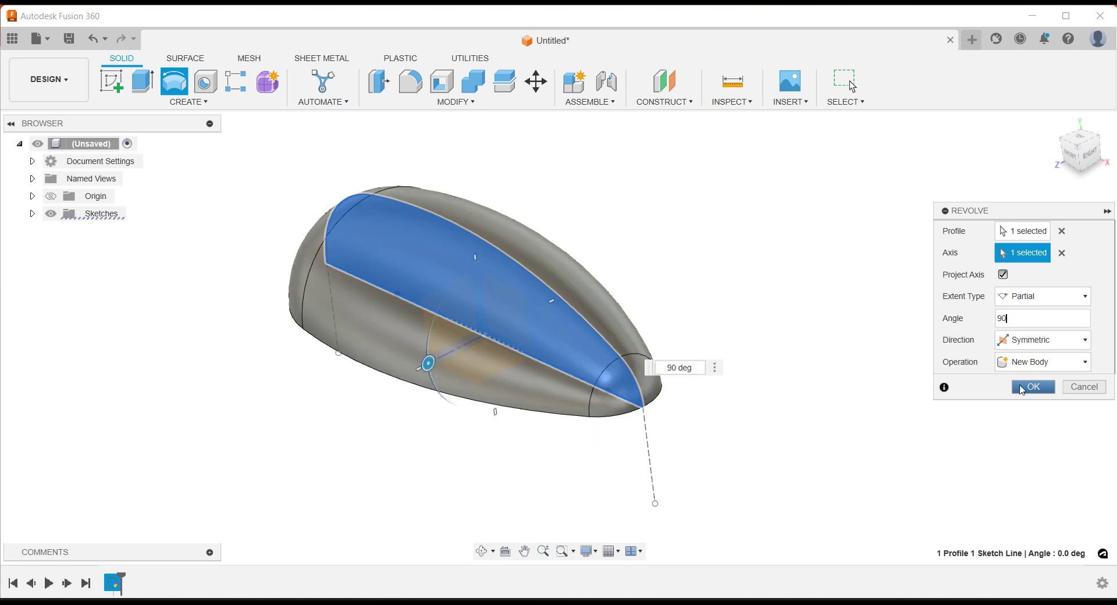
{"action": "left_click", "coordinate": [1023, 389]}
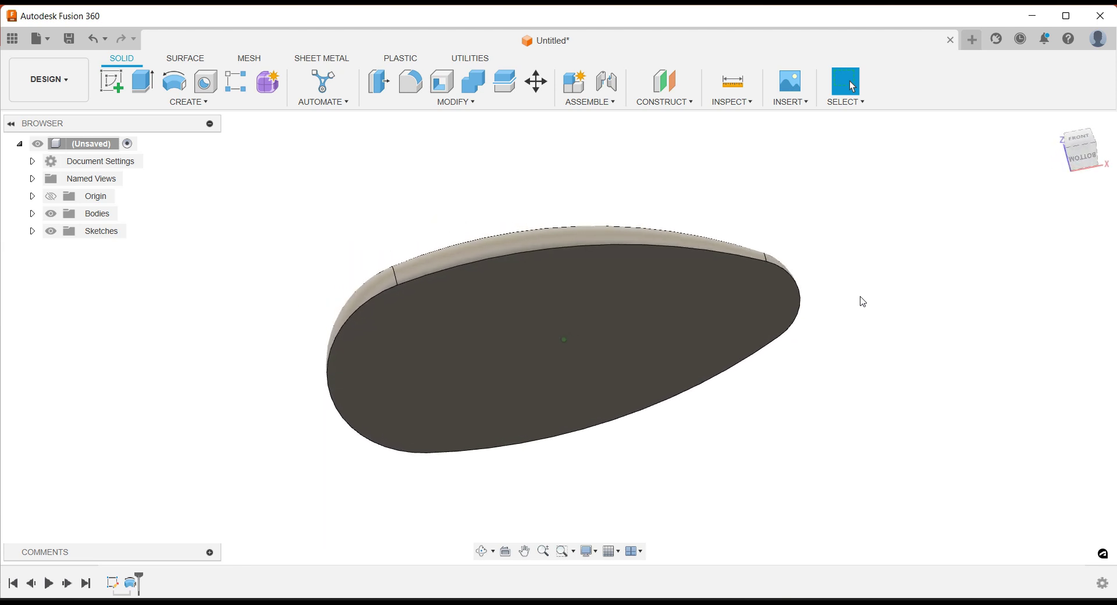
Shell the body inward with 5 mm walls, removing the flat bottom face
{"action": "left_click", "coordinate": [442, 82]}
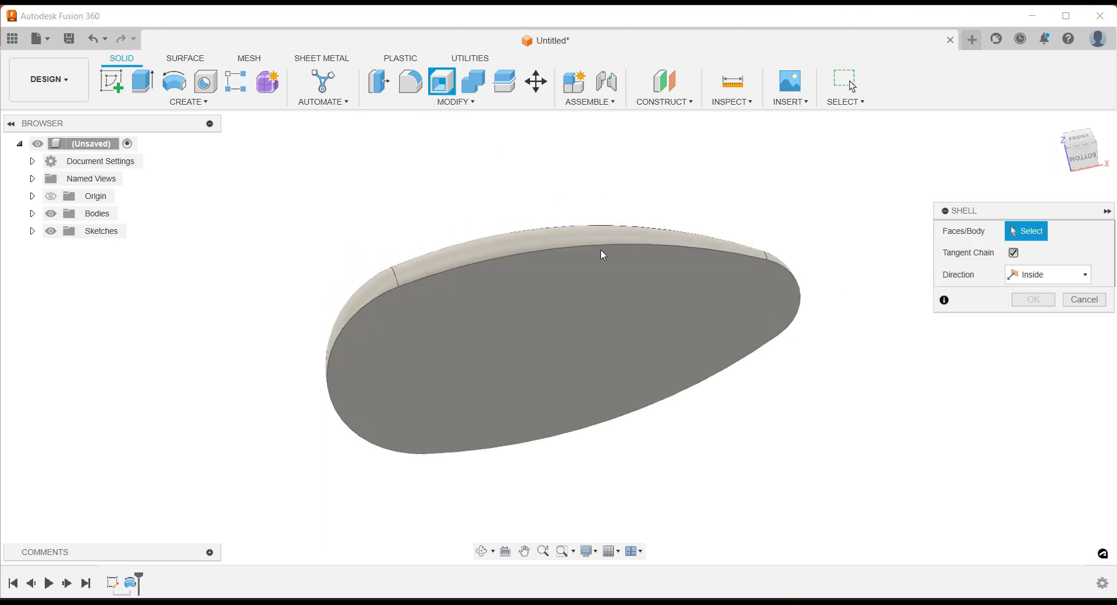
{"action": "left_click", "coordinate": [605, 256]}
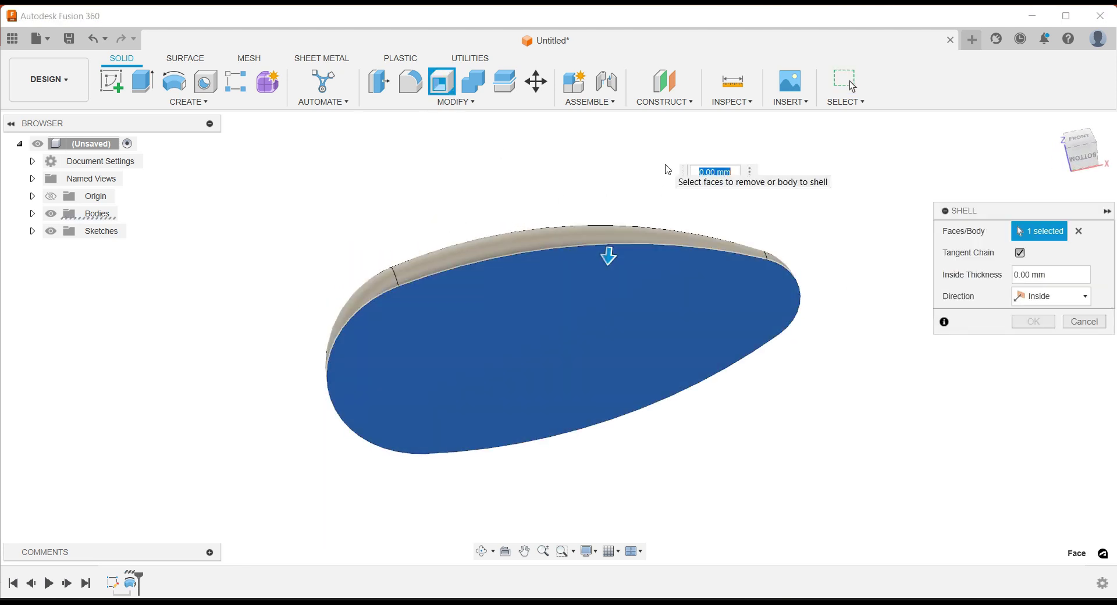
{"action": "type", "text": "5"}
{"action": "left_click", "coordinate": [1031, 302]}
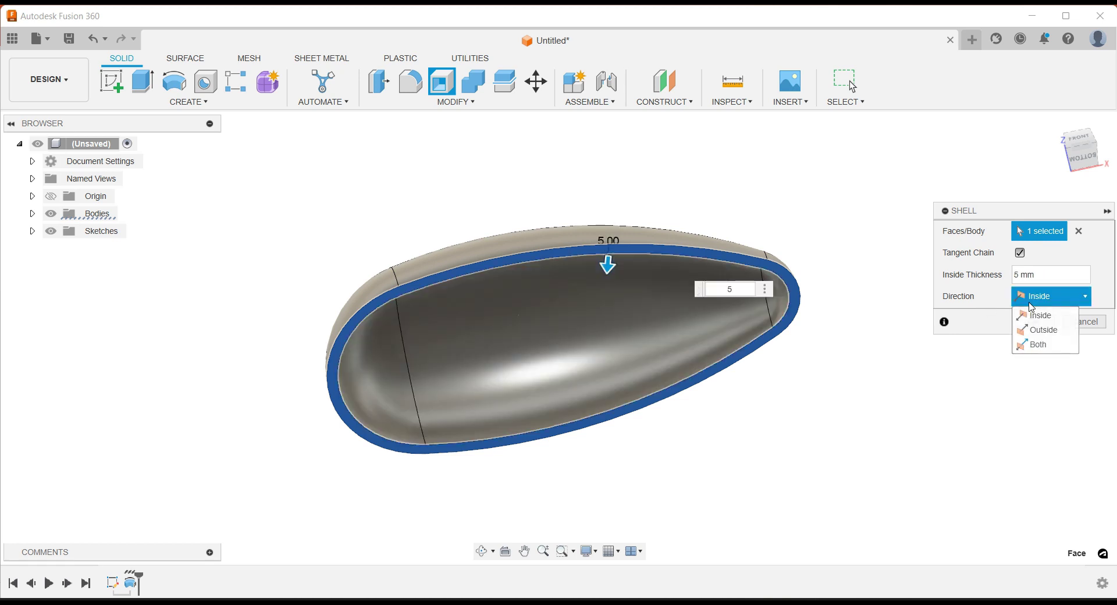
{"action": "left_click", "coordinate": [1035, 316]}
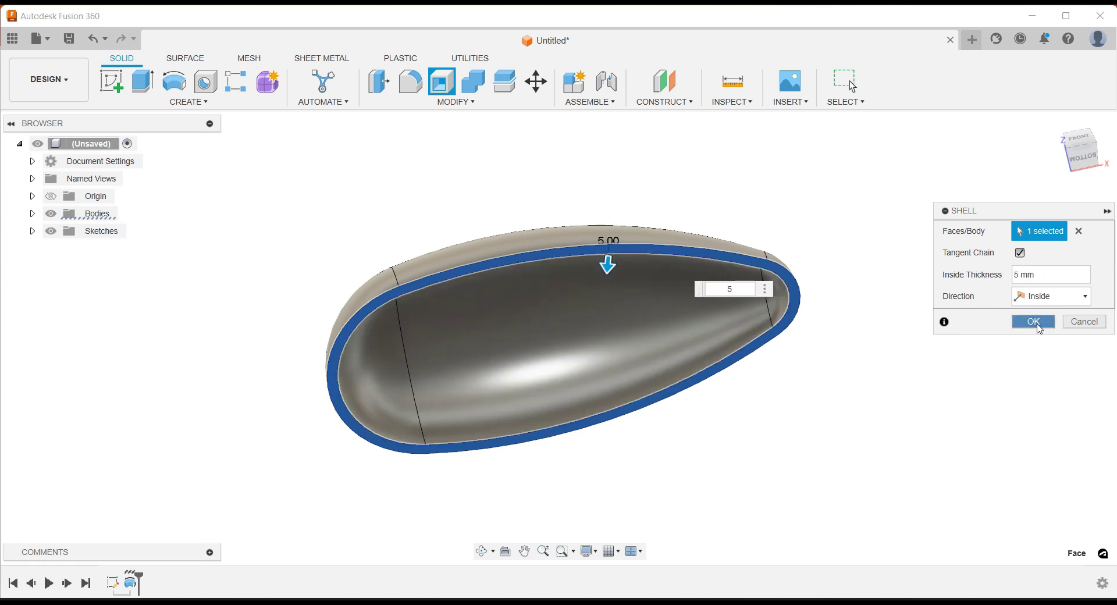
{"action": "left_click", "coordinate": [1034, 322]}
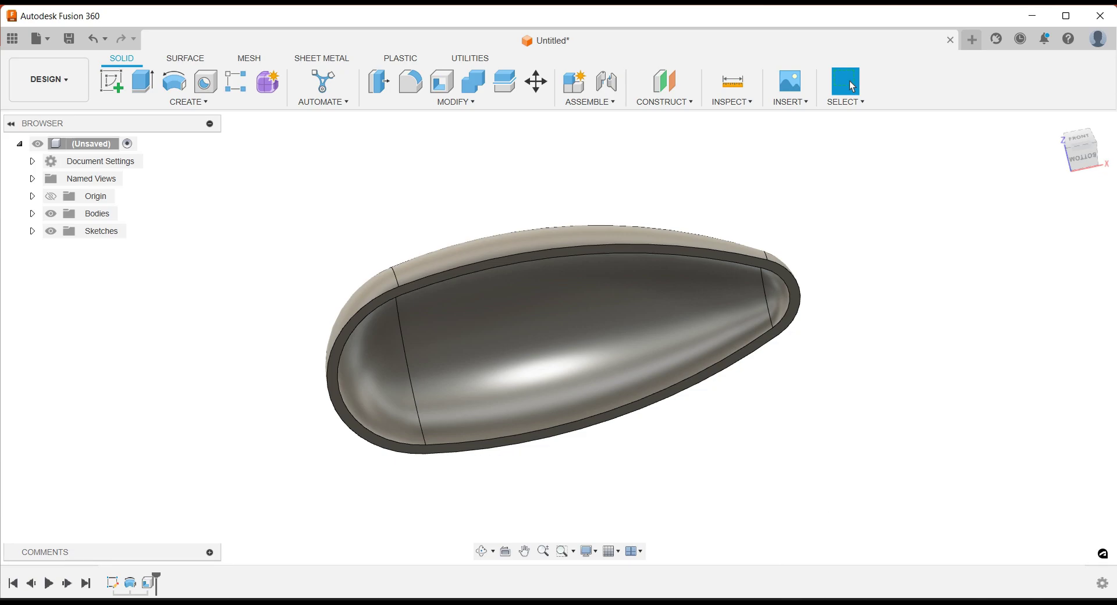
{"action": "key", "text": "alt+Tab"}
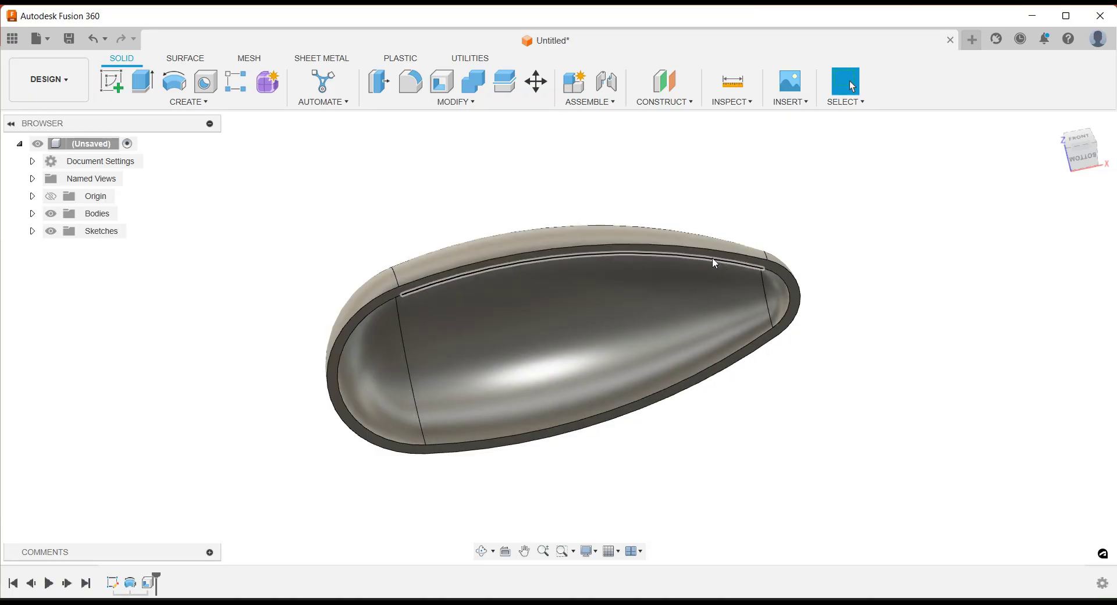
Start a new sketch on the hollow shell's flat rim face
{"action": "scroll", "coordinate": [719, 266], "scroll_direction": "up", "scroll_amount": 2}
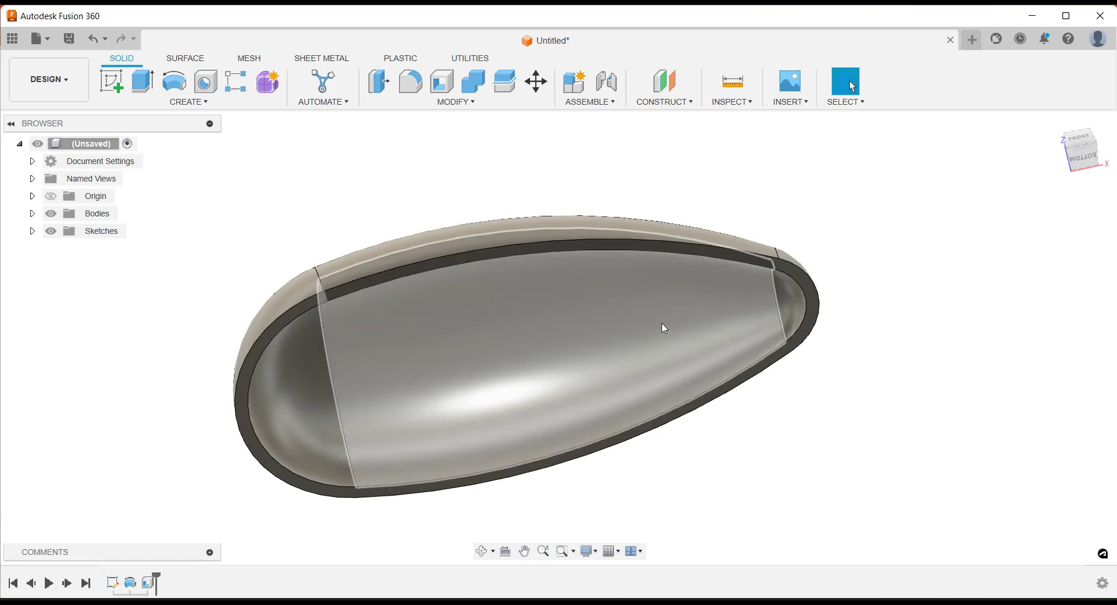
{"action": "left_click", "coordinate": [483, 250]}
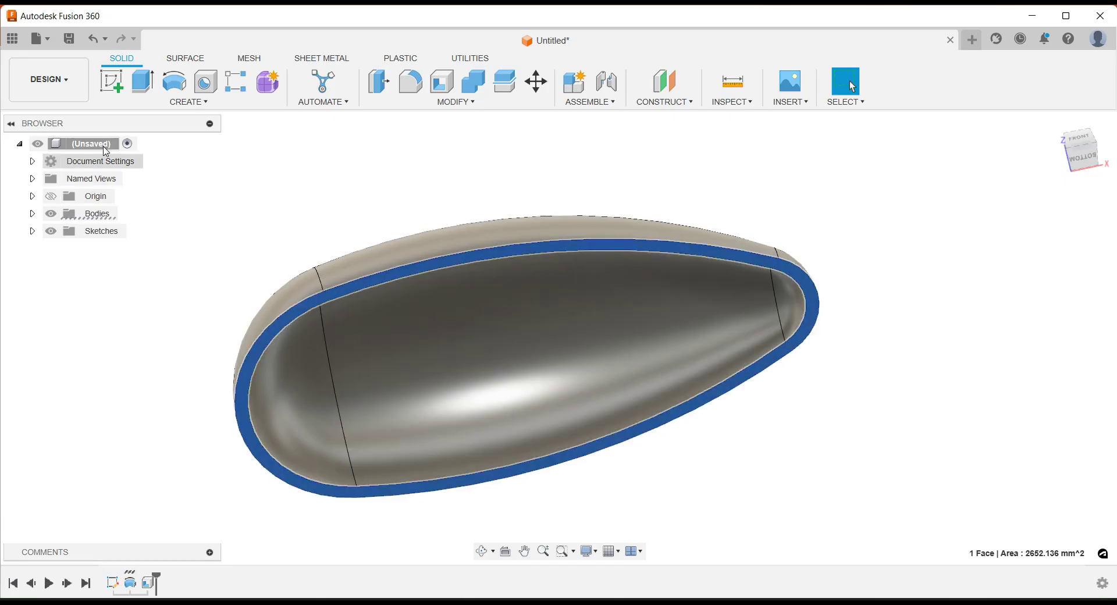
{"action": "key", "text": "s"}
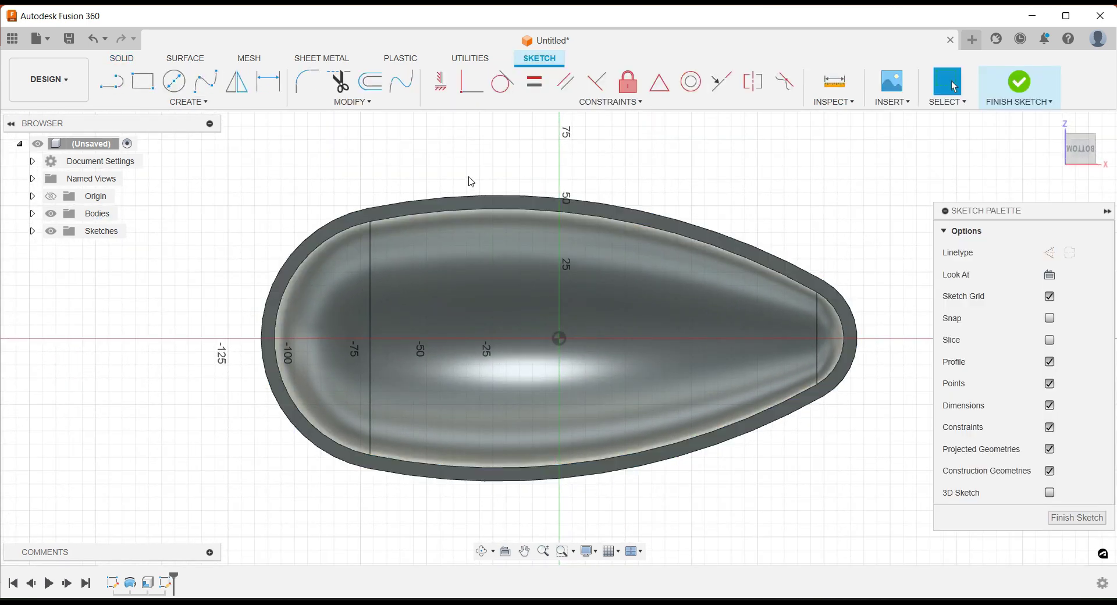
{"action": "scroll", "coordinate": [468, 181], "scroll_direction": "down", "scroll_amount": 3}
{"action": "scroll", "coordinate": [598, 169], "scroll_direction": "up", "scroll_amount": 2}
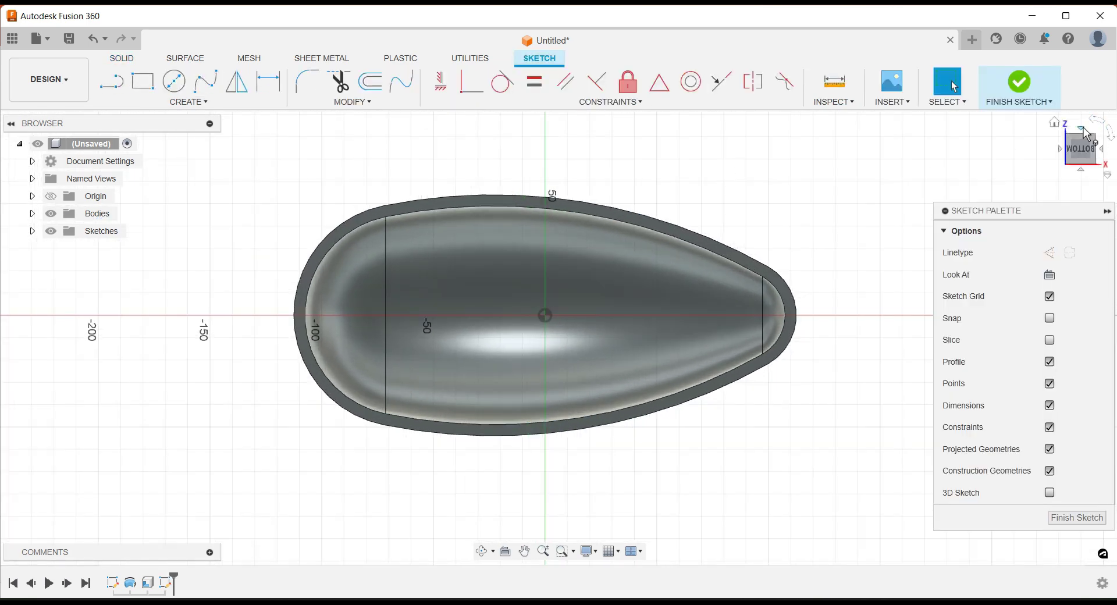
{"action": "left_click", "coordinate": [1084, 129]}
{"action": "left_click", "coordinate": [1086, 137]}
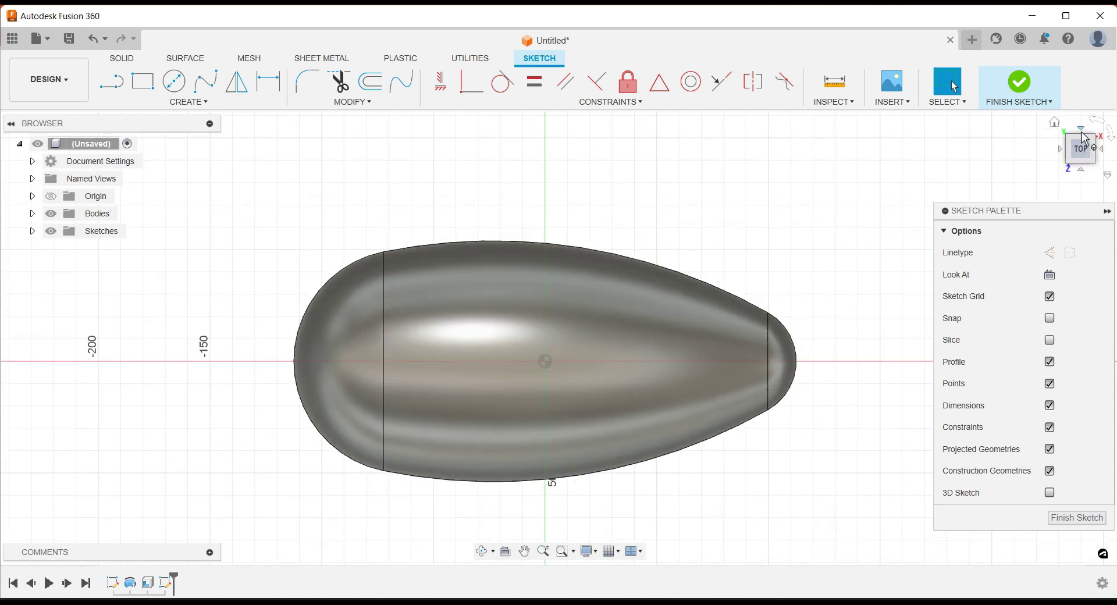
{"action": "scroll", "coordinate": [598, 183], "scroll_direction": "down", "scroll_amount": 2}
{"action": "scroll", "coordinate": [599, 184], "scroll_direction": "up", "scroll_amount": 1}
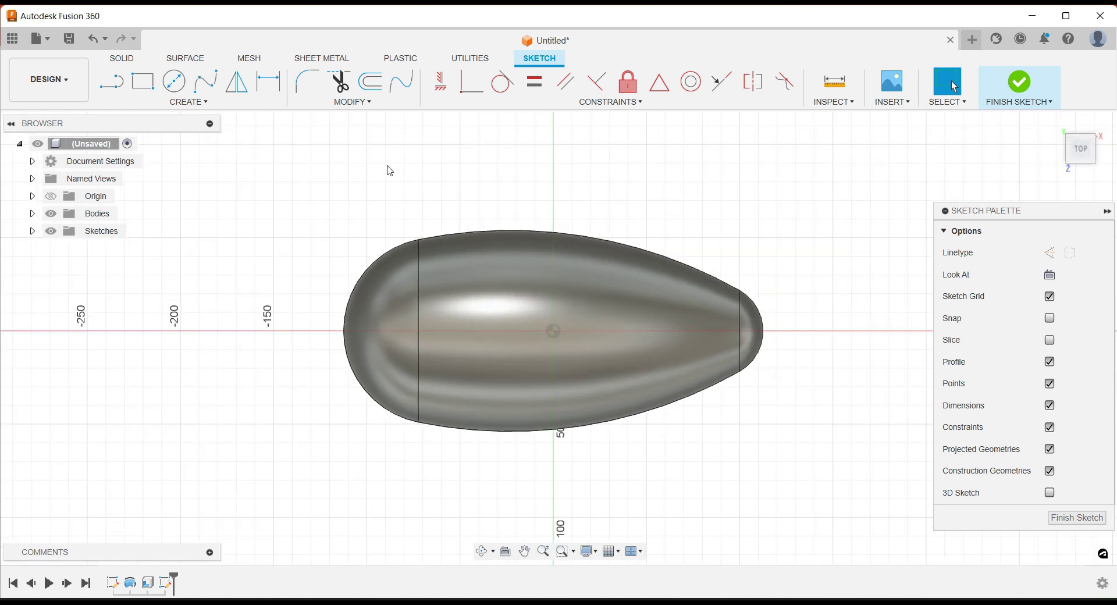
{"action": "key", "text": "alt+Tab"}
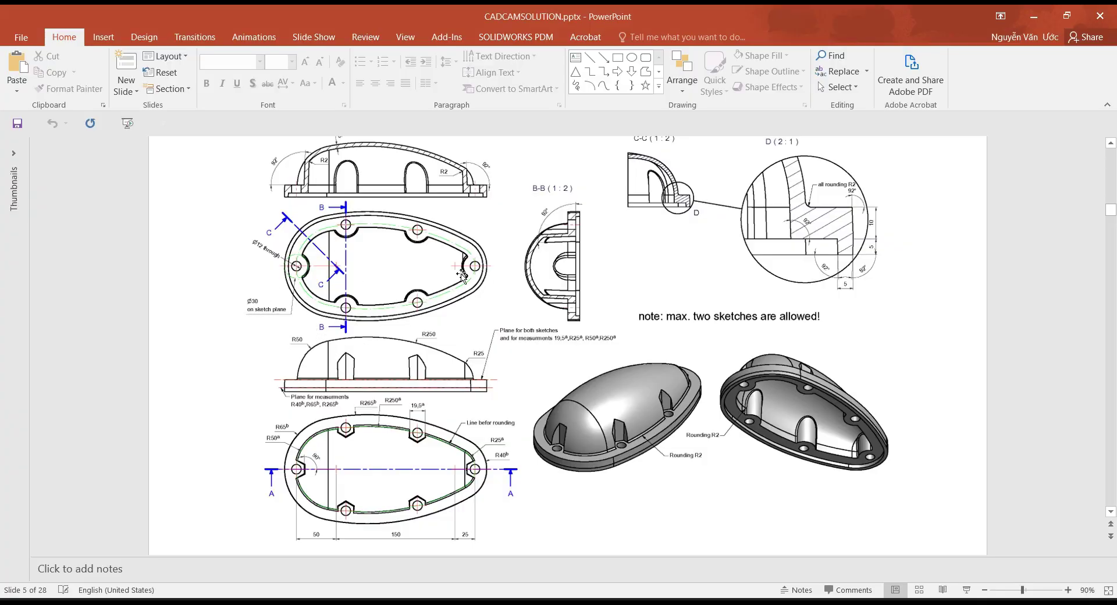
{"action": "key", "text": "alt+Tab"}
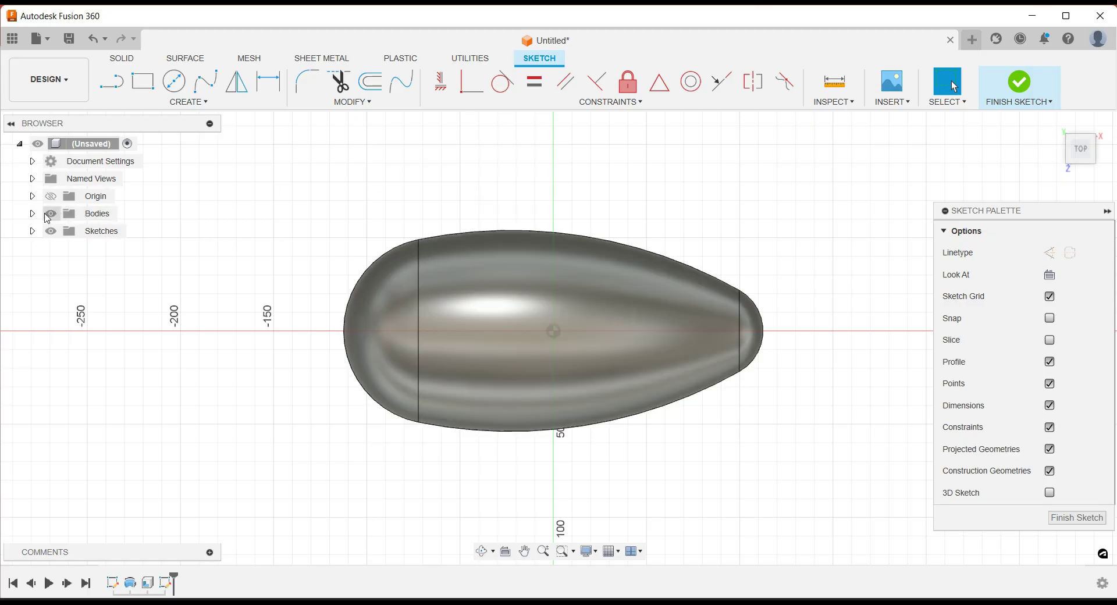
Hide Body1 and project the Sketch1 centre line into the rim sketch
{"action": "left_click", "coordinate": [32, 231]}
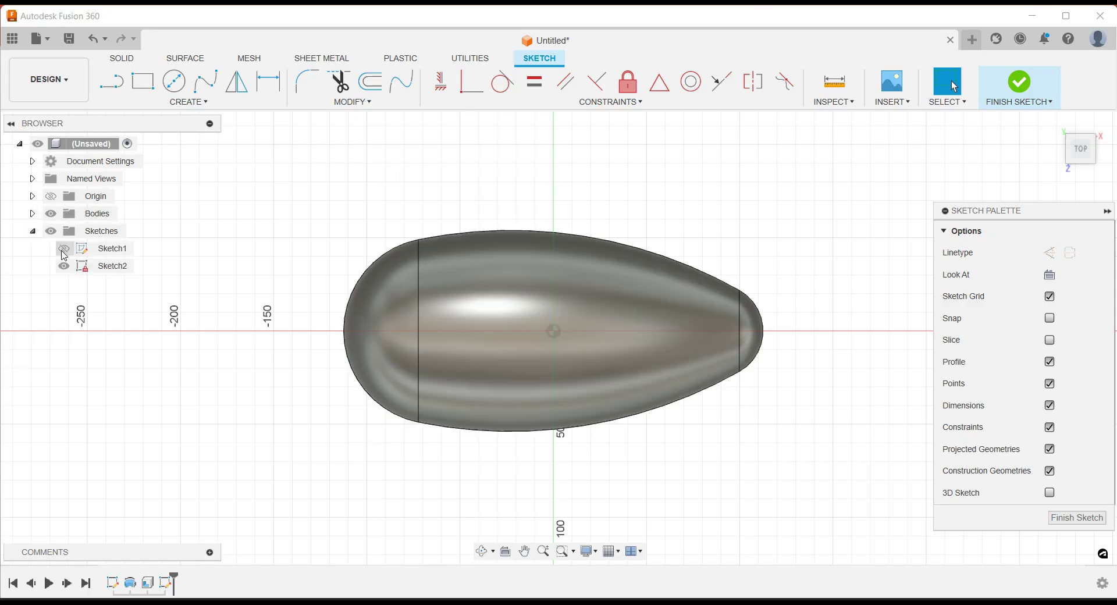
{"action": "left_click", "coordinate": [33, 213]}
{"action": "left_click", "coordinate": [64, 231]}
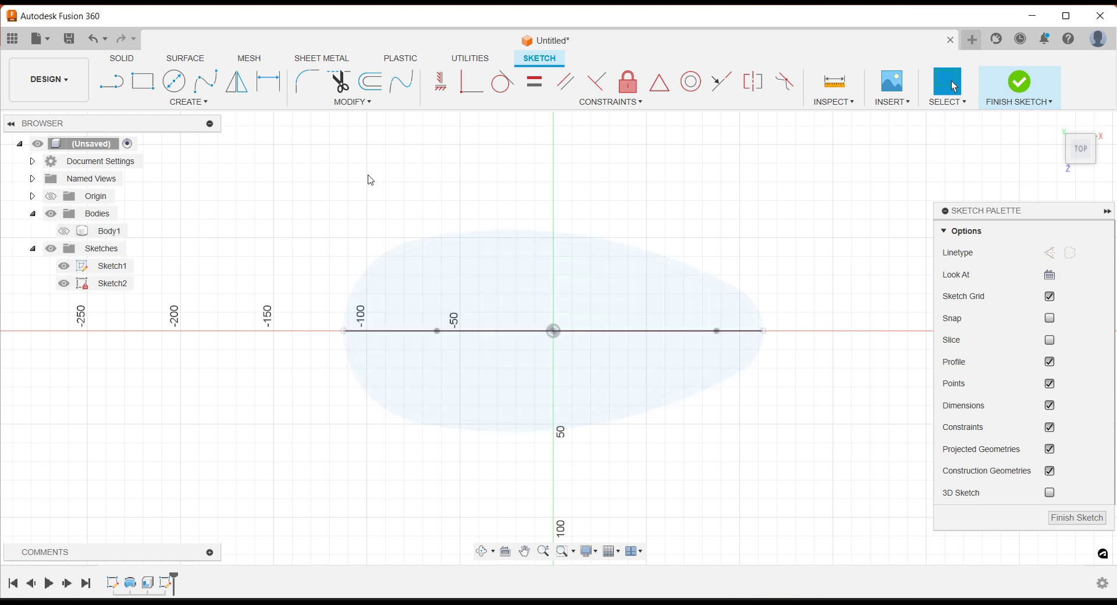
{"action": "left_click", "coordinate": [182, 103]}
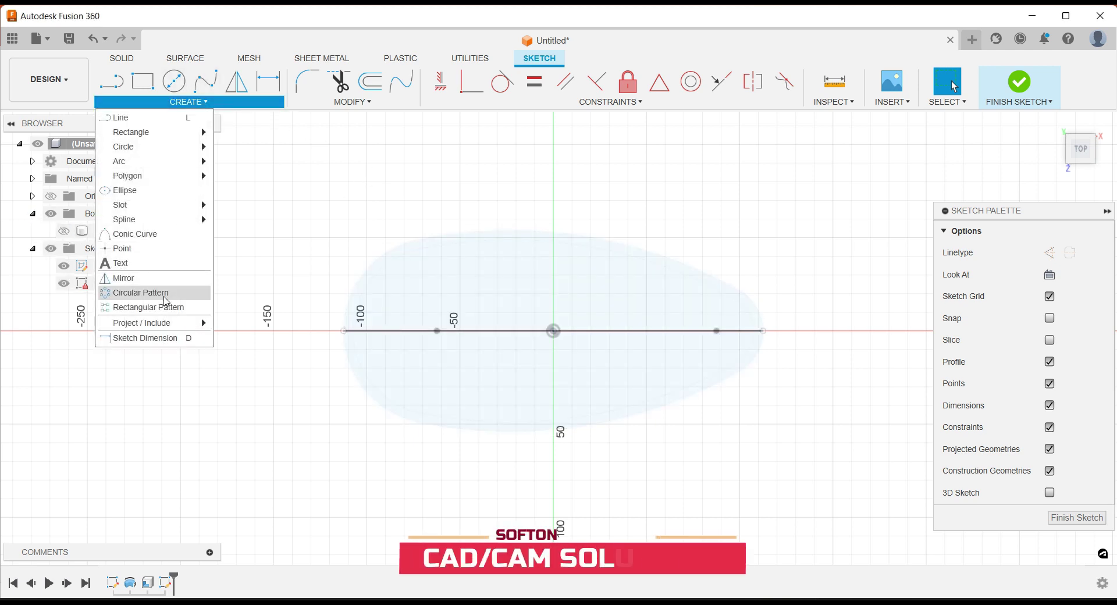
{"action": "left_click", "coordinate": [431, 344]}
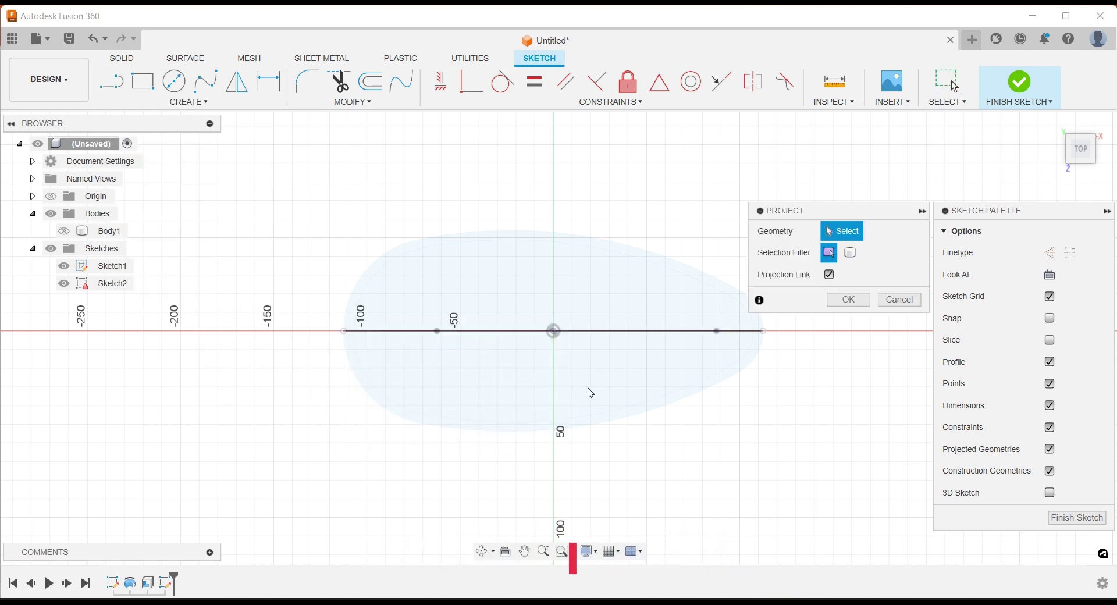
{"action": "mouse_move", "coordinate": [758, 351]}
{"action": "middle_mouse_down", "text": "shift"}
{"action": "mouse_move", "coordinate": [756, 300]}
{"action": "mouse_move", "coordinate": [754, 313]}
{"action": "middle_mouse_up", "text": "shift"}
{"action": "left_click", "coordinate": [383, 327]}
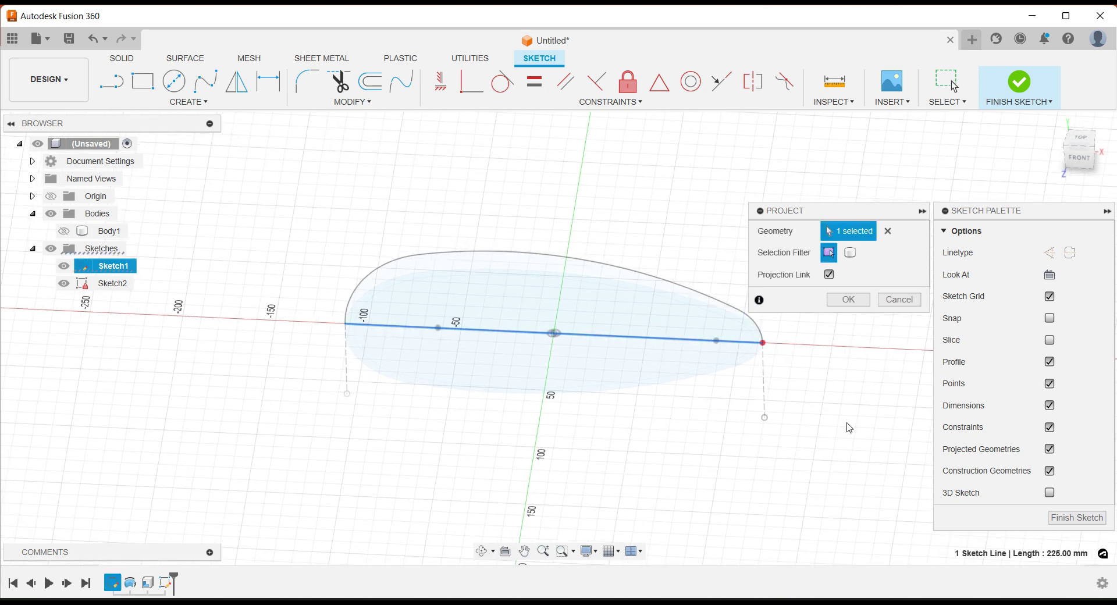
{"action": "left_click", "coordinate": [849, 301]}
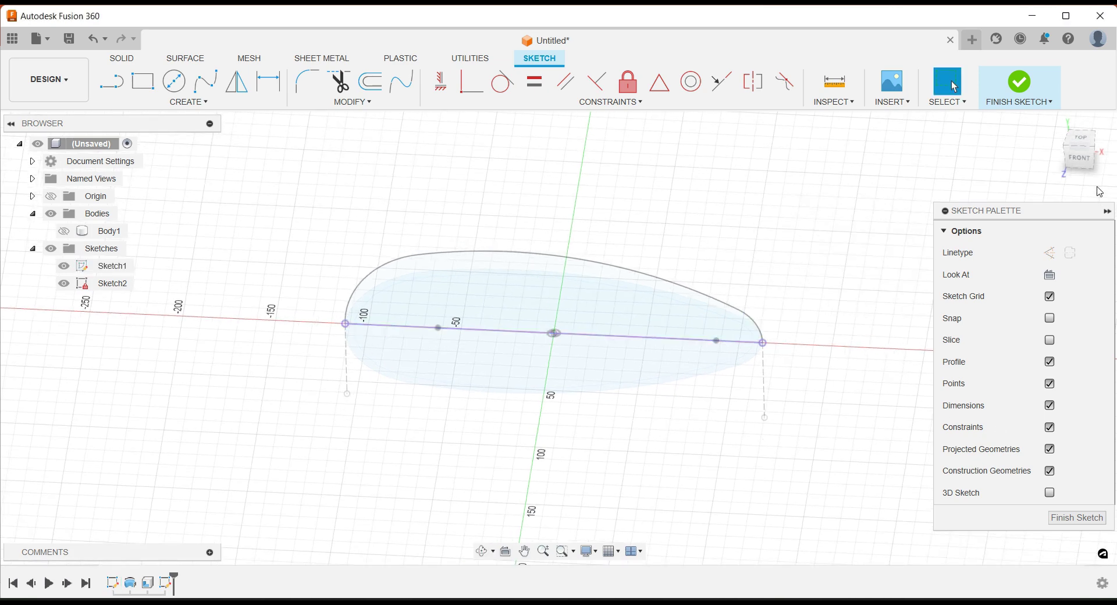
Hide Sketch1 and make the projected centre line construction geometry
{"action": "left_click", "coordinate": [1084, 145]}
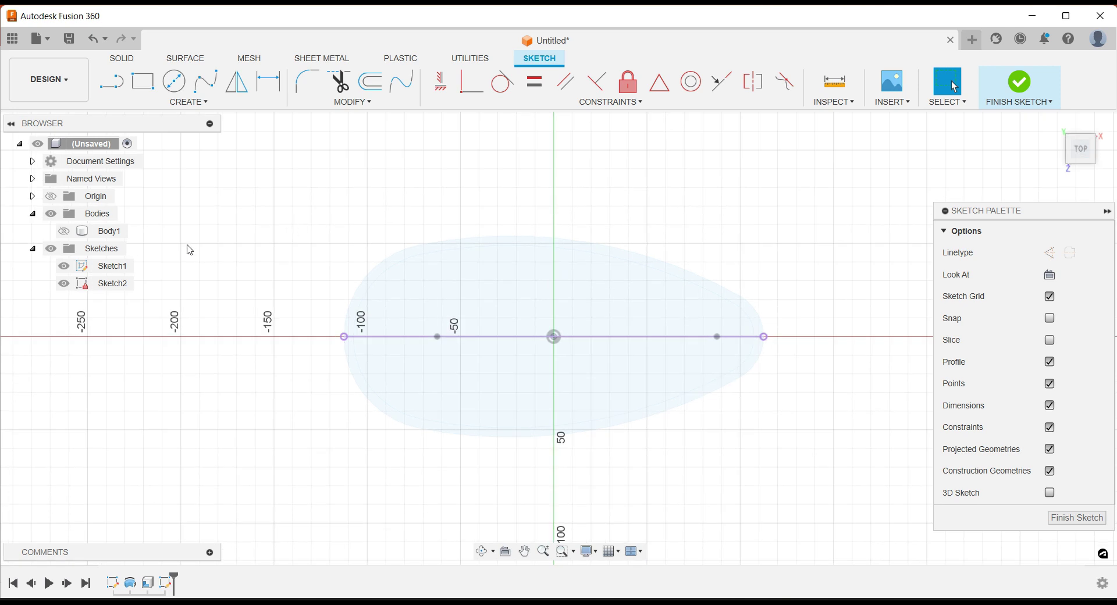
{"action": "left_click", "coordinate": [65, 269]}
{"action": "left_click", "coordinate": [64, 268]}
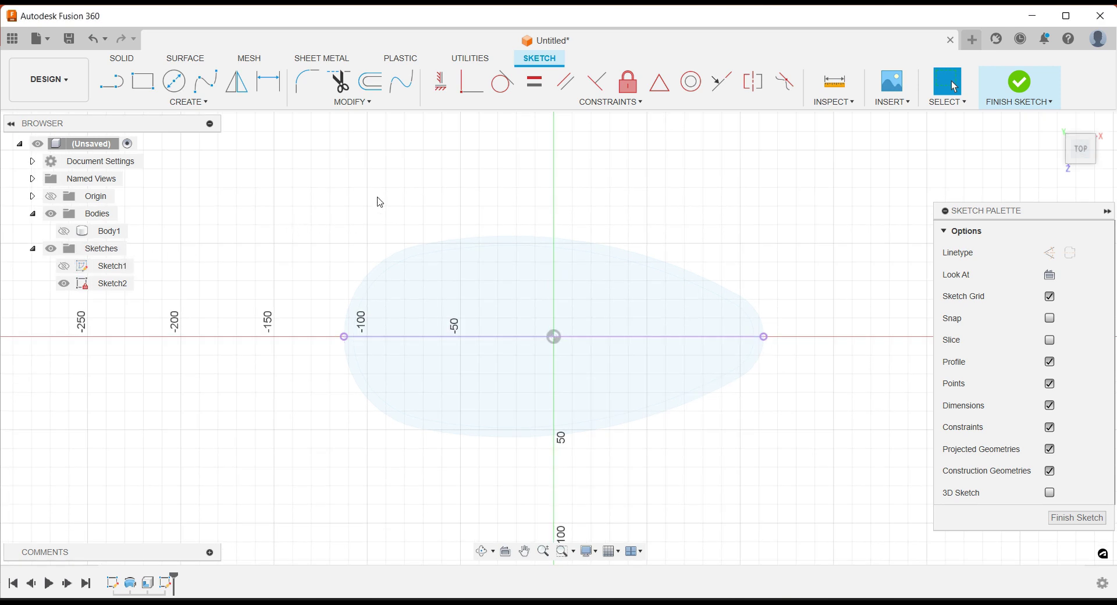
{"action": "left_click", "coordinate": [474, 336]}
{"action": "right_click", "coordinate": [817, 451]}
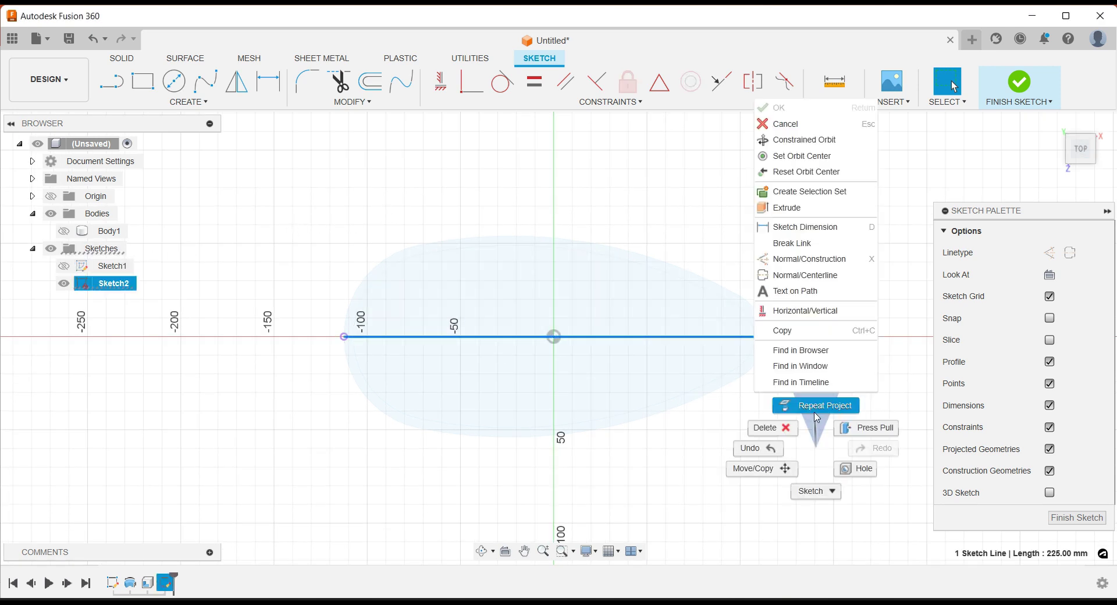
{"action": "left_click", "coordinate": [806, 259]}
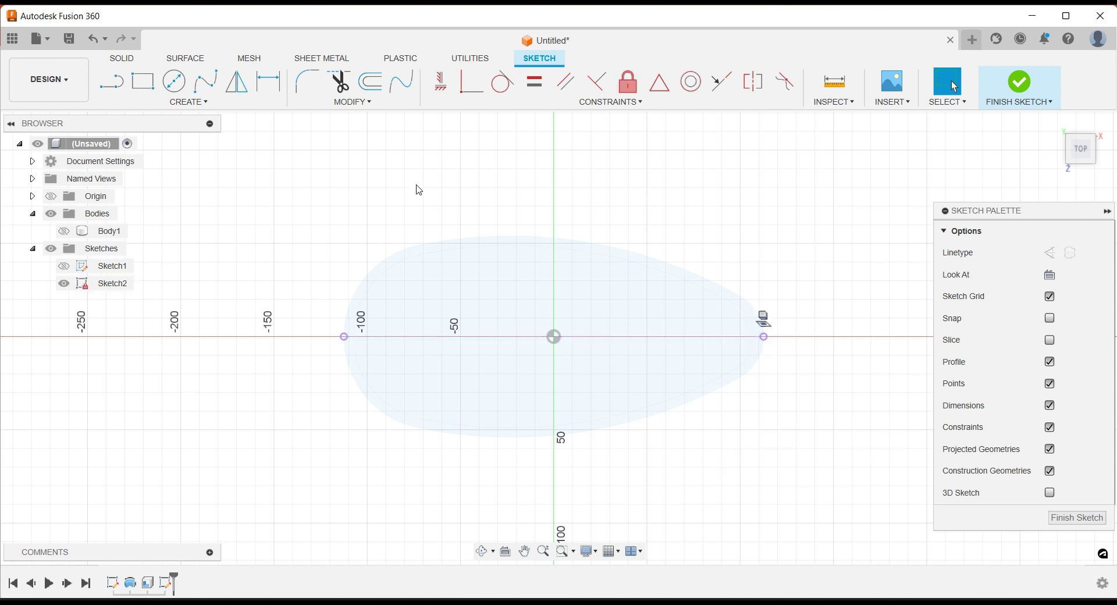
Draw circles centred on the left and right ends of the centre line
{"action": "left_click", "coordinate": [173, 88]}
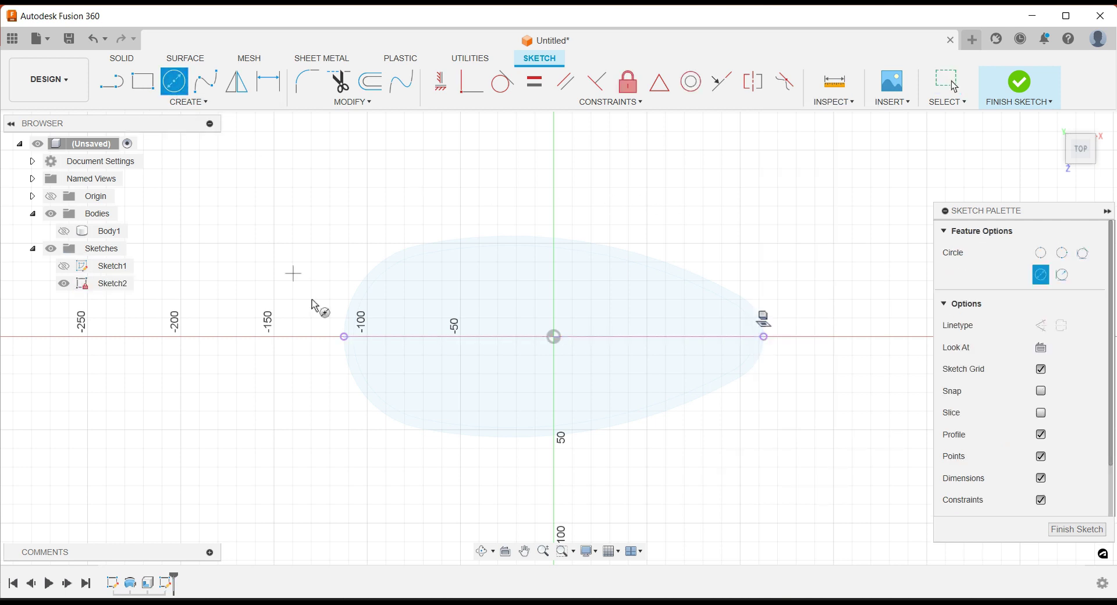
{"action": "left_click", "coordinate": [344, 336]}
{"action": "left_click", "coordinate": [344, 378]}
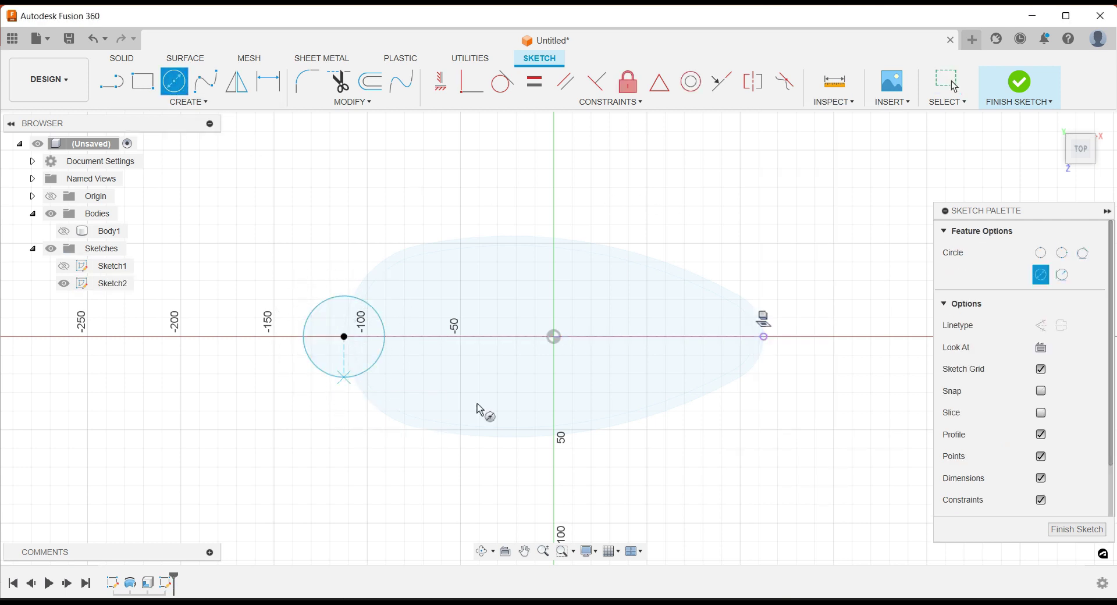
{"action": "left_click", "coordinate": [764, 336]}
{"action": "left_click", "coordinate": [795, 370]}
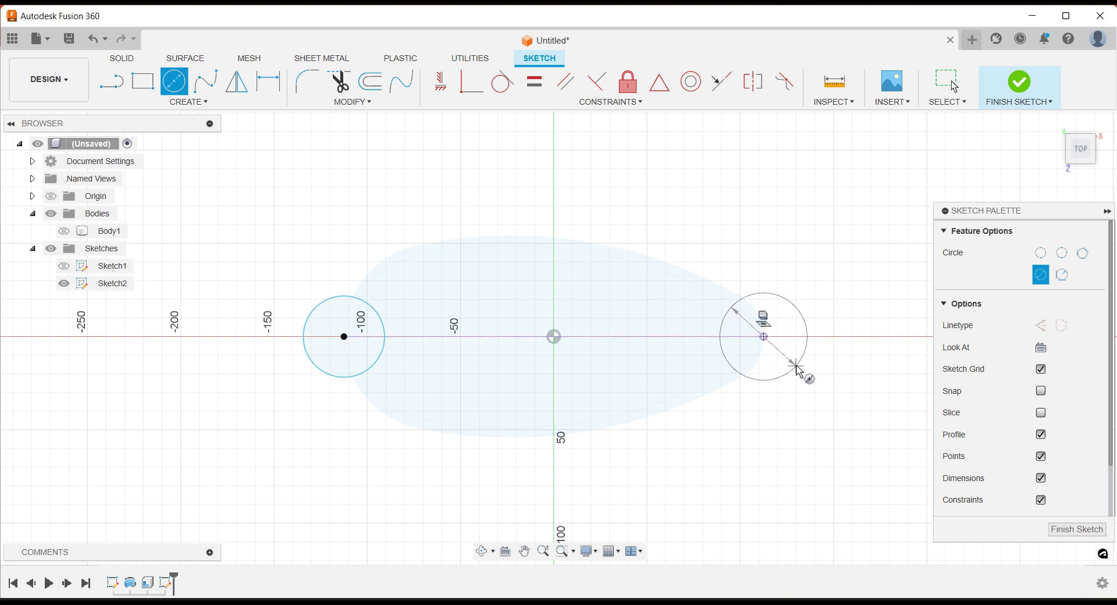
{"action": "key", "text": "Escape"}
Dimension the left circle to Ø30 mm and link the right circle's diameter to it
{"action": "left_click", "coordinate": [268, 81]}
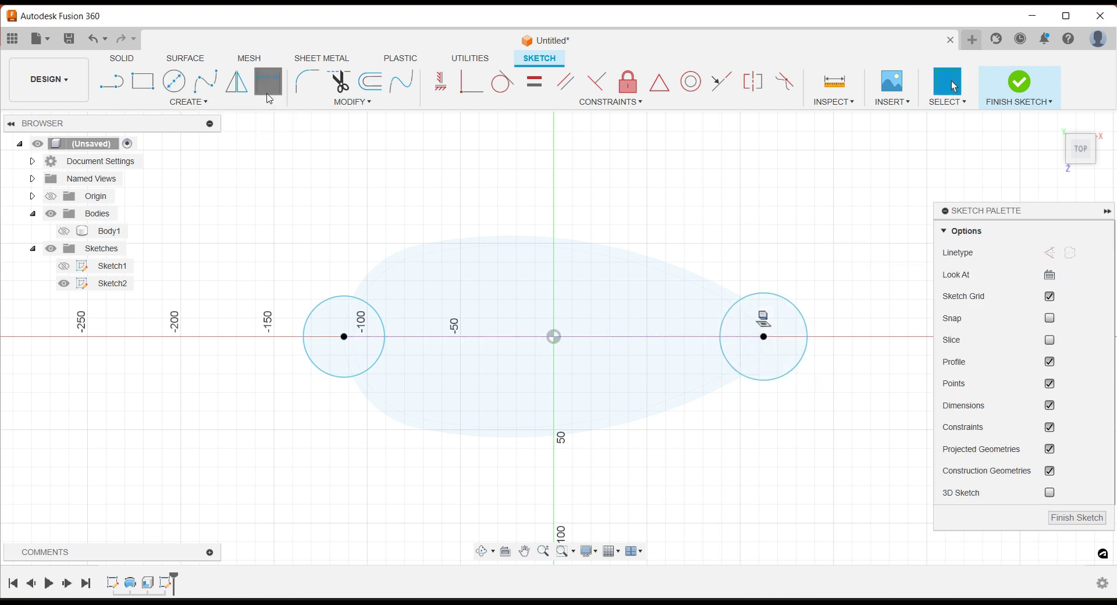
{"action": "left_click", "coordinate": [332, 299]}
{"action": "left_click", "coordinate": [298, 256]}
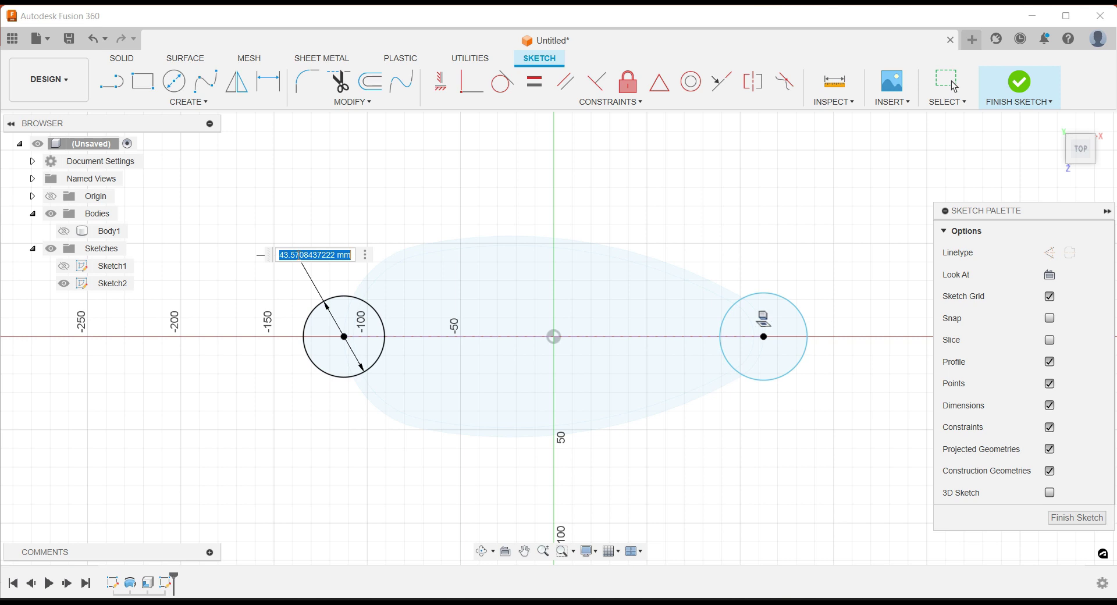
{"action": "type", "text": "30"}
{"action": "key", "text": "Return"}
{"action": "left_click", "coordinate": [772, 294]}
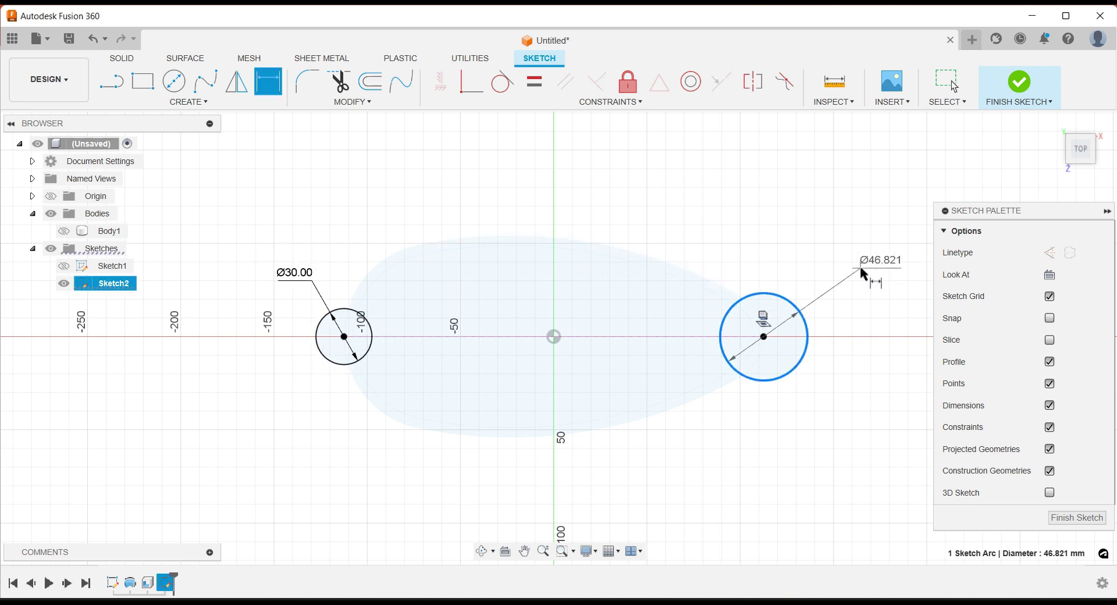
{"action": "left_click", "coordinate": [863, 274]}
{"action": "left_click", "coordinate": [296, 281]}
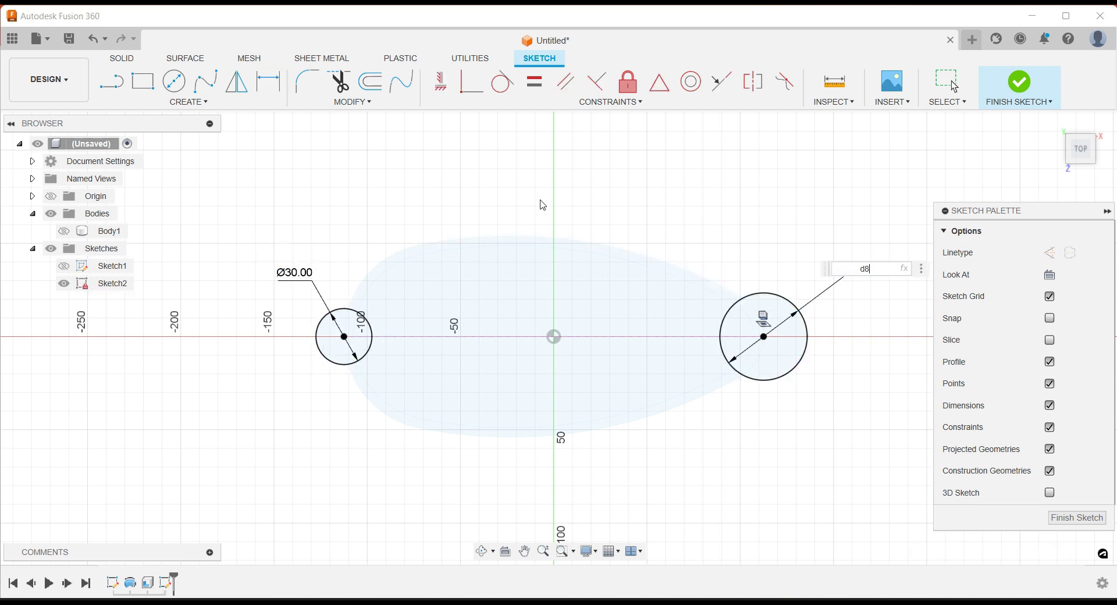
{"action": "key", "text": "Return"}
{"action": "key", "text": "Escape"}
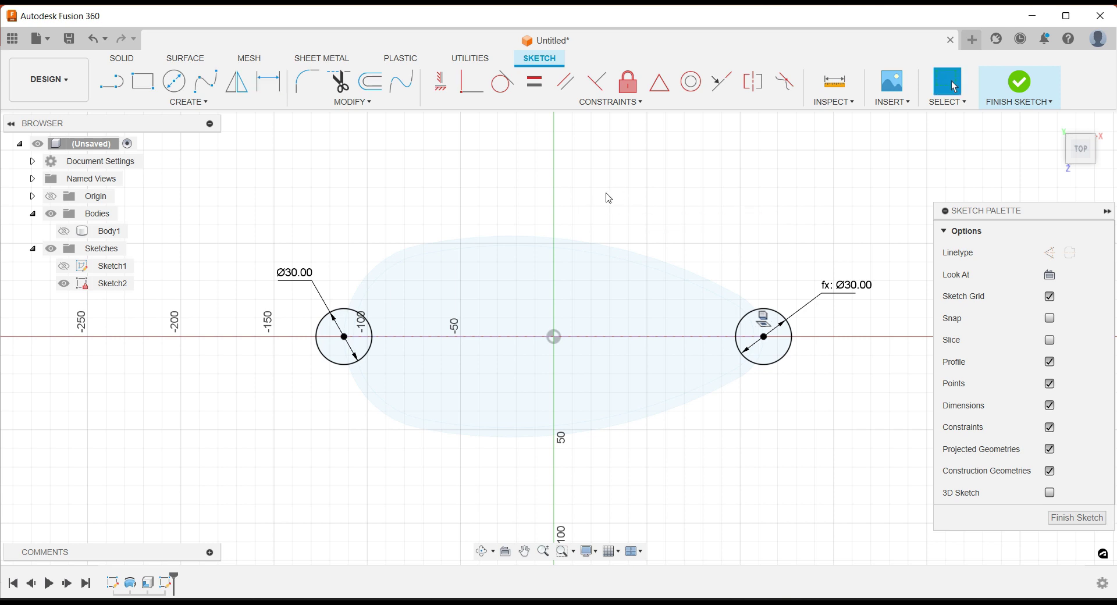
Select both Ø30 circles and bring up their context options
{"action": "left_click", "coordinate": [343, 311]}
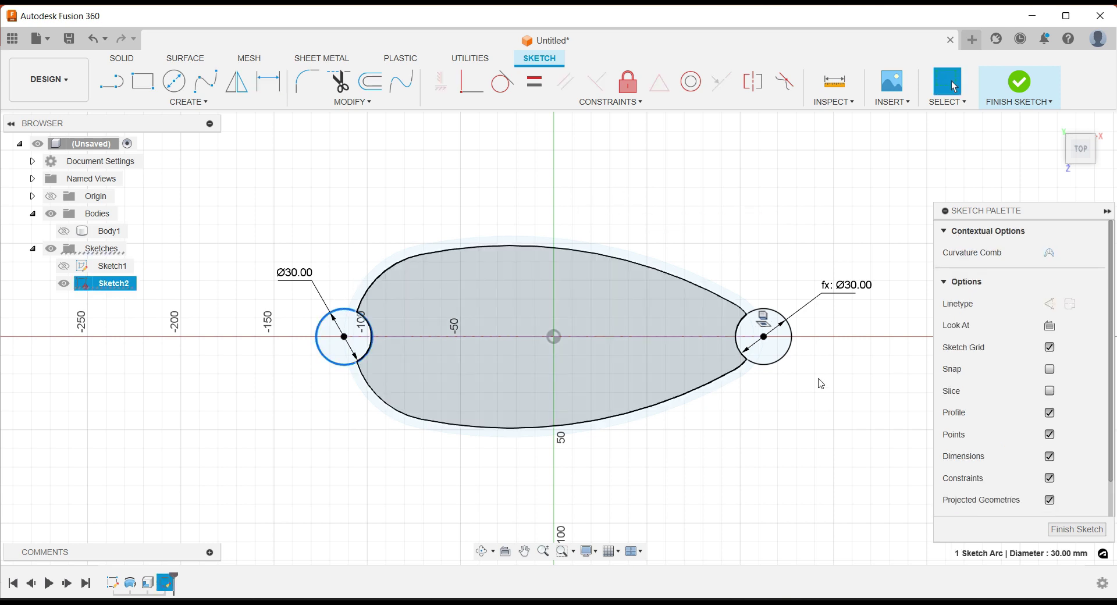
{"action": "left_click", "coordinate": [785, 357], "text": "shift"}
{"action": "right_click", "coordinate": [814, 380]}
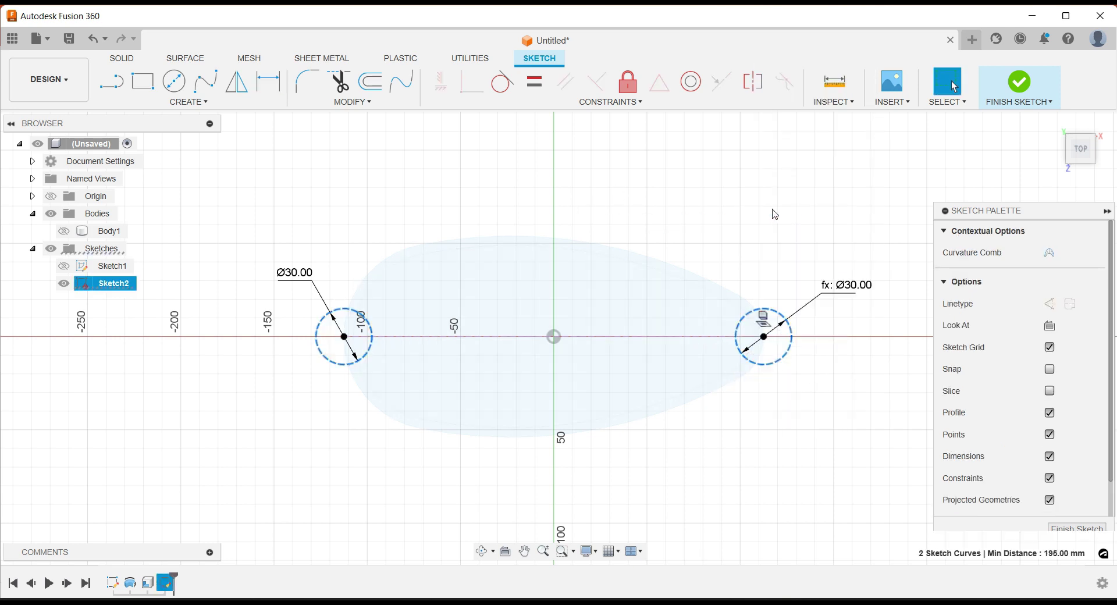
Make both Ø30 circles construction and draw a closed rectangle between them below the axis
{"action": "left_click", "coordinate": [803, 208]}
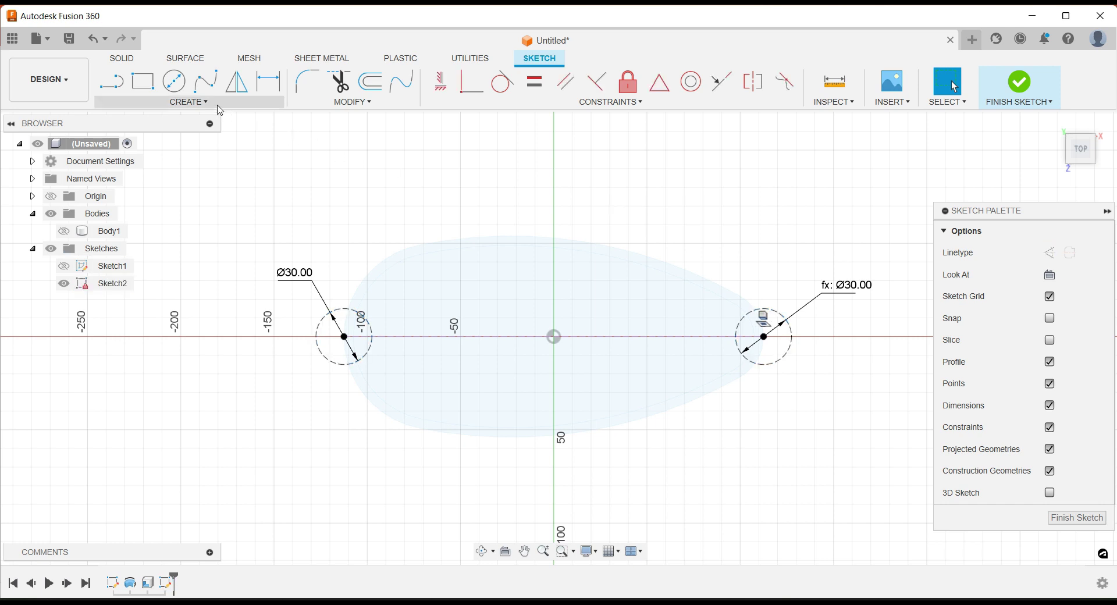
{"action": "mouse_move", "coordinate": [111, 82]}
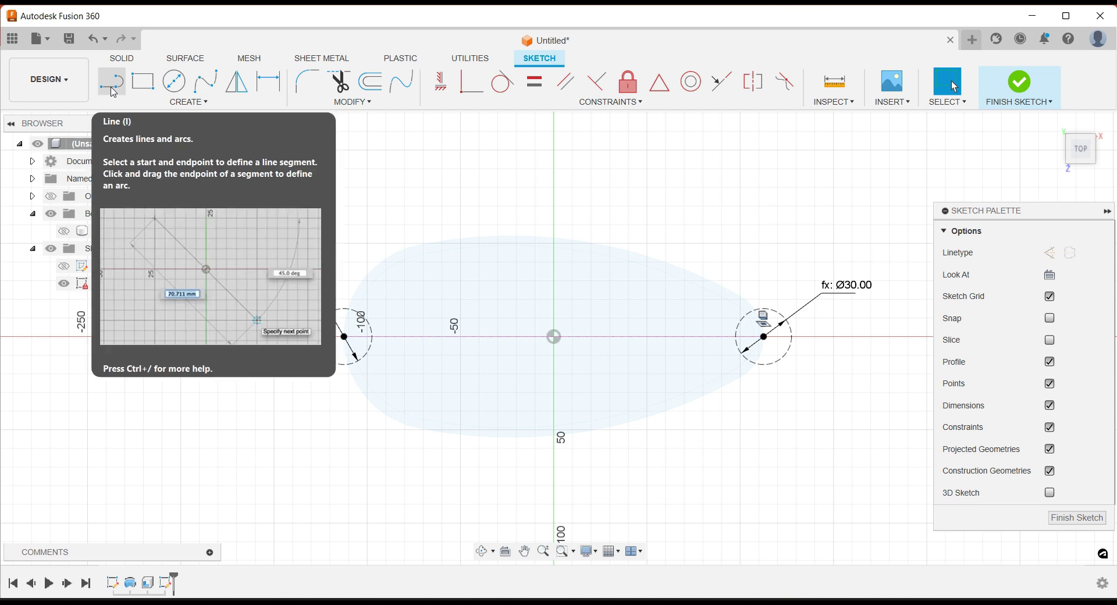
{"action": "left_click", "coordinate": [112, 84]}
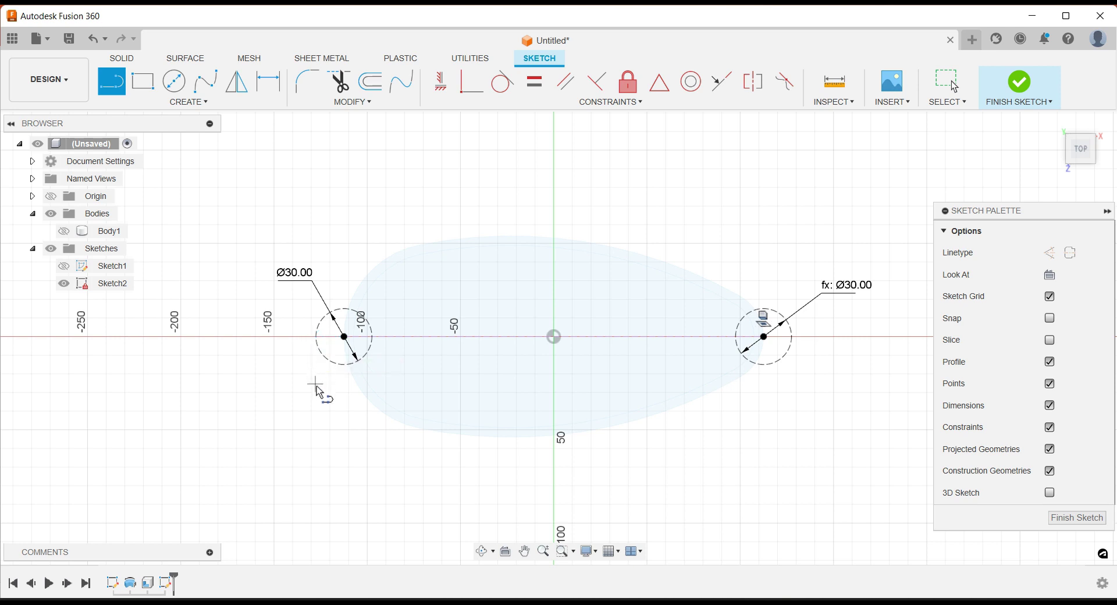
{"action": "left_click", "coordinate": [316, 336]}
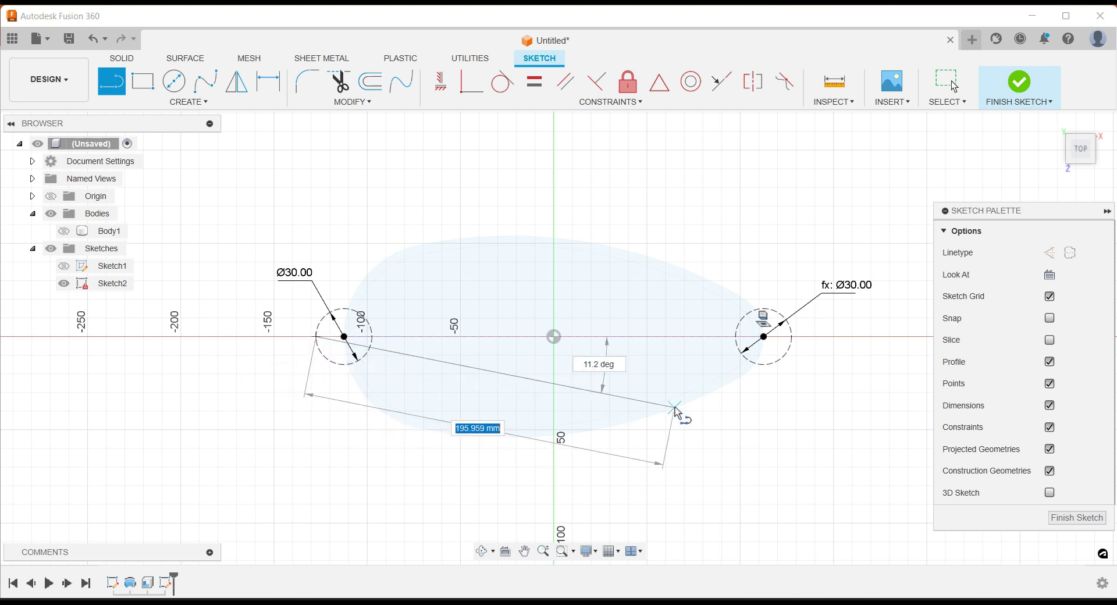
{"action": "left_click", "coordinate": [791, 336]}
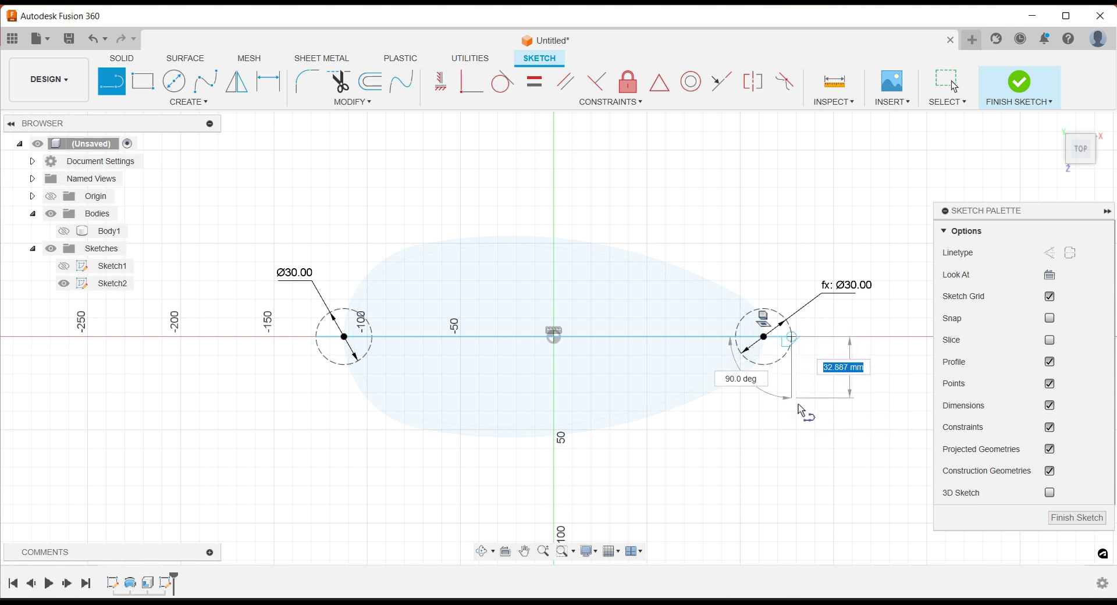
{"action": "left_click", "coordinate": [791, 398]}
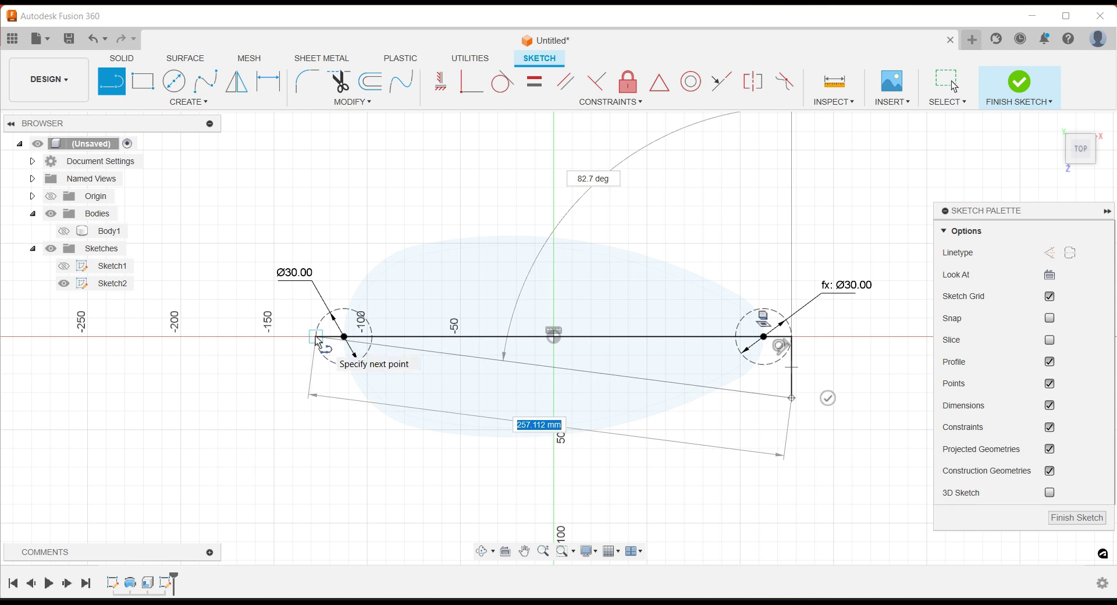
{"action": "left_click", "coordinate": [316, 398]}
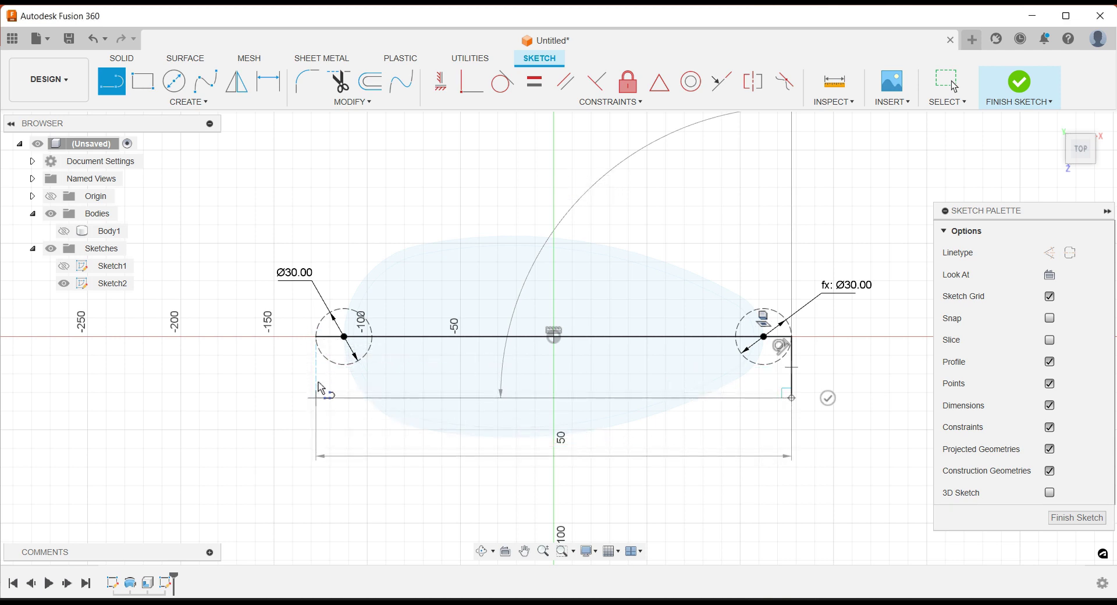
{"action": "left_click", "coordinate": [316, 337]}
{"action": "key", "text": "Escape"}
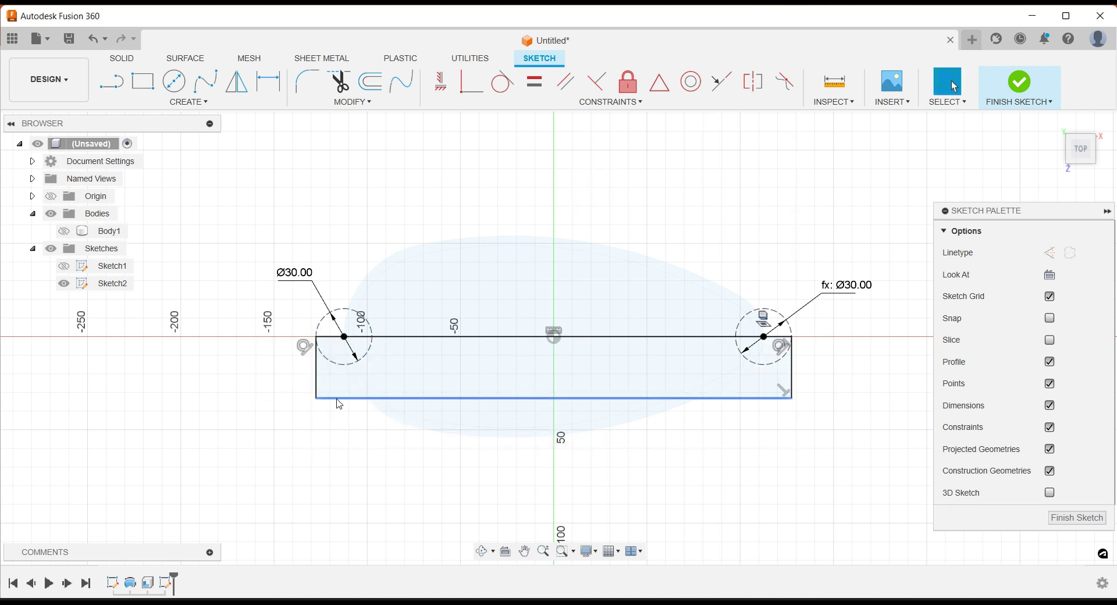
Convert the rectangle's bottom, left and top lines to construction geometry
{"action": "left_click", "coordinate": [340, 400]}
{"action": "left_click", "coordinate": [316, 372], "text": "shift"}
{"action": "left_click", "coordinate": [698, 337], "text": "shift"}
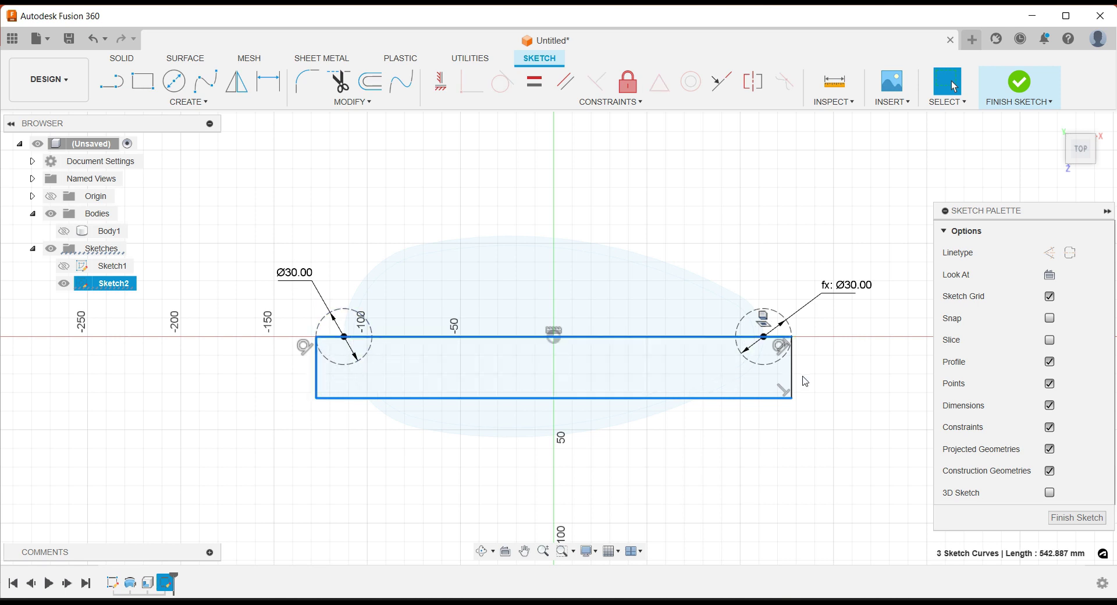
{"action": "right_click", "coordinate": [832, 396]}
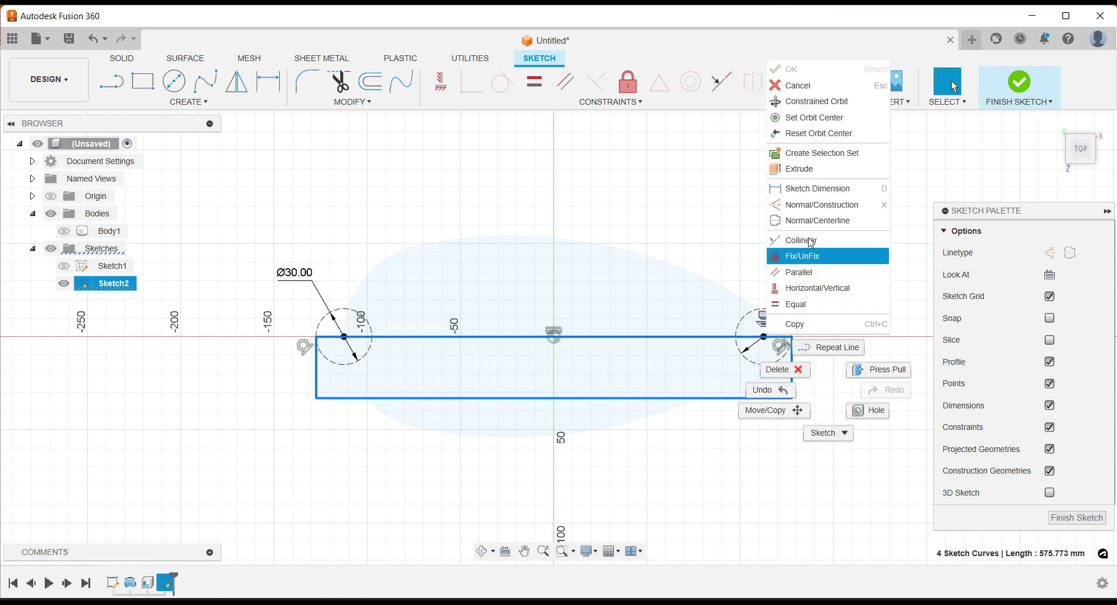
{"action": "left_click", "coordinate": [813, 206]}
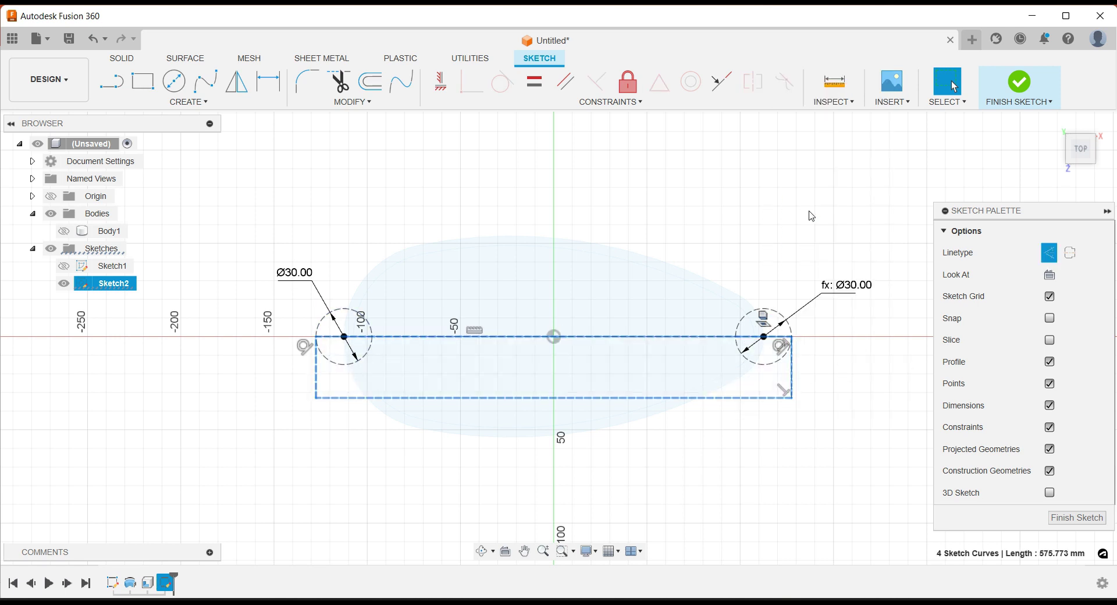
{"action": "left_click", "coordinate": [406, 209]}
{"action": "scroll", "coordinate": [350, 234], "scroll_direction": "up", "scroll_amount": 1}
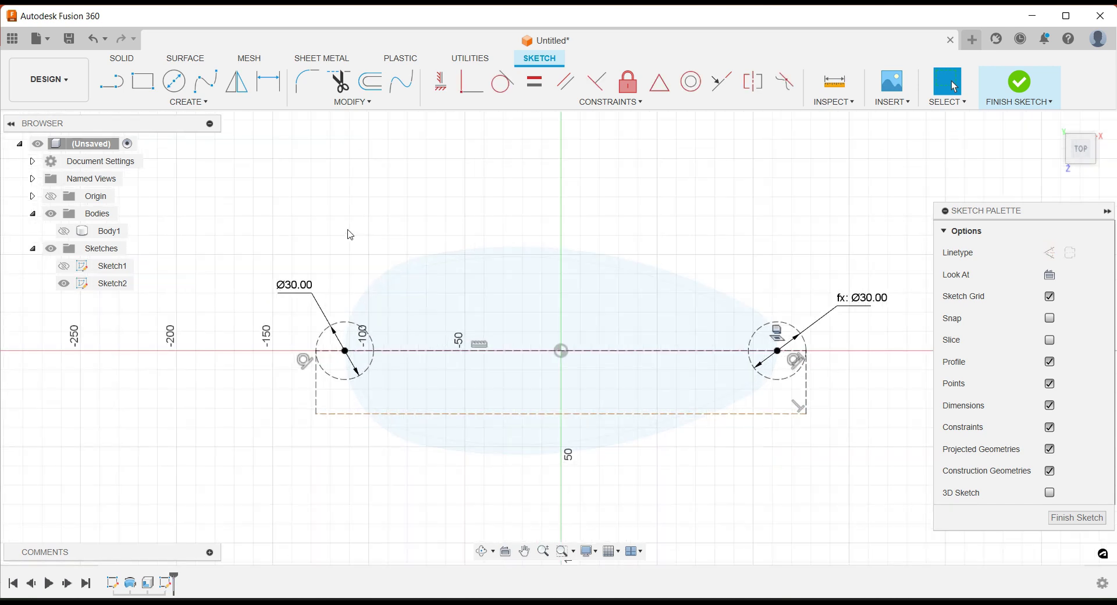
Draw two connected three-point arcs from the left circle up and over toward the right
{"action": "left_click", "coordinate": [189, 102]}
{"action": "mouse_move", "coordinate": [140, 161]}
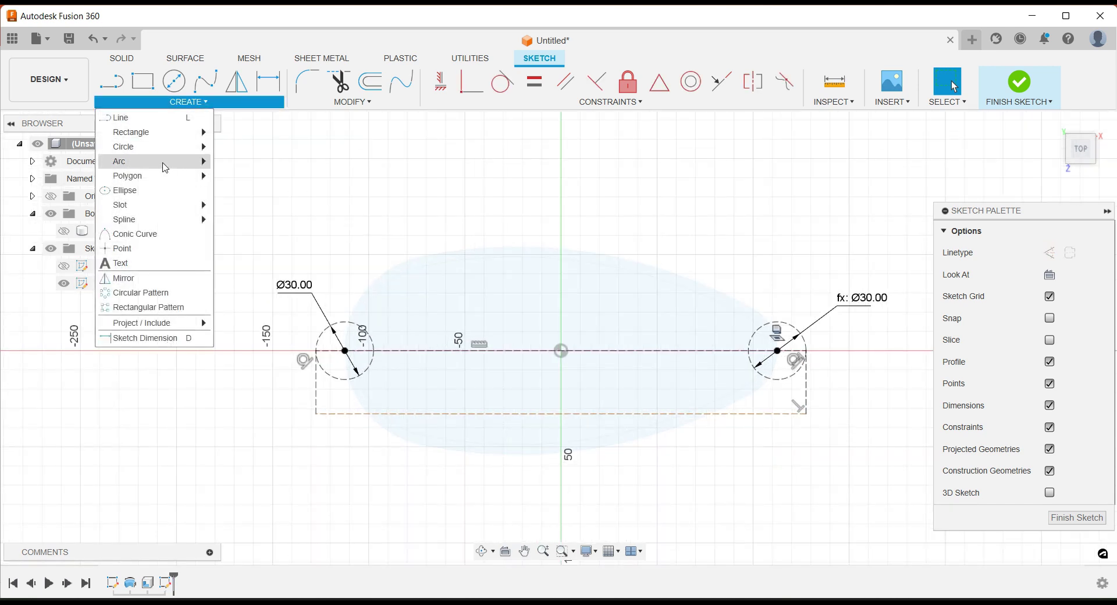
{"action": "left_click", "coordinate": [280, 168]}
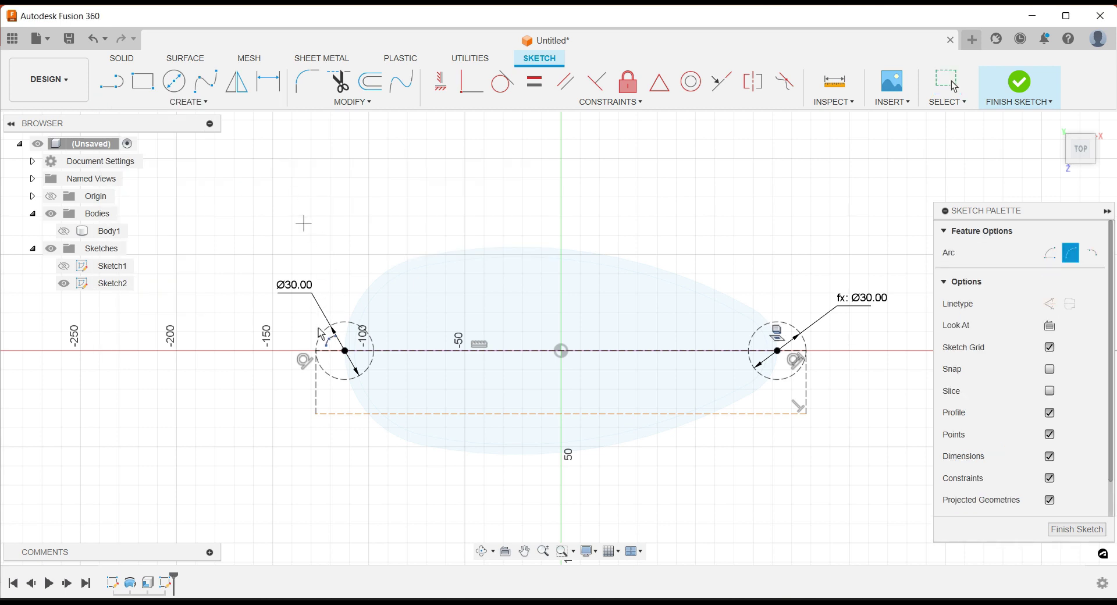
{"action": "left_click", "coordinate": [316, 351]}
{"action": "left_click", "coordinate": [401, 205]}
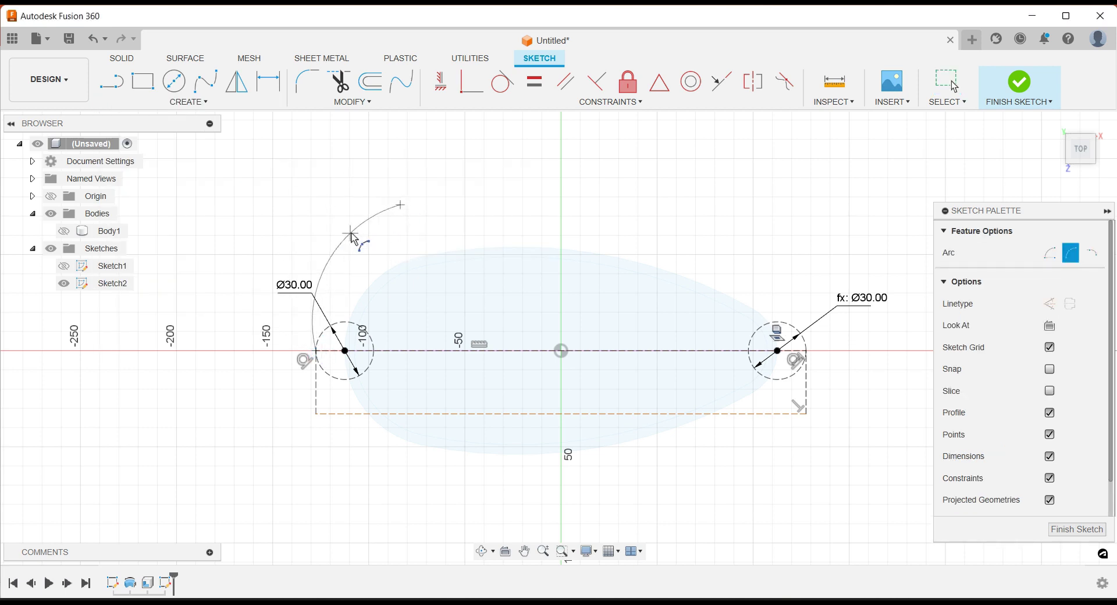
{"action": "left_click", "coordinate": [355, 236]}
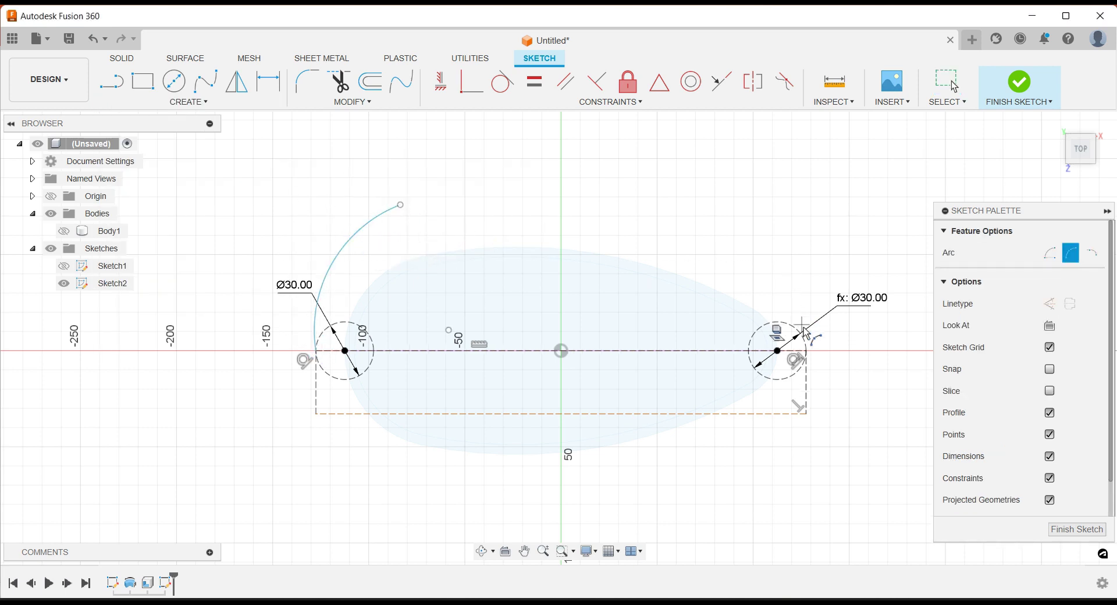
{"action": "left_click", "coordinate": [401, 204]}
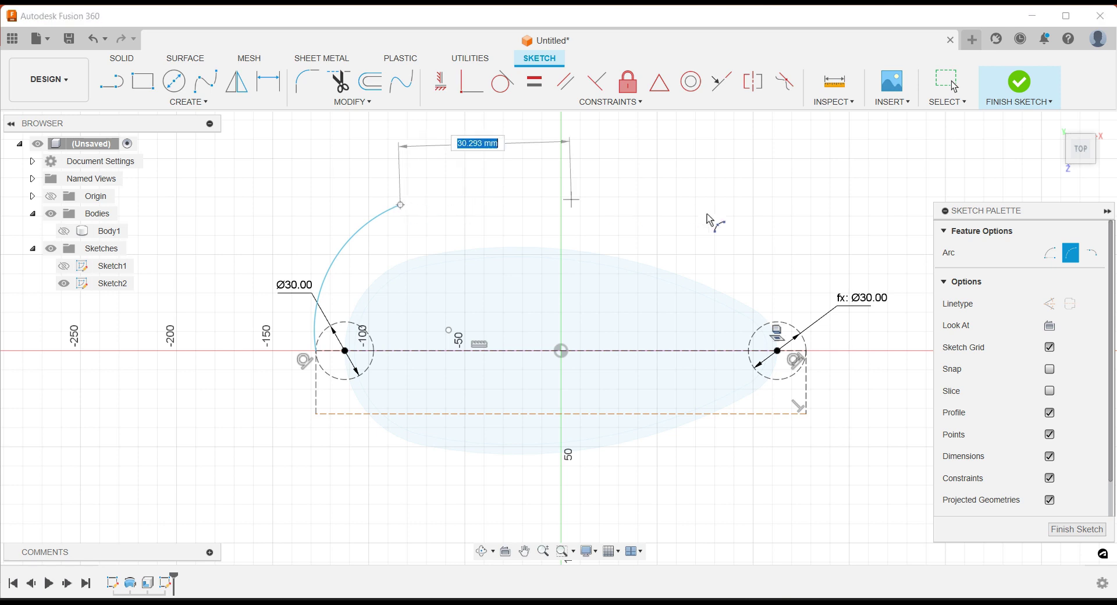
{"action": "left_click", "coordinate": [791, 263]}
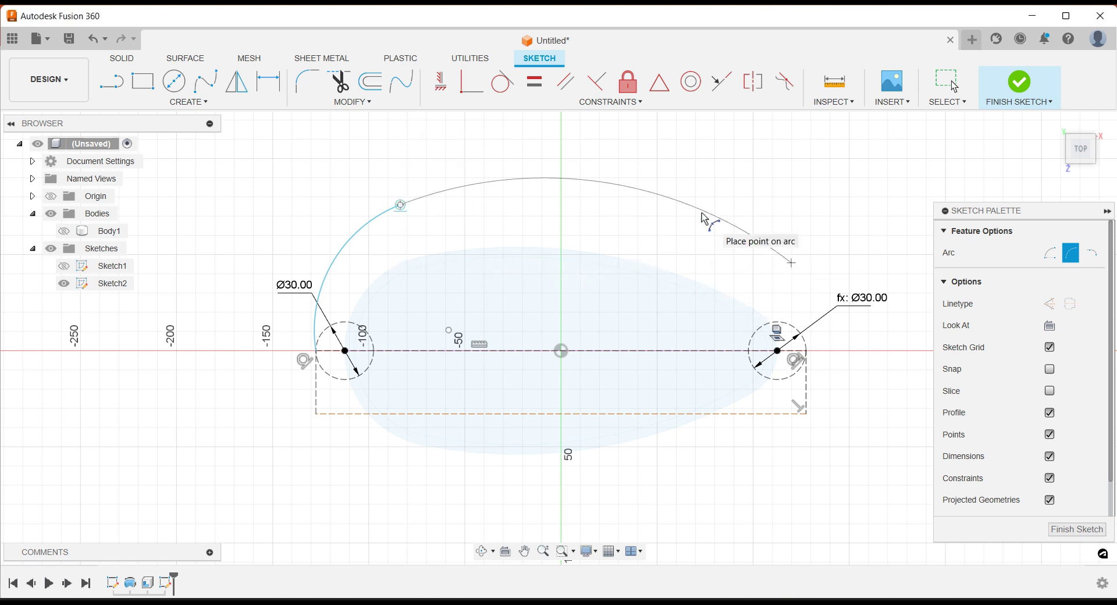
{"action": "left_click", "coordinate": [705, 219]}
{"action": "key", "text": "Escape"}
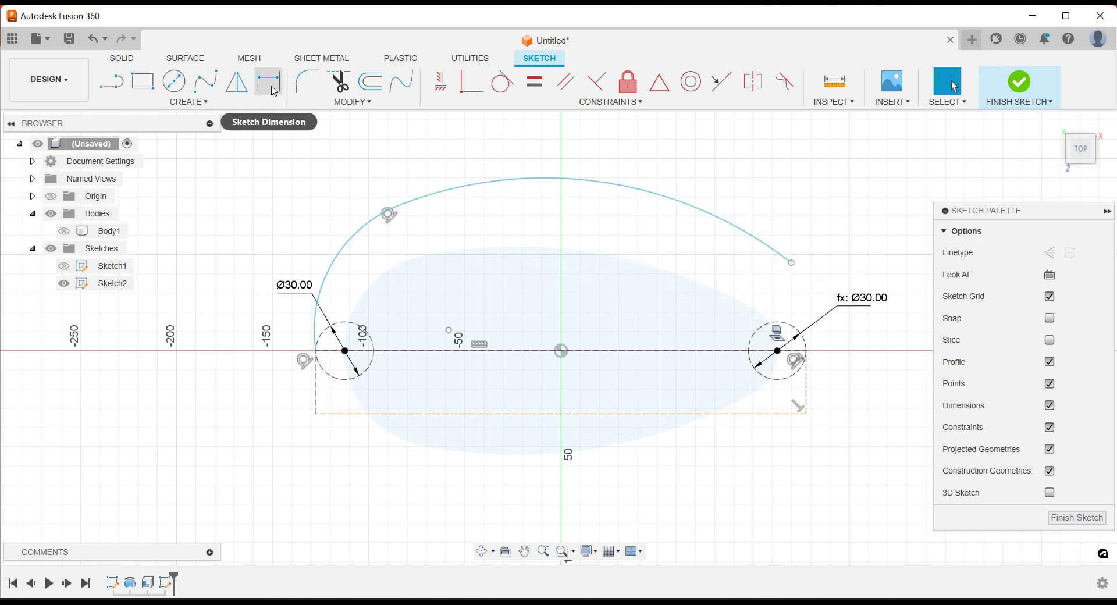
Dimension the left arc to R65 and the top arc to R265
{"action": "left_click", "coordinate": [268, 81]}
{"action": "left_click", "coordinate": [333, 250]}
{"action": "left_click", "coordinate": [300, 241]}
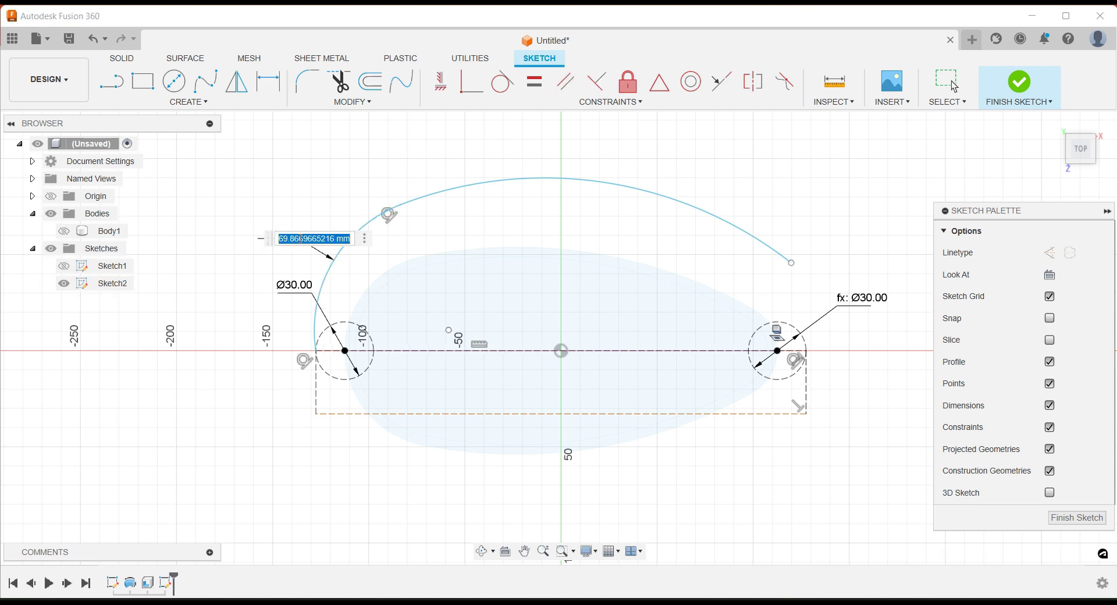
{"action": "type", "text": "65"}
{"action": "key", "text": "Return"}
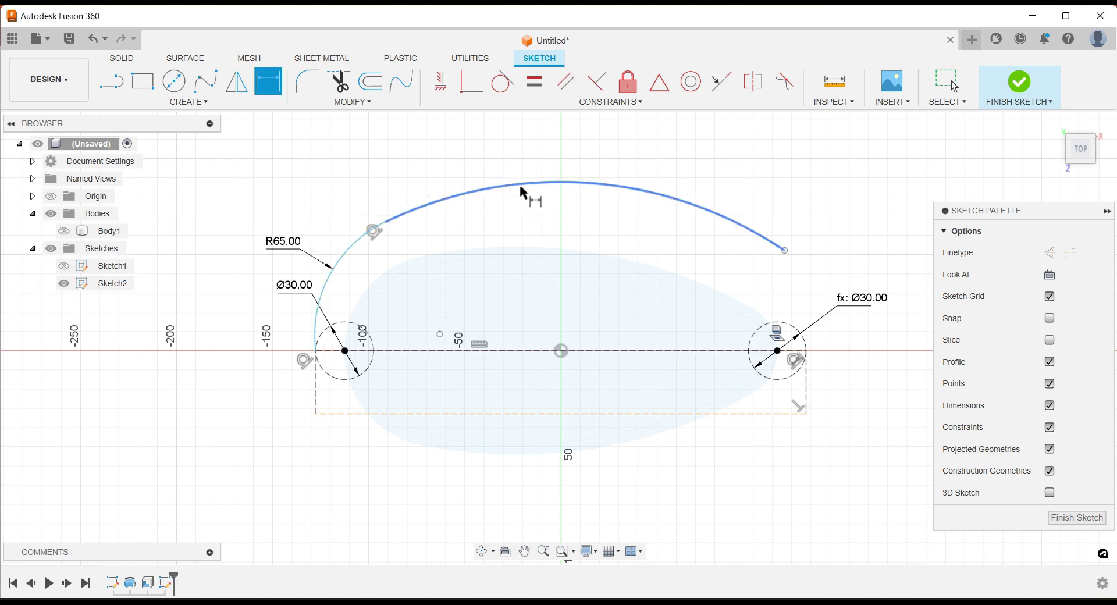
{"action": "left_click", "coordinate": [522, 186]}
{"action": "left_click", "coordinate": [527, 155]}
{"action": "type", "text": "26"}
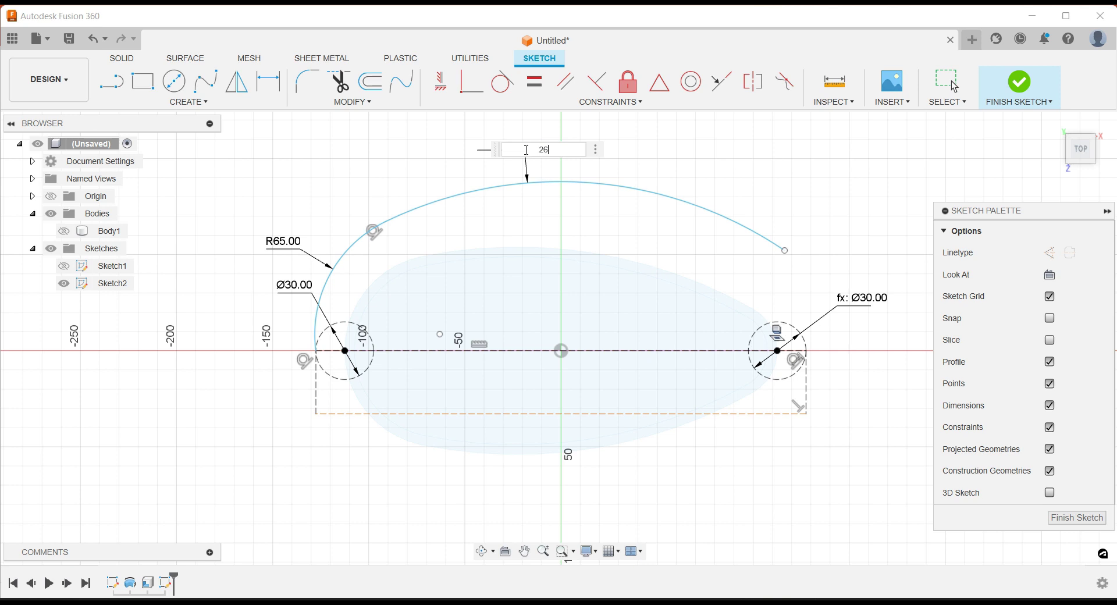
{"action": "type", "text": "5"}
{"action": "key", "text": "Return"}
{"action": "scroll", "coordinate": [466, 383], "scroll_direction": "down", "scroll_amount": 2}
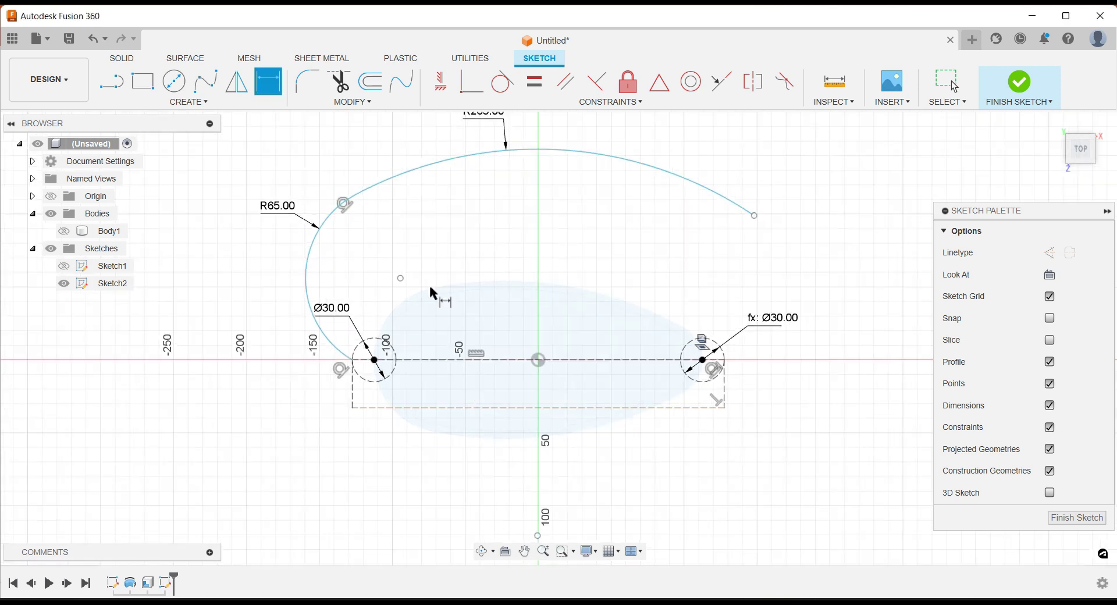
{"action": "scroll", "coordinate": [404, 242], "scroll_direction": "up", "scroll_amount": 1}
Make the R65 arc tangent and reposition the top arc's right end
{"action": "left_click", "coordinate": [502, 81]}
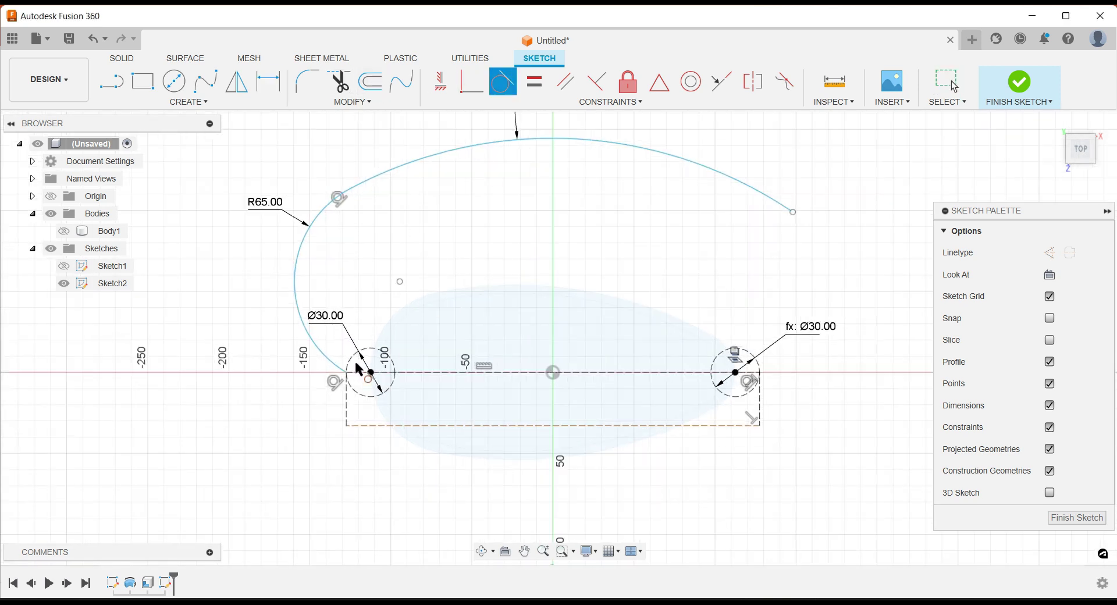
{"action": "left_click", "coordinate": [336, 365]}
{"action": "left_click", "coordinate": [345, 391]}
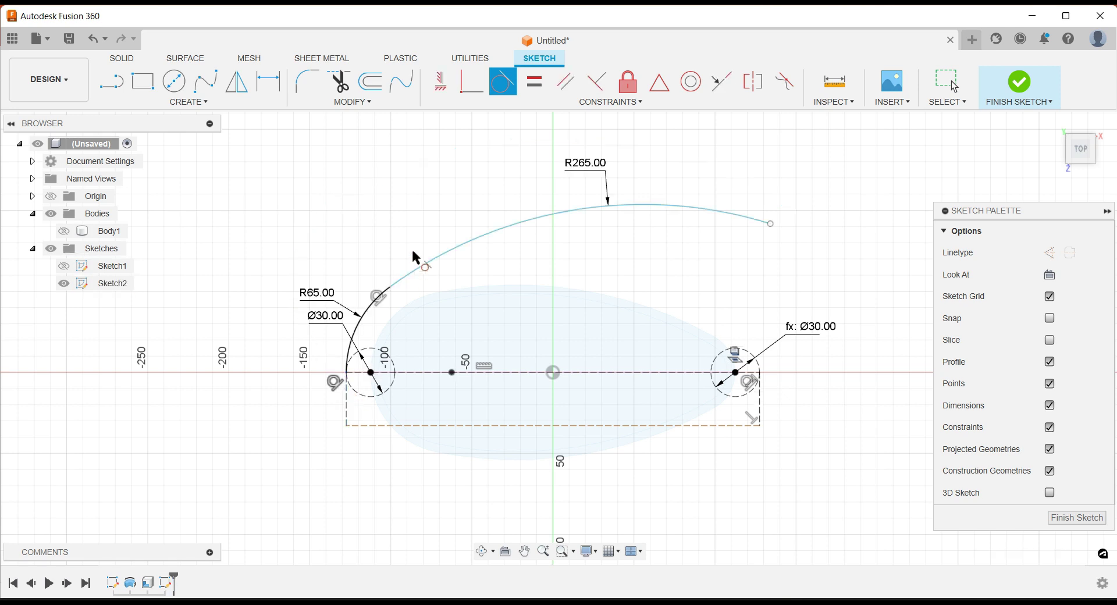
{"action": "scroll", "coordinate": [675, 275], "scroll_direction": "up", "scroll_amount": 1}
{"action": "key", "text": "Escape"}
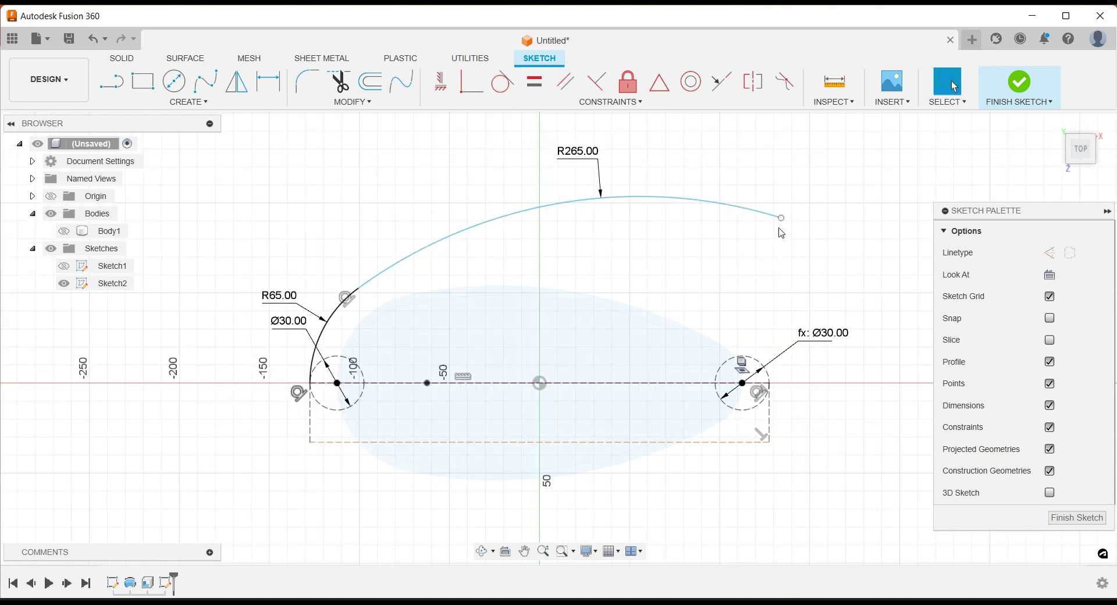
{"action": "mouse_move", "coordinate": [781, 218]}
{"action": "left_mouse_down"}
{"action": "mouse_move", "coordinate": [795, 221]}
{"action": "mouse_move", "coordinate": [663, 244]}
{"action": "mouse_move", "coordinate": [769, 238]}
{"action": "left_mouse_up"}
{"action": "left_click", "coordinate": [653, 243]}
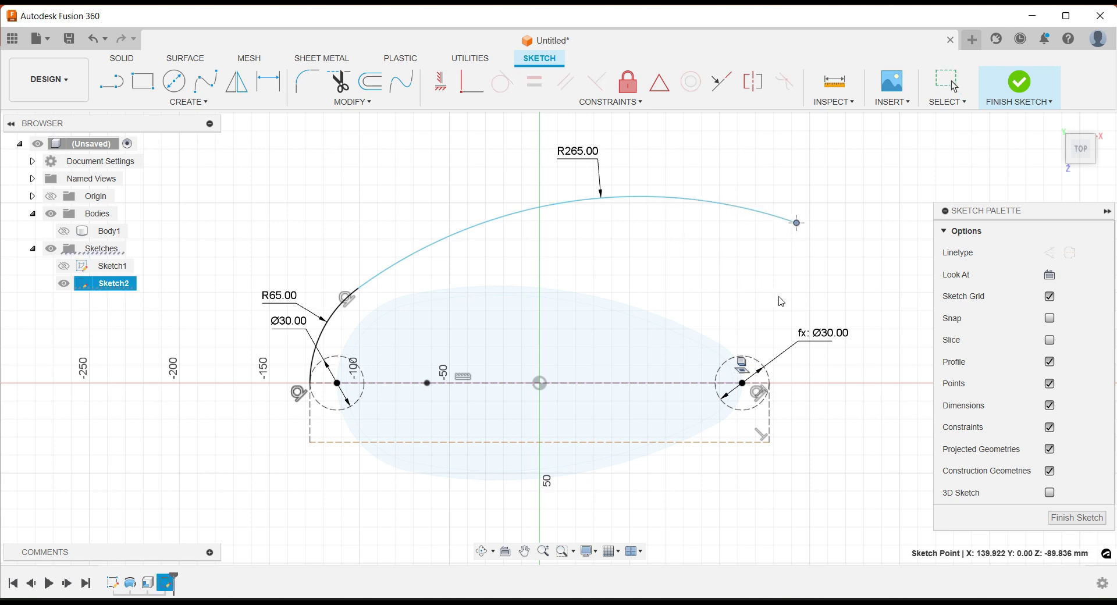
{"action": "key", "text": "Escape"}
Slide the top arc's left end up the R65 arc and pull its right end inward
{"action": "scroll", "coordinate": [354, 300], "scroll_direction": "down", "scroll_amount": 2}
{"action": "left_click", "coordinate": [352, 293]}
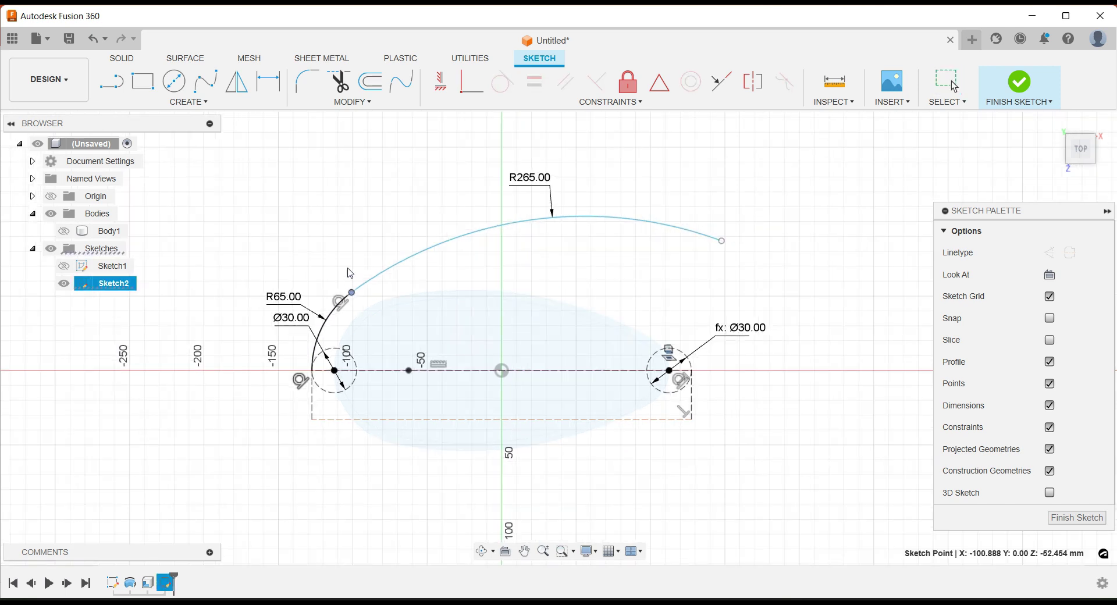
{"action": "key", "text": "Escape"}
{"action": "scroll", "coordinate": [352, 290], "scroll_direction": "up", "scroll_amount": 1}
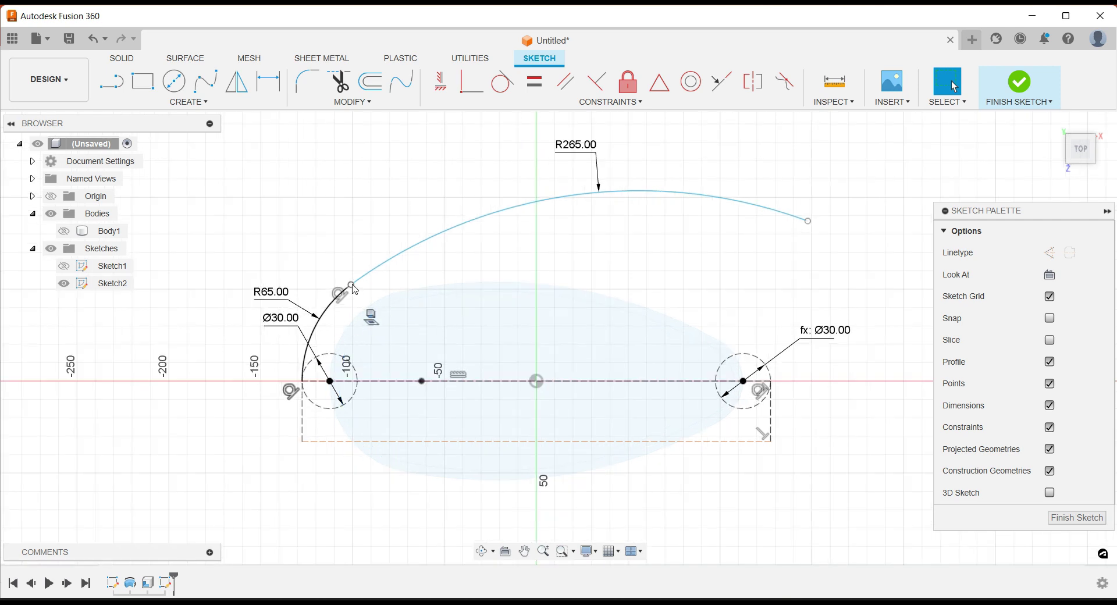
{"action": "left_click_drag", "start_coordinate": [352, 285], "coordinate": [384, 268]}
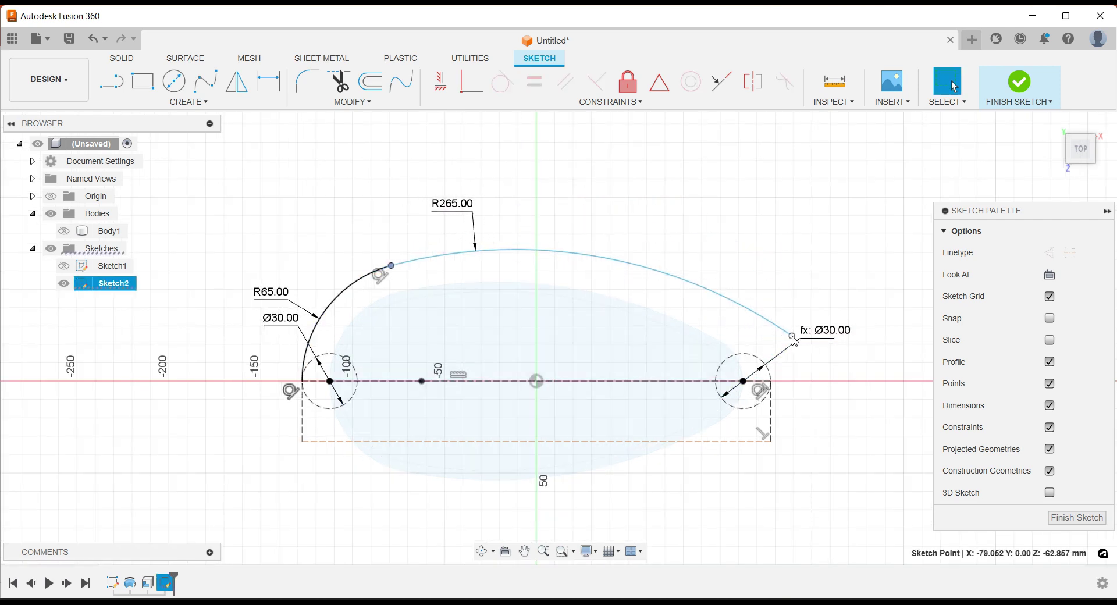
{"action": "left_click_drag", "start_coordinate": [793, 335], "coordinate": [762, 317]}
{"action": "scroll", "coordinate": [757, 323], "scroll_direction": "down", "scroll_amount": 2}
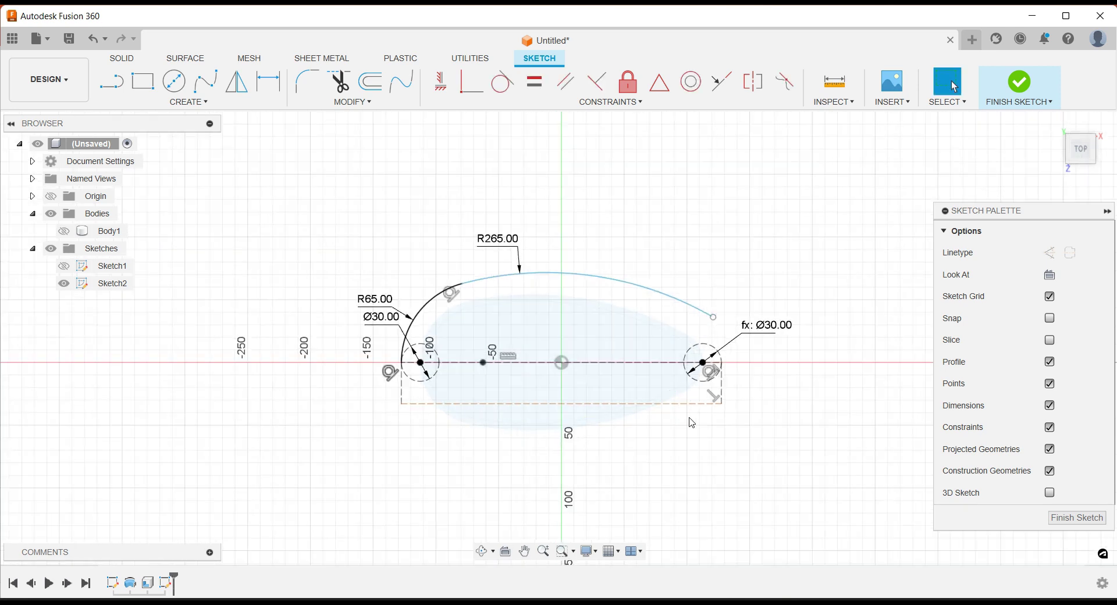
{"action": "scroll", "coordinate": [675, 430], "scroll_direction": "up", "scroll_amount": 2}
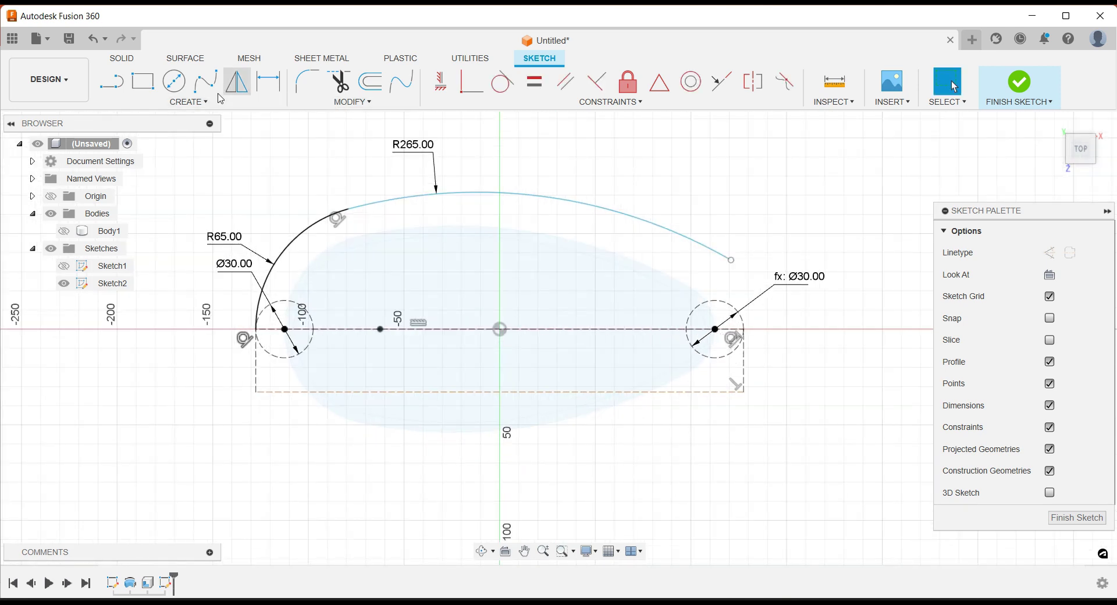
{"action": "left_click", "coordinate": [189, 102]}
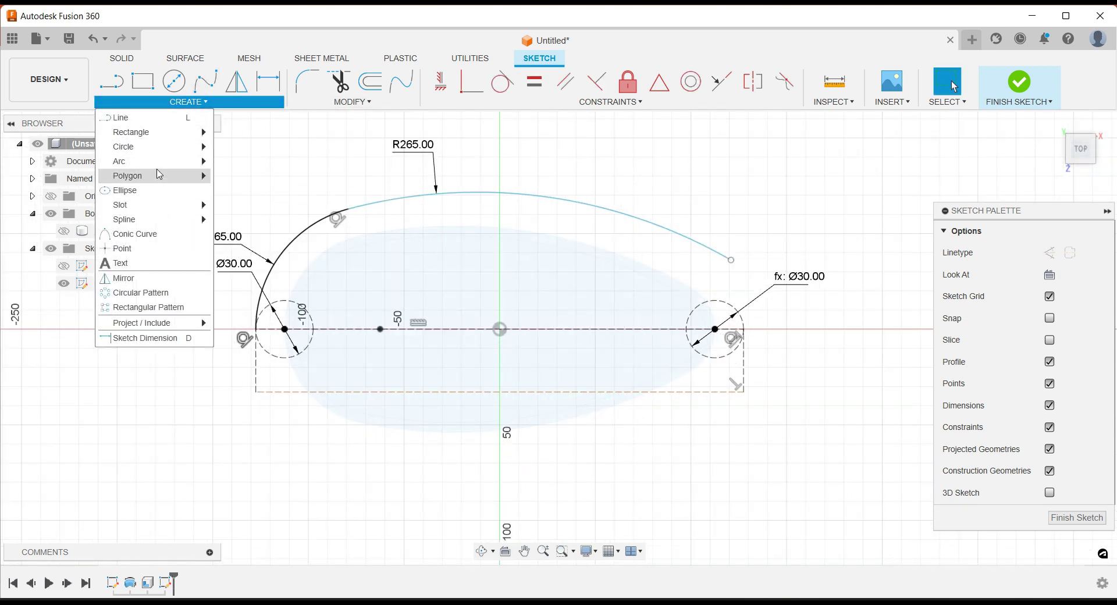
{"action": "mouse_move", "coordinate": [148, 160]}
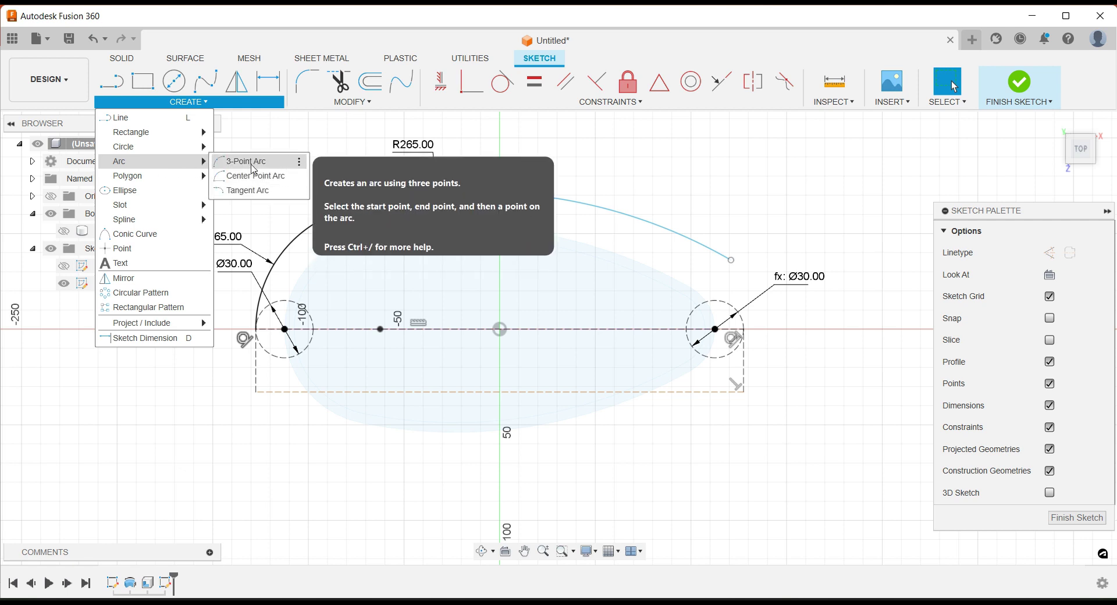
Draw a three-point arc from the top arc's right end down past the right circle
{"action": "left_click", "coordinate": [252, 165]}
{"action": "left_click", "coordinate": [731, 260]}
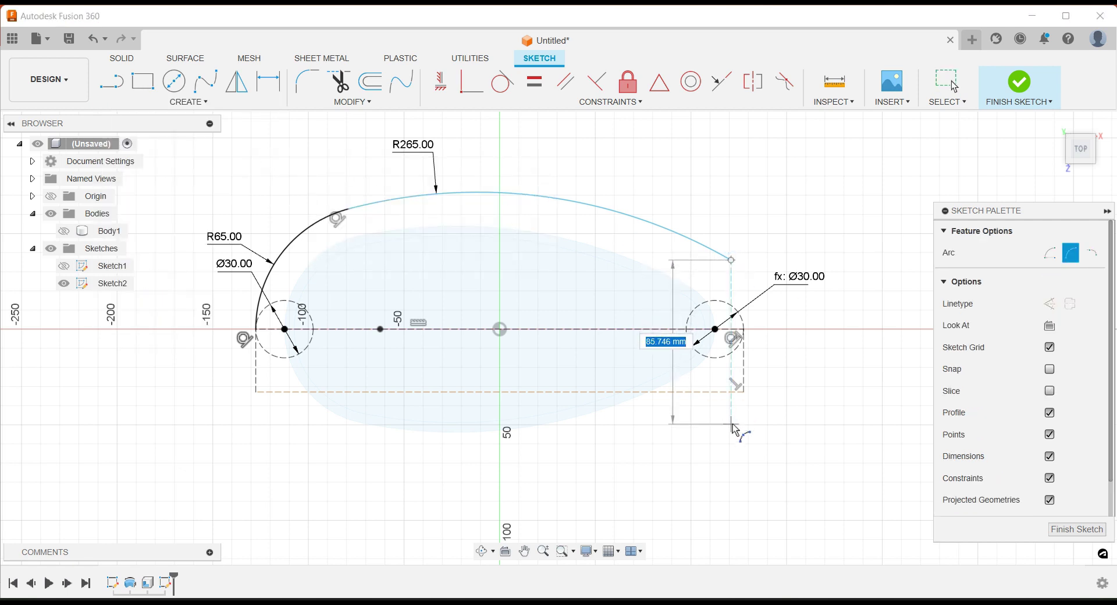
{"action": "left_click", "coordinate": [731, 425]}
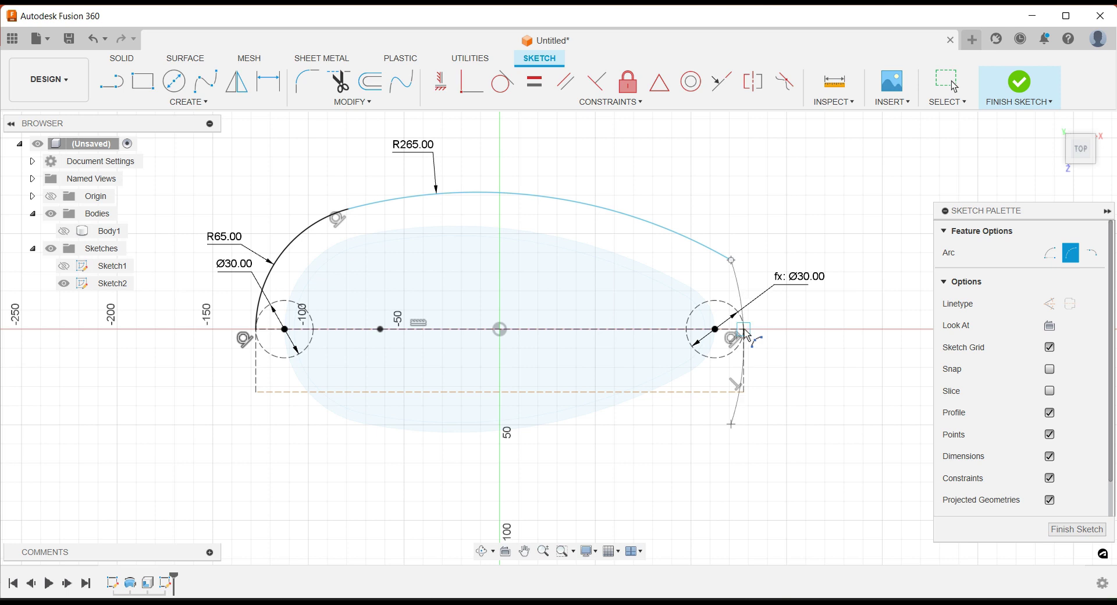
{"action": "left_click", "coordinate": [744, 341]}
{"action": "key", "text": "Escape"}
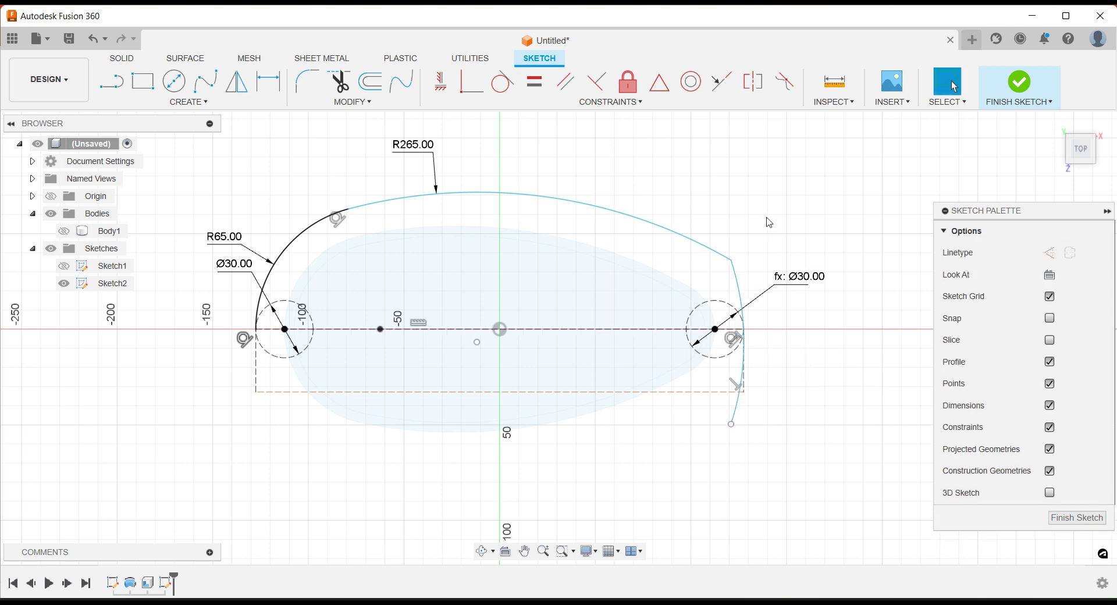
Make the right arc tangent to the R265 top arc and the right Ø30 circle
{"action": "left_click", "coordinate": [503, 82]}
{"action": "left_click", "coordinate": [739, 279]}
{"action": "left_click", "coordinate": [718, 254]}
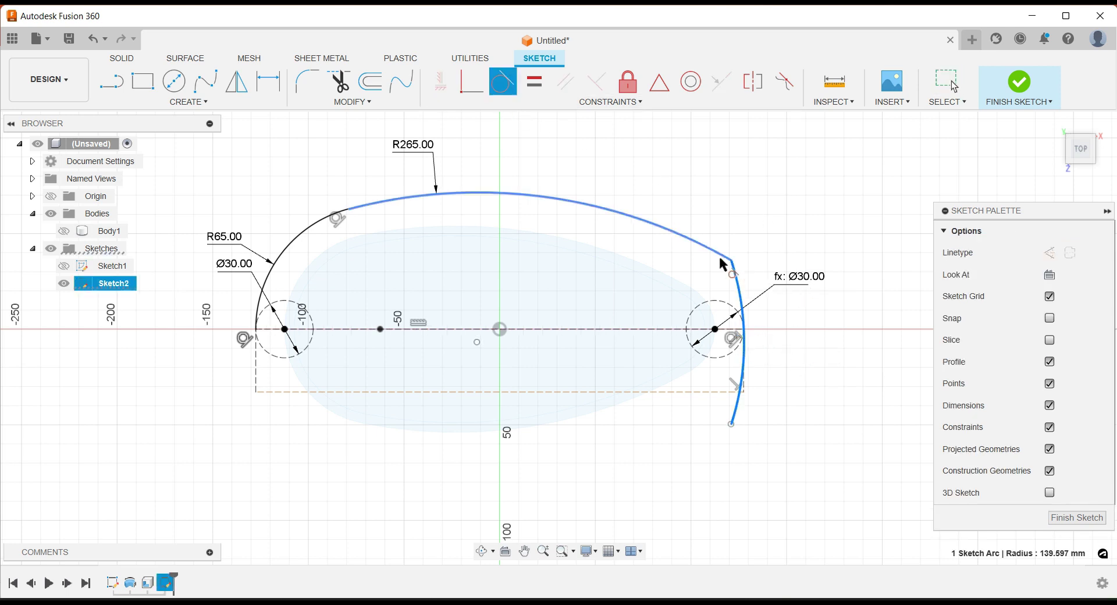
{"action": "key", "text": "Escape"}
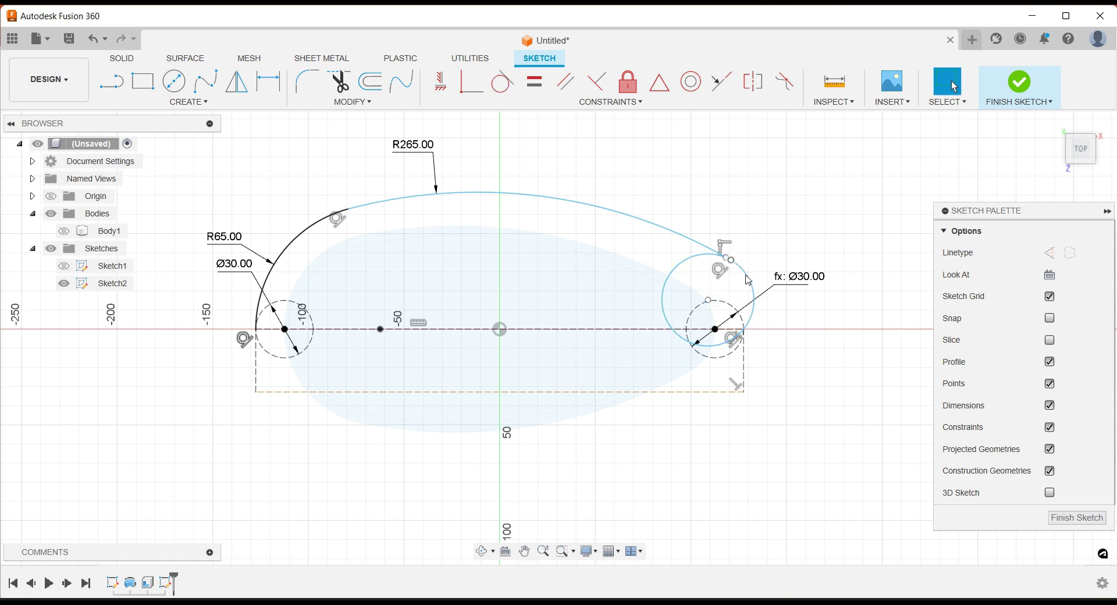
{"action": "left_click_drag", "start_coordinate": [748, 280], "coordinate": [703, 319]}
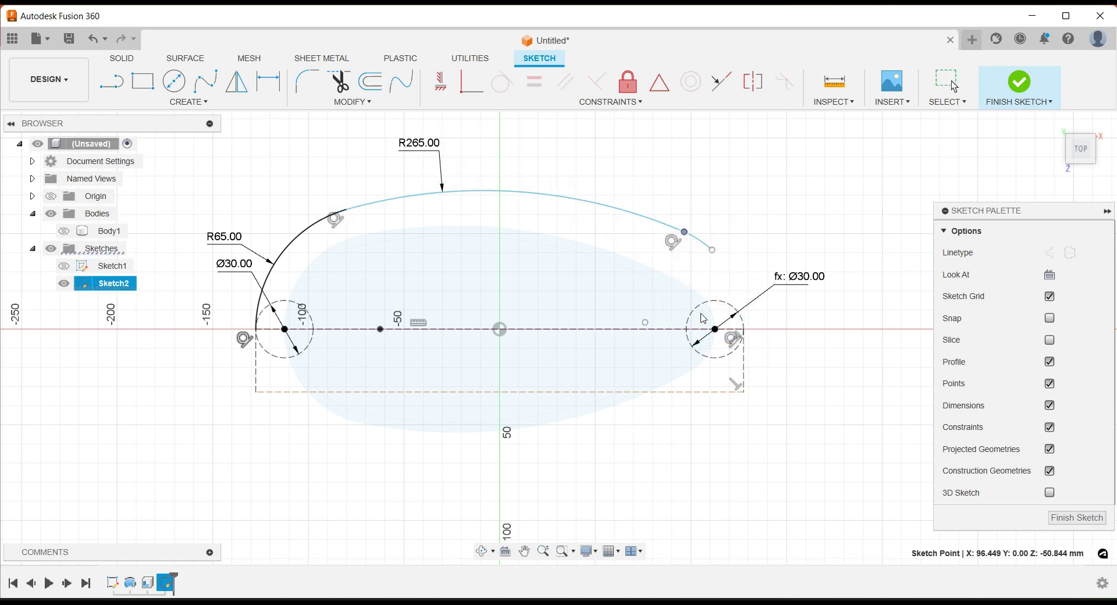
{"action": "left_click_drag", "start_coordinate": [712, 251], "coordinate": [738, 433]}
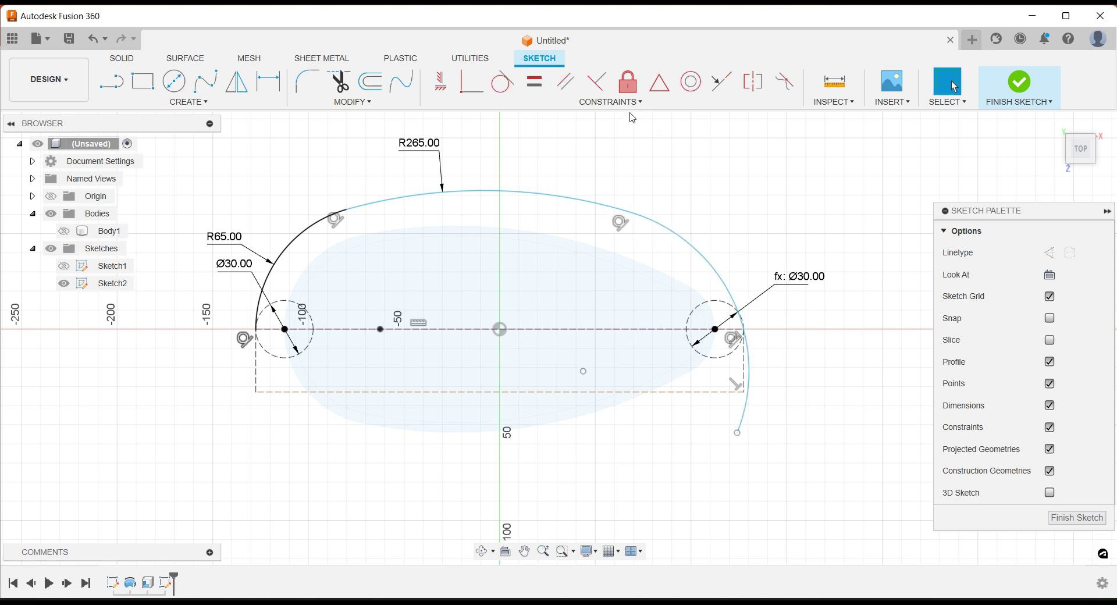
{"action": "left_click", "coordinate": [502, 82]}
{"action": "left_click", "coordinate": [748, 359]}
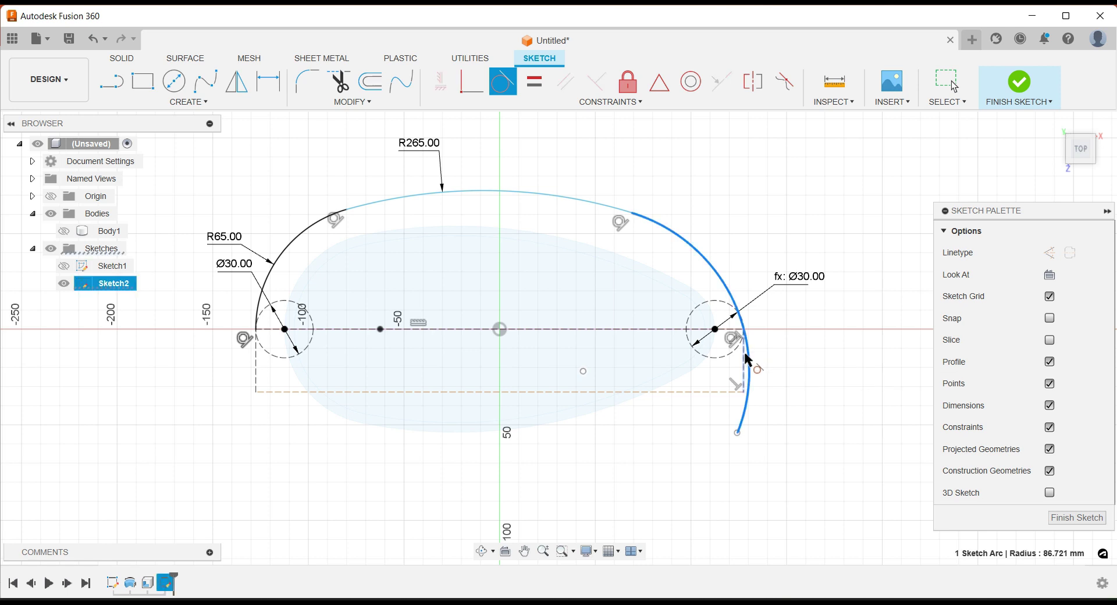
{"action": "left_click", "coordinate": [734, 354]}
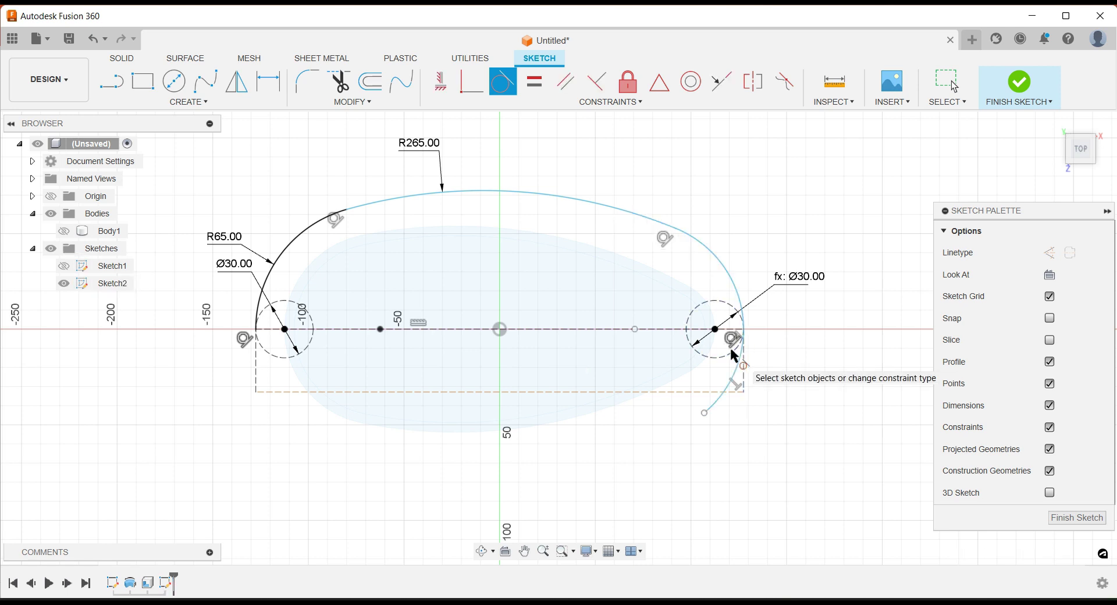
{"action": "key", "text": "Escape"}
Dimension the right-hand arc to radius 40
{"action": "key", "text": "d"}
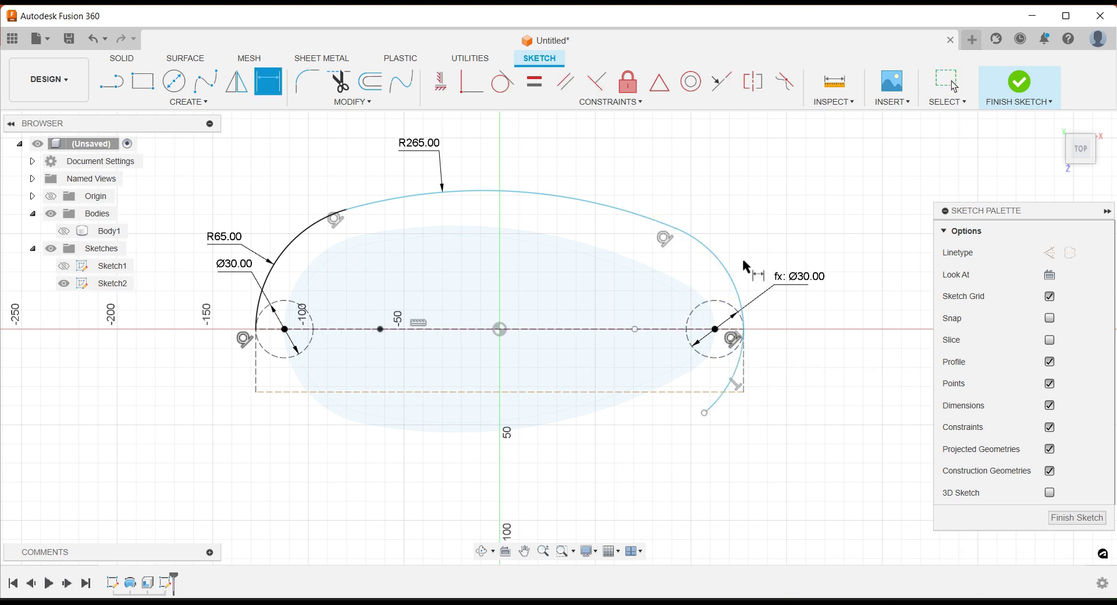
{"action": "left_click", "coordinate": [734, 279]}
{"action": "left_click", "coordinate": [785, 256]}
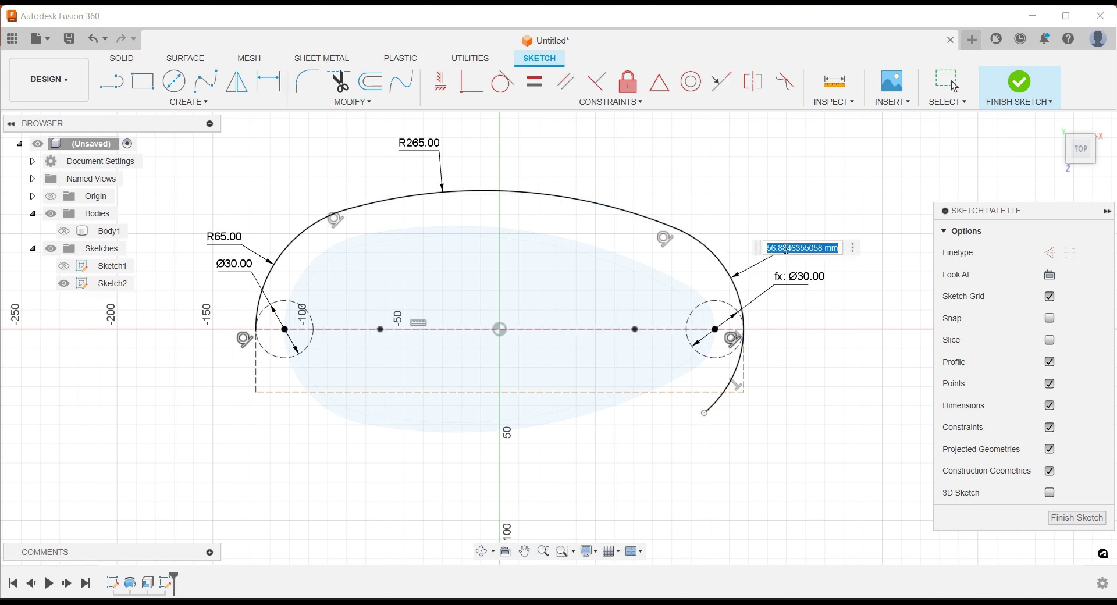
{"action": "type", "text": "40"}
{"action": "key", "text": "Return"}
{"action": "key", "text": "Escape"}
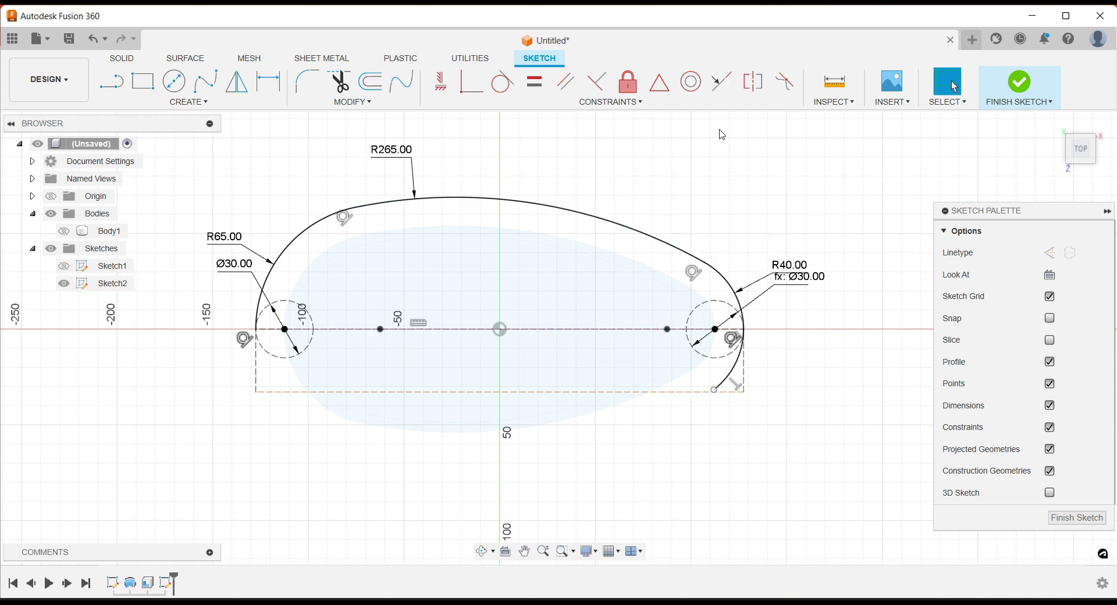
Vertically align the right arc's bottom endpoint with its top endpoint
{"action": "left_click", "coordinate": [441, 81]}
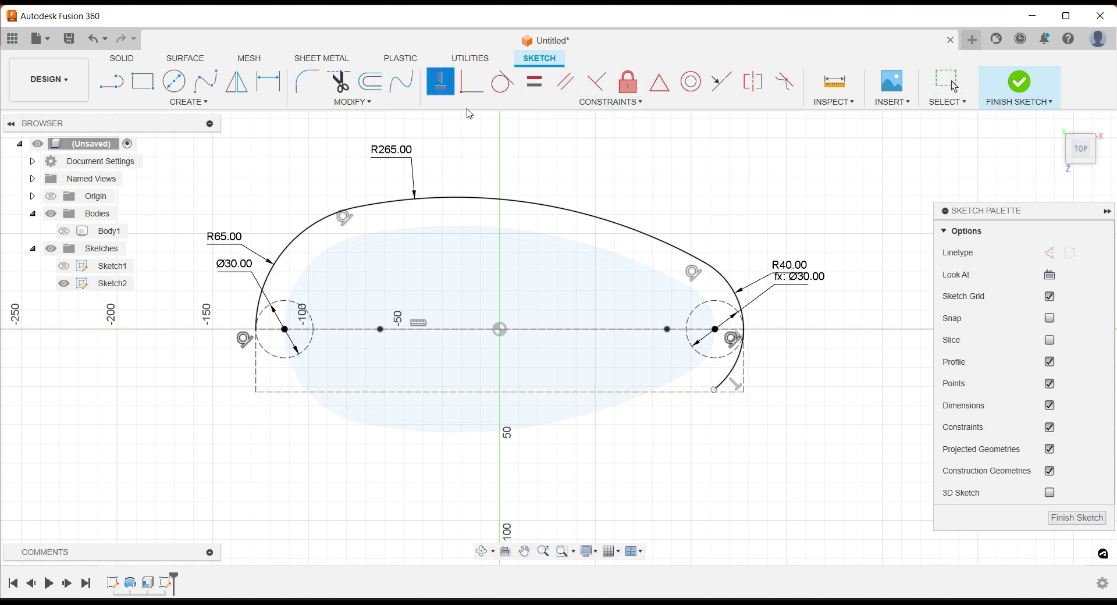
{"action": "left_click", "coordinate": [705, 263]}
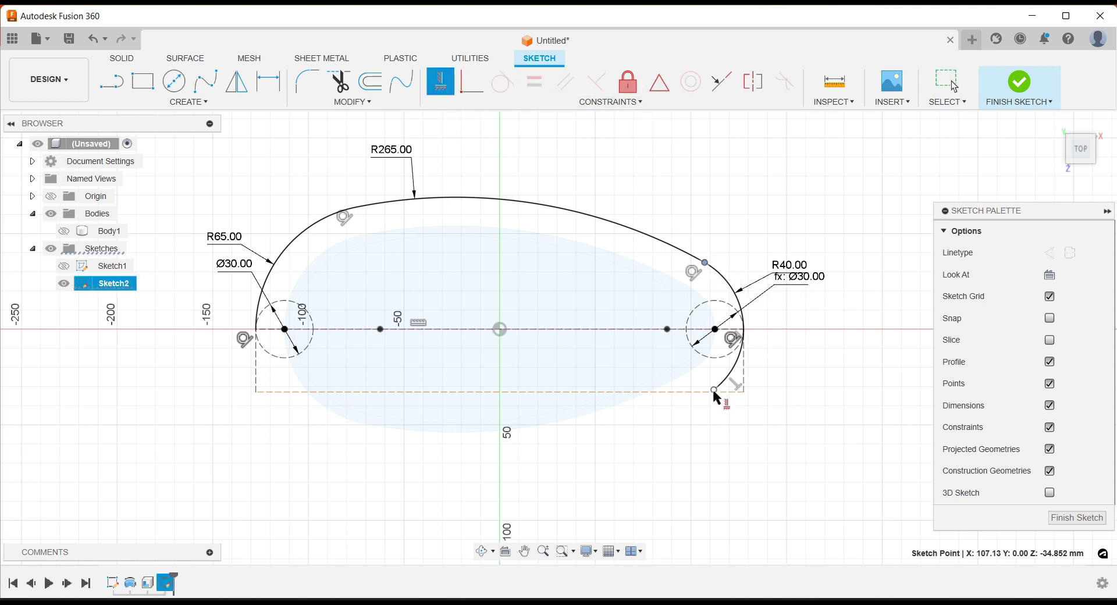
{"action": "left_click", "coordinate": [713, 389]}
{"action": "key", "text": "Escape"}
{"action": "scroll", "coordinate": [701, 440], "scroll_direction": "down", "scroll_amount": 1}
{"action": "scroll", "coordinate": [692, 448], "scroll_direction": "down", "scroll_amount": 2}
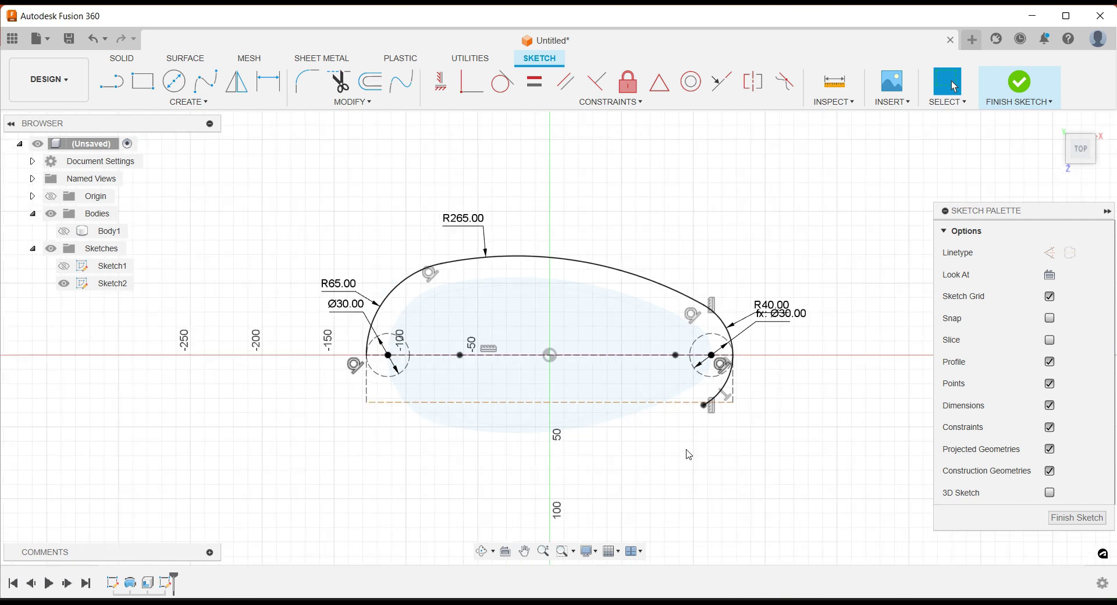
{"action": "scroll", "coordinate": [689, 455], "scroll_direction": "up", "scroll_amount": 2}
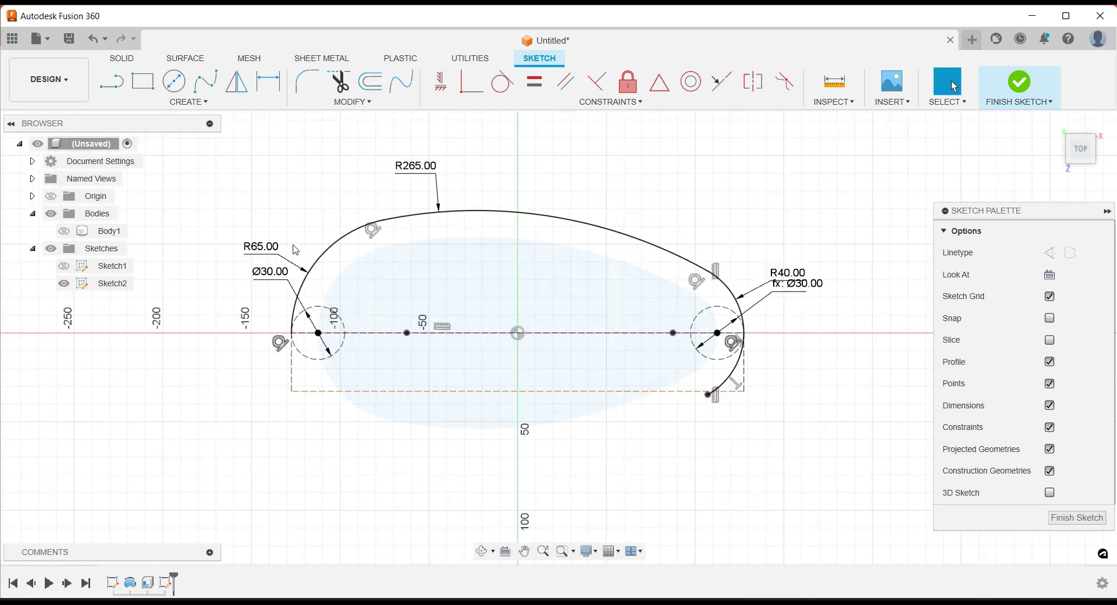
Draw a lower-left arc and a bottom arc that close the egg outline at the right arc
{"action": "left_click", "coordinate": [188, 102]}
{"action": "mouse_move", "coordinate": [131, 161]}
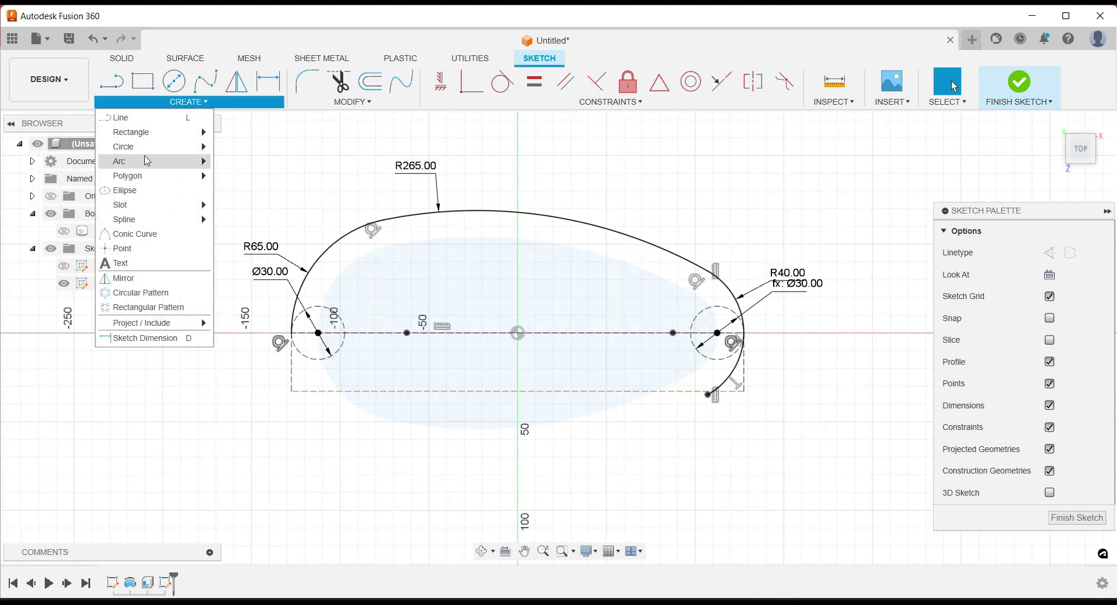
{"action": "left_click", "coordinate": [245, 163]}
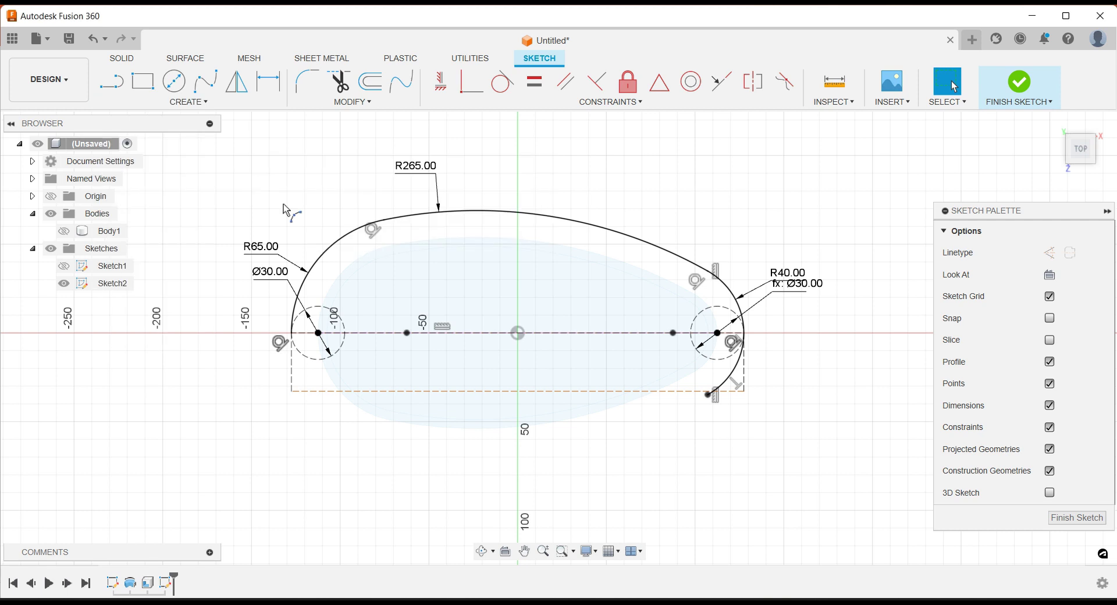
{"action": "left_click", "coordinate": [293, 334]}
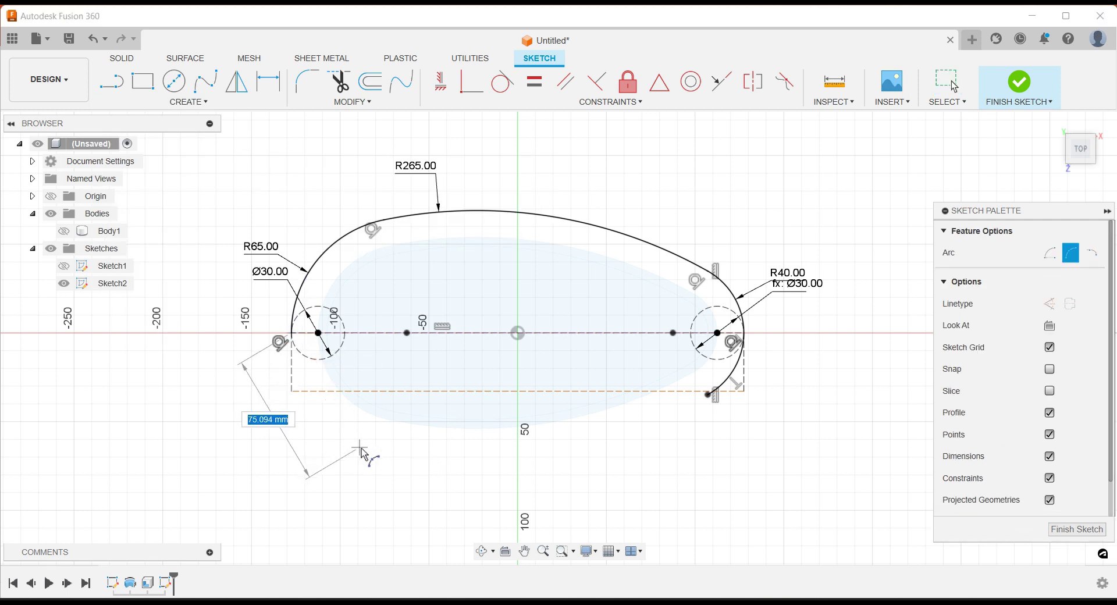
{"action": "left_click", "coordinate": [414, 462]}
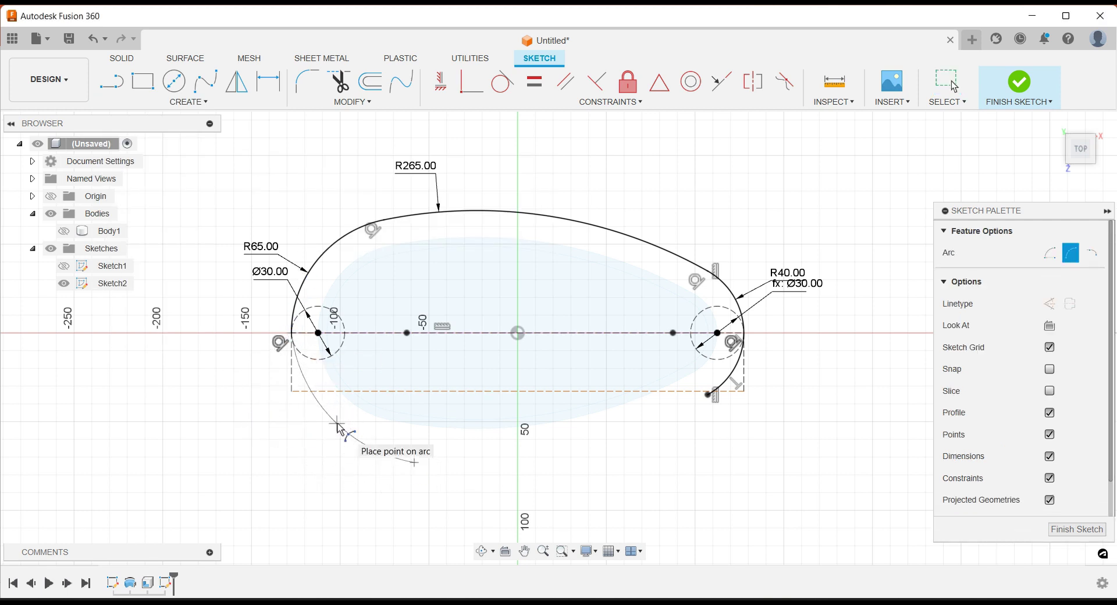
{"action": "left_click", "coordinate": [341, 424]}
{"action": "left_click", "coordinate": [416, 463]}
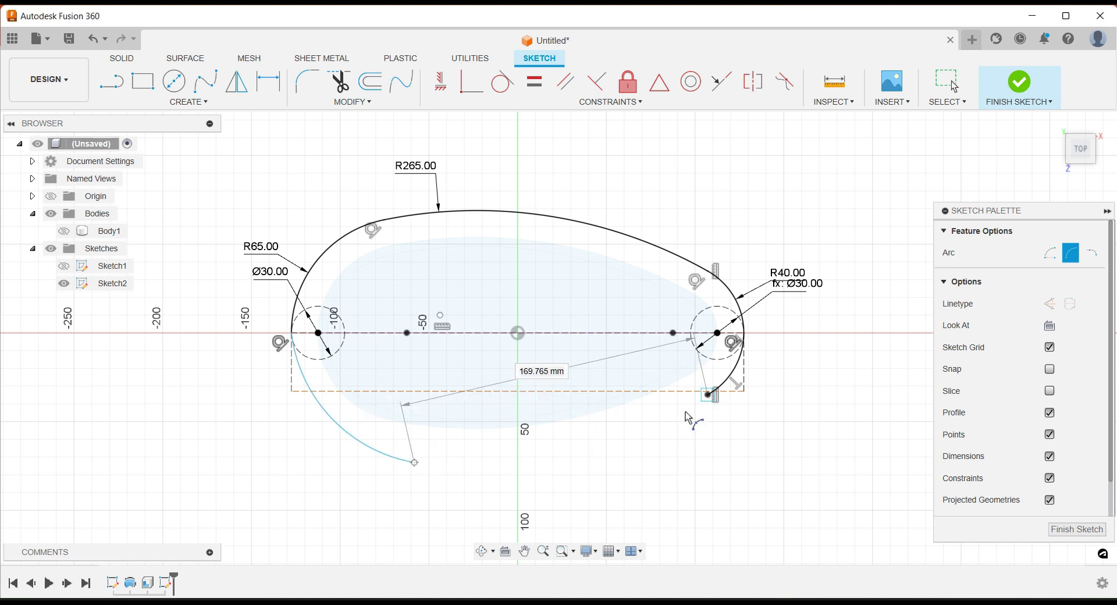
{"action": "left_click", "coordinate": [708, 395]}
{"action": "left_click", "coordinate": [650, 436]}
{"action": "key", "text": "Escape"}
{"action": "scroll", "coordinate": [664, 460], "scroll_direction": "down", "scroll_amount": 2}
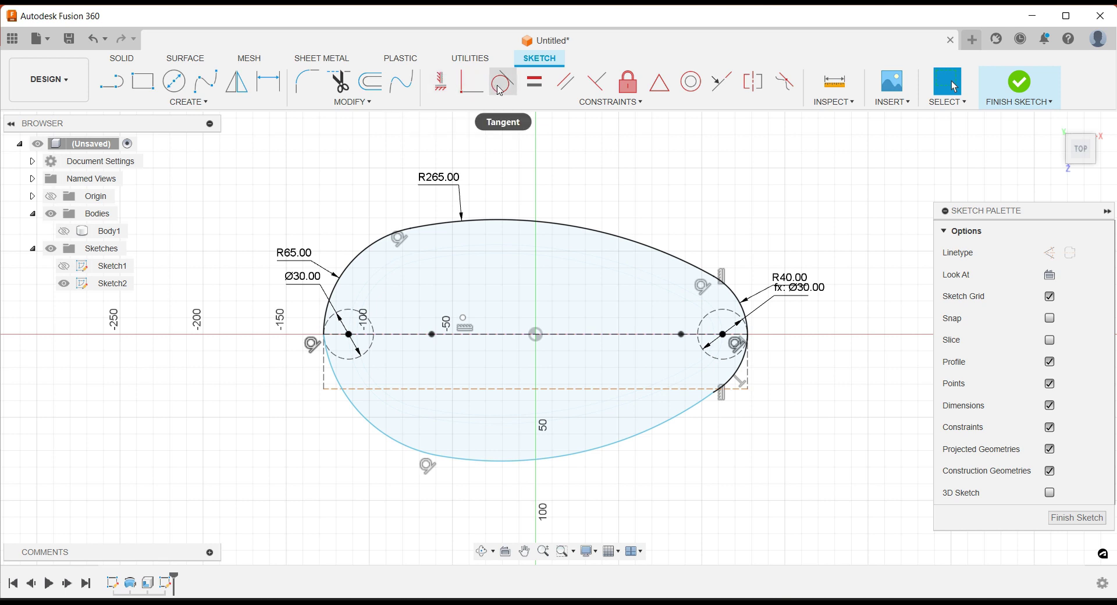
Dimension the lower-left arc to R65 and the bottom arc to R265
{"action": "left_click", "coordinate": [268, 82]}
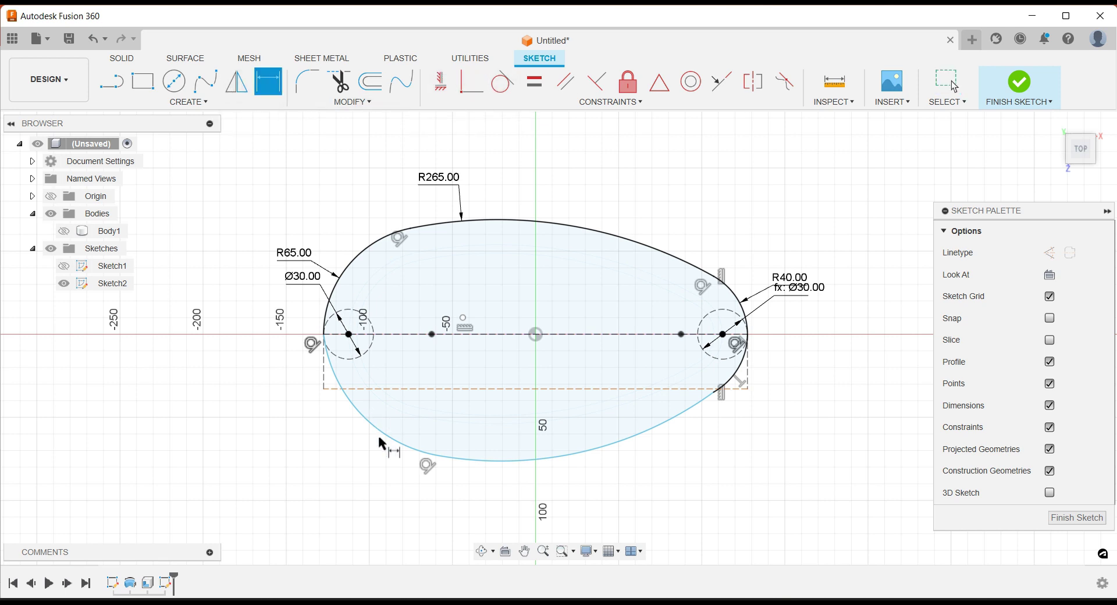
{"action": "left_click", "coordinate": [372, 431]}
{"action": "left_click", "coordinate": [351, 465]}
{"action": "type", "text": "65"}
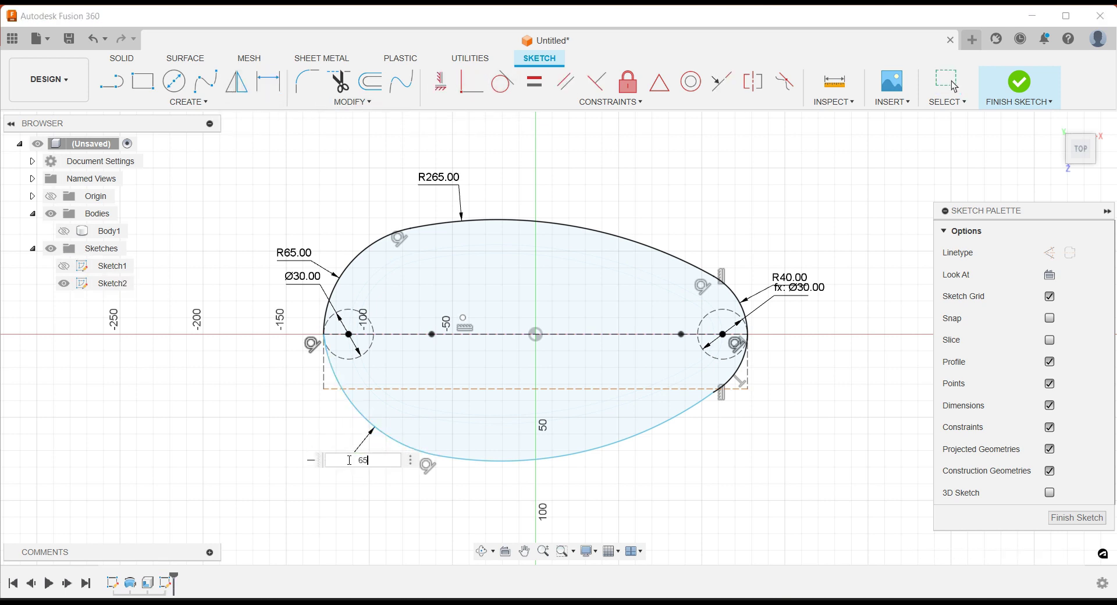
{"action": "key", "text": "Return"}
{"action": "left_click", "coordinate": [585, 448]}
{"action": "left_click", "coordinate": [603, 473]}
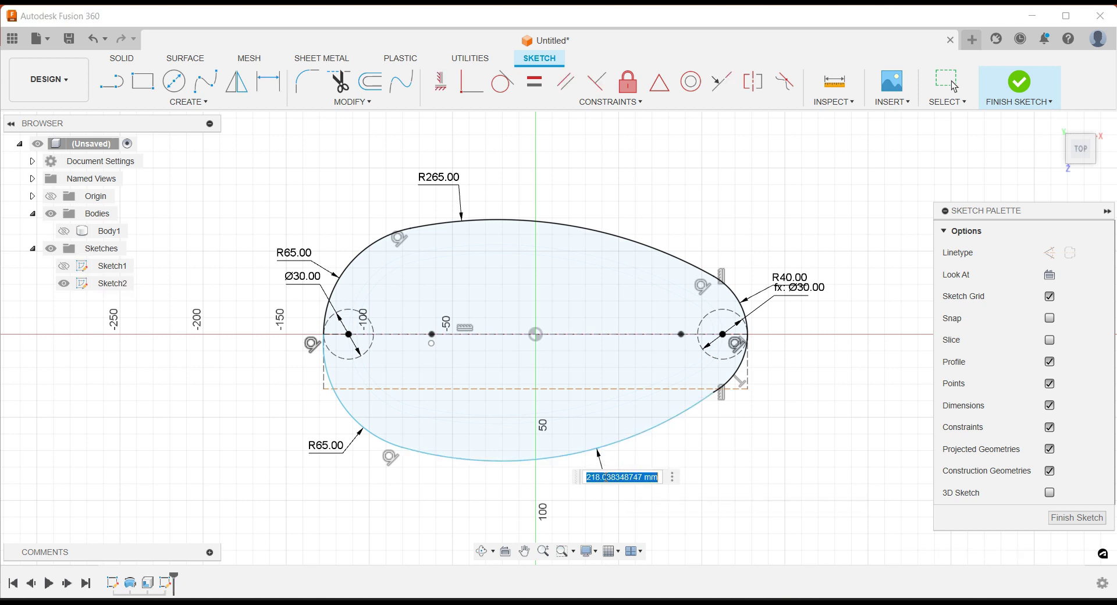
{"action": "key", "text": "Return"}
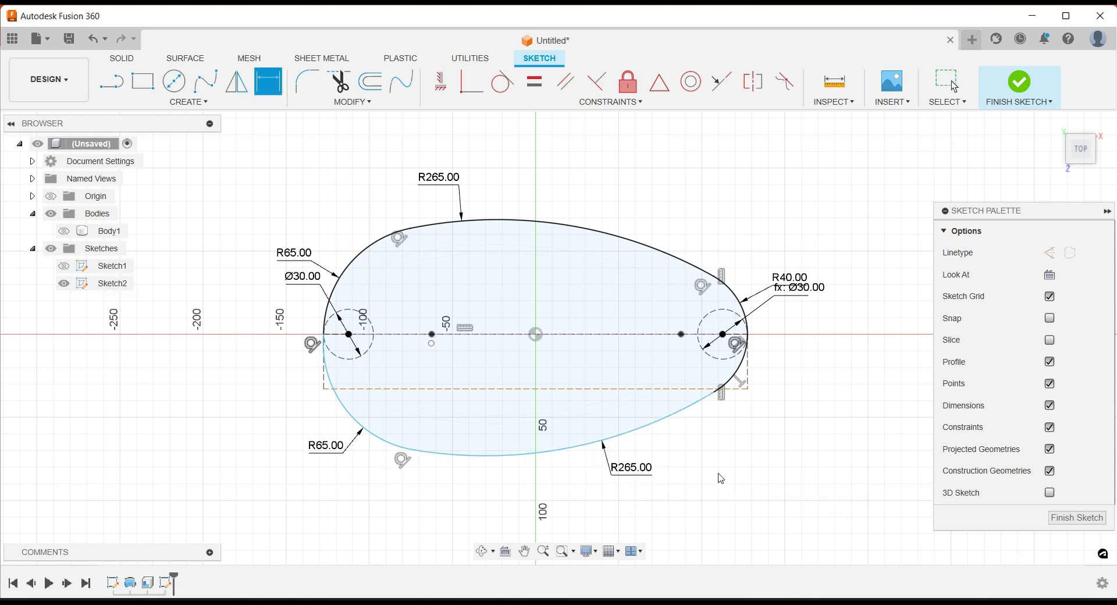
{"action": "key", "text": "Escape"}
Make the lower-left R65 arc tangent to its neighbouring arc
{"action": "left_click", "coordinate": [502, 81]}
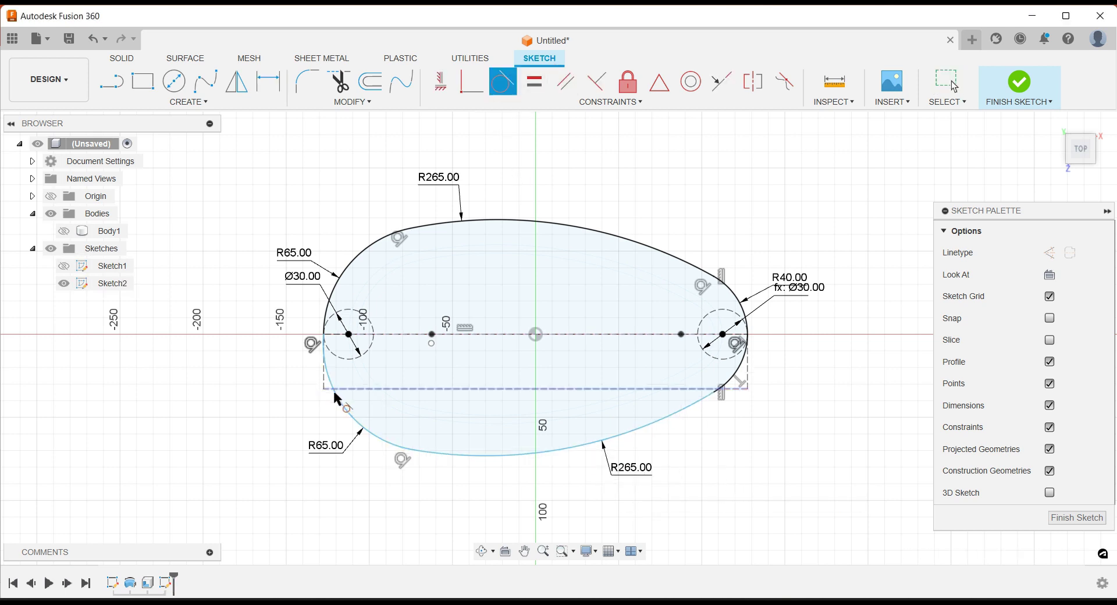
{"action": "left_click", "coordinate": [348, 415]}
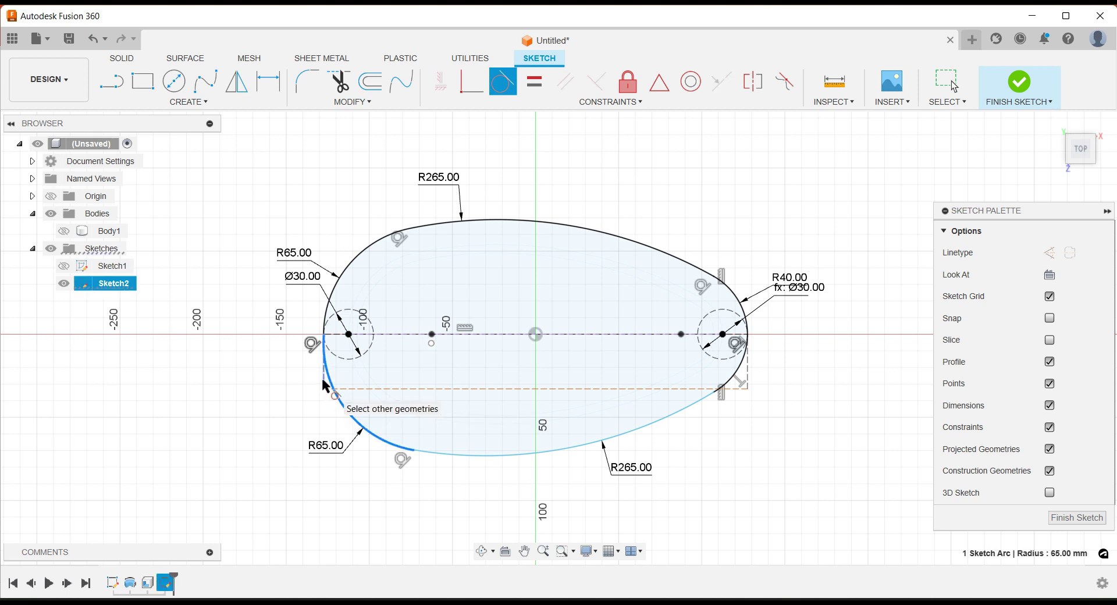
{"action": "left_click", "coordinate": [323, 378]}
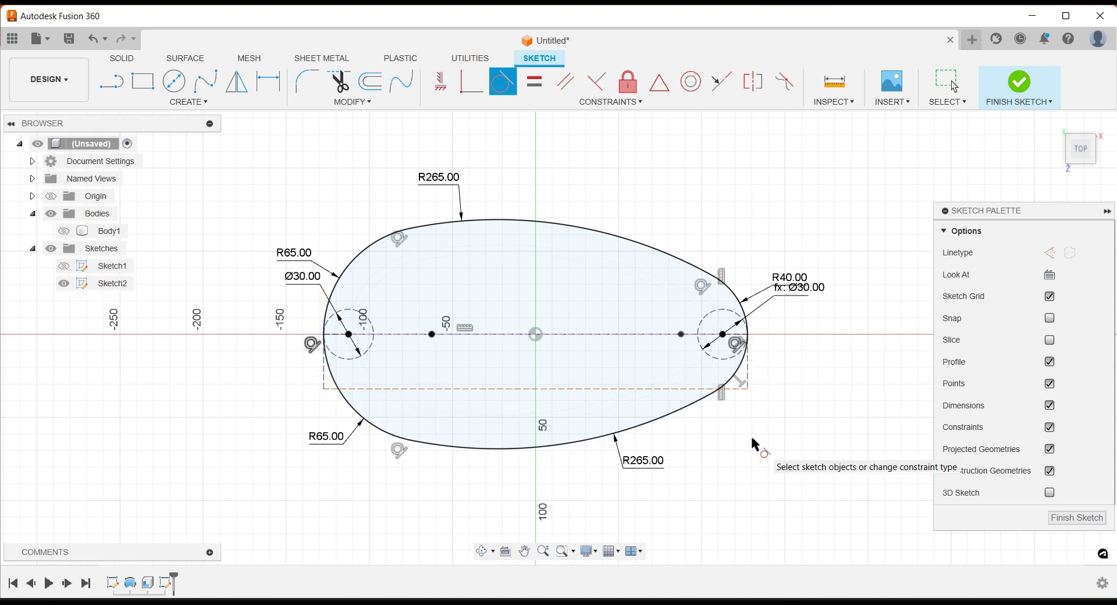
{"action": "key", "text": "Escape"}
{"action": "scroll", "coordinate": [739, 431], "scroll_direction": "down", "scroll_amount": 3}
{"action": "scroll", "coordinate": [729, 430], "scroll_direction": "up", "scroll_amount": 2}
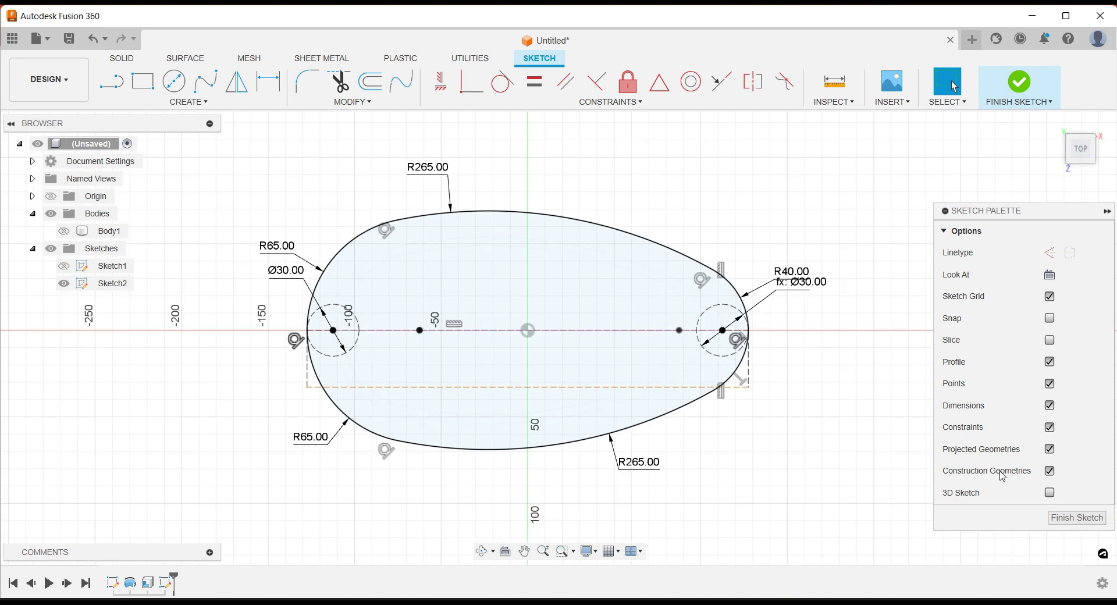
Draw a vertical construction line from the origin, trimmed to end at the lower curve
{"action": "left_click", "coordinate": [110, 81]}
{"action": "left_click", "coordinate": [528, 330]}
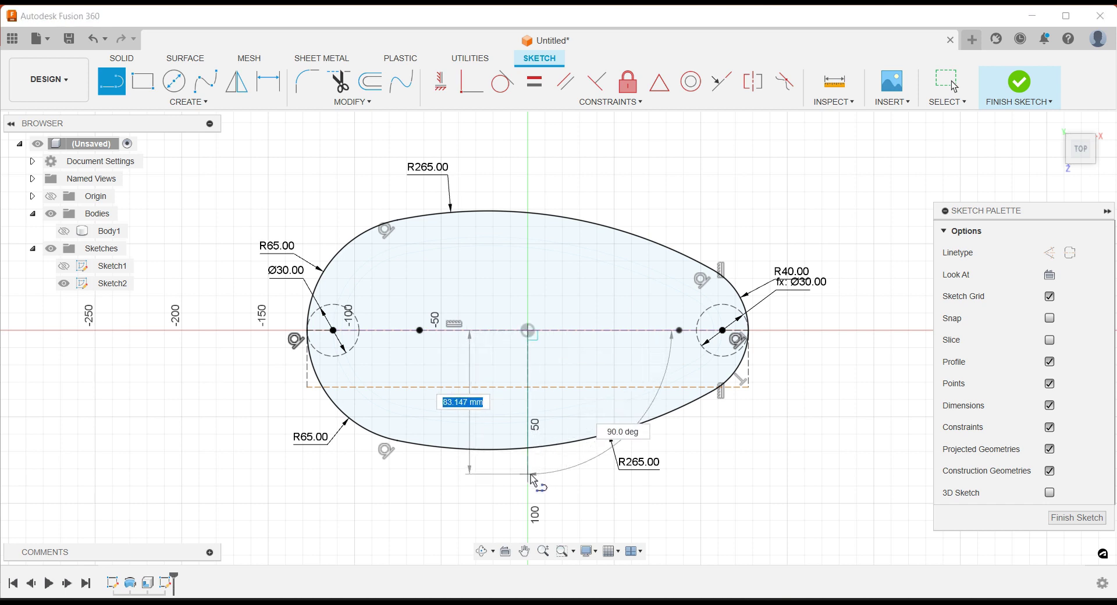
{"action": "left_click", "coordinate": [528, 474]}
{"action": "key", "text": "Escape"}
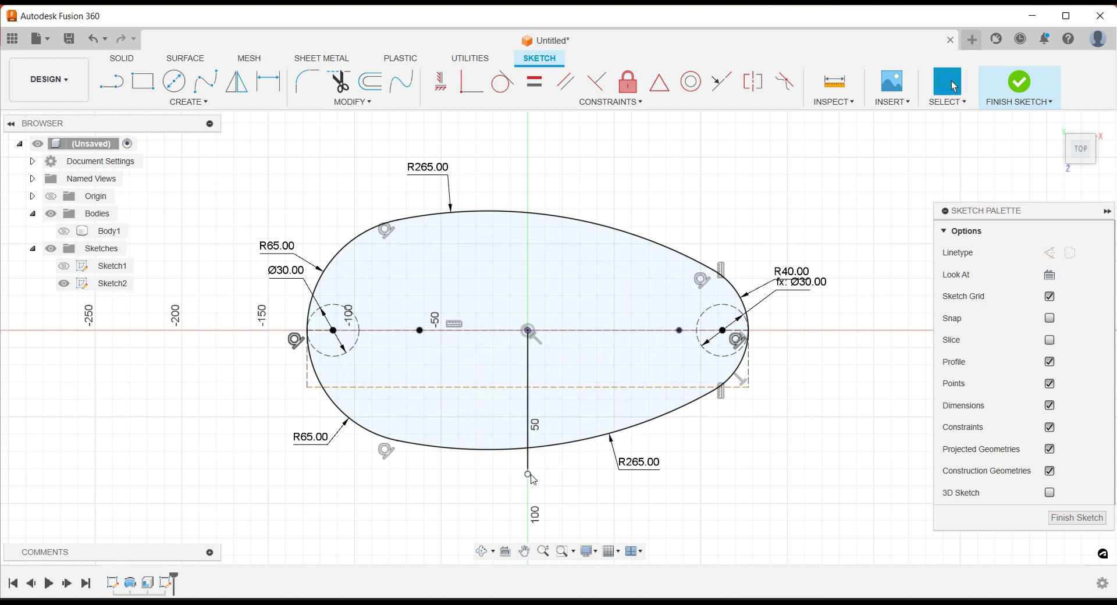
{"action": "left_click", "coordinate": [350, 85]}
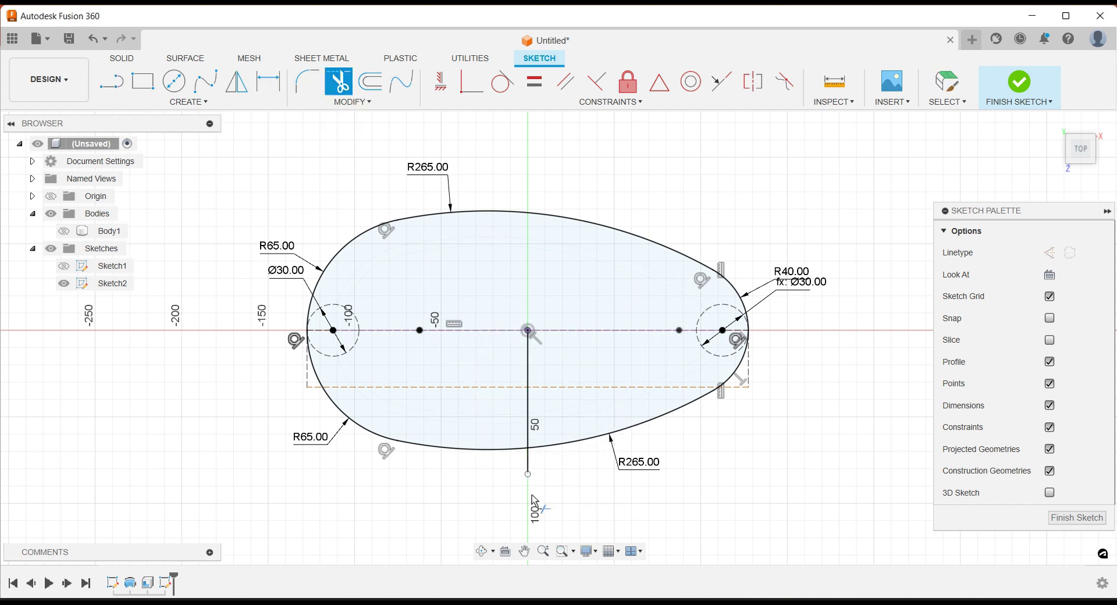
{"action": "left_click", "coordinate": [528, 466]}
{"action": "key", "text": "Escape"}
{"action": "left_click", "coordinate": [528, 373]}
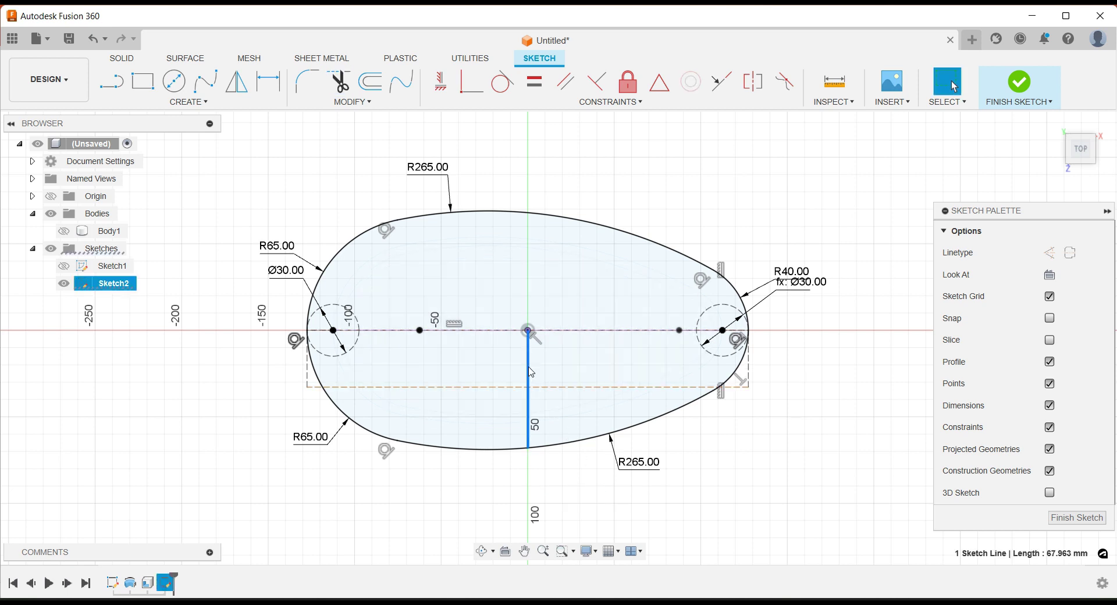
{"action": "right_click", "coordinate": [528, 366]}
{"action": "left_click", "coordinate": [522, 145]}
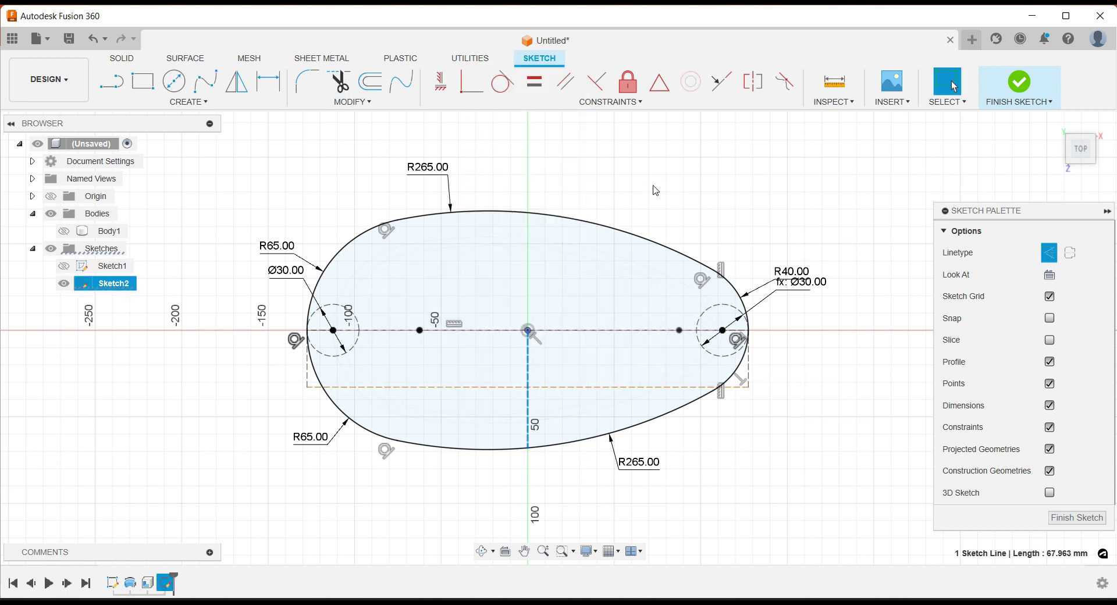
Place a point where the line meets the lower curve and finish the sketch
{"action": "left_click", "coordinate": [232, 105]}
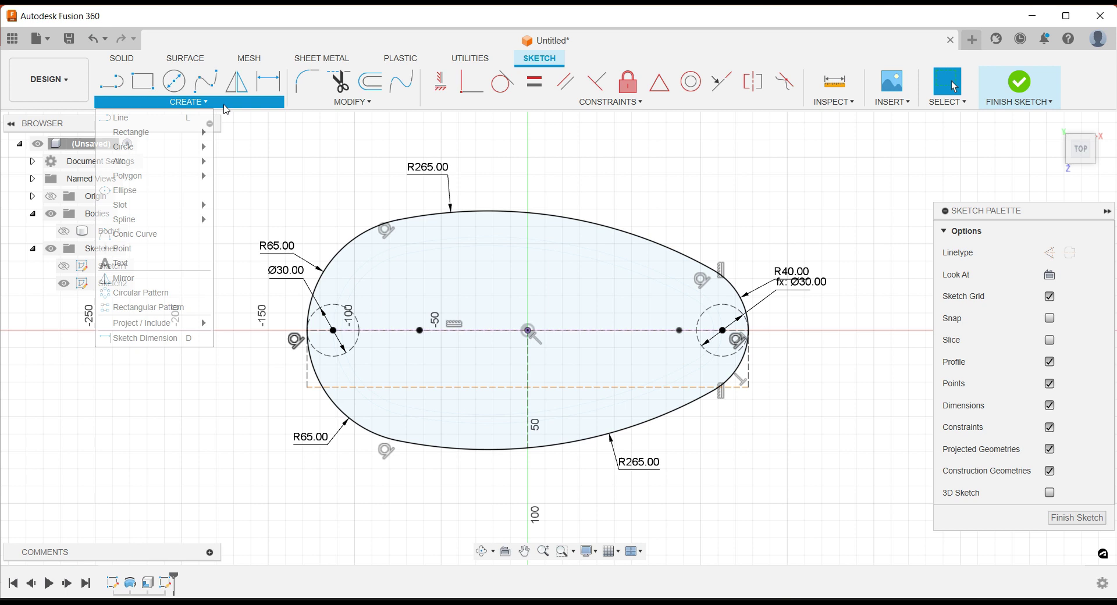
{"action": "left_click", "coordinate": [132, 255]}
{"action": "left_click", "coordinate": [527, 449]}
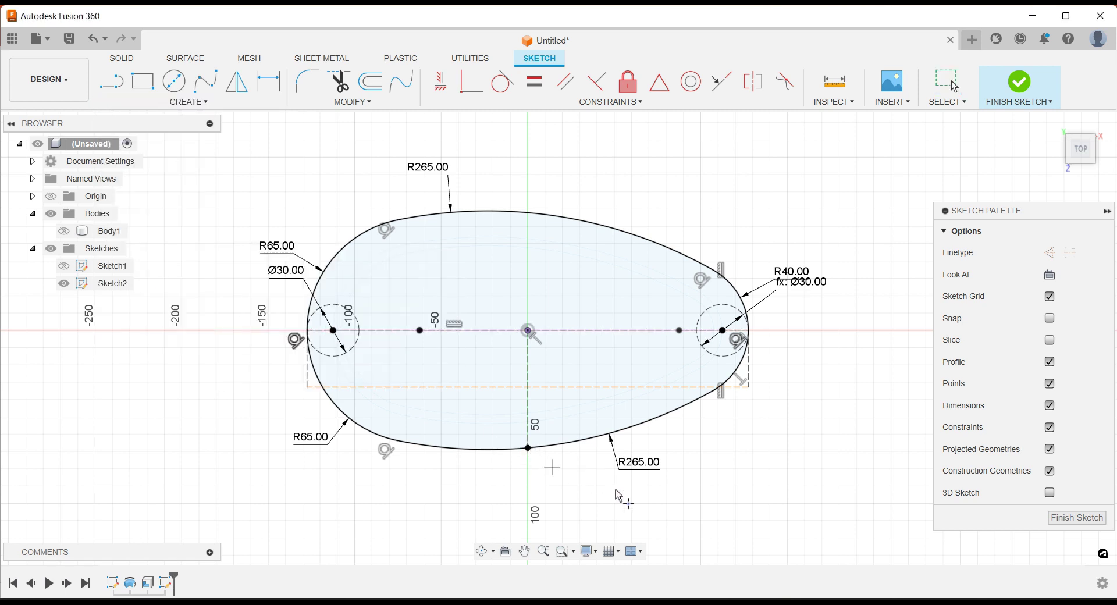
{"action": "left_click", "coordinate": [954, 86]}
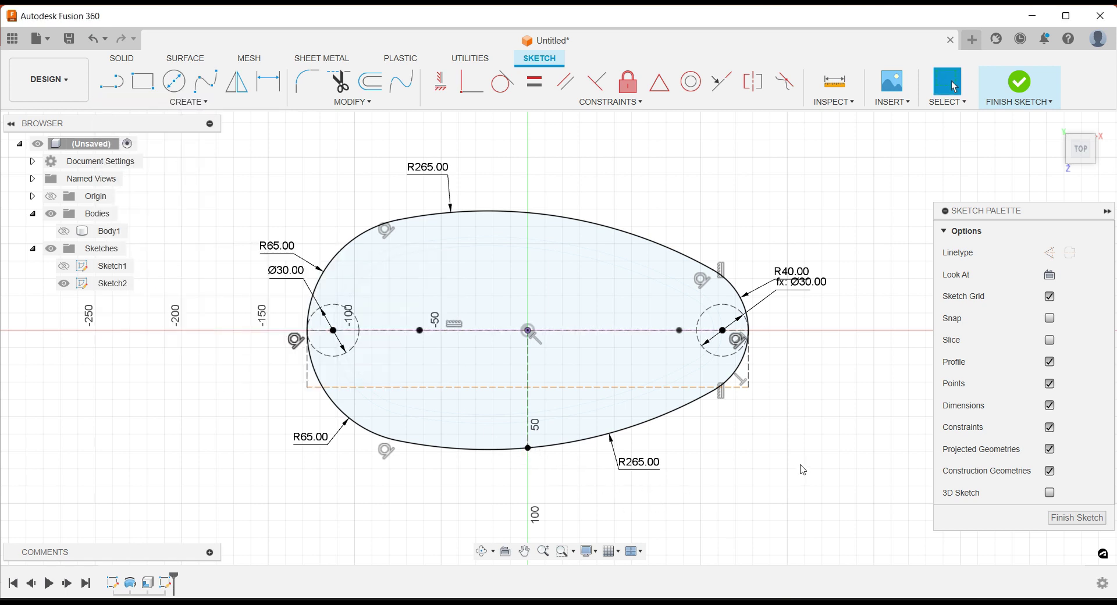
{"action": "left_click", "coordinate": [1061, 522]}
{"action": "mouse_move", "coordinate": [761, 394]}
{"action": "middle_mouse_down", "text": "shift"}
{"action": "mouse_move", "coordinate": [805, 349]}
{"action": "mouse_move", "coordinate": [768, 359]}
{"action": "mouse_move", "coordinate": [791, 403]}
{"action": "middle_mouse_up", "text": "shift"}
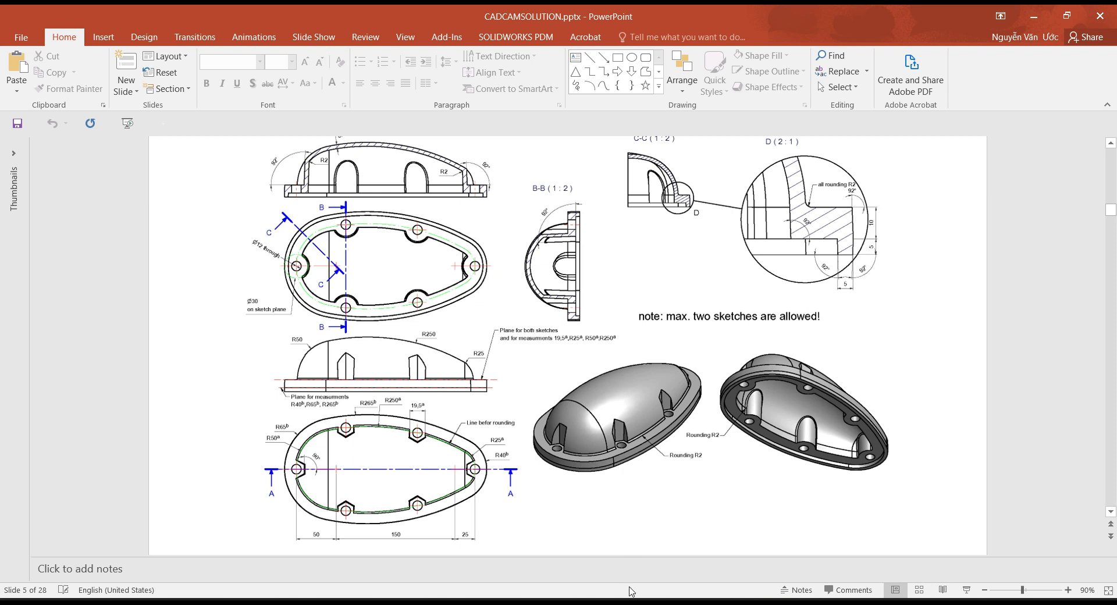
{"action": "left_click", "coordinate": [666, 541]}
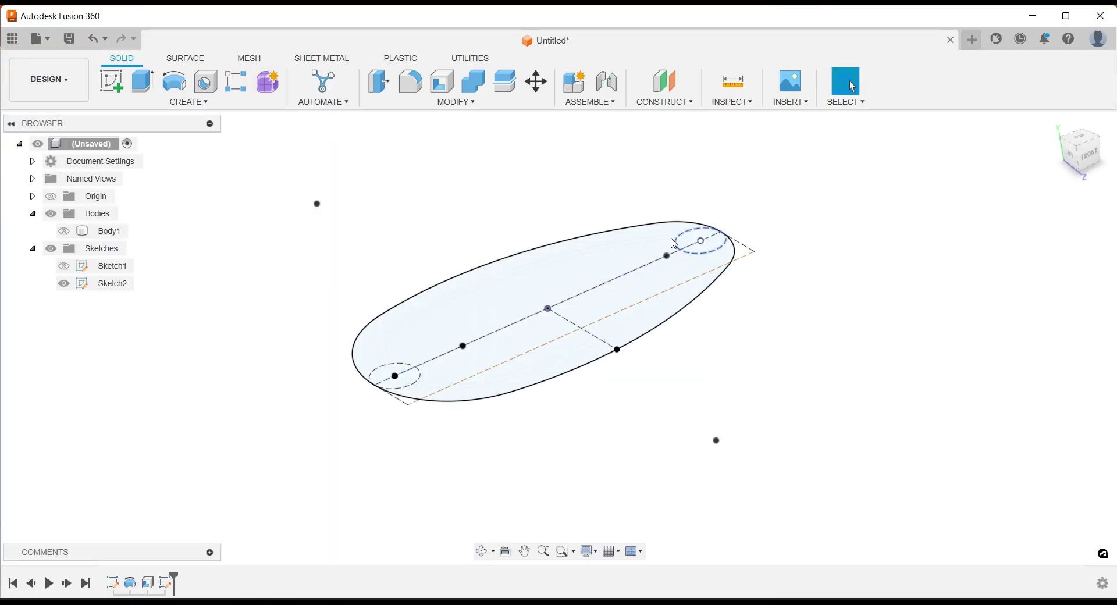
Show the origin and start a new sketch on the vertical YZ plane
{"action": "left_click", "coordinate": [51, 196]}
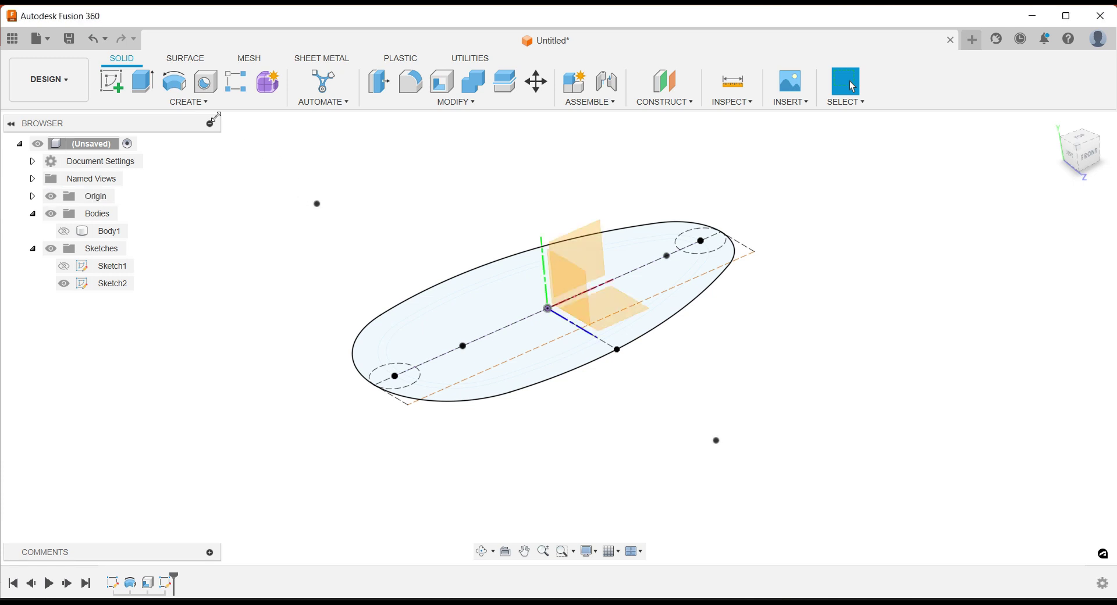
{"action": "left_click", "coordinate": [112, 80]}
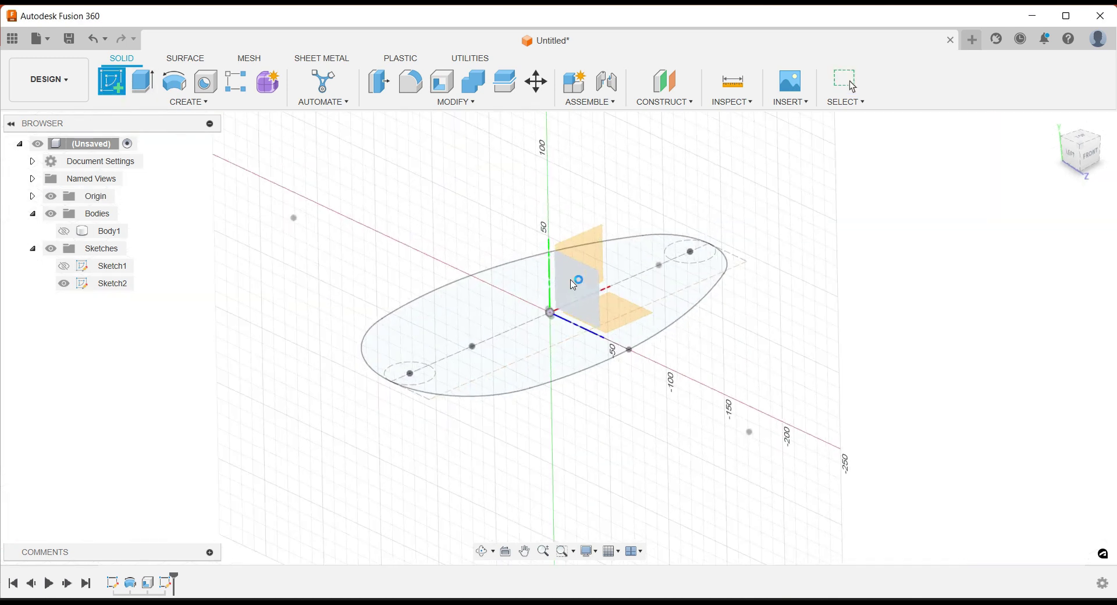
{"action": "left_click", "coordinate": [573, 284]}
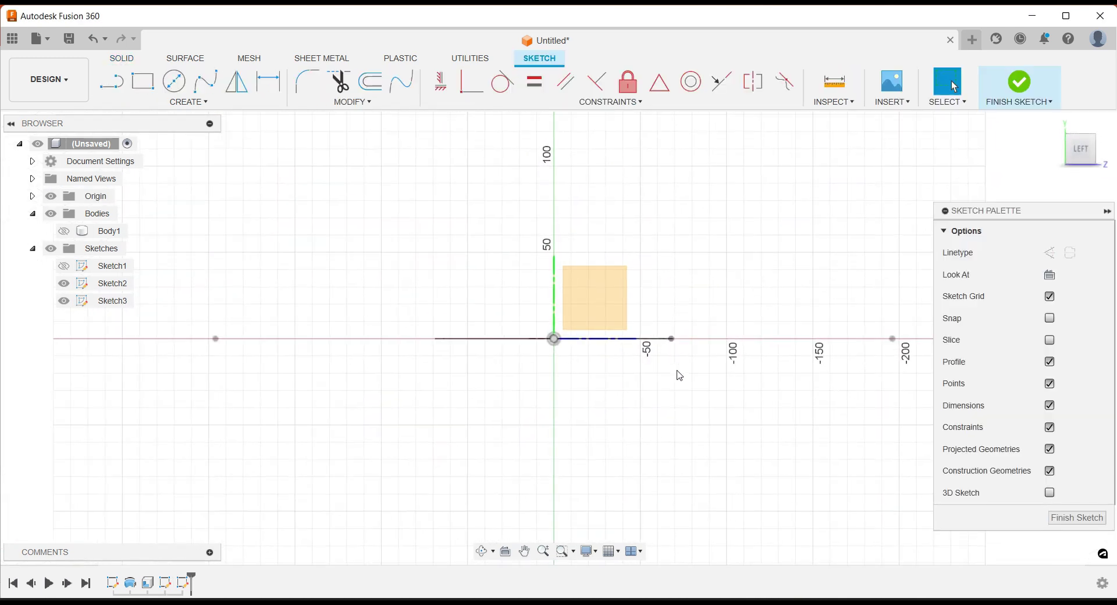
{"action": "mouse_move", "coordinate": [675, 377]}
{"action": "middle_mouse_down", "text": "shift"}
{"action": "mouse_move", "coordinate": [637, 417]}
{"action": "mouse_move", "coordinate": [272, 145]}
{"action": "middle_mouse_up", "text": "shift"}
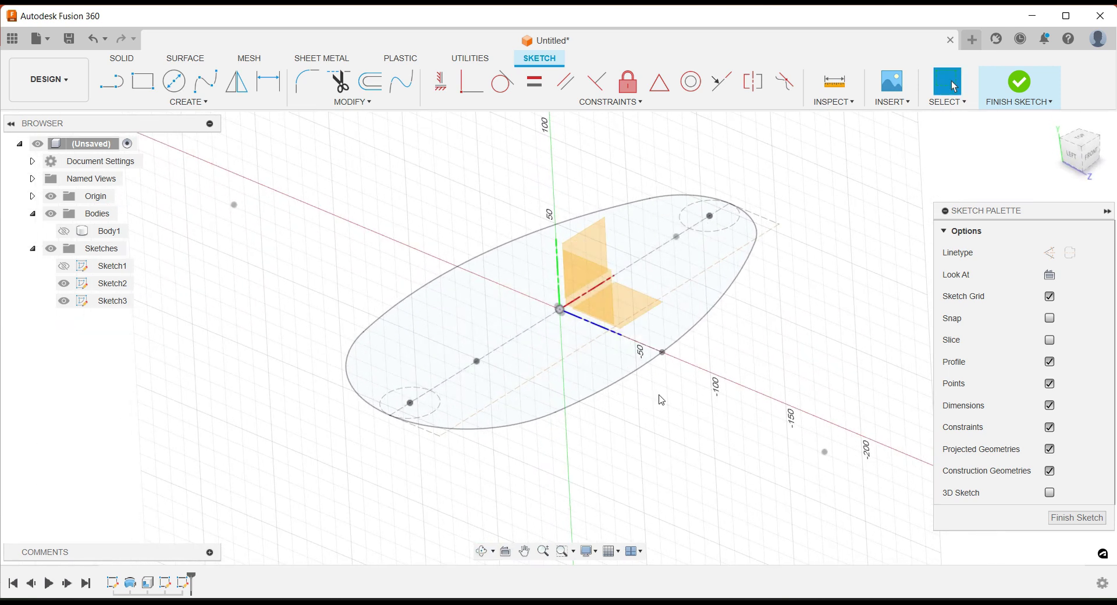
Hide Sketch2 and make Body1 visible in the Browser
{"action": "left_click", "coordinate": [67, 284]}
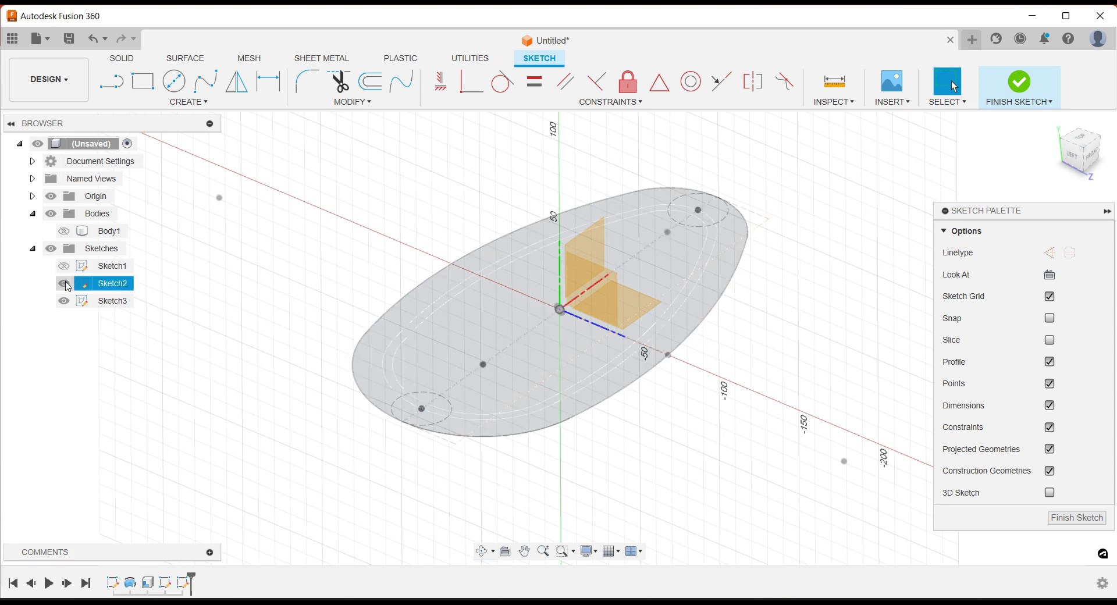
{"action": "left_click", "coordinate": [65, 283]}
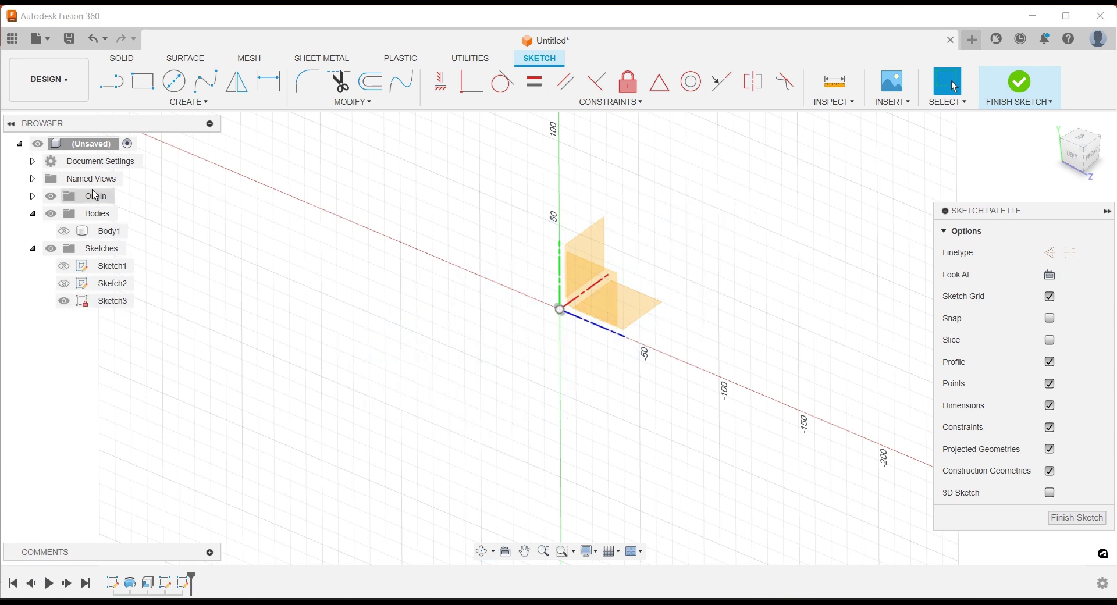
{"action": "left_click", "coordinate": [64, 231]}
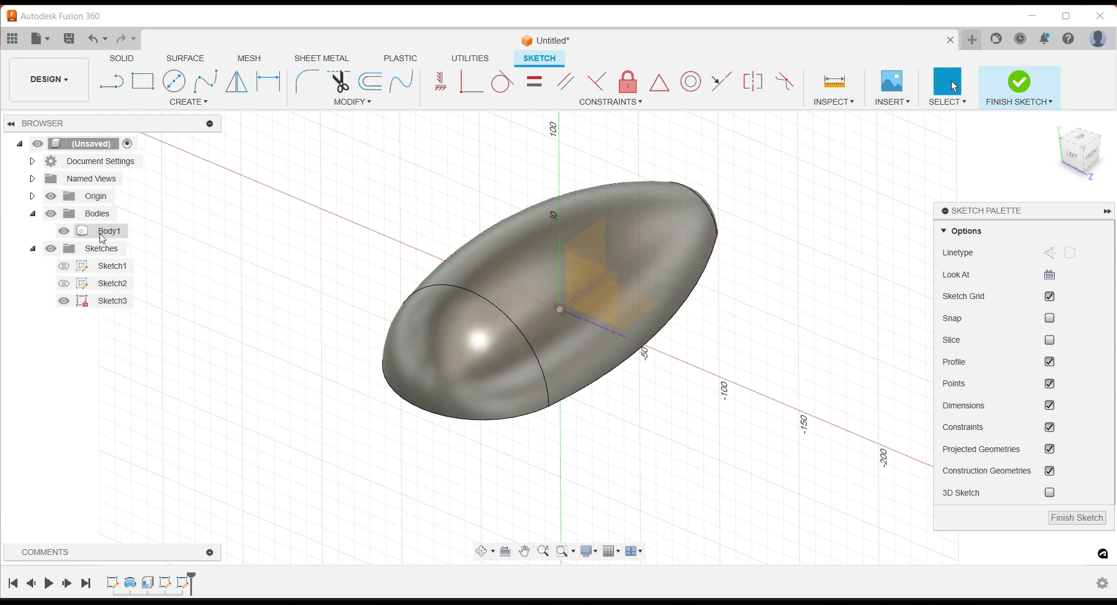
Intersect Body1 with Sketch3, hide the body, and turn both section arcs into construction geometry
{"action": "left_click", "coordinate": [204, 103]}
{"action": "mouse_move", "coordinate": [148, 322]}
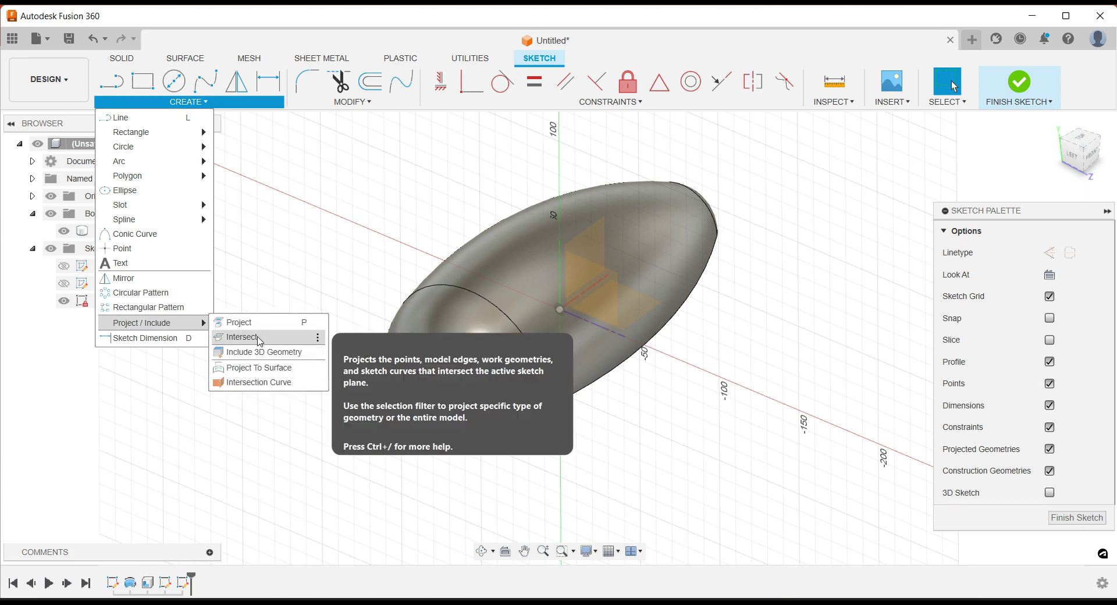
{"action": "left_click", "coordinate": [261, 337]}
{"action": "left_click", "coordinate": [511, 370]}
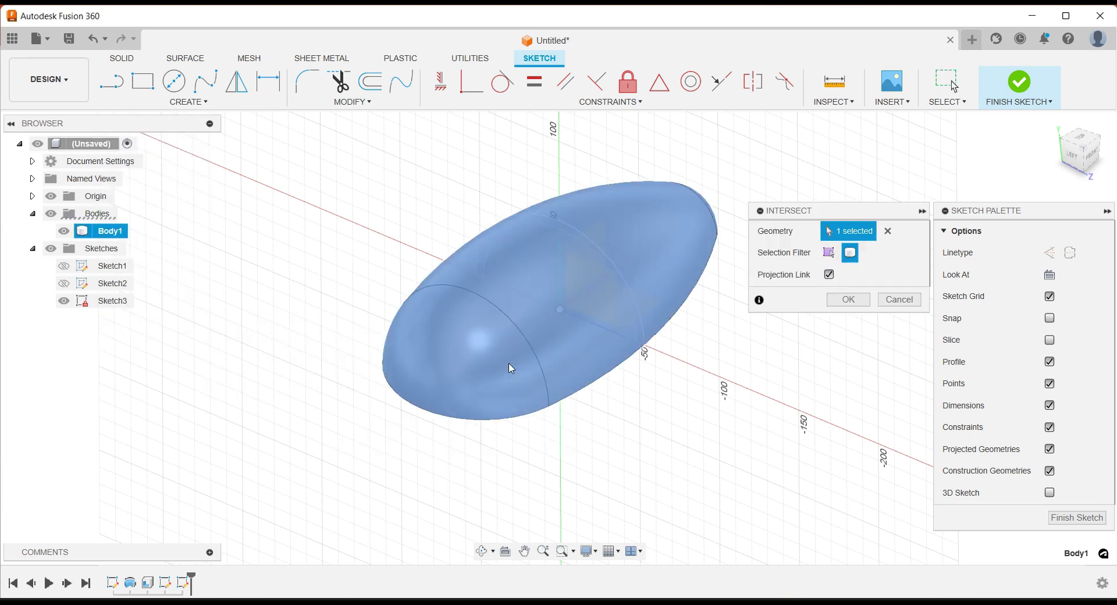
{"action": "left_click", "coordinate": [865, 303]}
{"action": "left_click", "coordinate": [64, 231]}
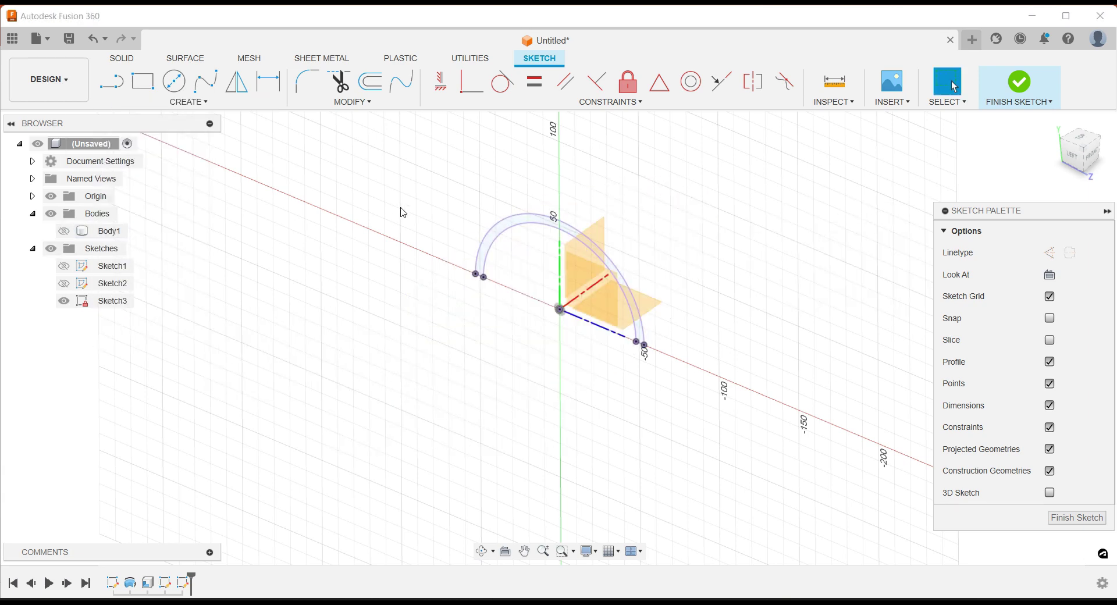
{"action": "left_click_drag", "start_coordinate": [407, 192], "coordinate": [696, 393]}
{"action": "right_click", "coordinate": [698, 330]}
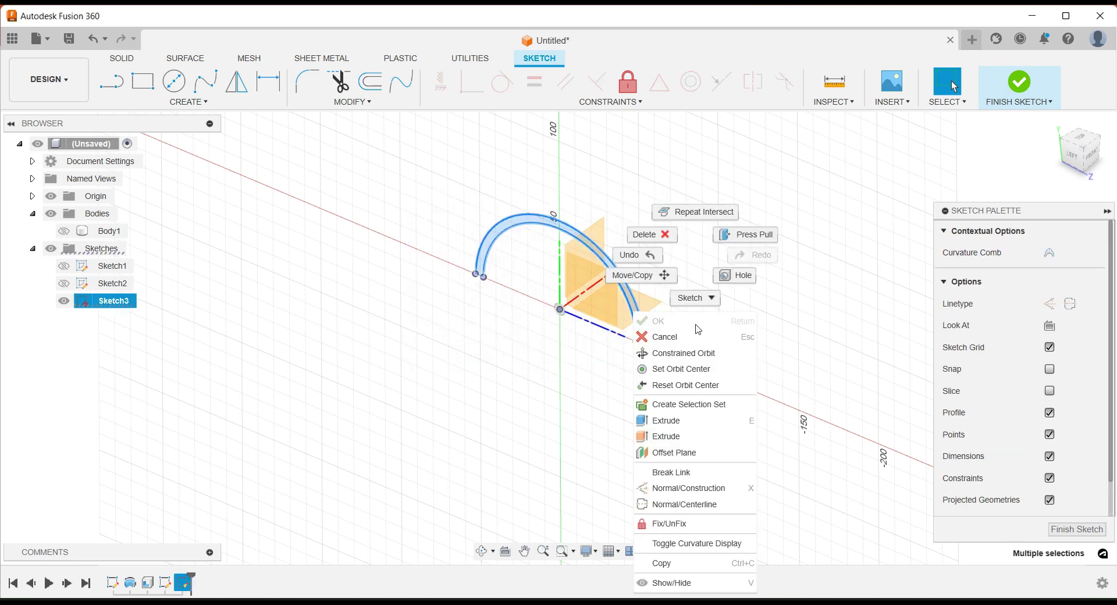
{"action": "left_click", "coordinate": [675, 489]}
Show Sketch2, project its point on the lower curve into Sketch3, then hide Sketch2 again
{"action": "scroll", "coordinate": [675, 407], "scroll_direction": "up", "scroll_amount": 1}
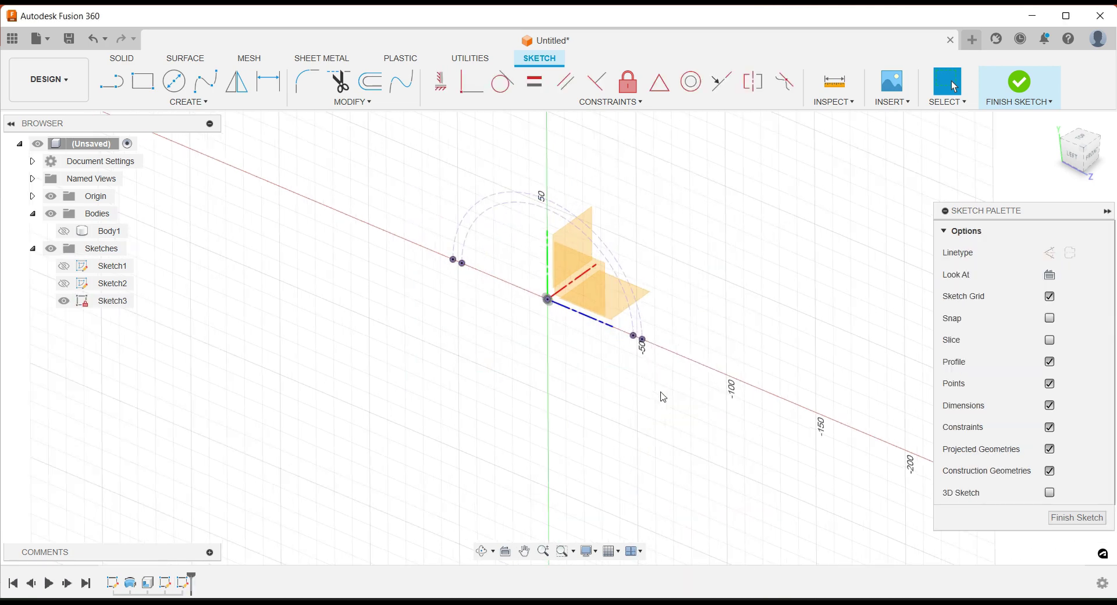
{"action": "scroll", "coordinate": [664, 397], "scroll_direction": "up", "scroll_amount": 1}
{"action": "scroll", "coordinate": [661, 395], "scroll_direction": "up", "scroll_amount": 2}
{"action": "left_click", "coordinate": [66, 291]}
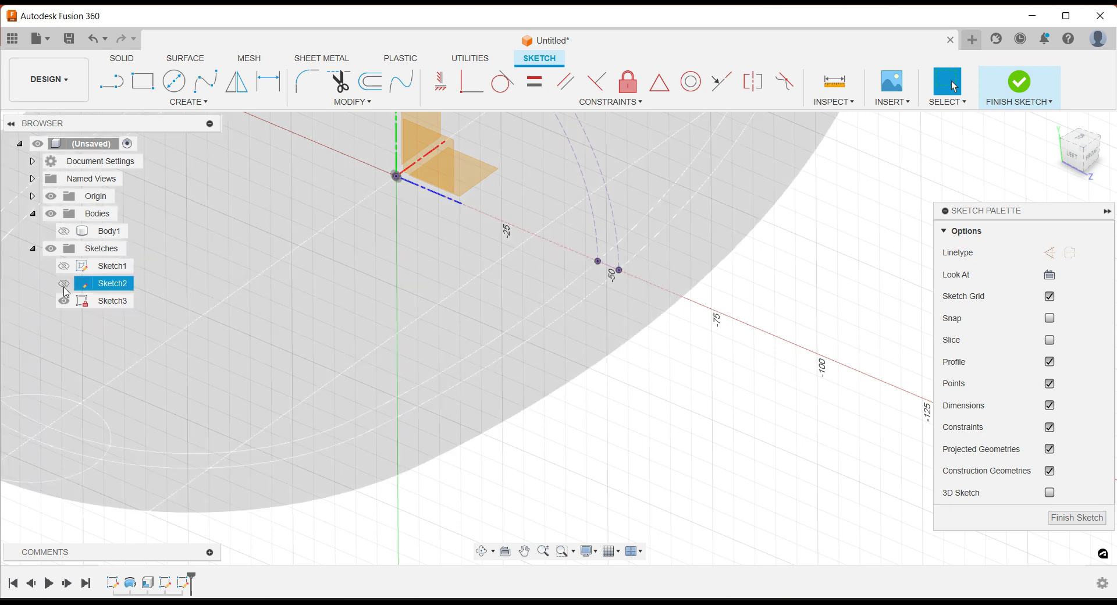
{"action": "left_click", "coordinate": [64, 284]}
{"action": "scroll", "coordinate": [576, 431], "scroll_direction": "down", "scroll_amount": 3}
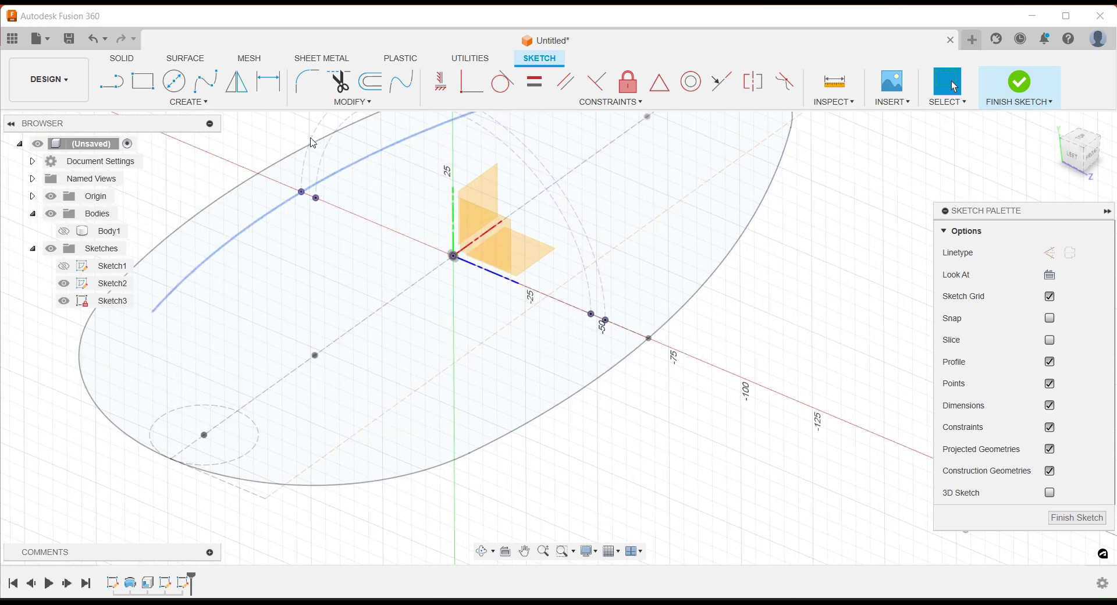
{"action": "left_click", "coordinate": [211, 106]}
{"action": "mouse_move", "coordinate": [141, 323]}
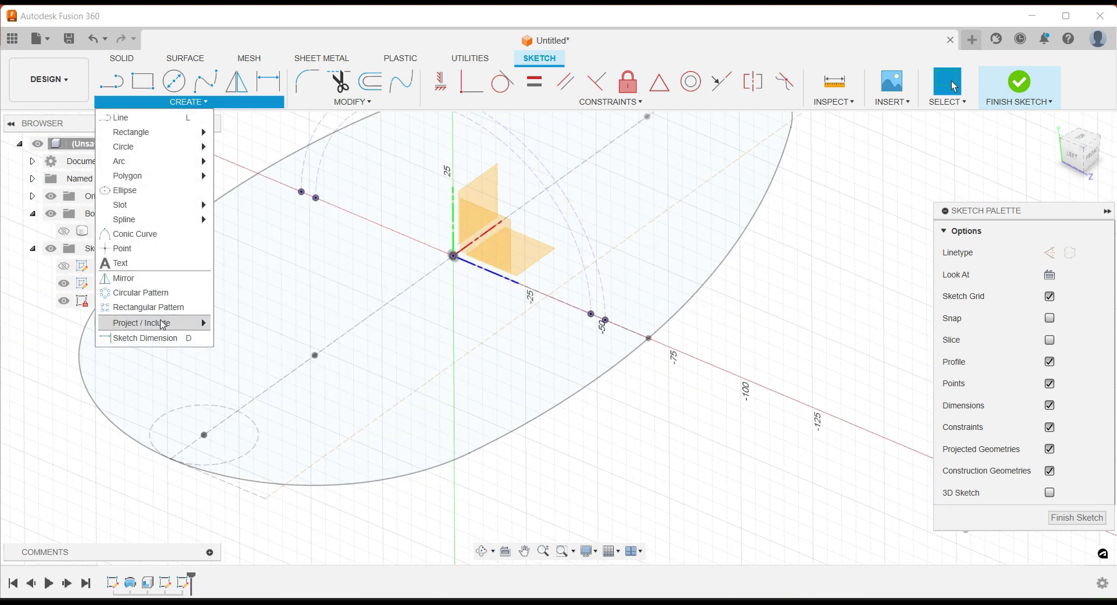
{"action": "left_click", "coordinate": [237, 323]}
{"action": "left_click", "coordinate": [649, 338]}
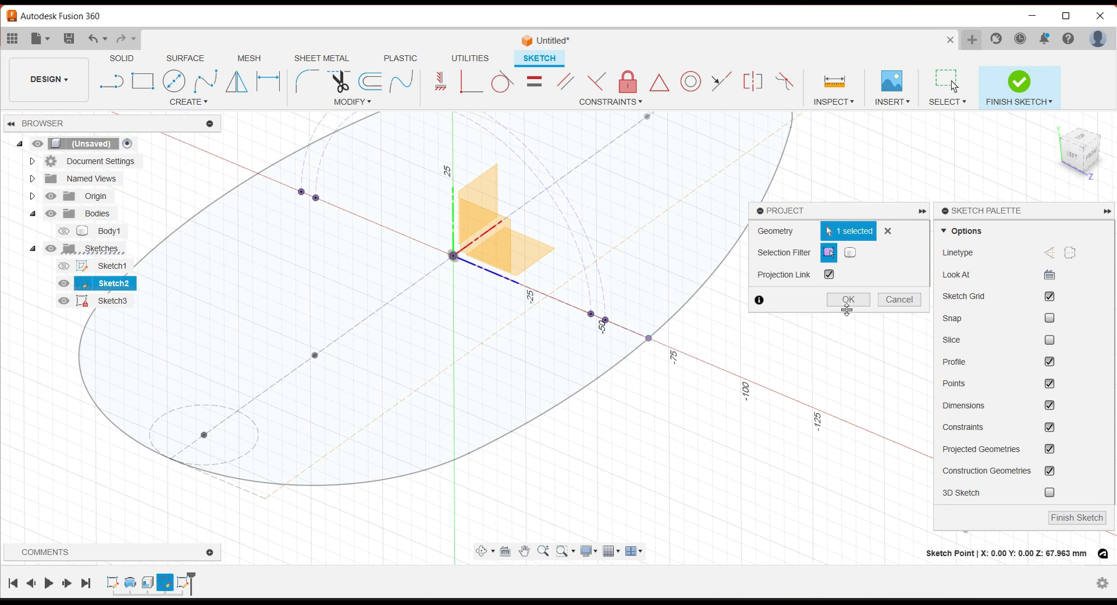
{"action": "left_click", "coordinate": [846, 303]}
{"action": "left_click", "coordinate": [64, 284]}
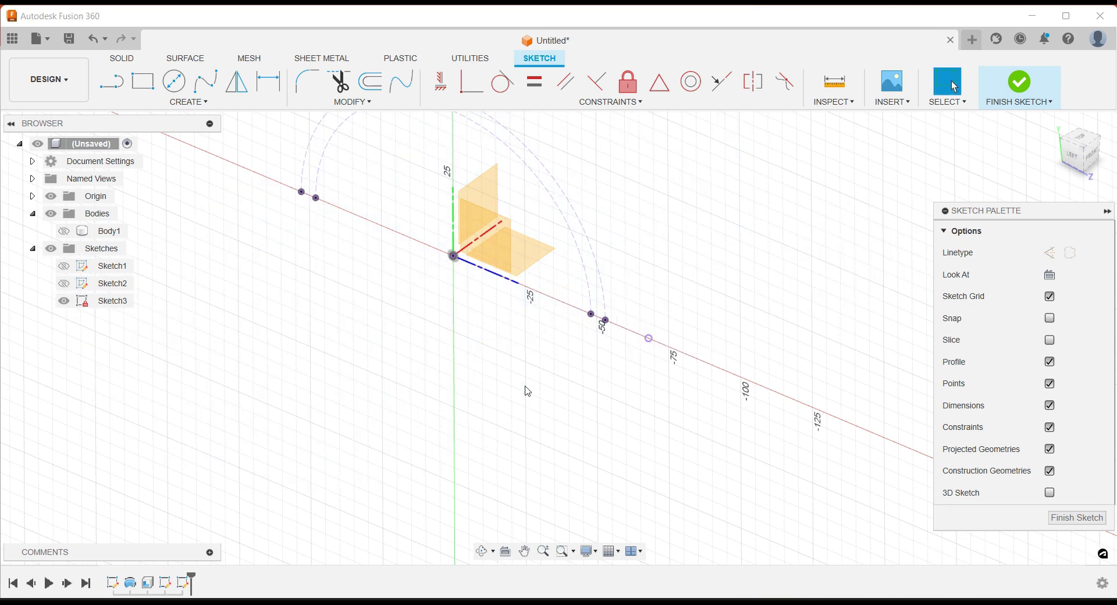
{"action": "scroll", "coordinate": [528, 377], "scroll_direction": "up", "scroll_amount": 1}
Draw a short line along the axis from the outer arc endpoint
{"action": "key", "text": "l"}
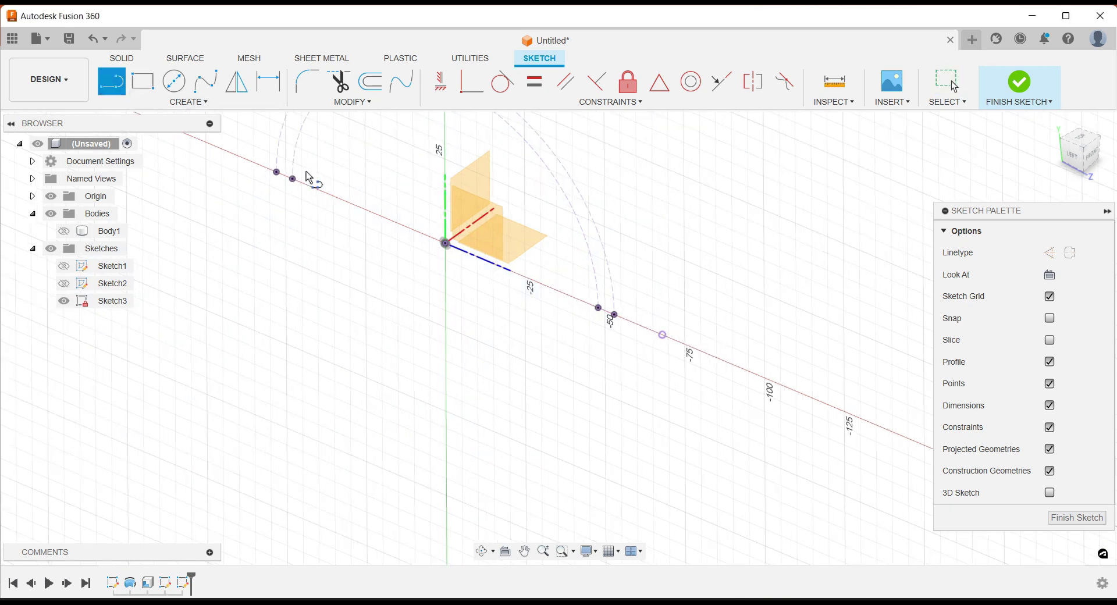
{"action": "left_click", "coordinate": [599, 307]}
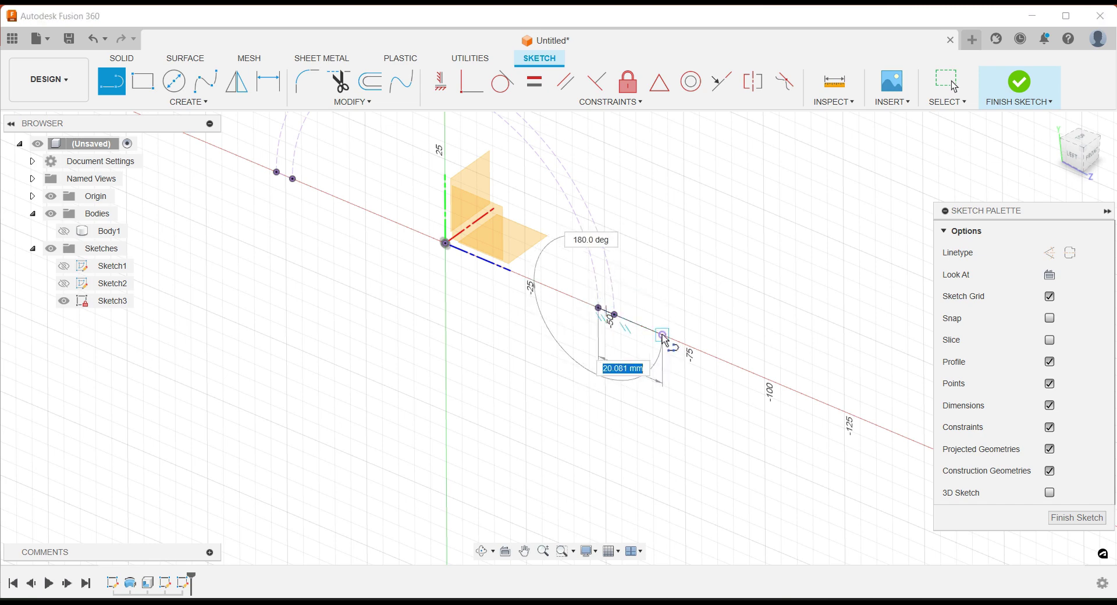
{"action": "left_click", "coordinate": [663, 335]}
{"action": "key", "text": "Escape"}
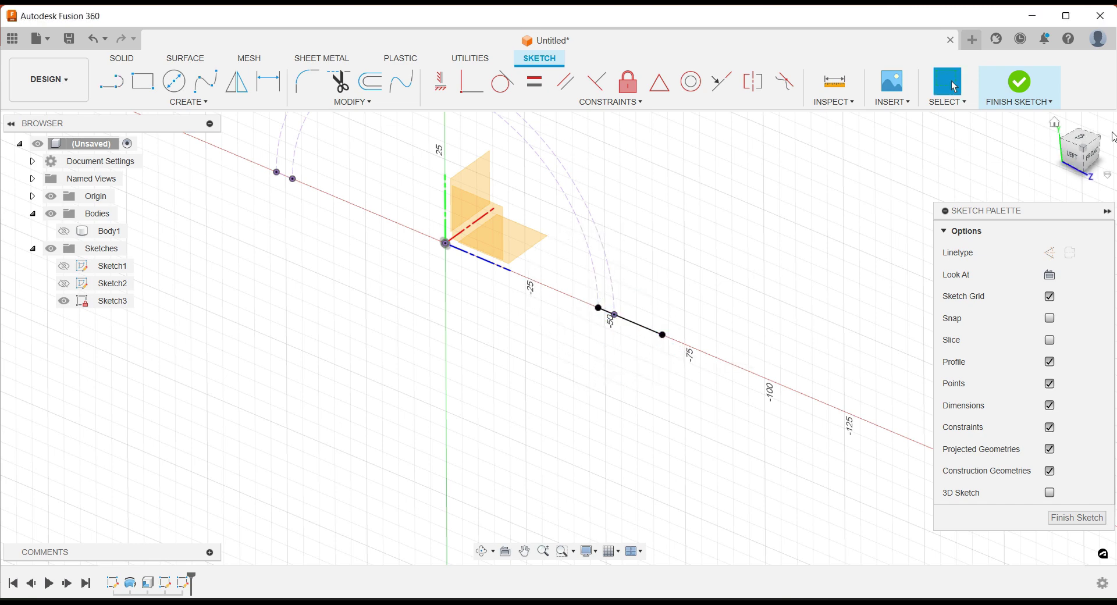
From the LEFT view, draw a stepped profile of lines down from the -50 endpoint
{"action": "left_click", "coordinate": [1080, 163]}
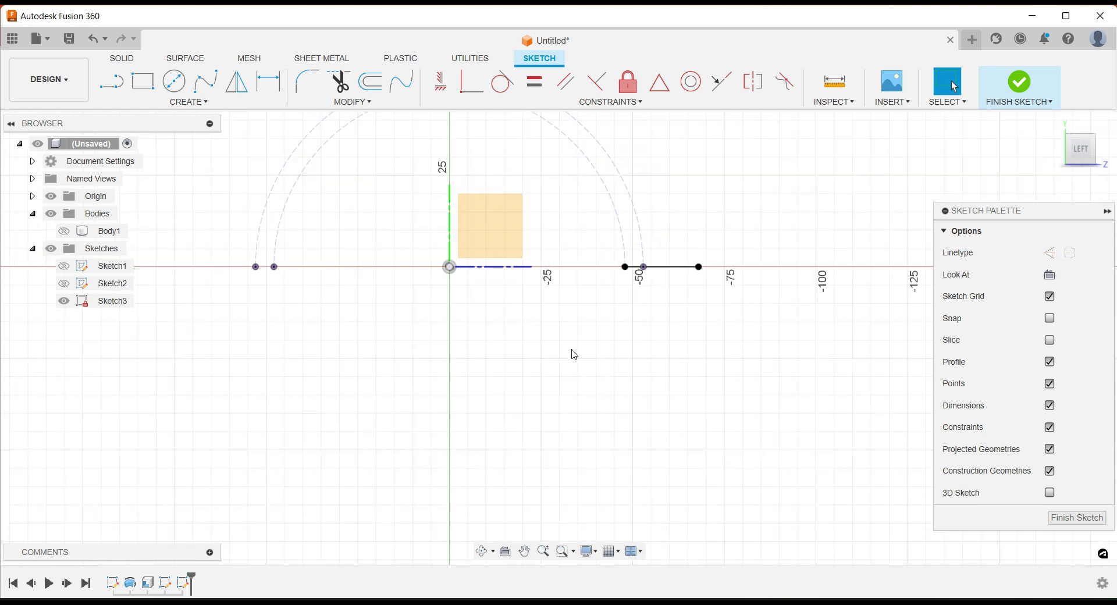
{"action": "scroll", "coordinate": [694, 275], "scroll_direction": "up", "scroll_amount": 1}
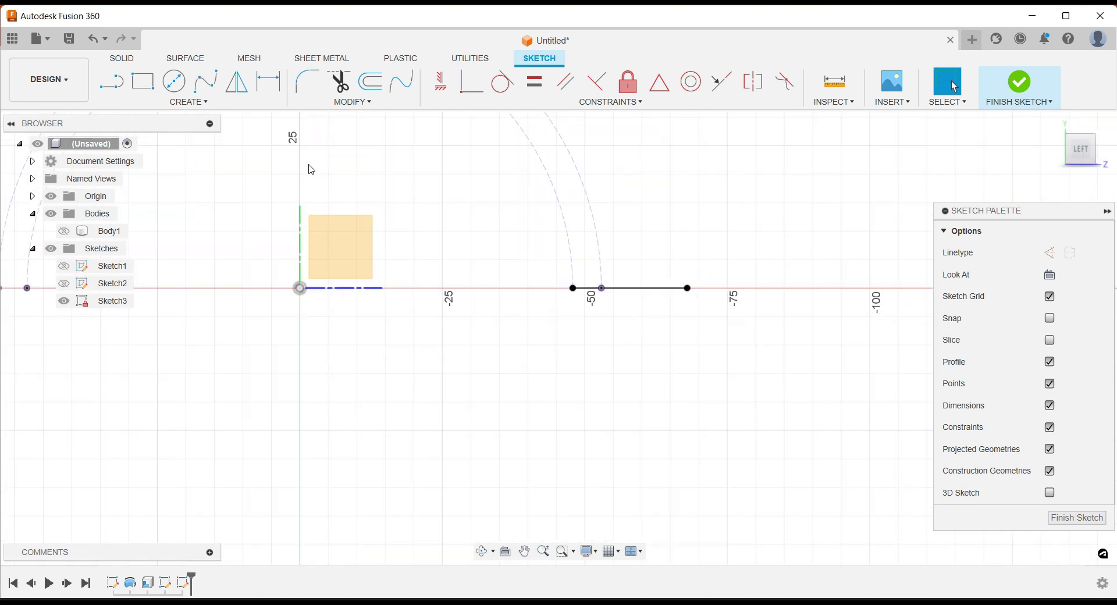
{"action": "left_click", "coordinate": [114, 84]}
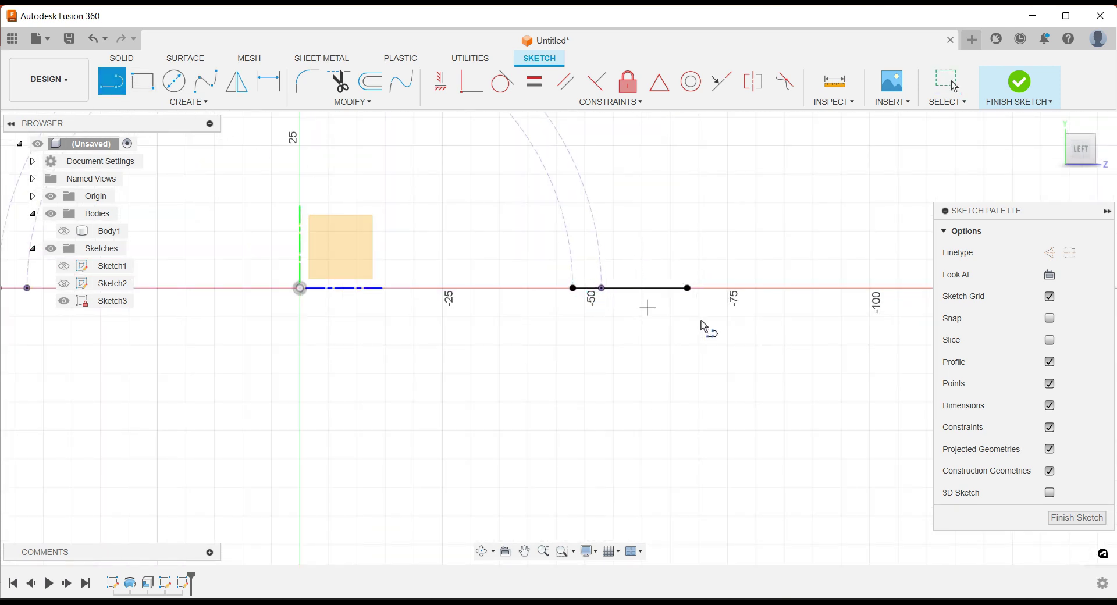
{"action": "scroll", "coordinate": [710, 334], "scroll_direction": "up", "scroll_amount": 1}
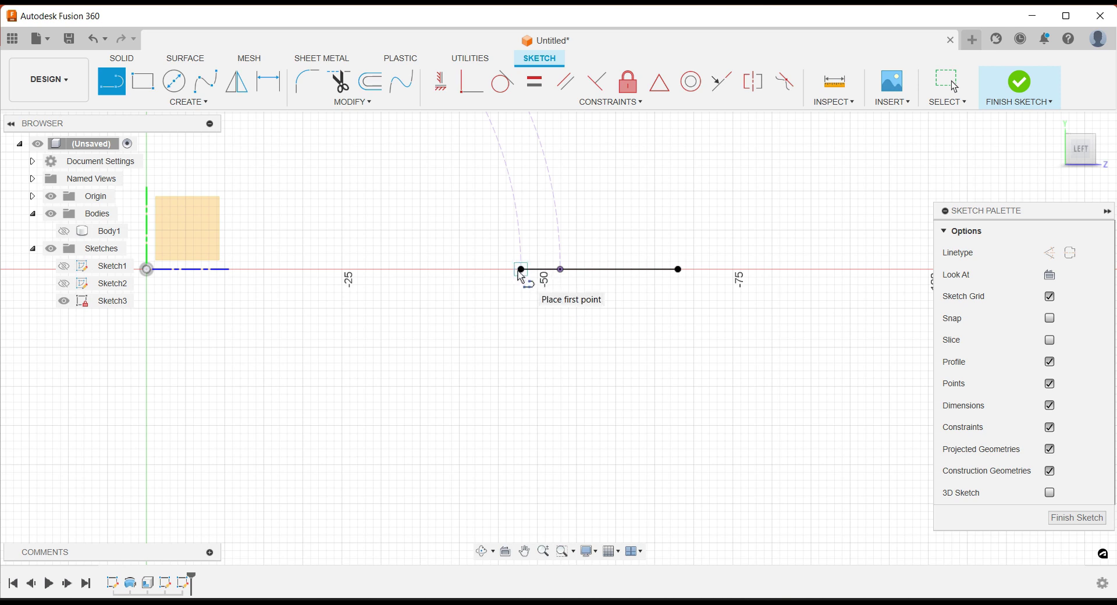
{"action": "left_click", "coordinate": [520, 270]}
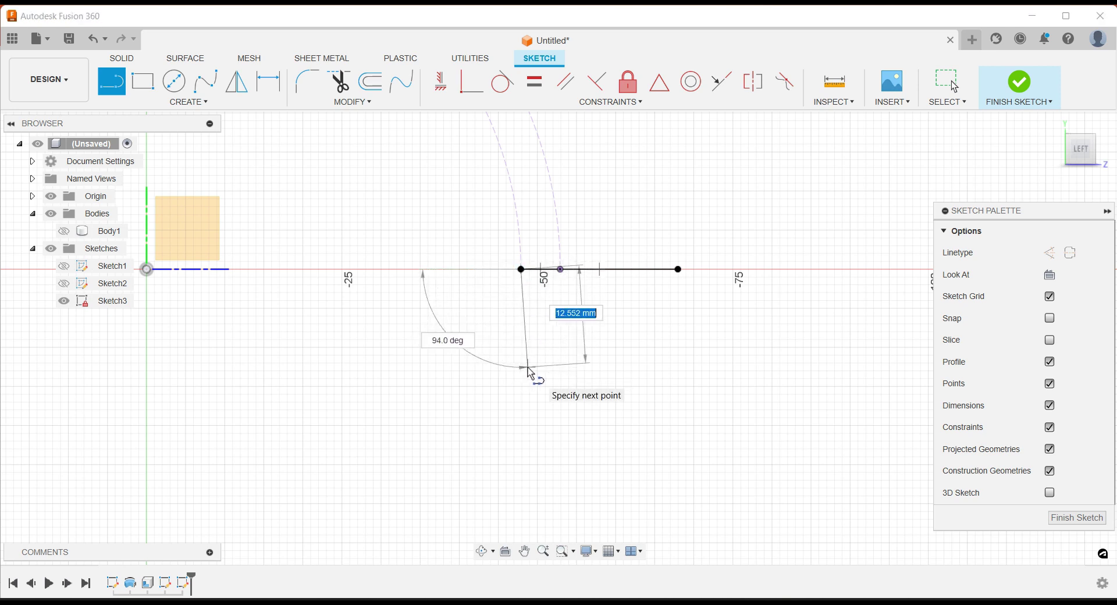
{"action": "left_click", "coordinate": [528, 368]}
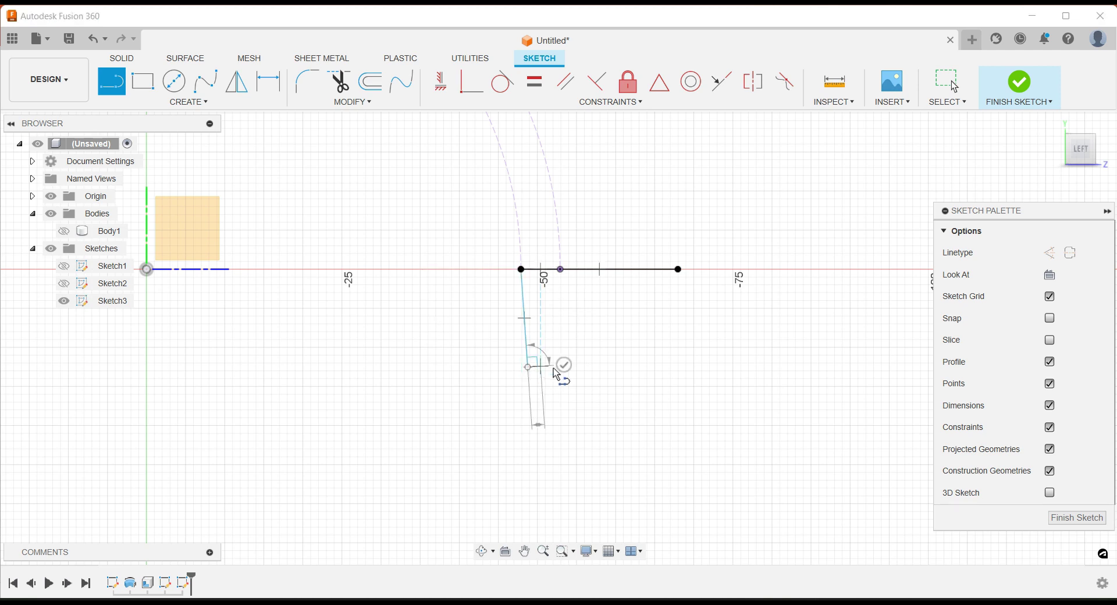
{"action": "left_click", "coordinate": [617, 367]}
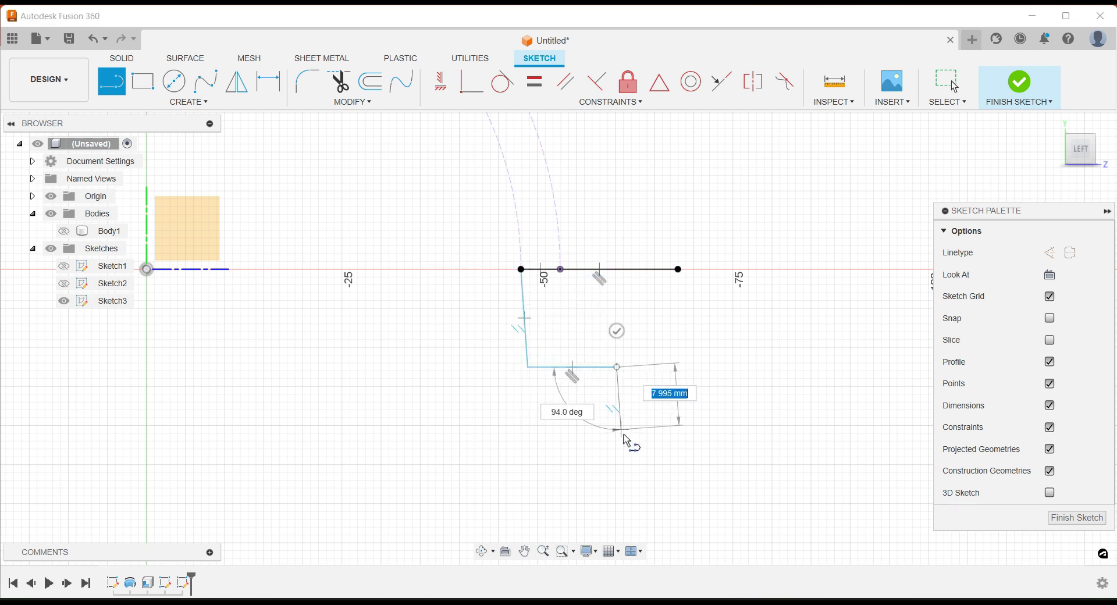
{"action": "left_click", "coordinate": [621, 437]}
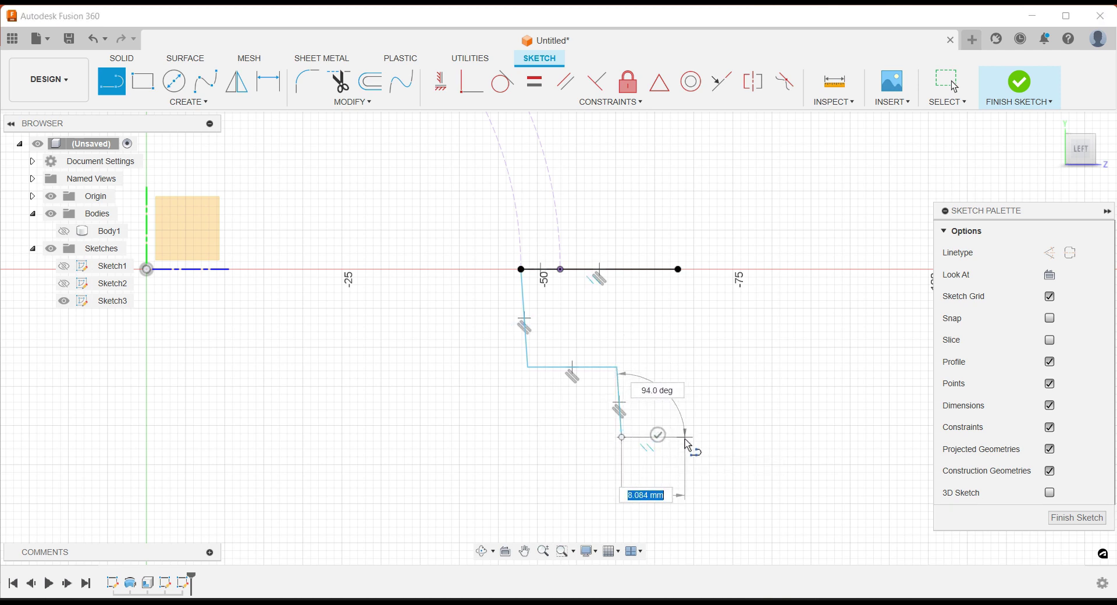
{"action": "left_click", "coordinate": [686, 437]}
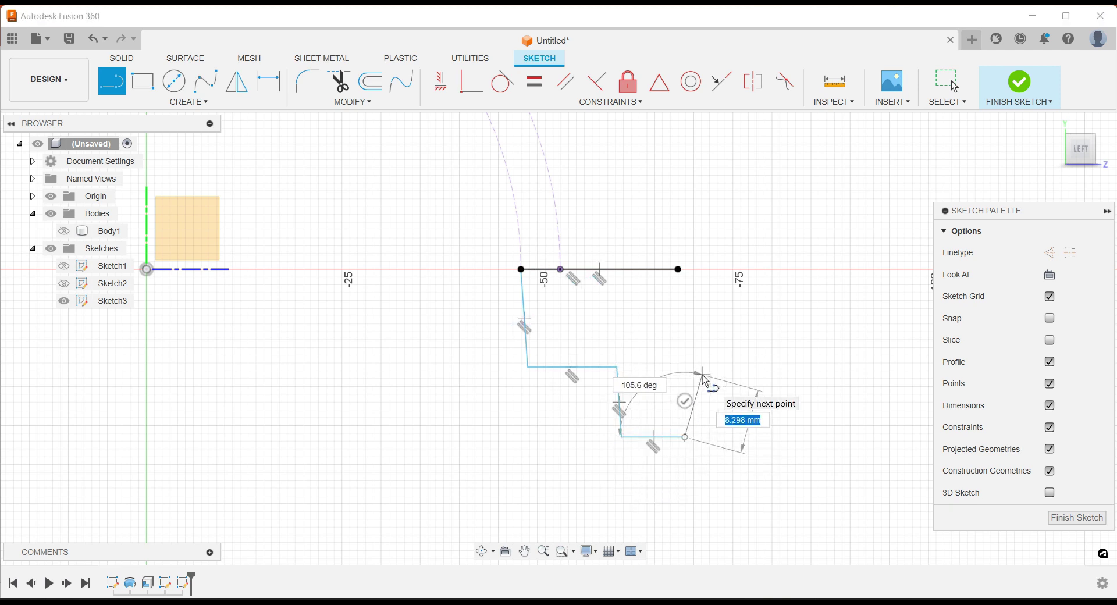
{"action": "left_click", "coordinate": [703, 374]}
Close the stepped profile and set its slanted right edge at 92° to the top edge
{"action": "left_click", "coordinate": [686, 273]}
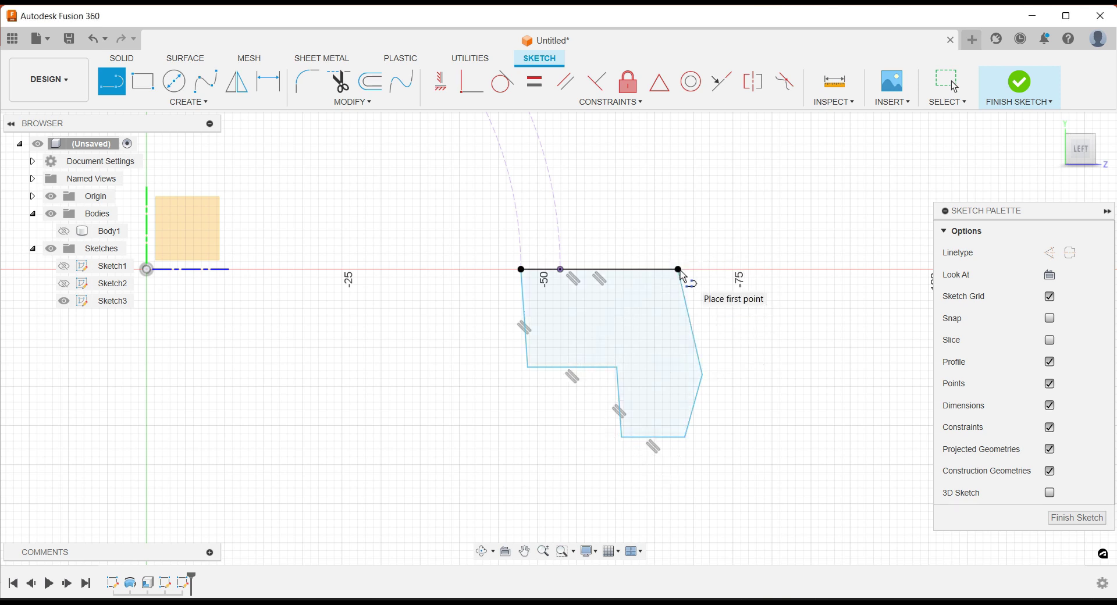
{"action": "key", "text": "Escape"}
{"action": "key", "text": "d"}
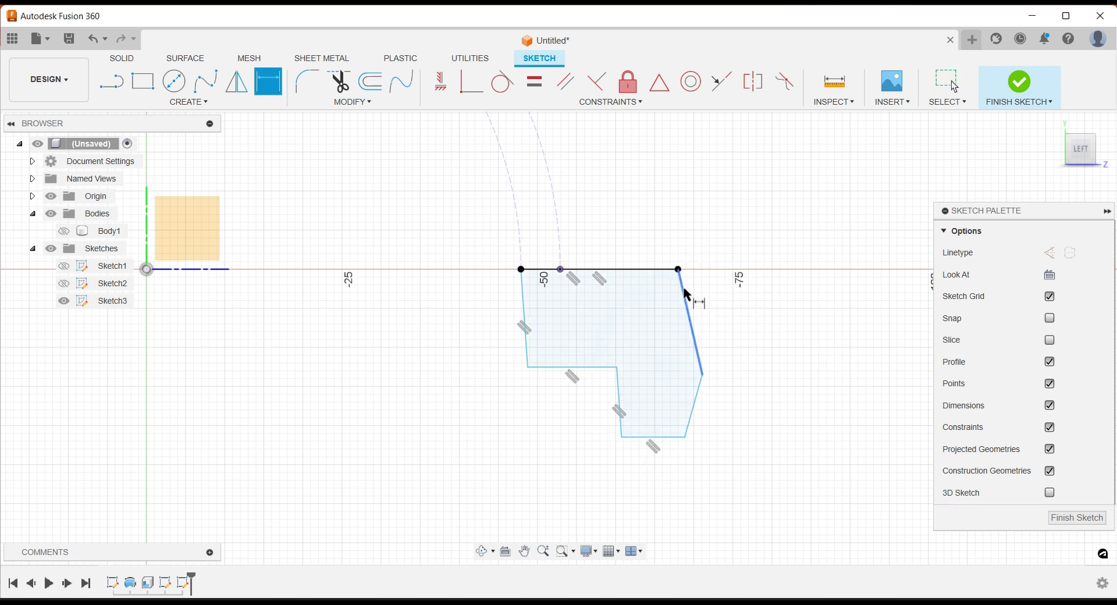
{"action": "left_click", "coordinate": [685, 294]}
{"action": "left_click", "coordinate": [663, 269]}
{"action": "left_click", "coordinate": [719, 236]}
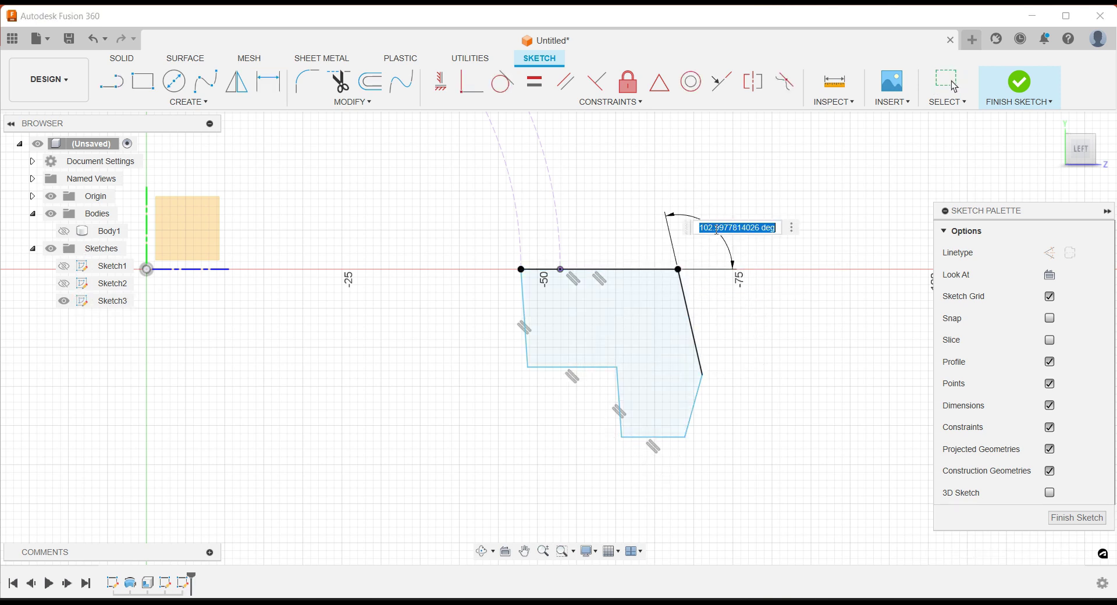
{"action": "type", "text": "92"}
{"action": "key", "text": "Return"}
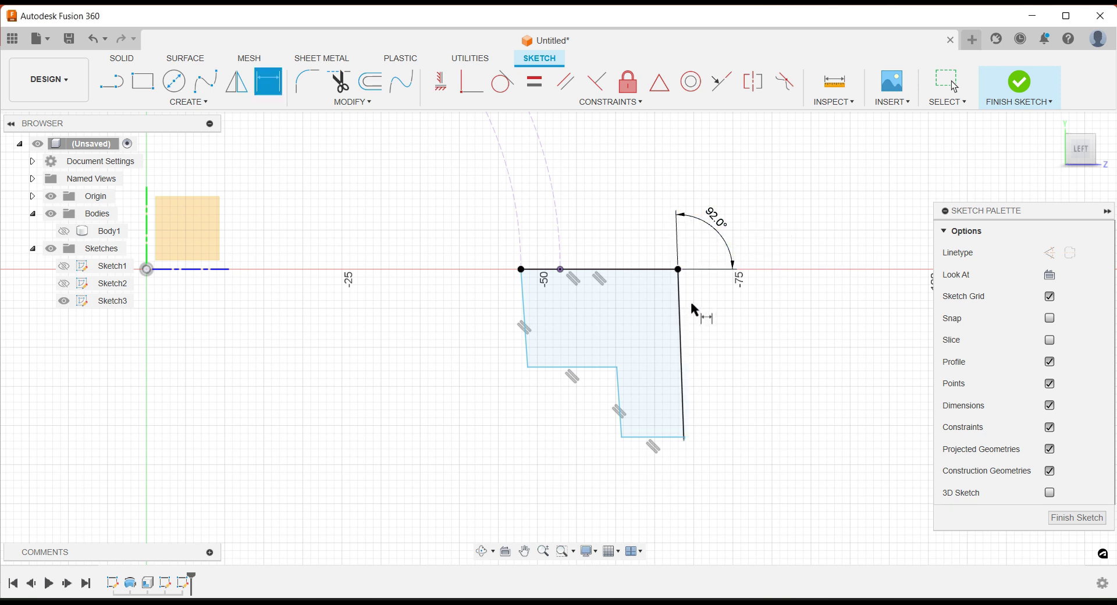
{"action": "key", "text": "Escape"}
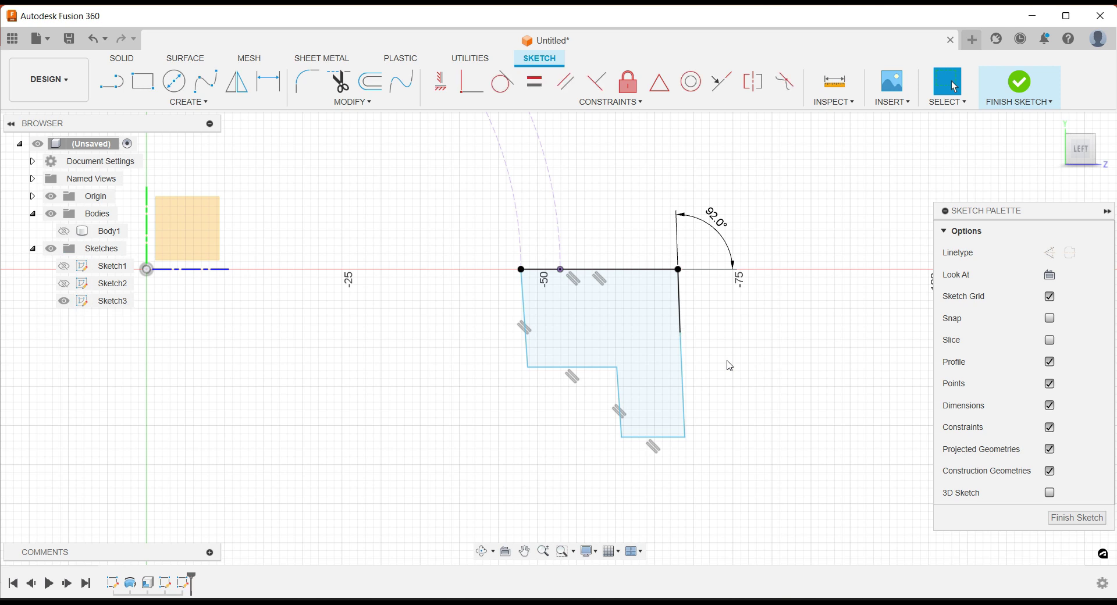
Dimension the left edge and lower-right edge each at 92° to their horizontal edges
{"action": "key", "text": "d"}
{"action": "left_click", "coordinate": [528, 346]}
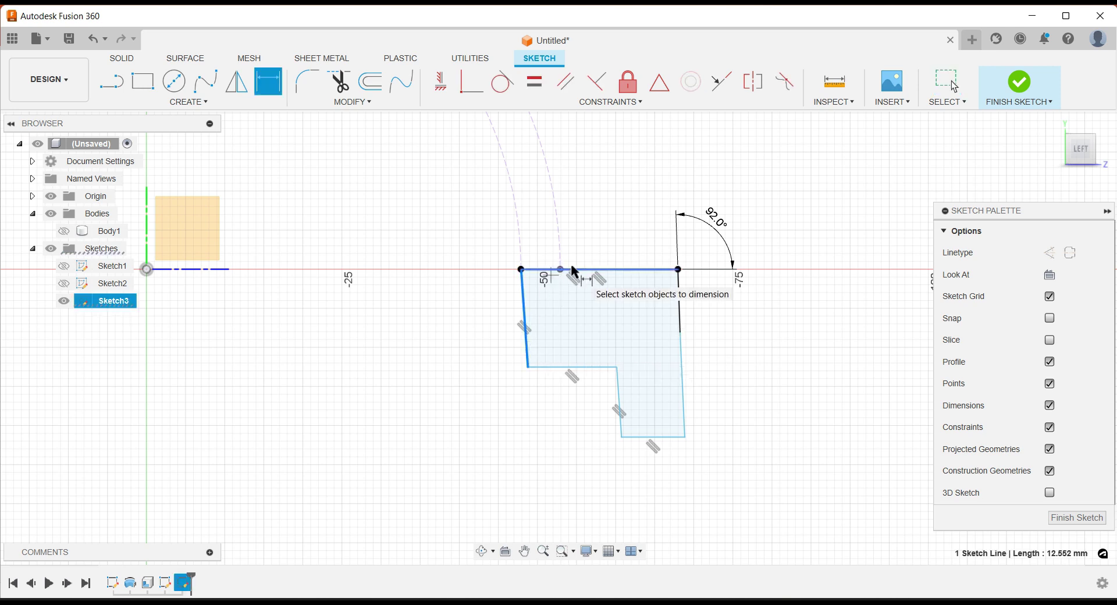
{"action": "left_click", "coordinate": [567, 270]}
{"action": "left_click", "coordinate": [493, 312]}
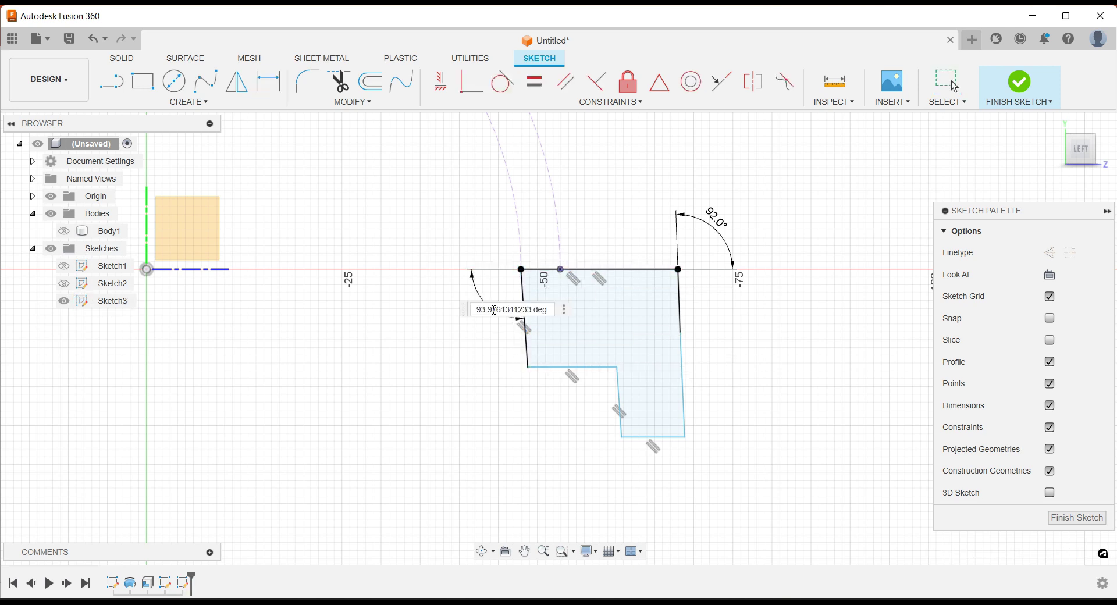
{"action": "type", "text": "92"}
{"action": "key", "text": "Return"}
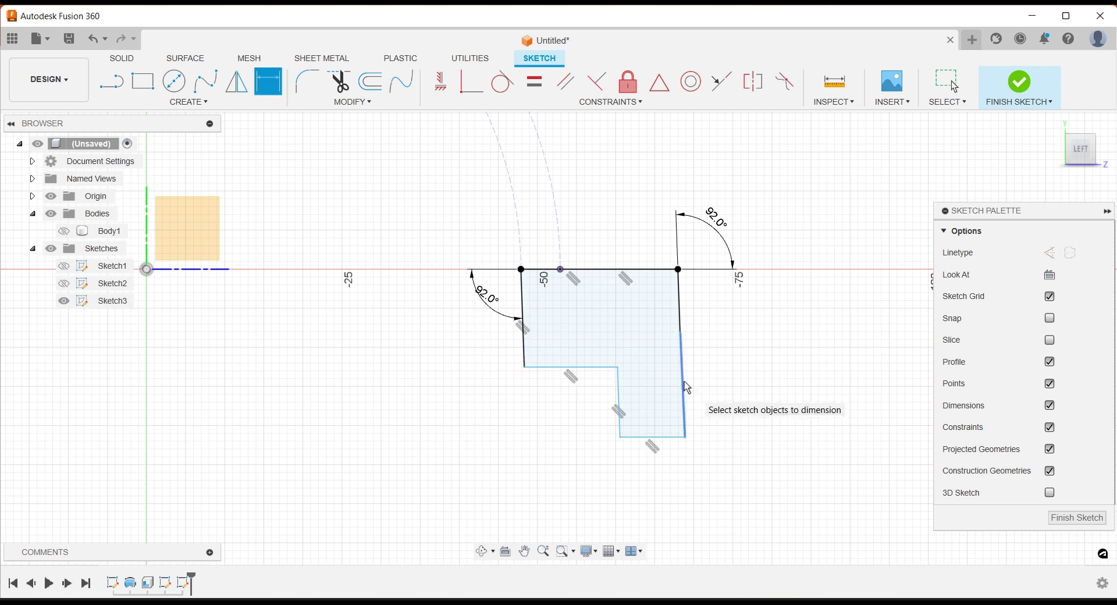
{"action": "left_click", "coordinate": [685, 400]}
{"action": "left_click", "coordinate": [664, 438]}
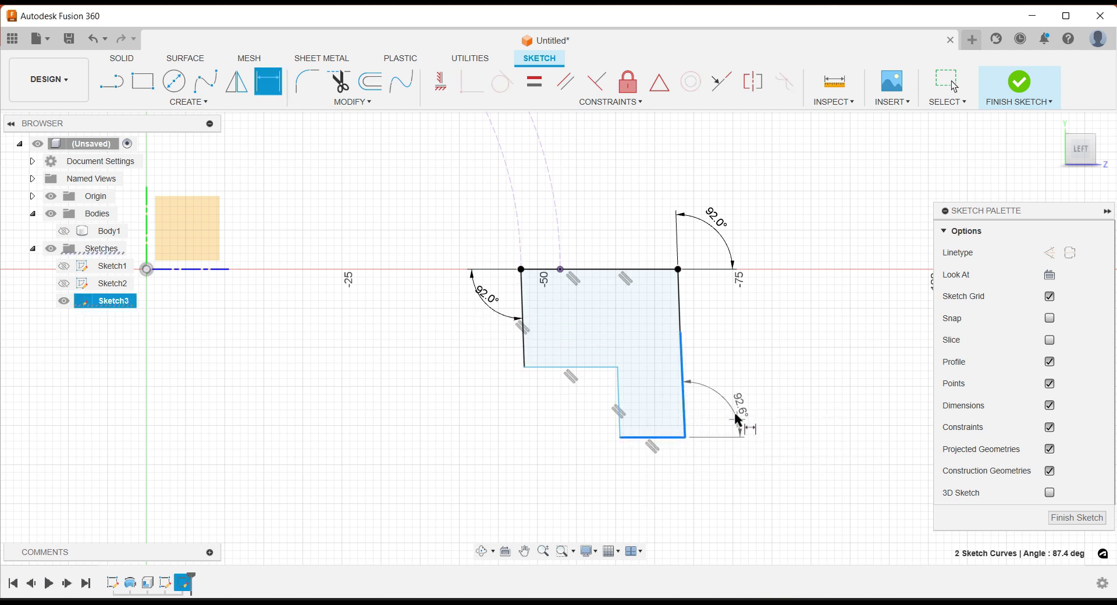
{"action": "left_click", "coordinate": [735, 414]}
{"action": "type", "text": "2"}
{"action": "key", "text": "Return"}
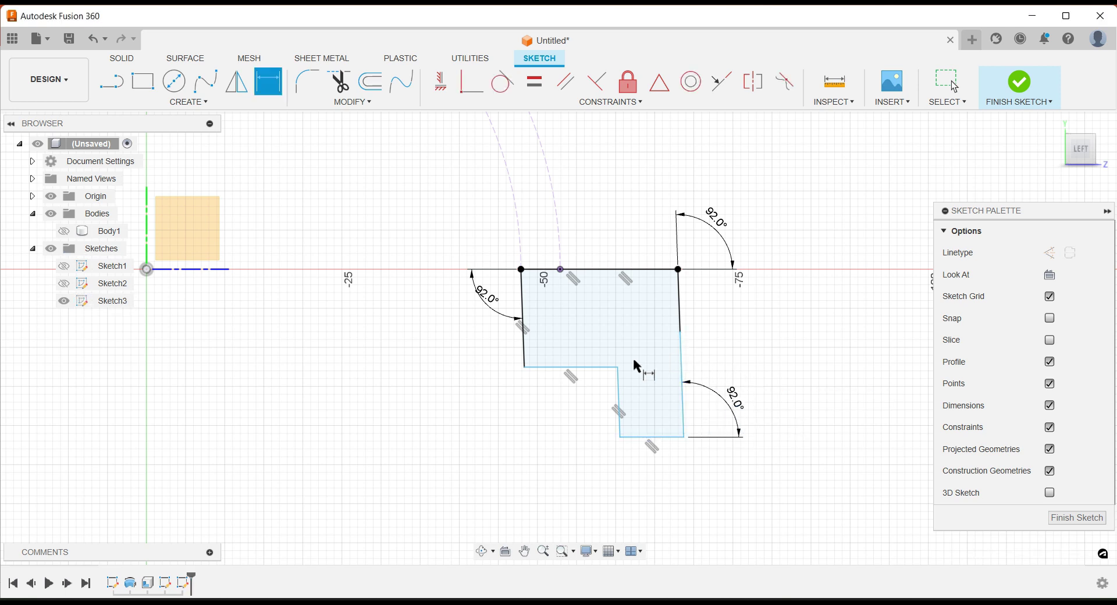
Set the step depth to 10 mm and constrain the middle step edge horizontal
{"action": "left_click", "coordinate": [599, 368]}
{"action": "left_click", "coordinate": [640, 269]}
{"action": "left_click", "coordinate": [783, 322]}
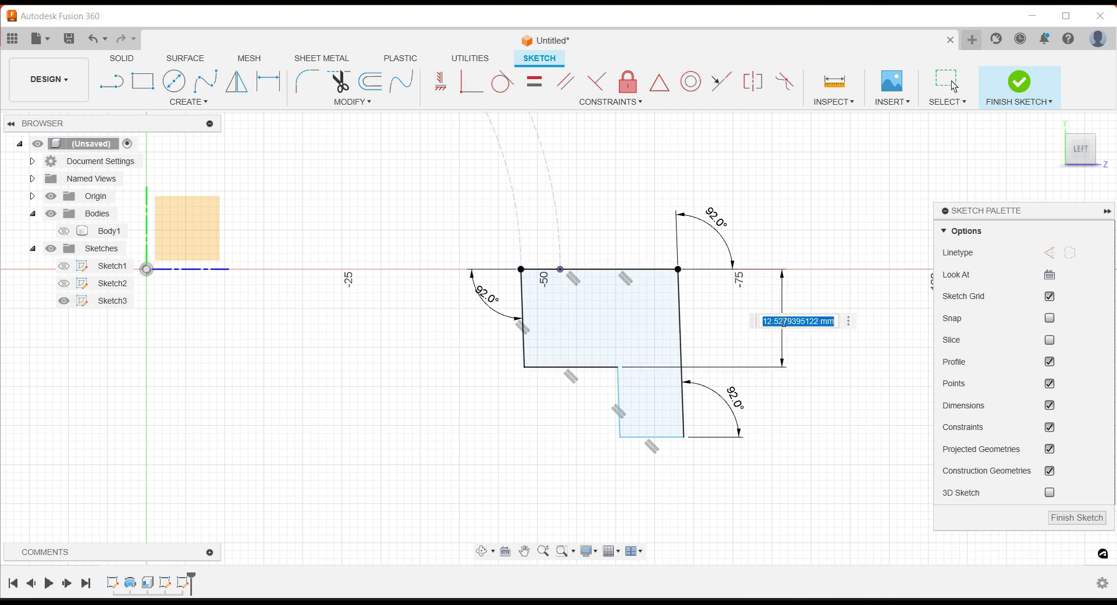
{"action": "type", "text": "10"}
{"action": "key", "text": "Return"}
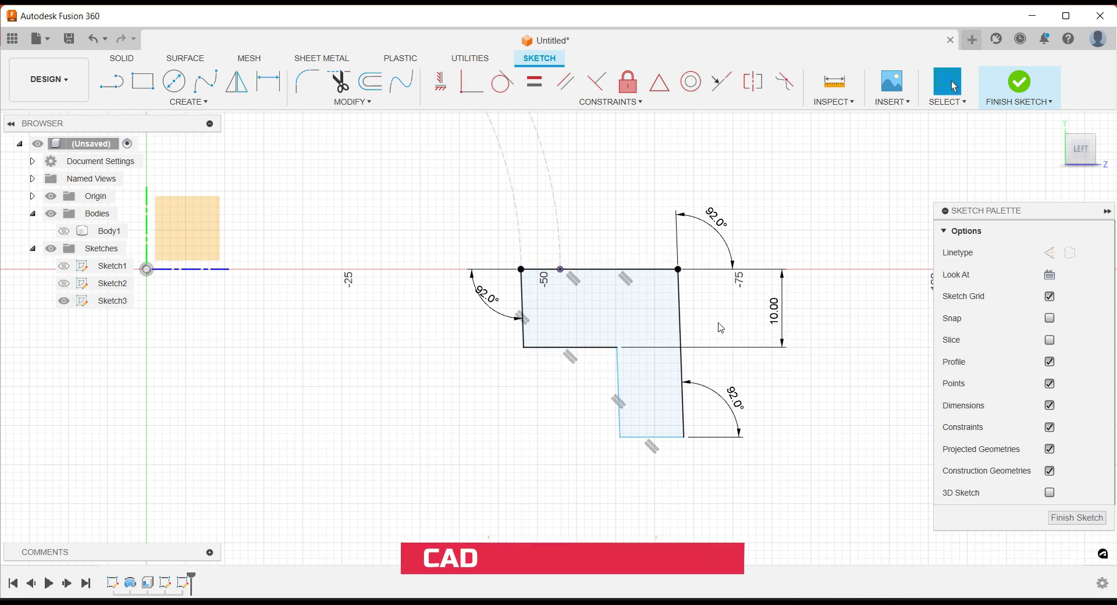
{"action": "left_click", "coordinate": [440, 91]}
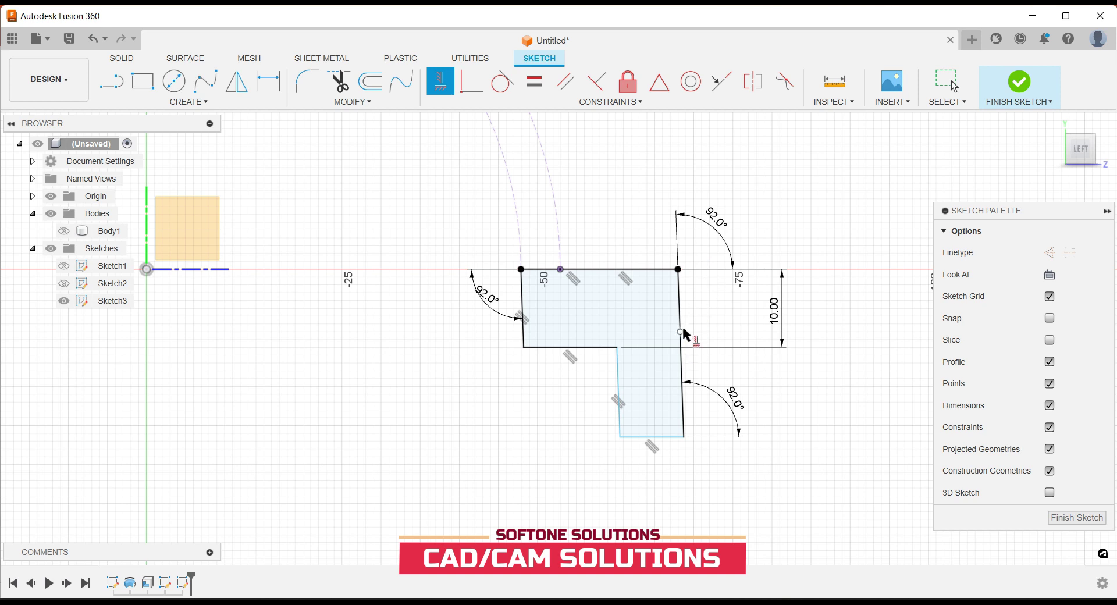
{"action": "left_click", "coordinate": [624, 349]}
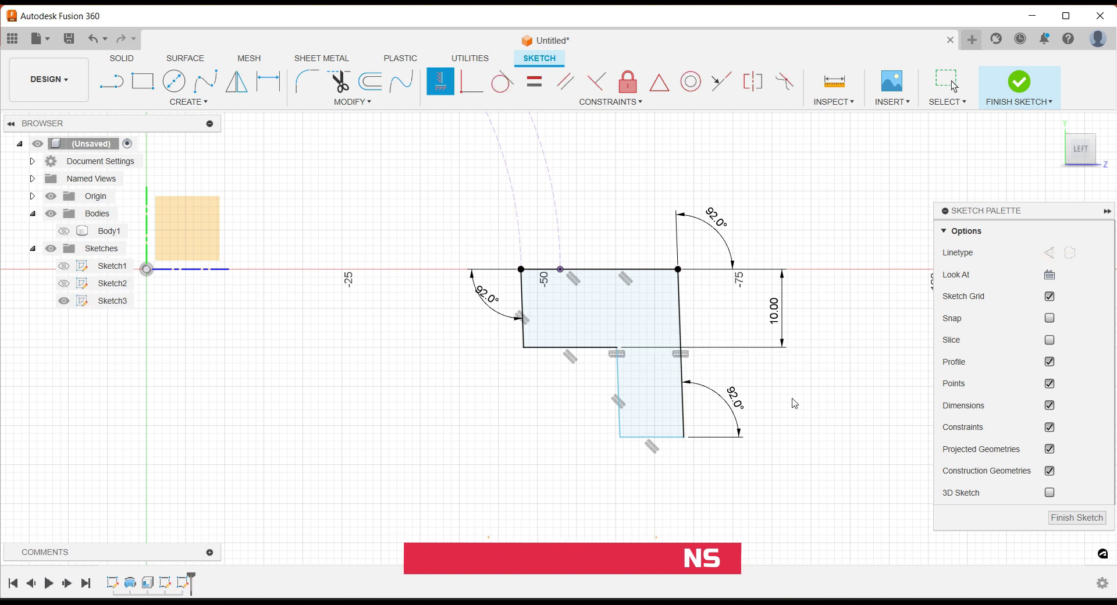
{"action": "key", "text": "Escape"}
Dimension the bottom edge to 5 mm and the profile's overall height to 15
{"action": "key", "text": "d"}
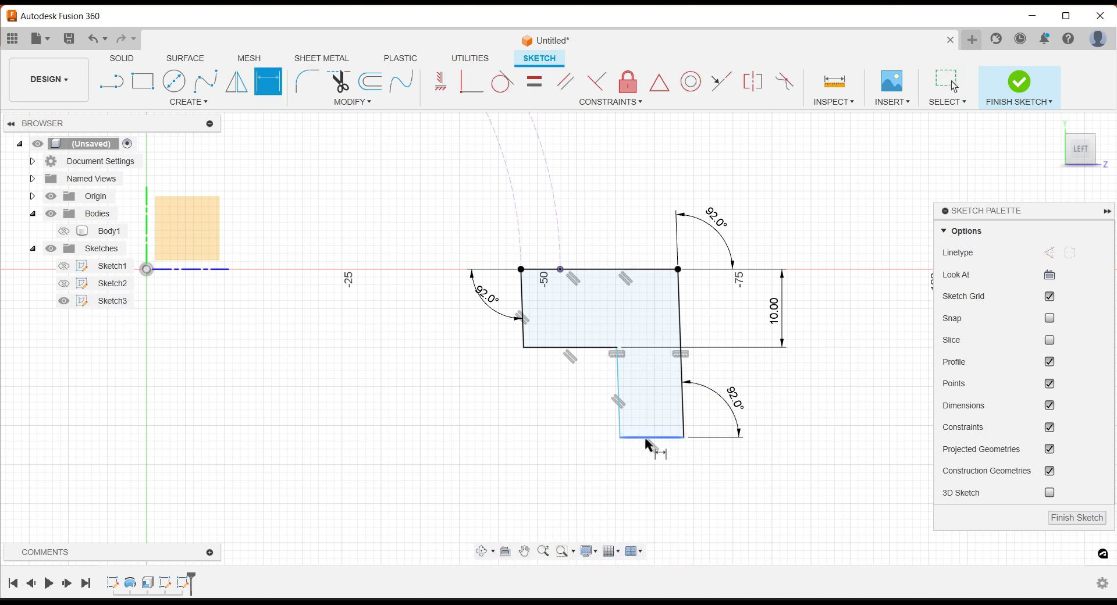
{"action": "left_click", "coordinate": [647, 444]}
{"action": "left_click", "coordinate": [646, 475]}
{"action": "type", "text": "5"}
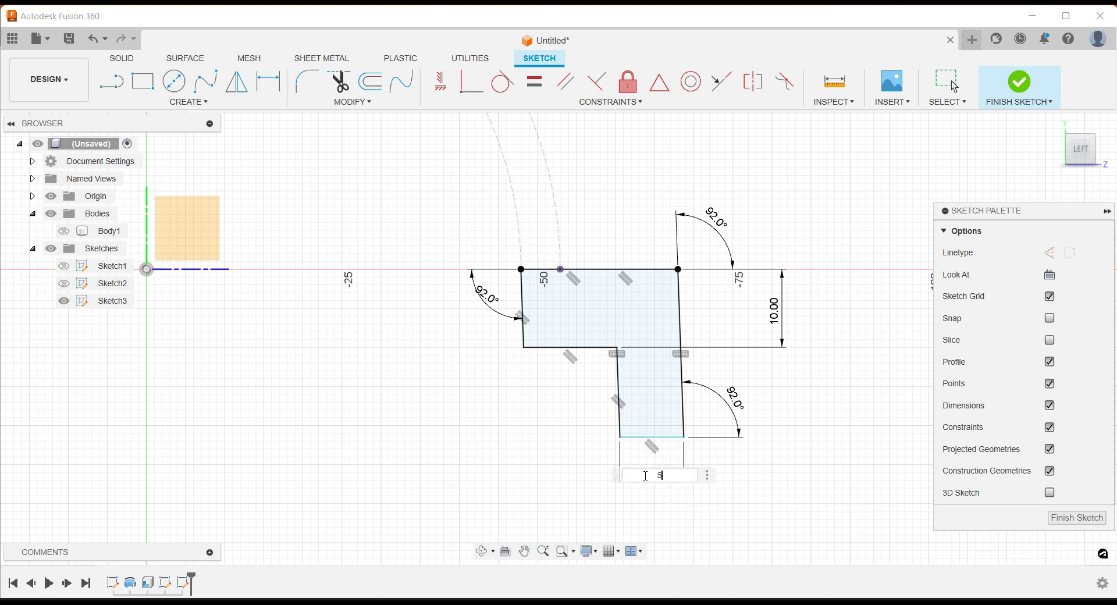
{"action": "key", "text": "Return"}
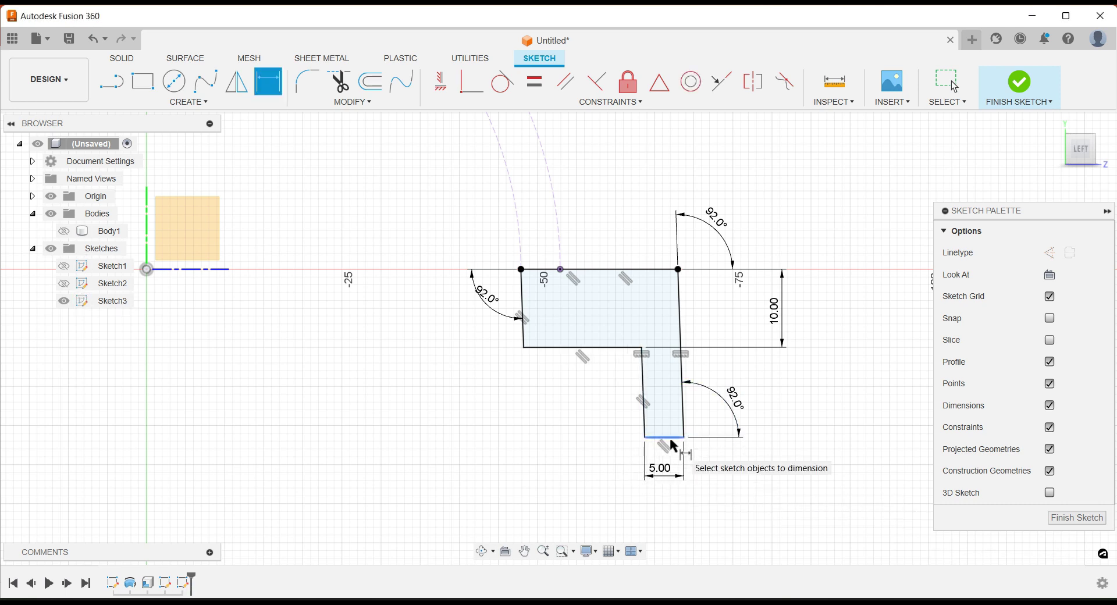
{"action": "left_click", "coordinate": [654, 270]}
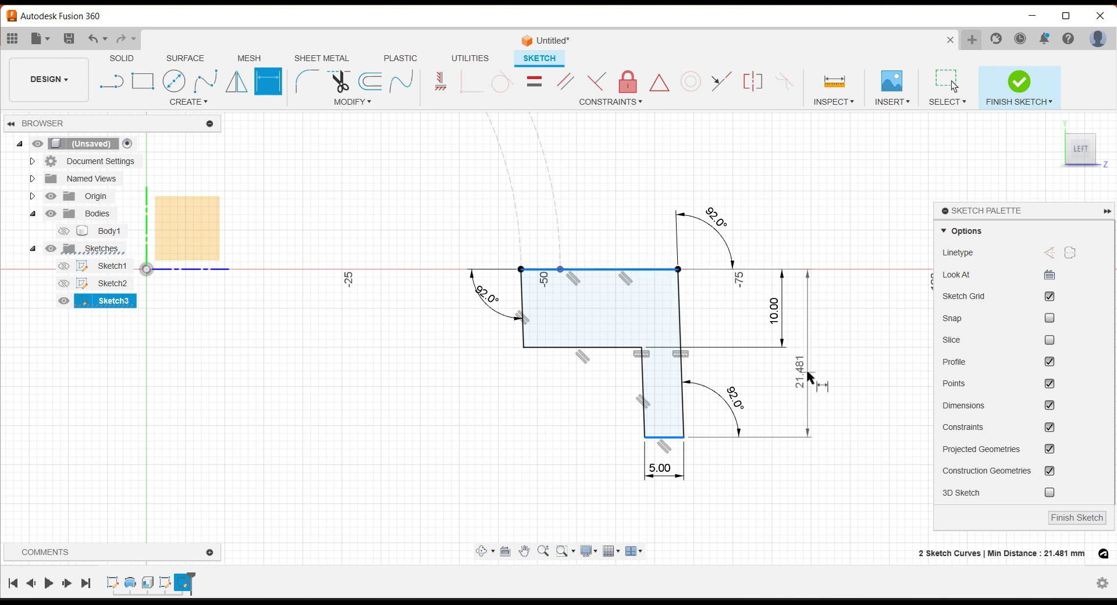
{"action": "left_click", "coordinate": [809, 363]}
{"action": "type", "text": "15"}
{"action": "key", "text": "Return"}
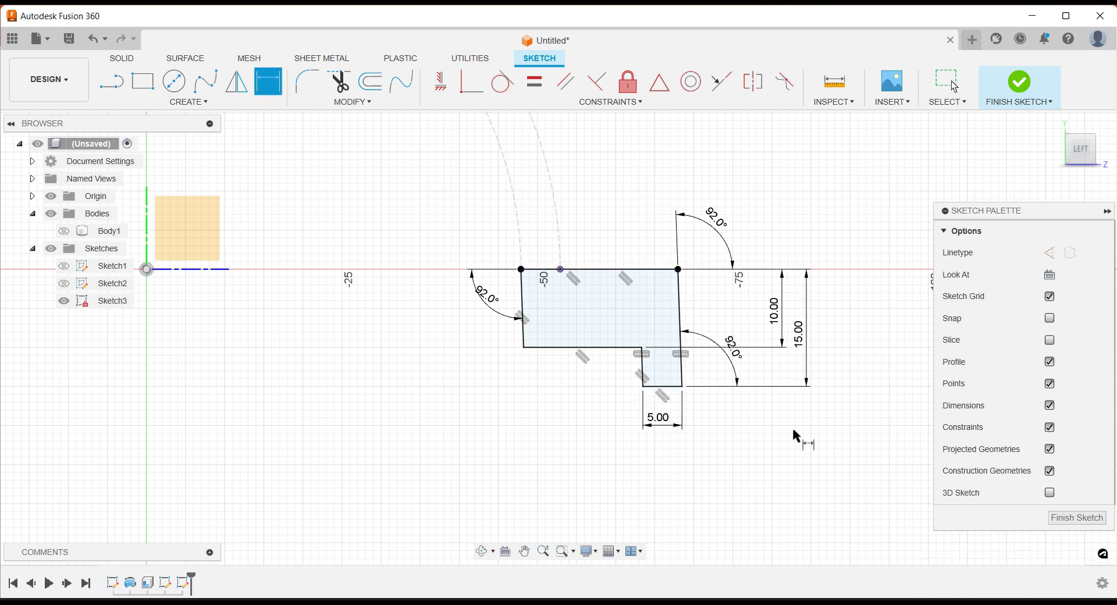
{"action": "key", "text": "Escape"}
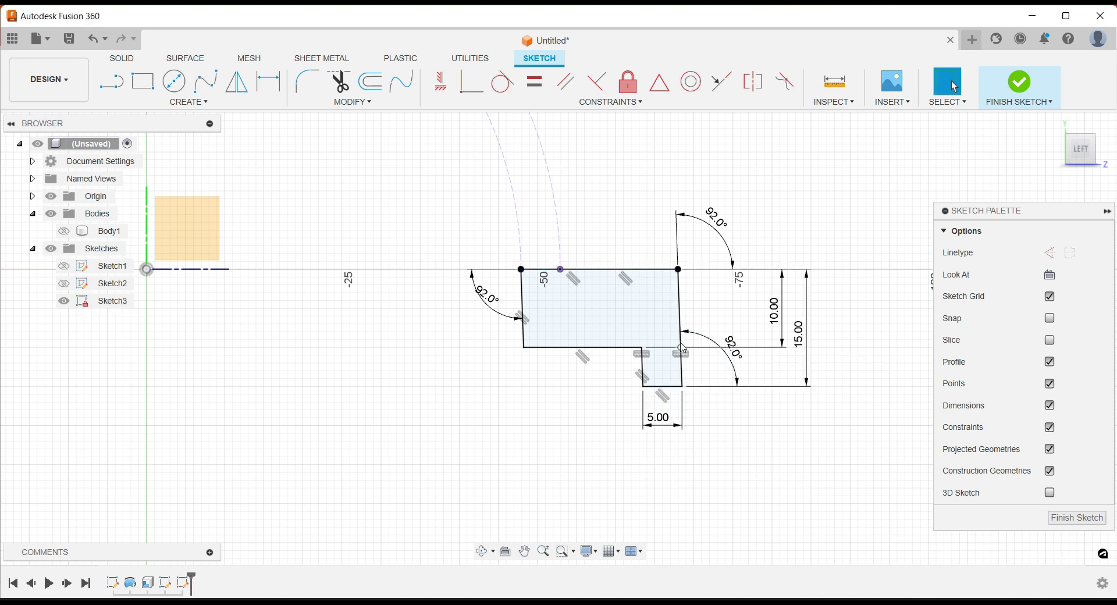
Delete the lower step's right edge and shift its bottom corner slightly left
{"action": "scroll", "coordinate": [707, 379], "scroll_direction": "up", "scroll_amount": 2}
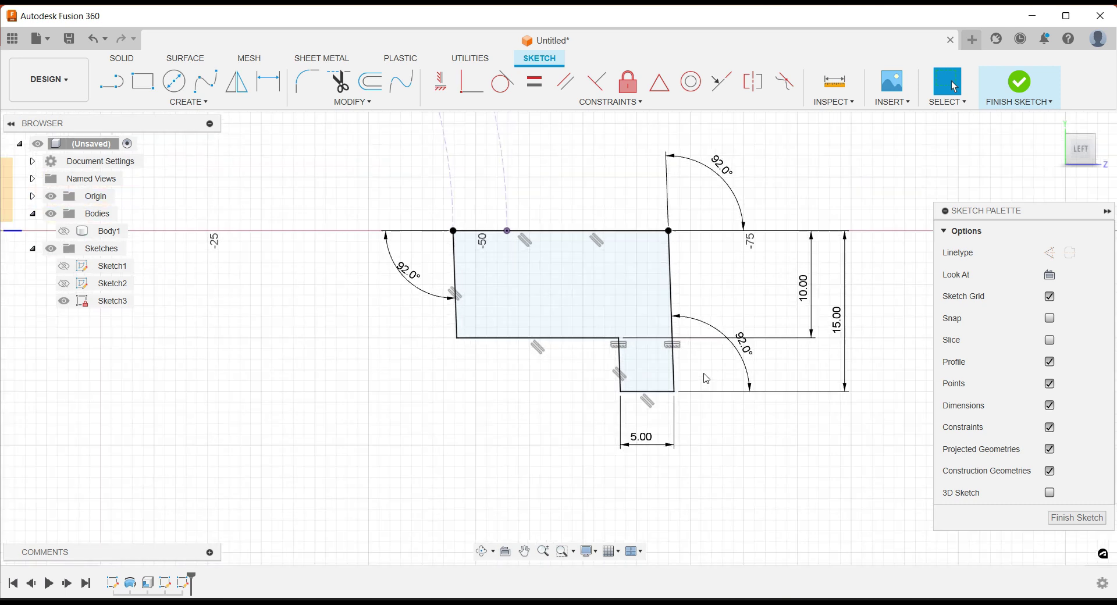
{"action": "scroll", "coordinate": [699, 357], "scroll_direction": "up", "scroll_amount": 3}
{"action": "scroll", "coordinate": [666, 316], "scroll_direction": "down", "scroll_amount": 1}
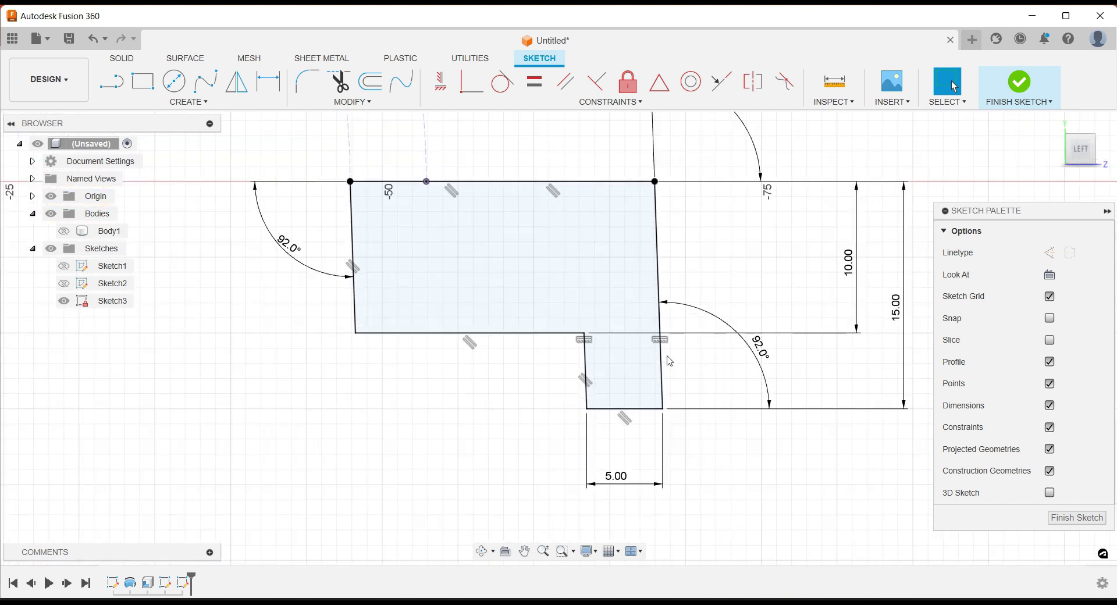
{"action": "scroll", "coordinate": [663, 313], "scroll_direction": "up", "scroll_amount": 1}
{"action": "scroll", "coordinate": [655, 352], "scroll_direction": "down", "scroll_amount": 2}
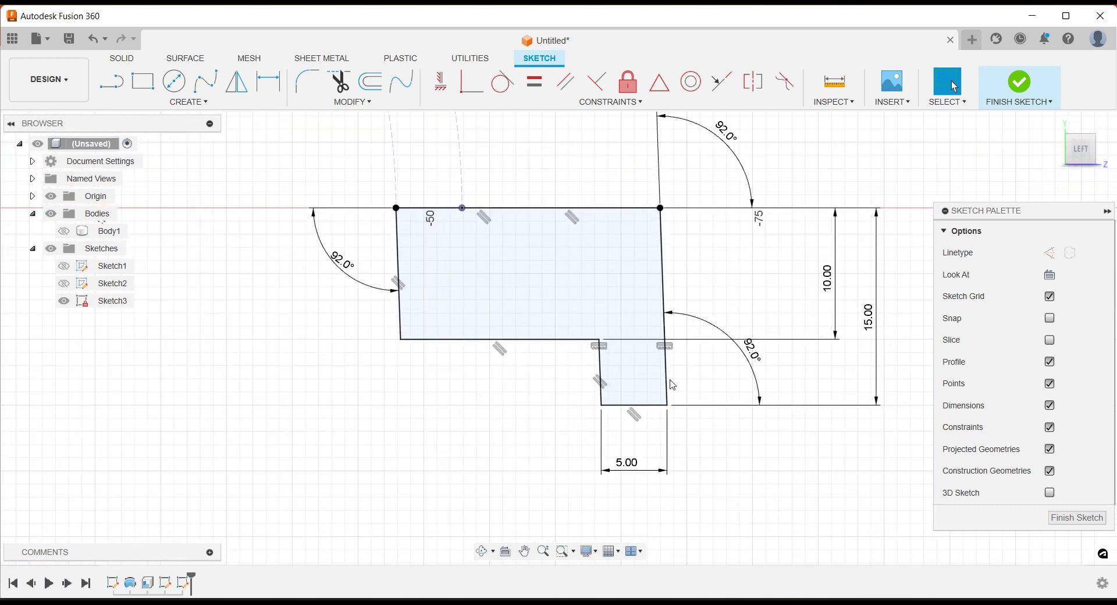
{"action": "scroll", "coordinate": [663, 367], "scroll_direction": "down", "scroll_amount": 3}
{"action": "scroll", "coordinate": [671, 379], "scroll_direction": "up", "scroll_amount": 3}
{"action": "scroll", "coordinate": [672, 387], "scroll_direction": "up", "scroll_amount": 2}
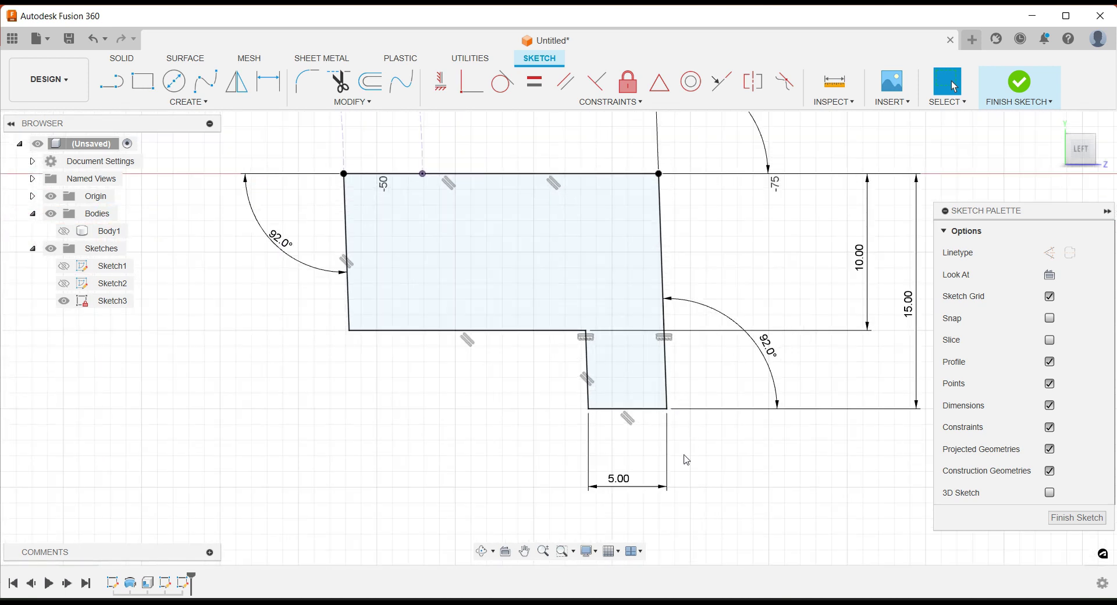
{"action": "left_click", "coordinate": [667, 398]}
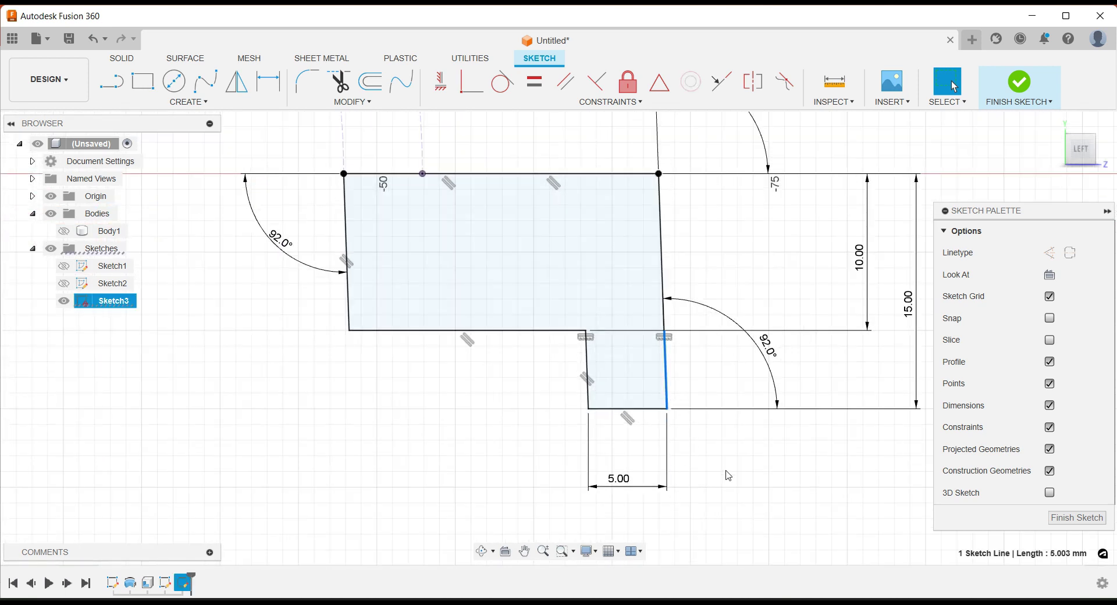
{"action": "key", "text": "Delete"}
{"action": "left_click_drag", "start_coordinate": [667, 410], "coordinate": [652, 409]}
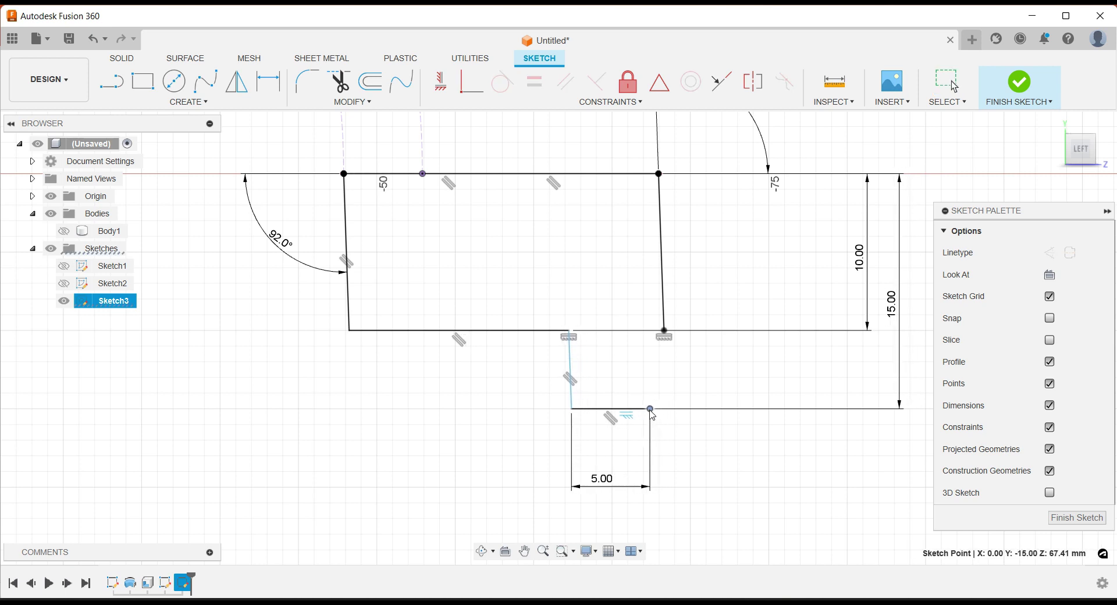
Redraw the lower step's right side as a slanted line from the upper section's corner
{"action": "left_click", "coordinate": [111, 82]}
{"action": "left_click", "coordinate": [668, 330]}
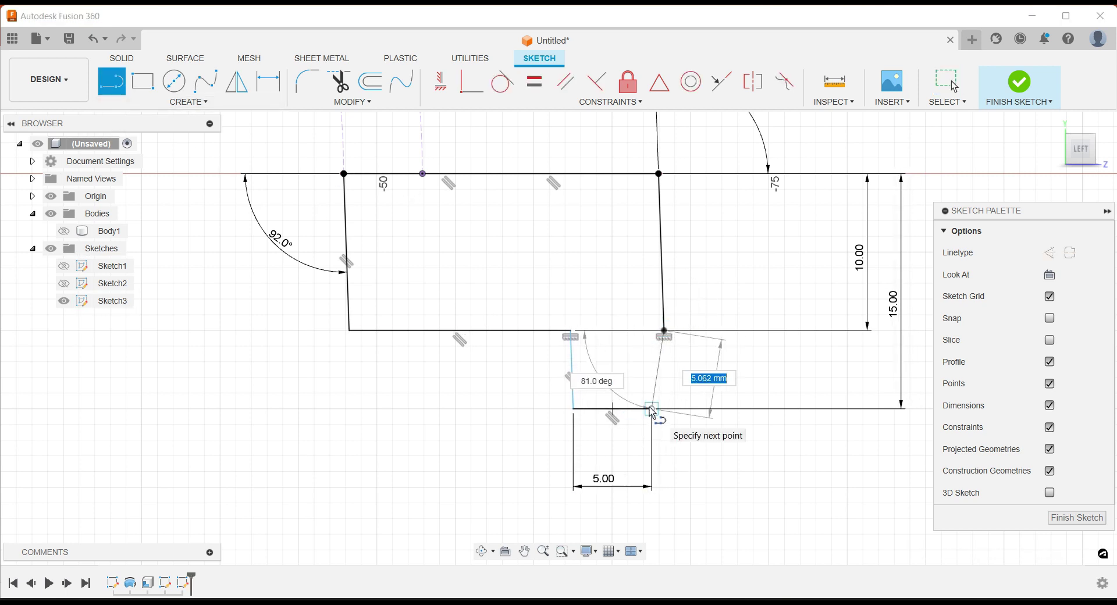
{"action": "left_click", "coordinate": [651, 409]}
{"action": "key", "text": "Escape"}
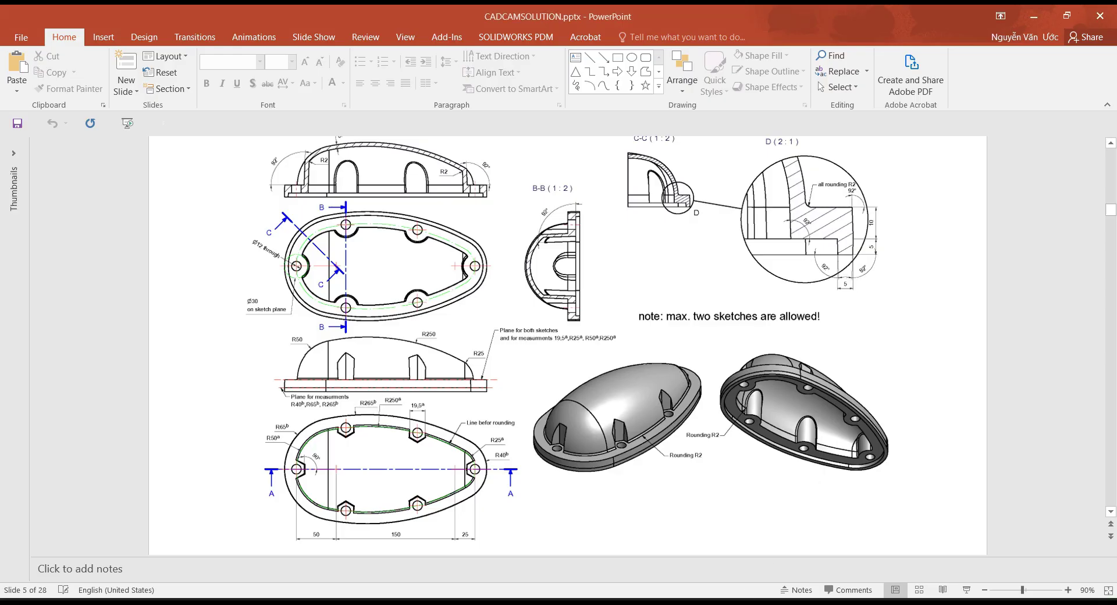
Fix the lower step's slanted right side with a 92.0° angle to the adjacent edge
{"action": "key", "text": "d"}
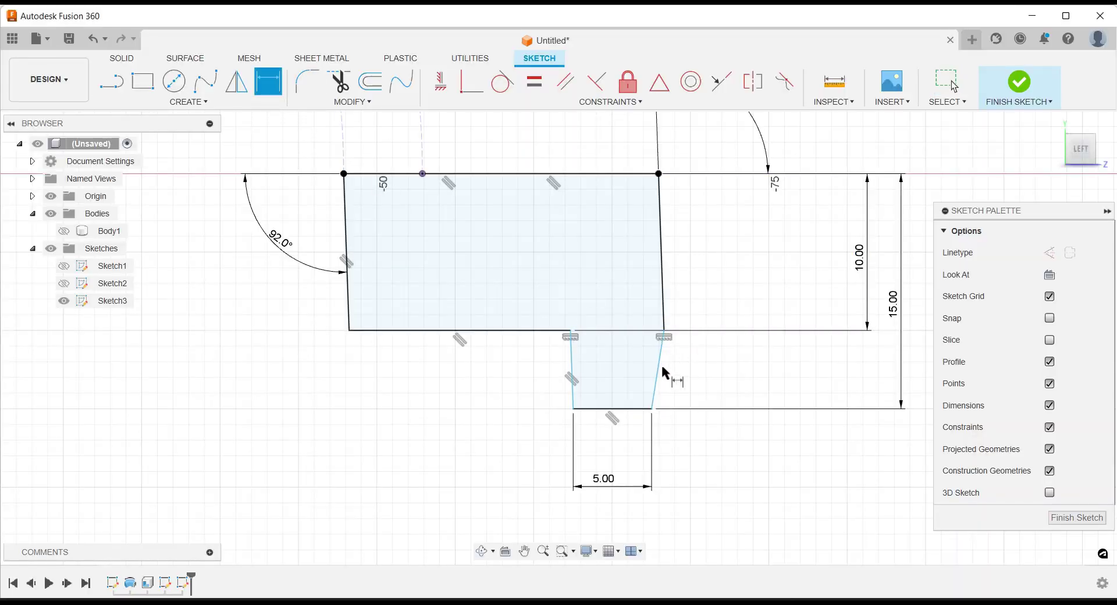
{"action": "left_click", "coordinate": [661, 364]}
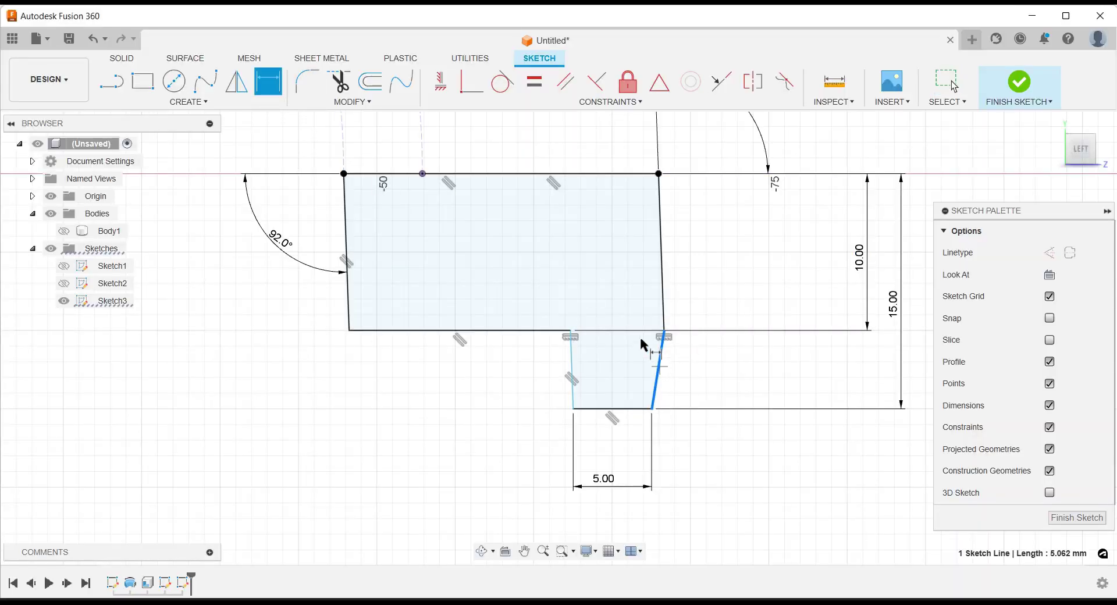
{"action": "left_click", "coordinate": [550, 329]}
{"action": "left_click", "coordinate": [706, 369]}
{"action": "type", "text": "9"}
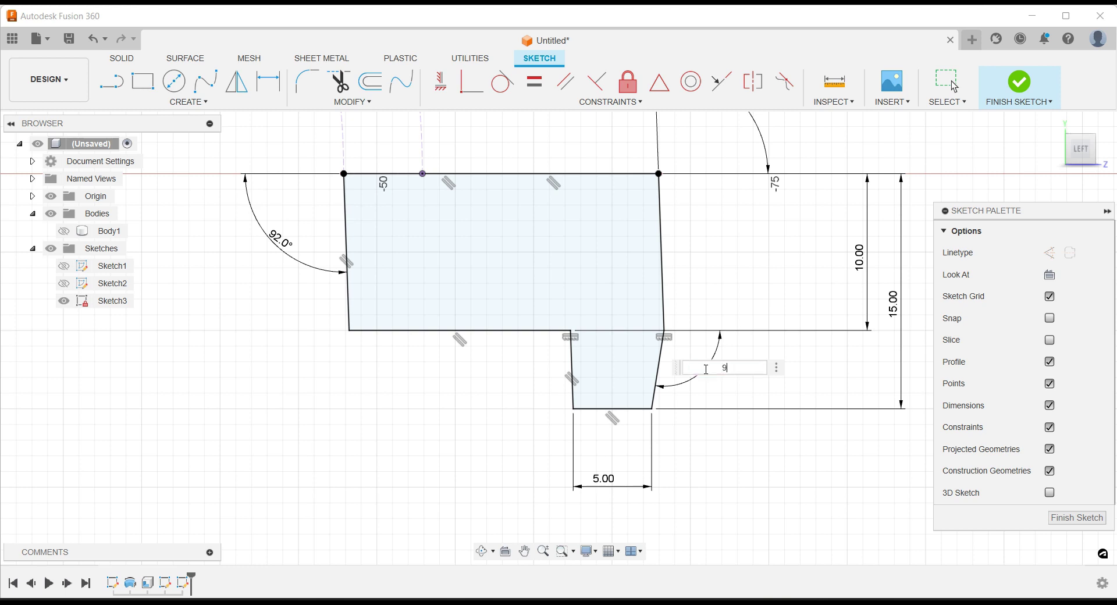
{"action": "type", "text": "2"}
{"action": "key", "text": "Return"}
{"action": "key", "text": "Escape"}
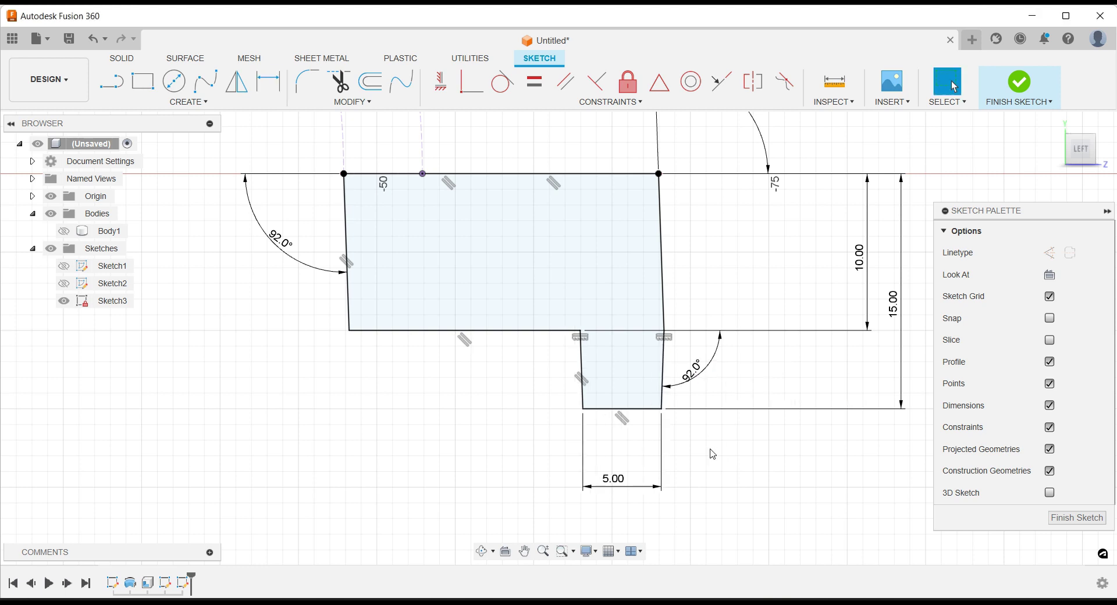
{"action": "scroll", "coordinate": [713, 454], "scroll_direction": "down", "scroll_amount": 3}
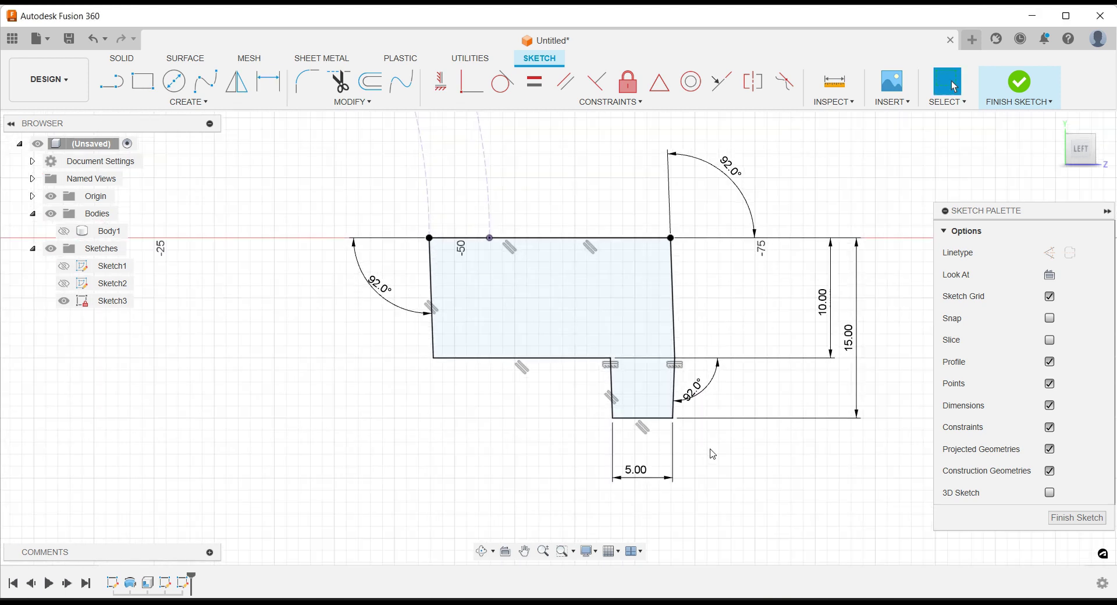
{"action": "scroll", "coordinate": [713, 454], "scroll_direction": "down", "scroll_amount": 3}
{"action": "scroll", "coordinate": [713, 454], "scroll_direction": "down", "scroll_amount": 1}
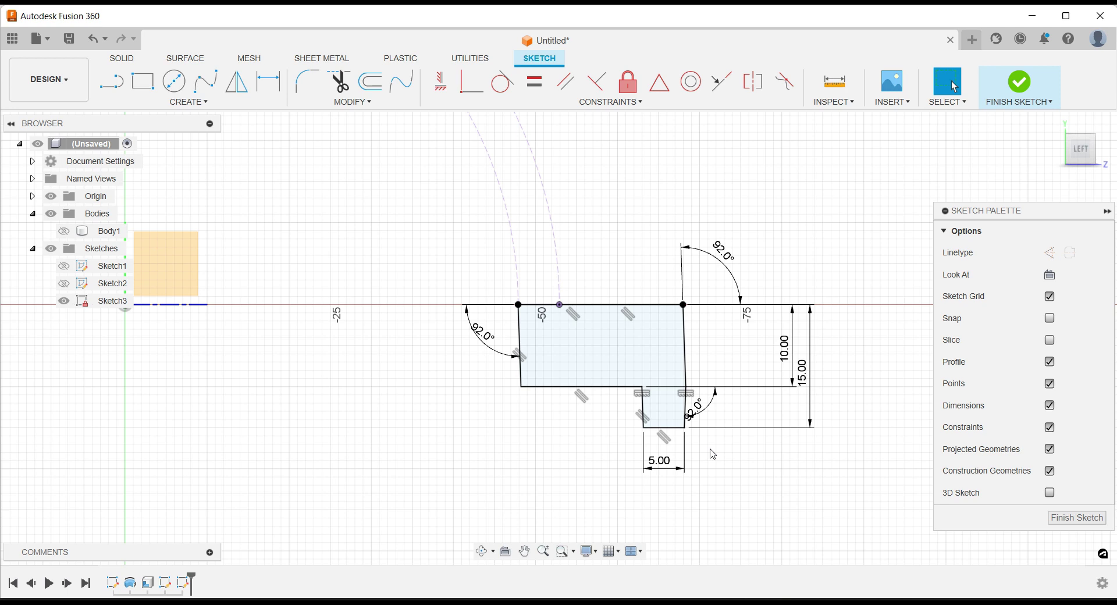
Finish Sketch3 and show the ellipse sketch in a tilted 3D view
{"action": "left_click", "coordinate": [1062, 518]}
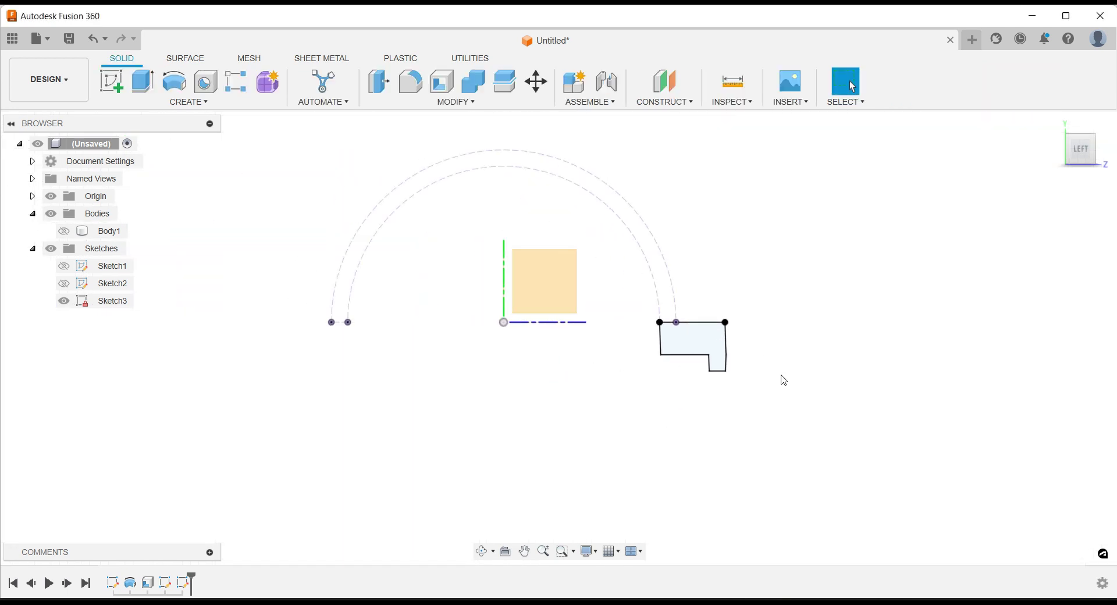
{"action": "mouse_move", "coordinate": [781, 381]}
{"action": "middle_mouse_down", "text": "shift"}
{"action": "mouse_move", "coordinate": [728, 393]}
{"action": "mouse_move", "coordinate": [285, 336]}
{"action": "middle_mouse_up", "text": "shift"}
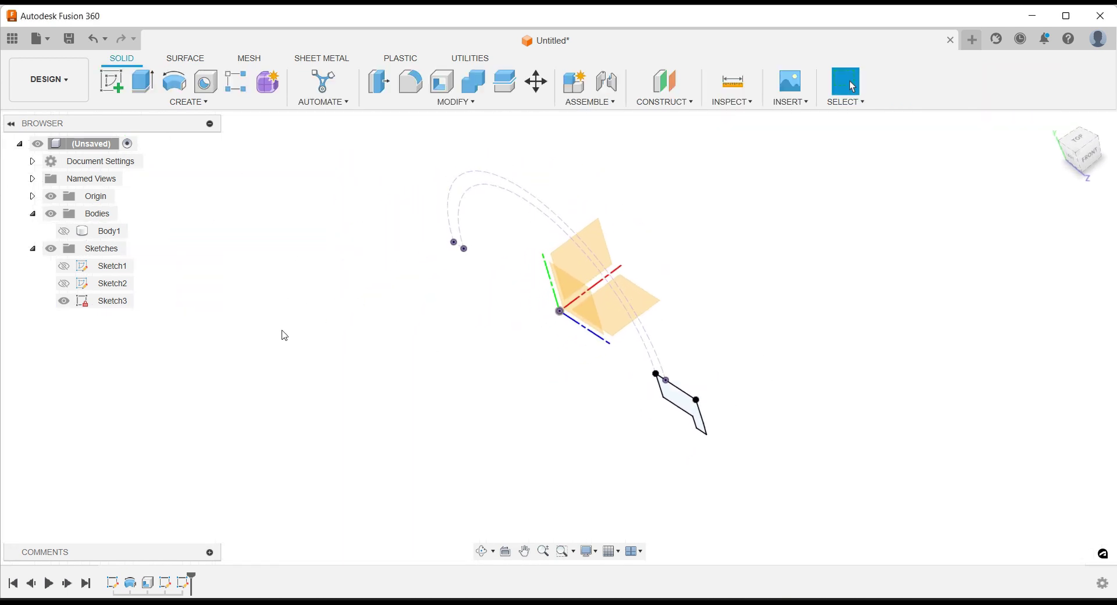
{"action": "left_click", "coordinate": [64, 283]}
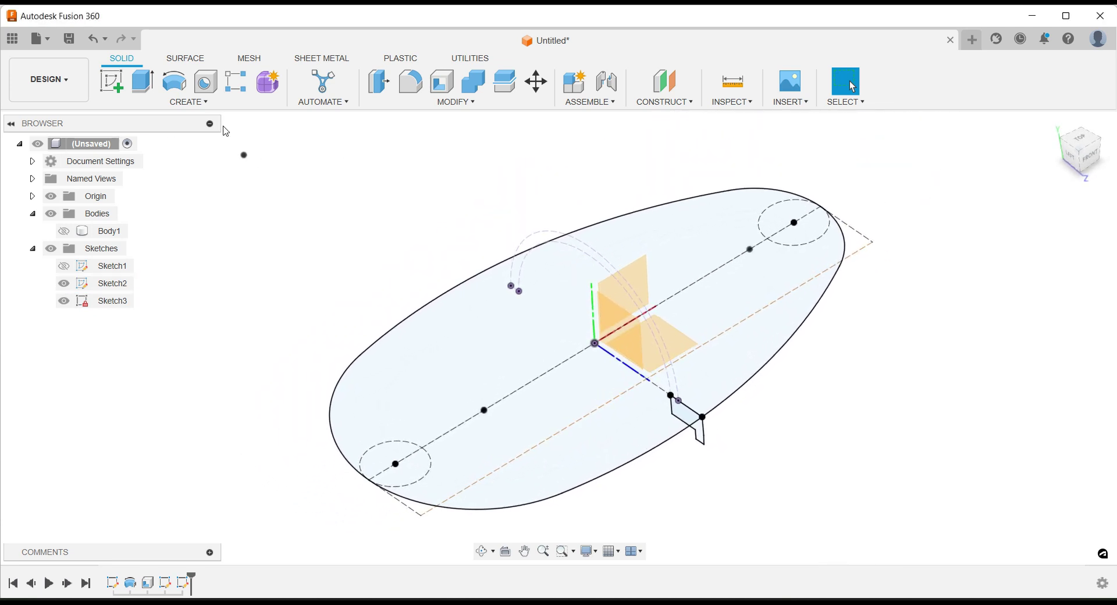
Try sweeping the rim profile along the outer ellipse, cancel the failed sweep, and show Body1
{"action": "left_click", "coordinate": [192, 102]}
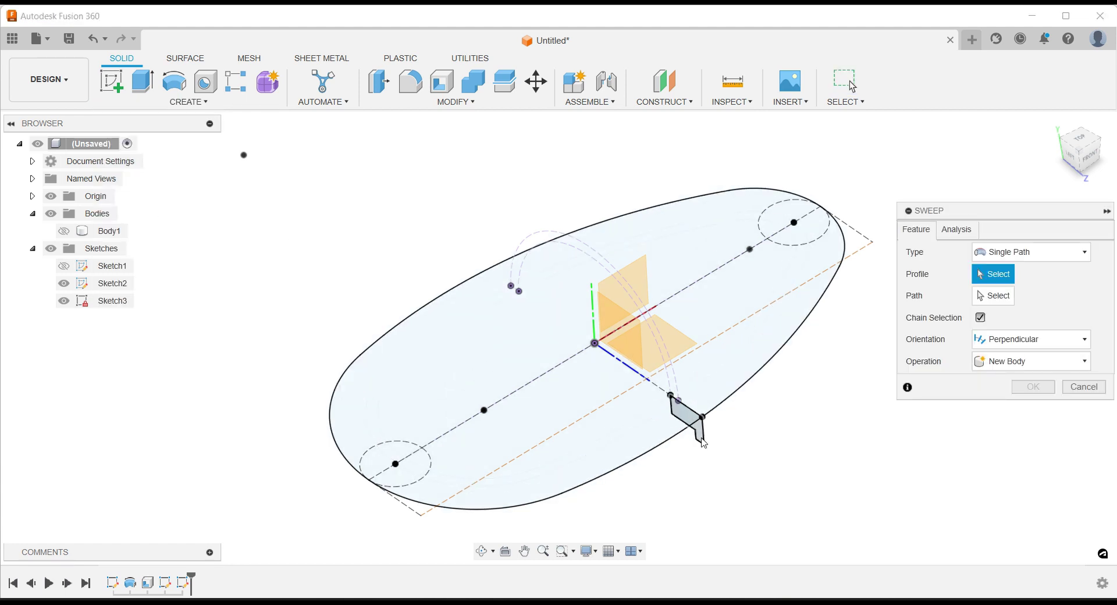
{"action": "left_click", "coordinate": [993, 297]}
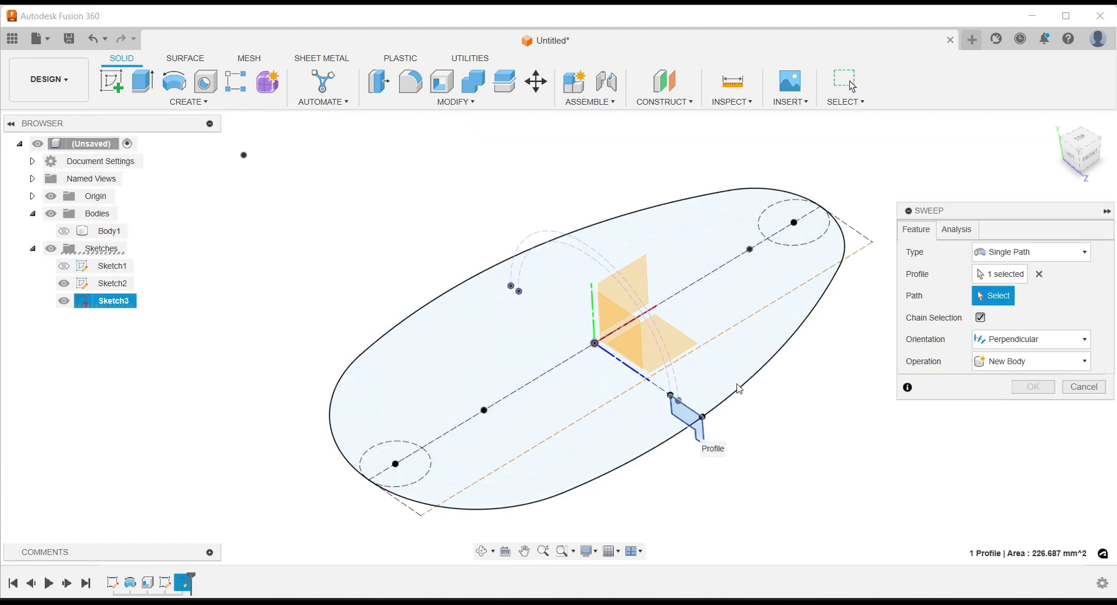
{"action": "left_click", "coordinate": [738, 385]}
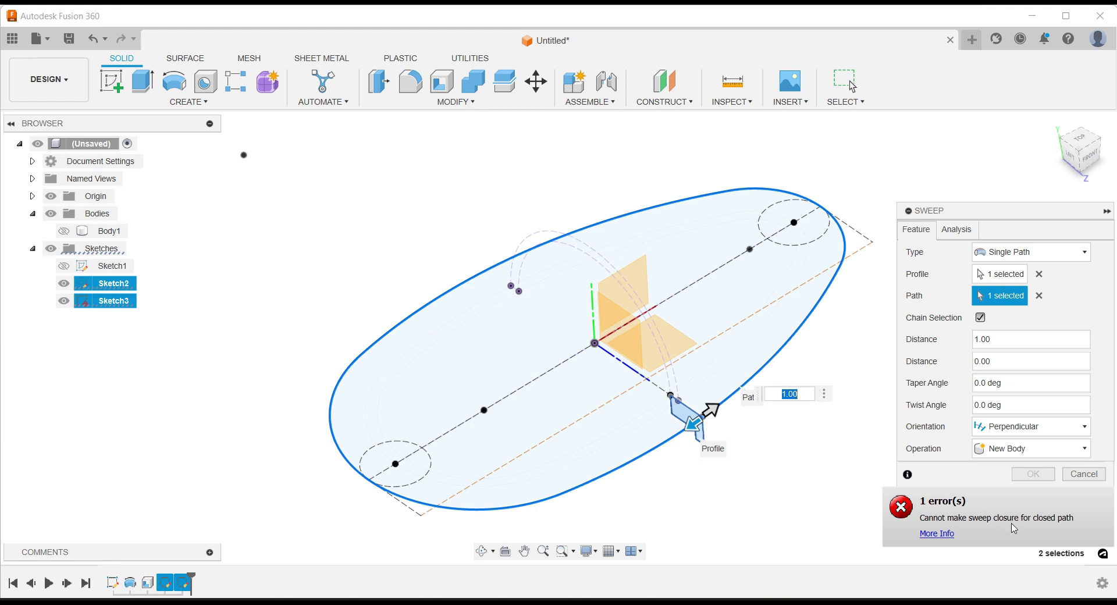
{"action": "left_click", "coordinate": [1084, 473]}
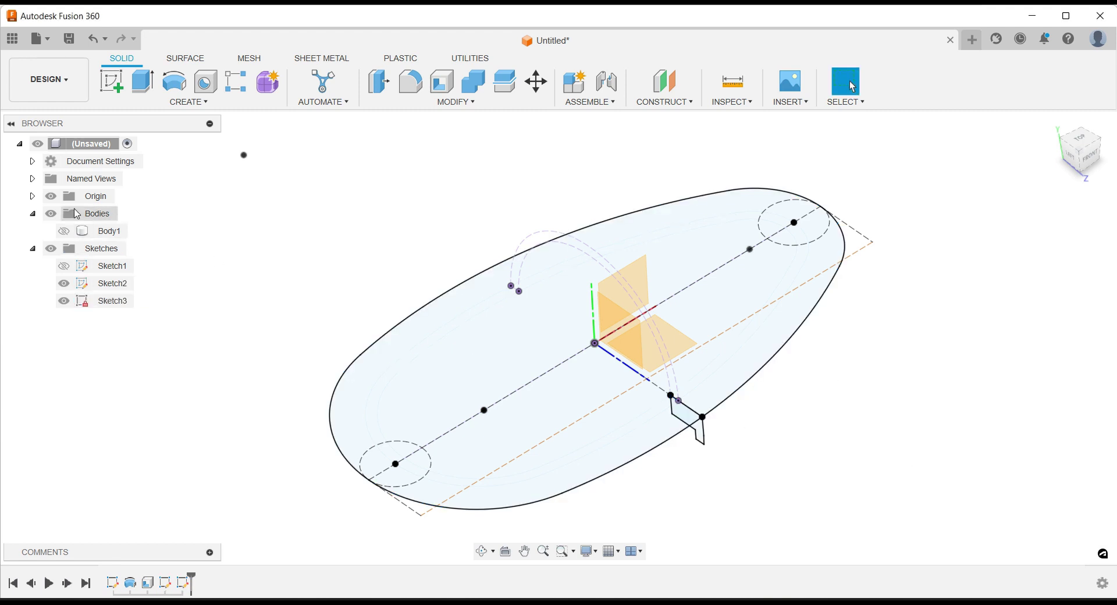
{"action": "left_click", "coordinate": [64, 231]}
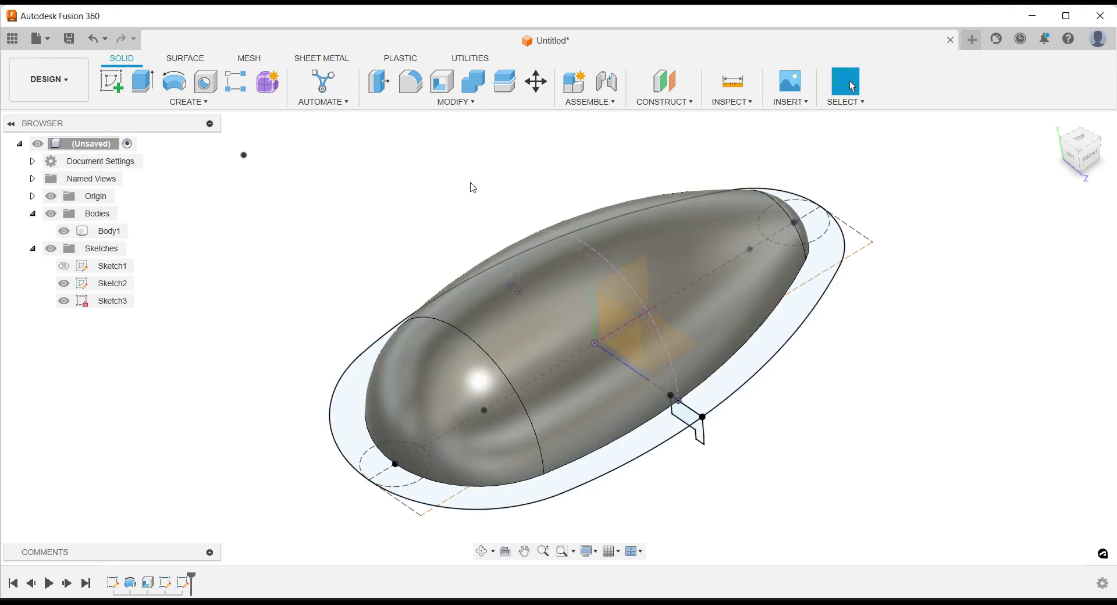
{"action": "left_click", "coordinate": [188, 102]}
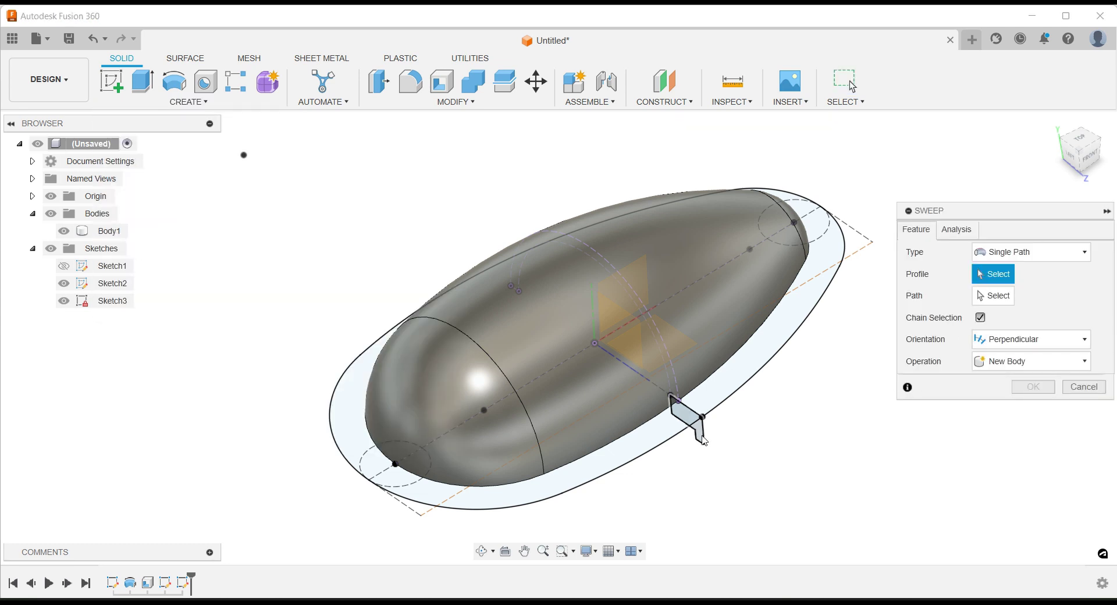
Sweep the Sketch3 rim profile along the shell's opening edge, joined to Body1
{"action": "left_click", "coordinate": [703, 441]}
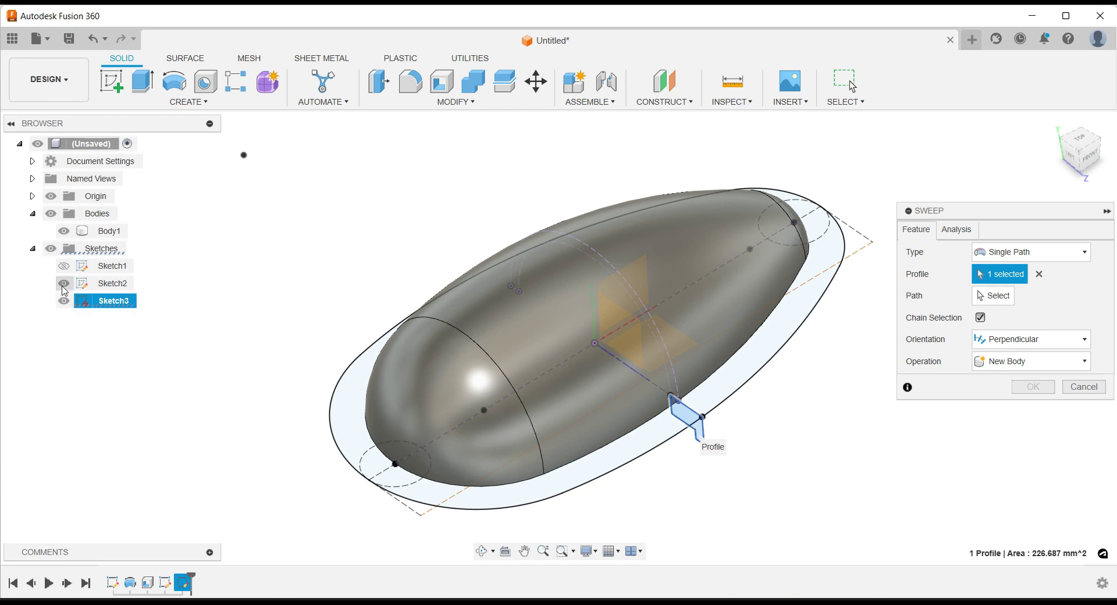
{"action": "left_click", "coordinate": [64, 284]}
{"action": "left_click", "coordinate": [993, 295]}
{"action": "mouse_move", "coordinate": [840, 481]}
{"action": "middle_mouse_down", "text": "shift"}
{"action": "mouse_move", "coordinate": [800, 485]}
{"action": "mouse_move", "coordinate": [703, 329]}
{"action": "middle_mouse_up", "text": "shift"}
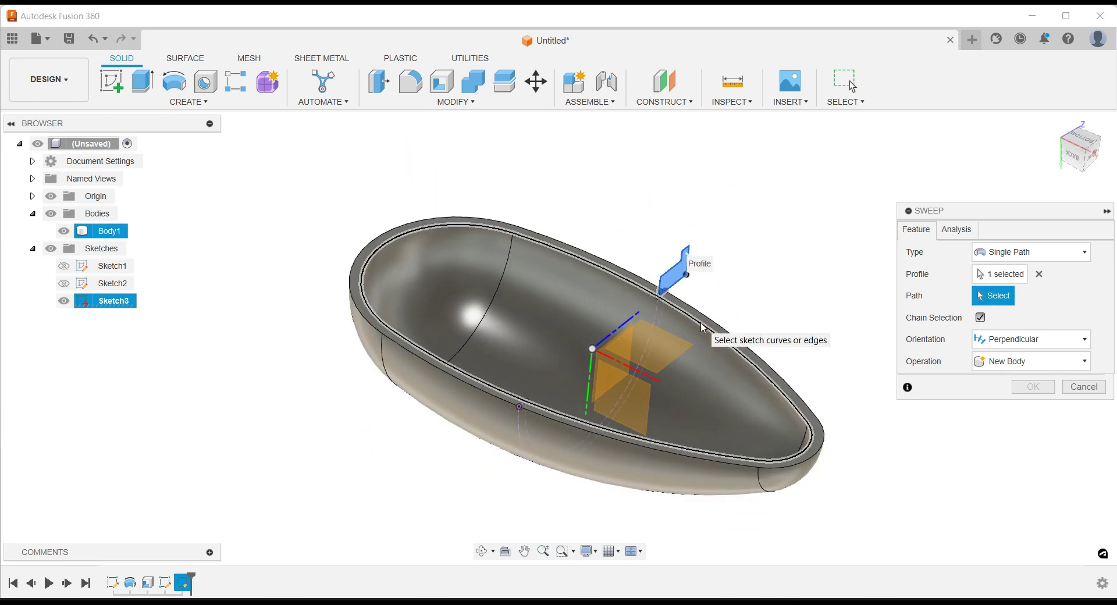
{"action": "left_click", "coordinate": [703, 328]}
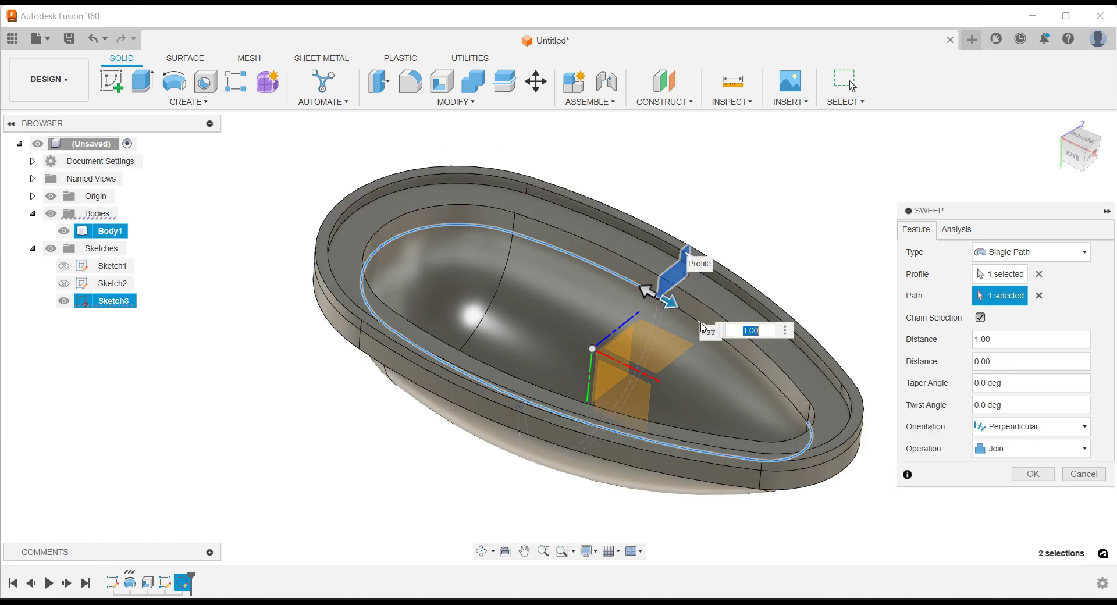
{"action": "left_click", "coordinate": [1034, 474]}
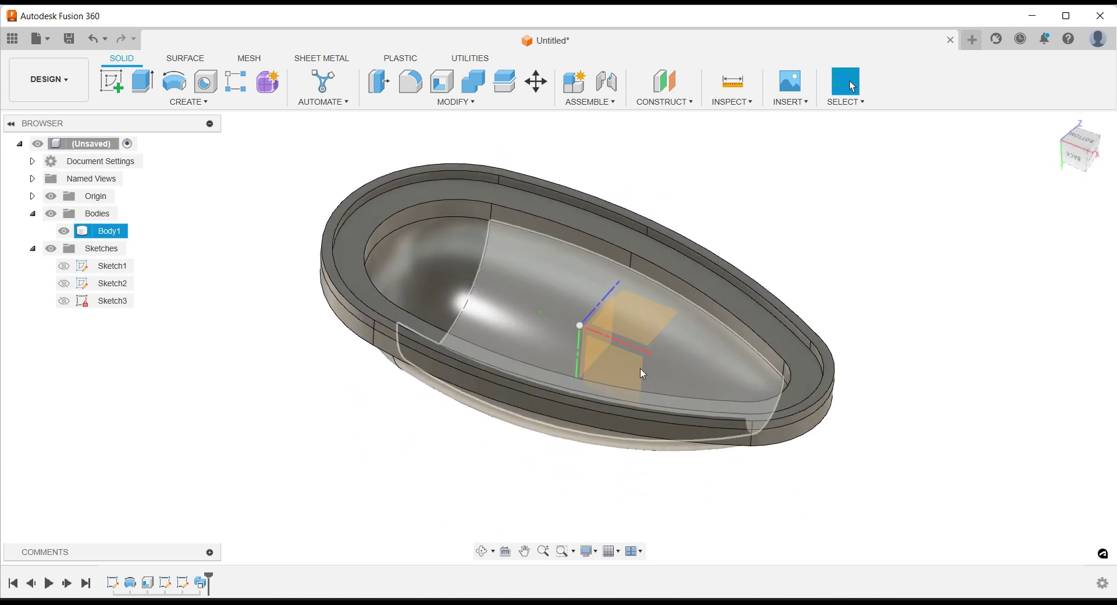
{"action": "key", "text": "alt+Tab"}
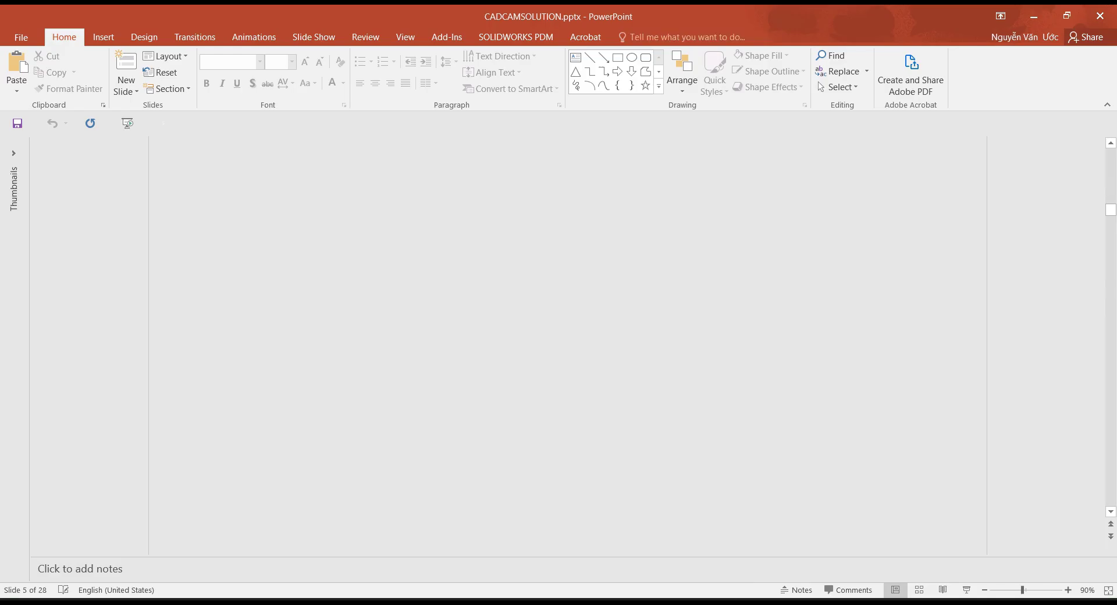
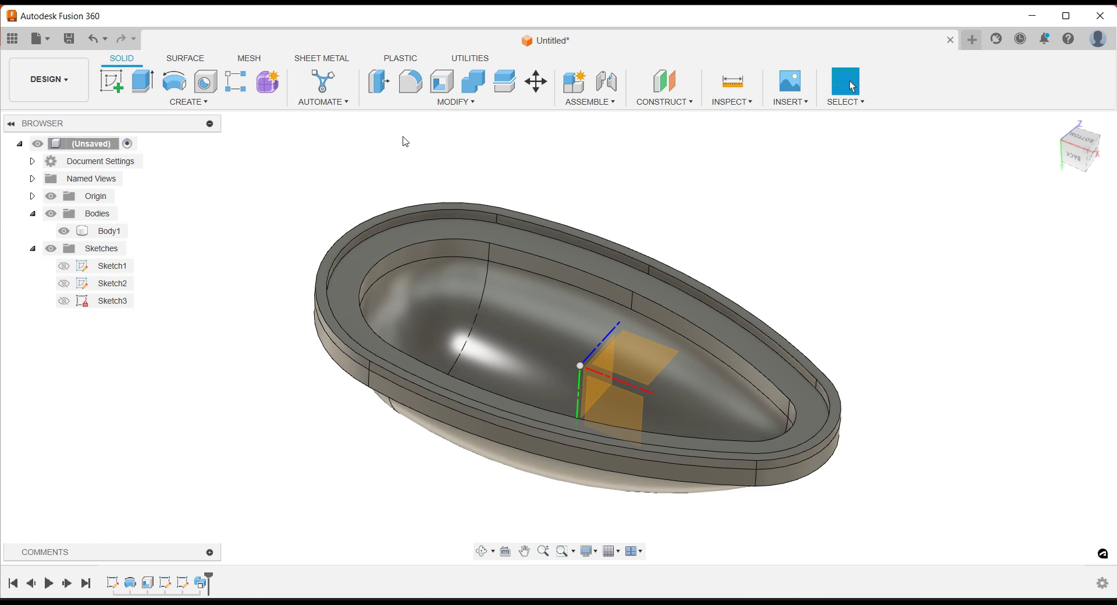
Create a construction plane offset -10 mm from the XZ plane
{"action": "left_click", "coordinate": [687, 103]}
{"action": "left_click", "coordinate": [682, 114]}
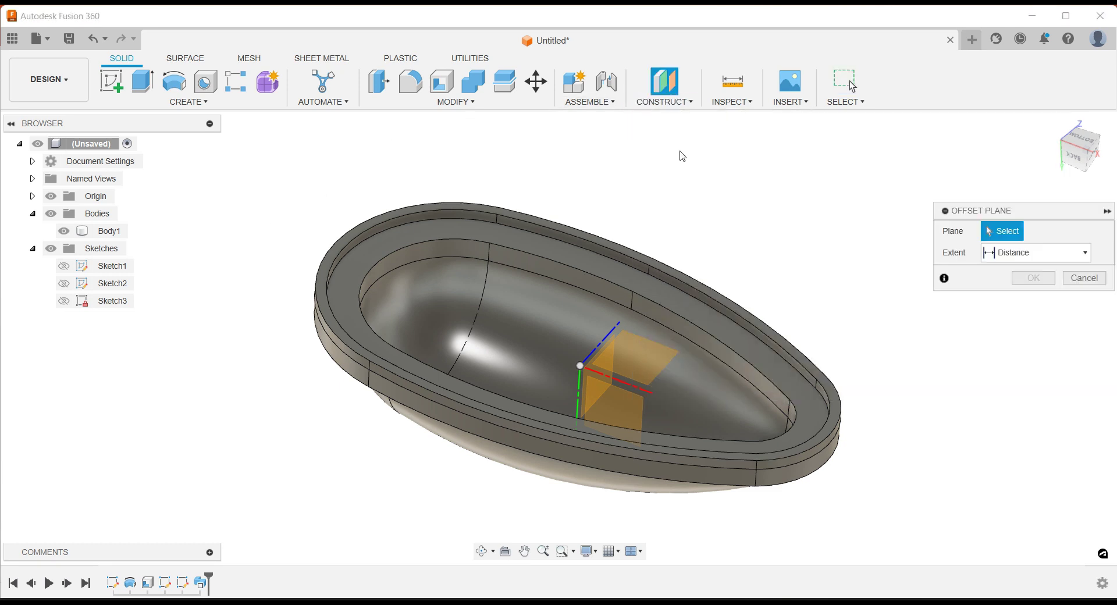
{"action": "left_click", "coordinate": [616, 352]}
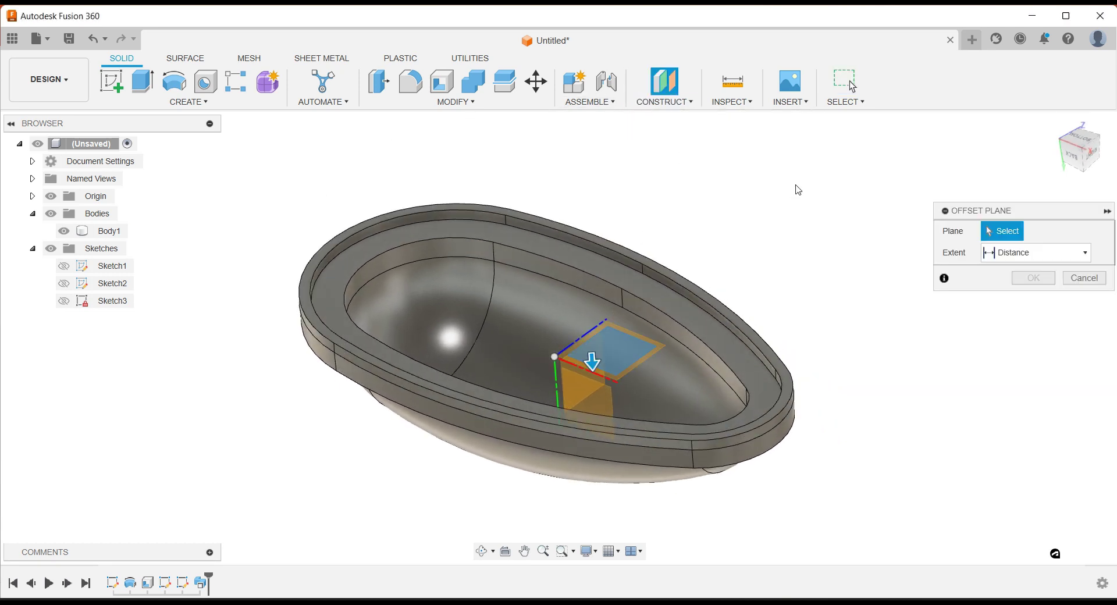
{"action": "type", "text": "-10"}
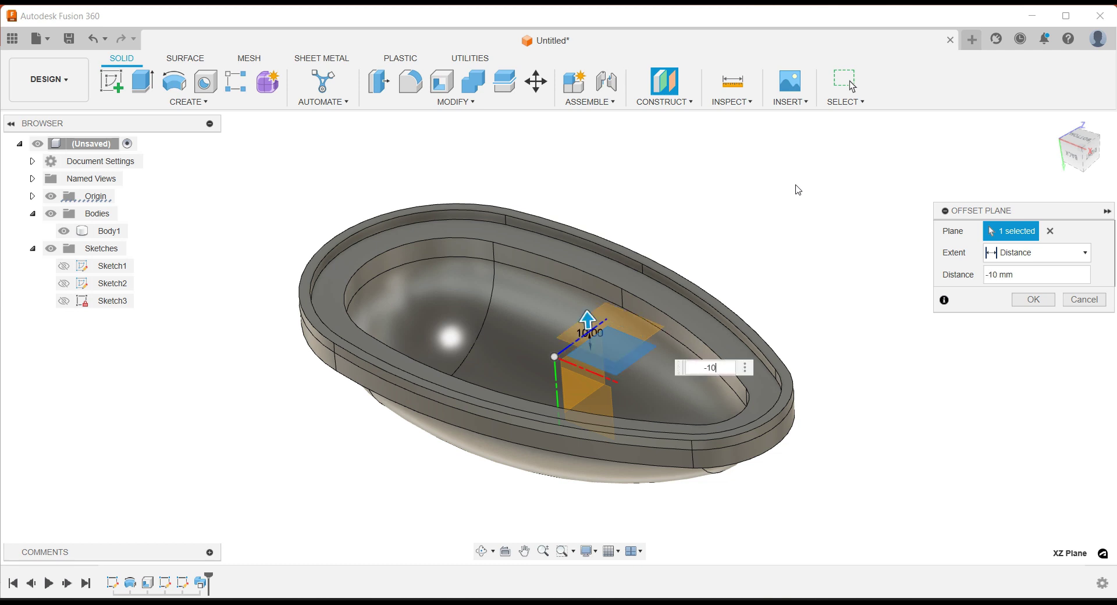
{"action": "left_click", "coordinate": [1029, 300]}
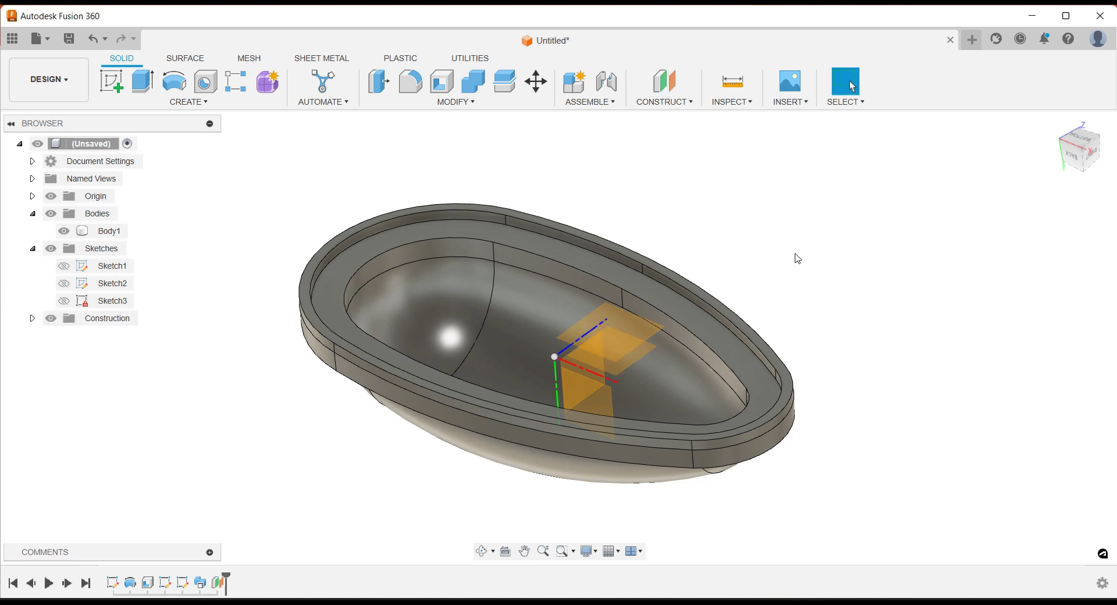
{"action": "left_click", "coordinate": [105, 90]}
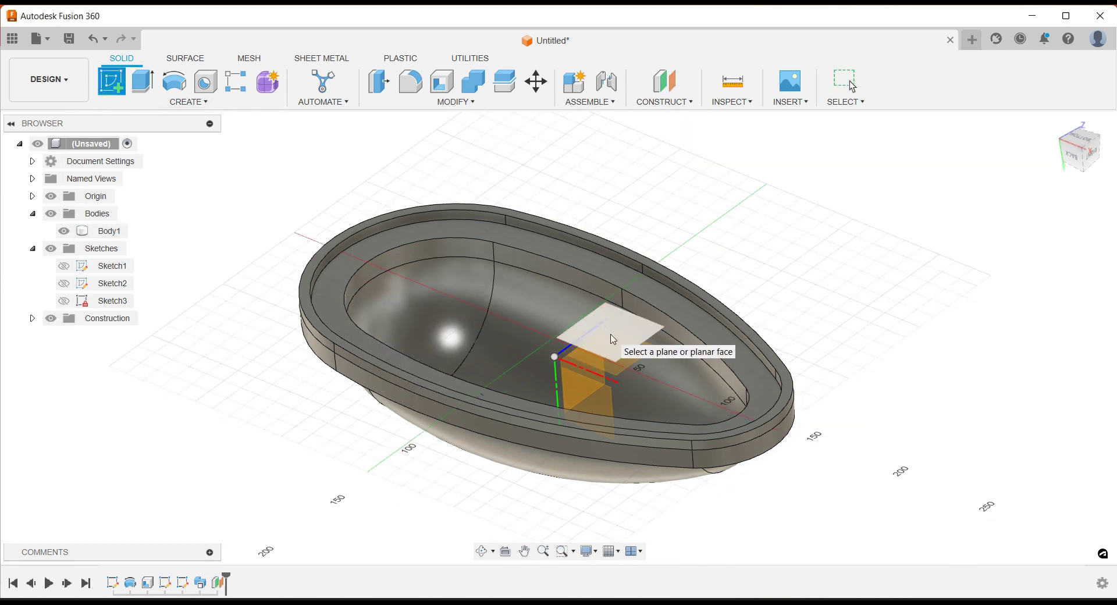
Place the new sketch on the offset plane, viewed from the top, with Sketch2 shown
{"action": "left_click", "coordinate": [610, 336]}
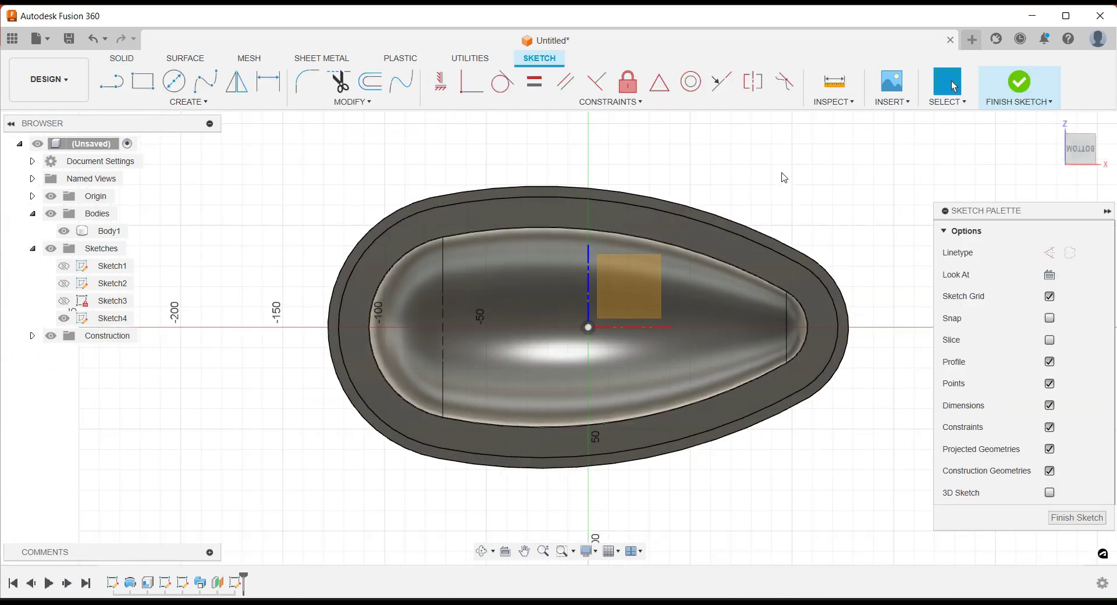
{"action": "middle_click_drag", "start_coordinate": [784, 177], "coordinate": [786, 387], "text": "shift"}
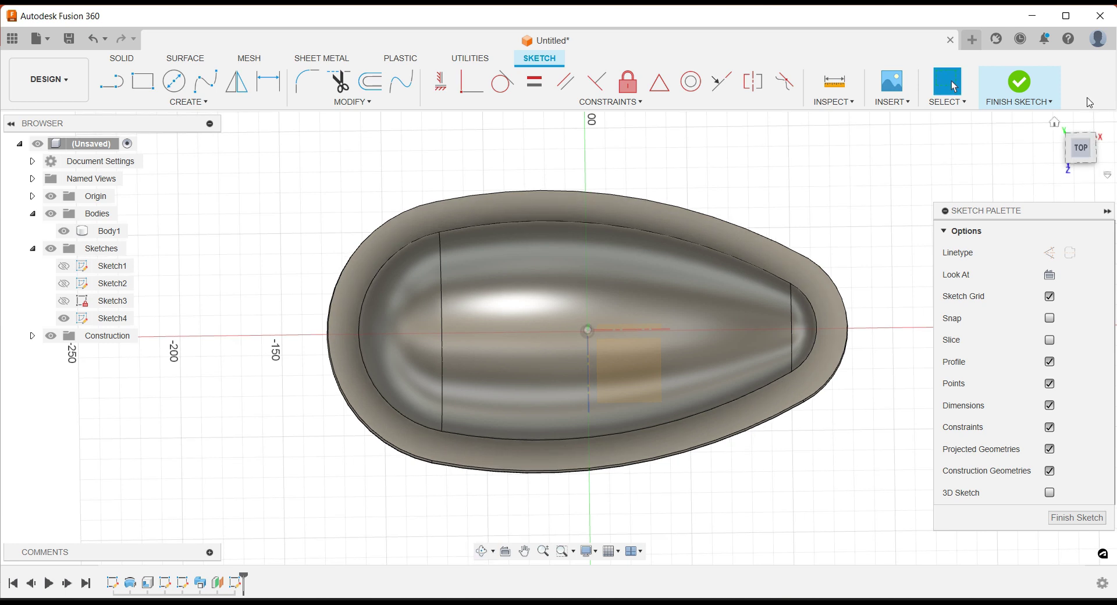
{"action": "left_click", "coordinate": [1083, 149]}
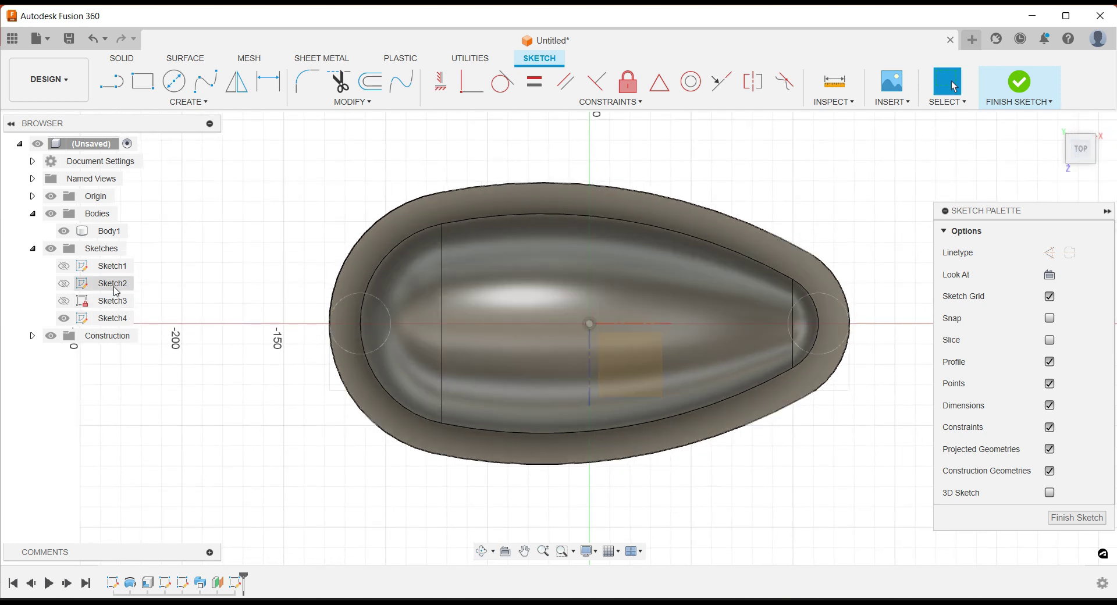
{"action": "left_click", "coordinate": [64, 284]}
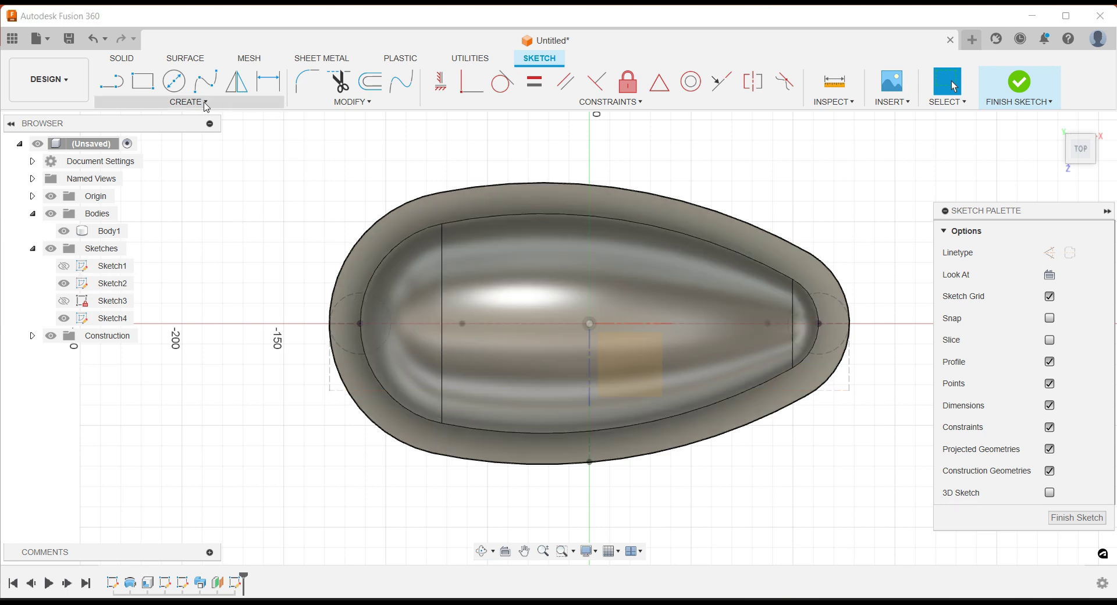
Project both end circles and the inner top, bottom and right edges, then hide Body1
{"action": "left_click", "coordinate": [201, 103]}
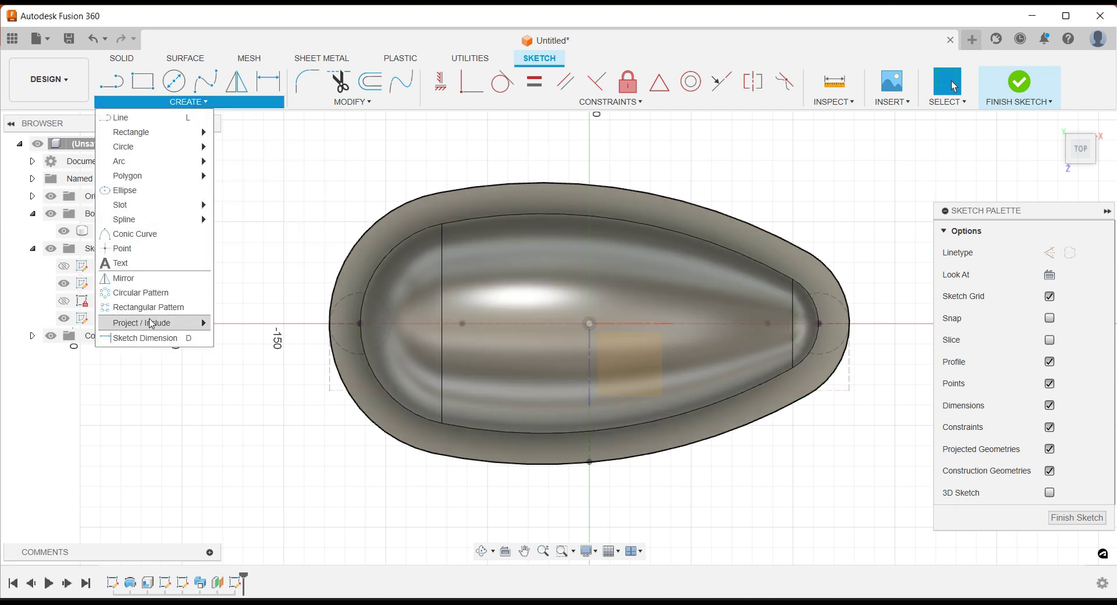
{"action": "mouse_move", "coordinate": [152, 323]}
{"action": "left_click", "coordinate": [233, 319]}
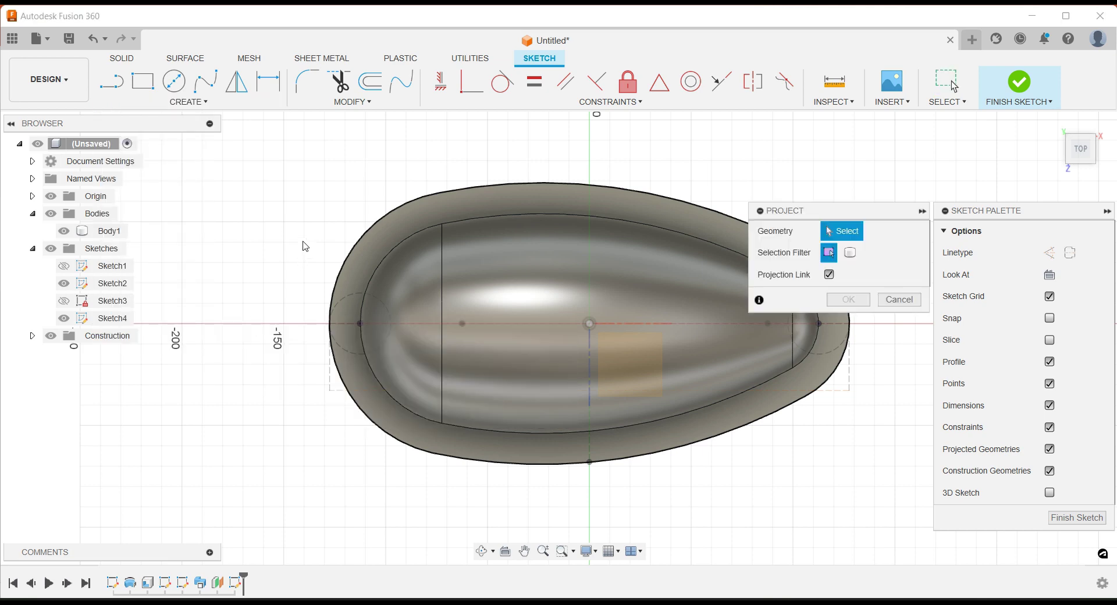
{"action": "left_click", "coordinate": [356, 307]}
{"action": "left_click", "coordinate": [825, 355]}
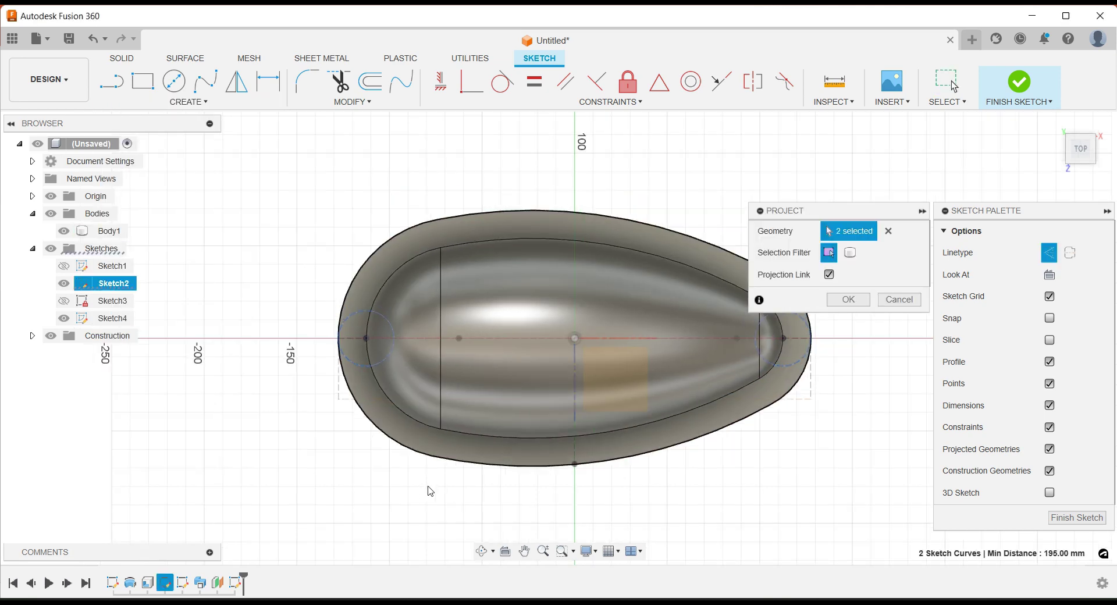
{"action": "middle_click_drag", "start_coordinate": [569, 499], "coordinate": [501, 489]}
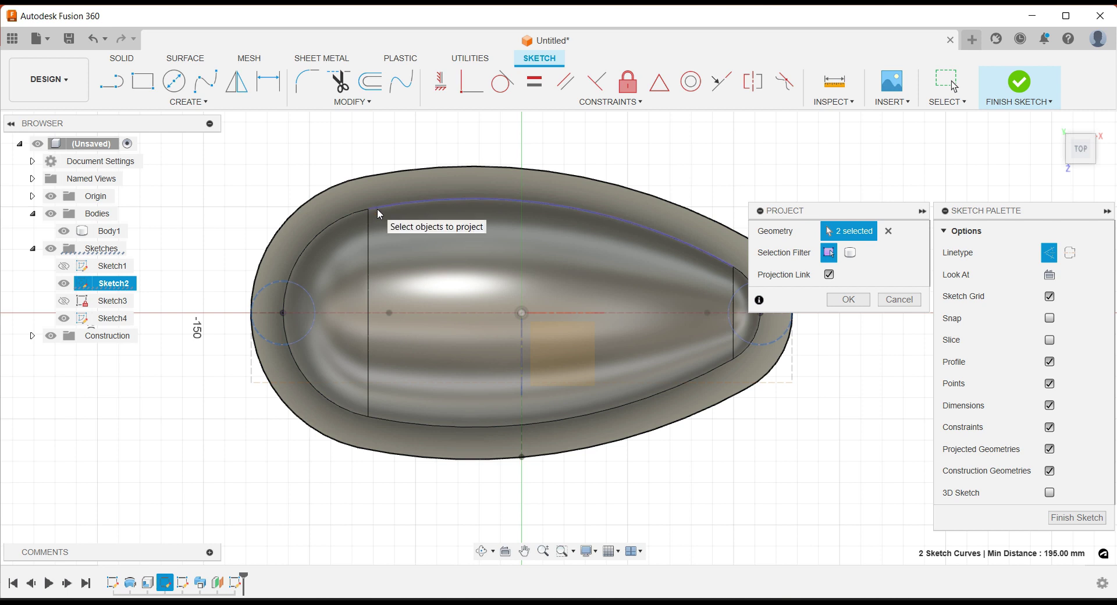
{"action": "left_click", "coordinate": [376, 219]}
{"action": "left_click", "coordinate": [396, 427]}
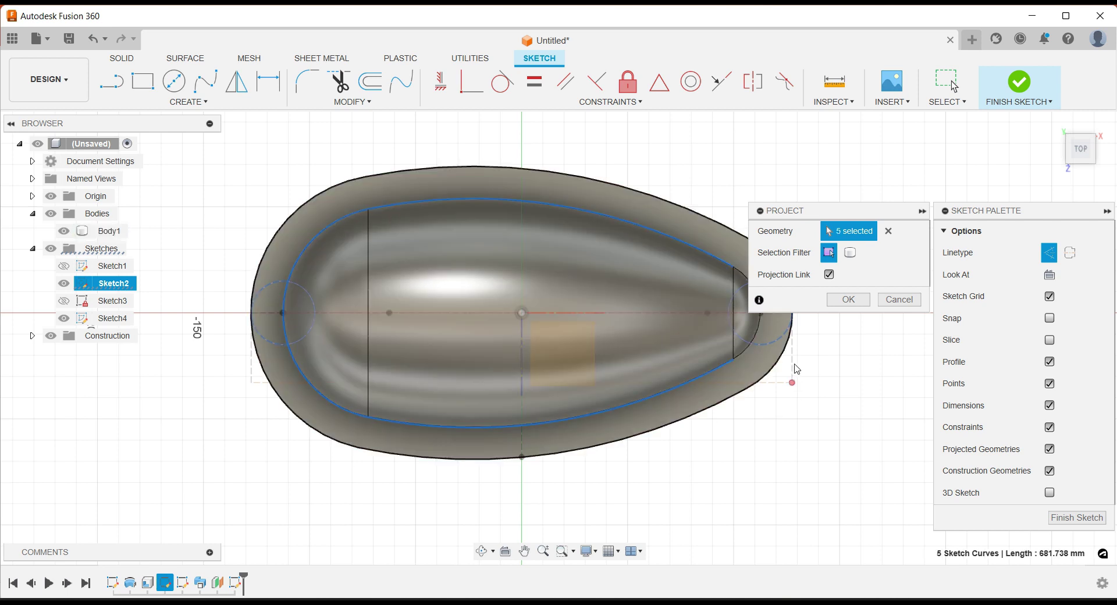
{"action": "left_click", "coordinate": [747, 354]}
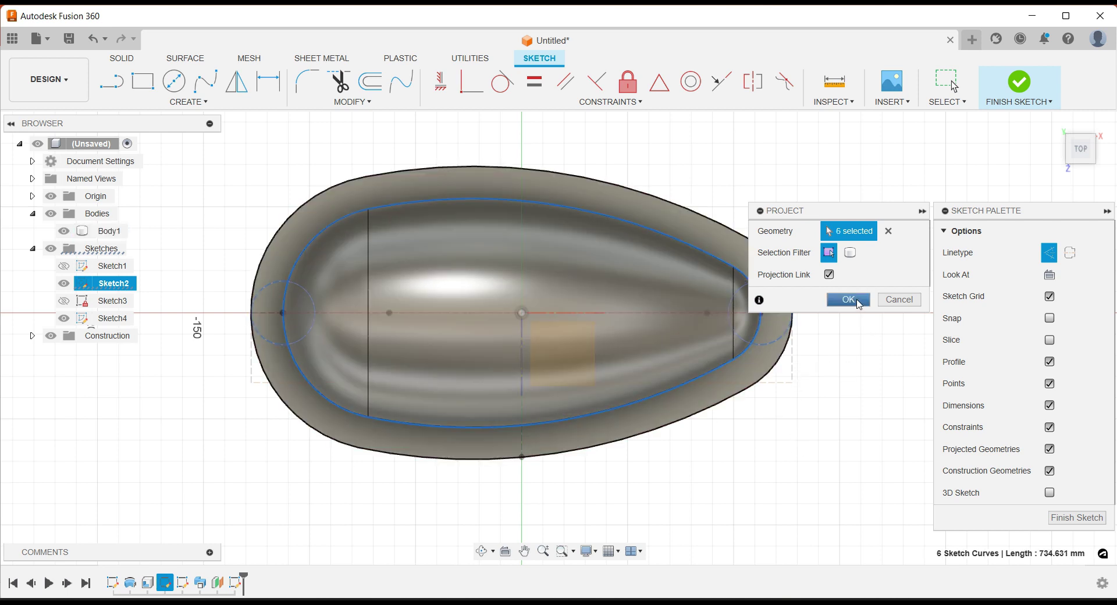
{"action": "left_click", "coordinate": [848, 300]}
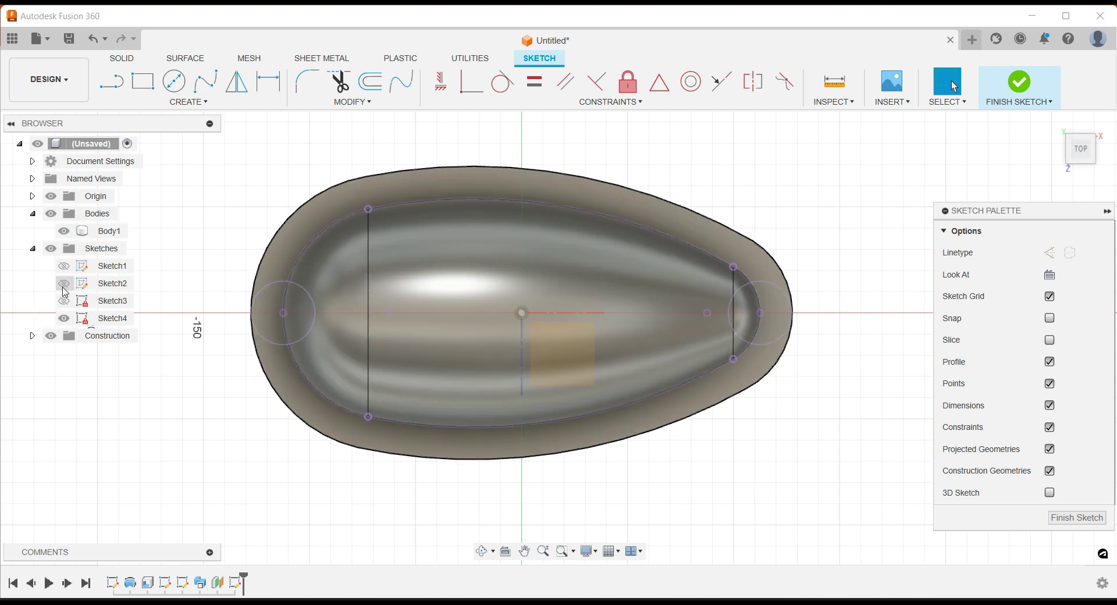
{"action": "left_click", "coordinate": [65, 231]}
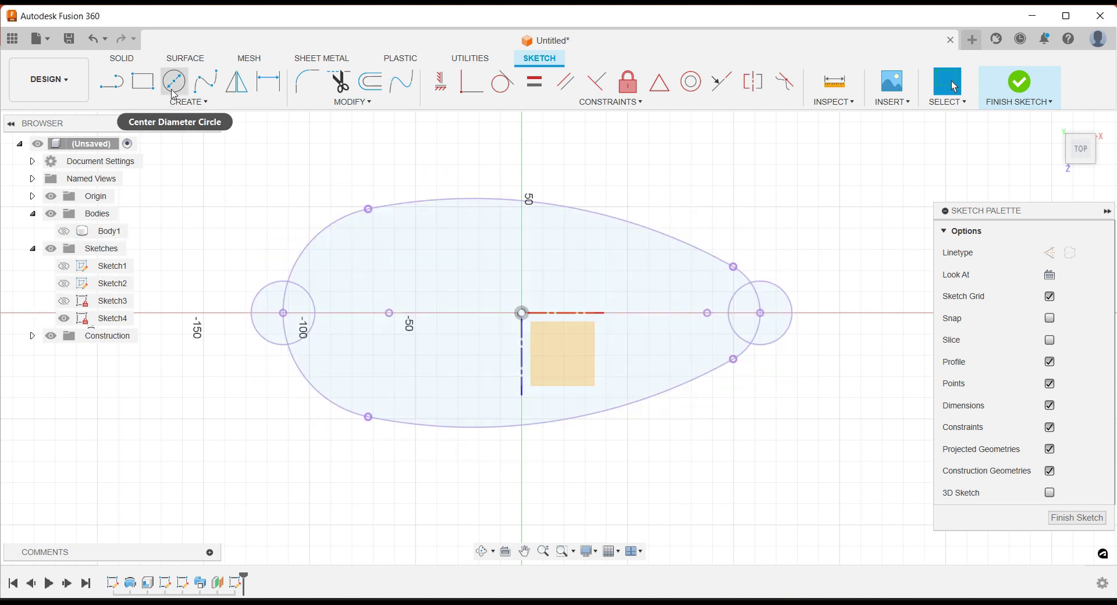
Draw two diameter circles on the upper-left and upper-right parts of the outline
{"action": "left_click", "coordinate": [174, 81]}
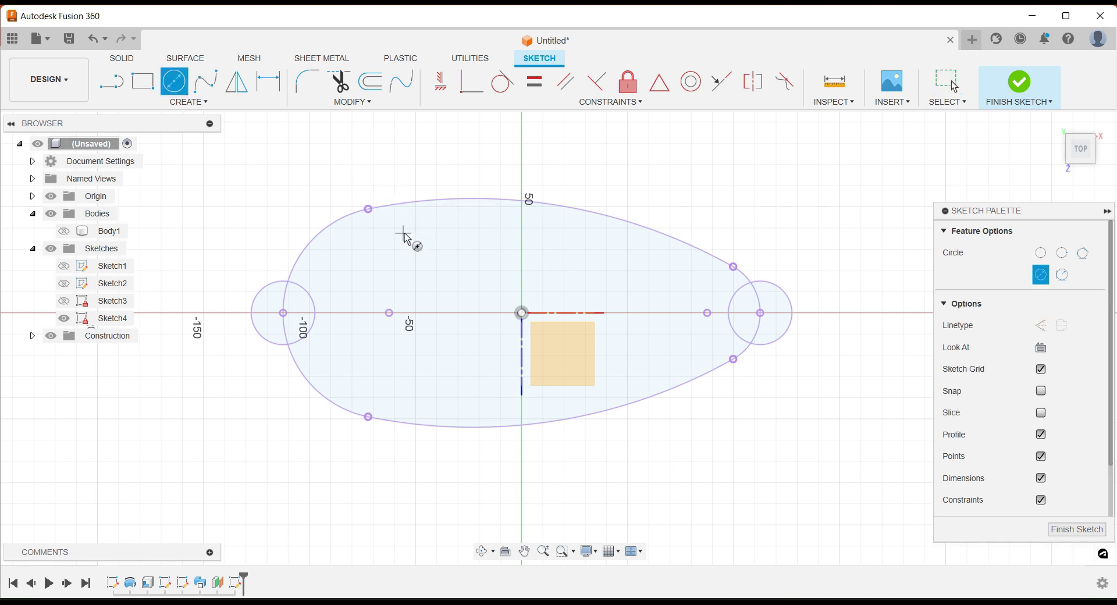
{"action": "scroll", "coordinate": [406, 237], "scroll_direction": "up", "scroll_amount": 2}
{"action": "left_click", "coordinate": [728, 222]}
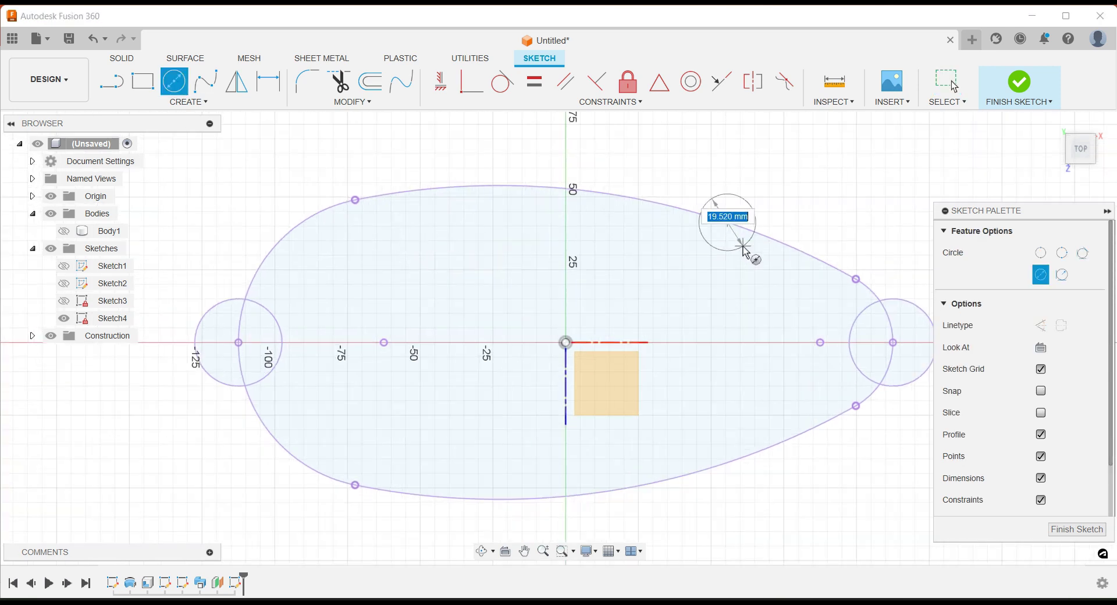
{"action": "left_click", "coordinate": [753, 247]}
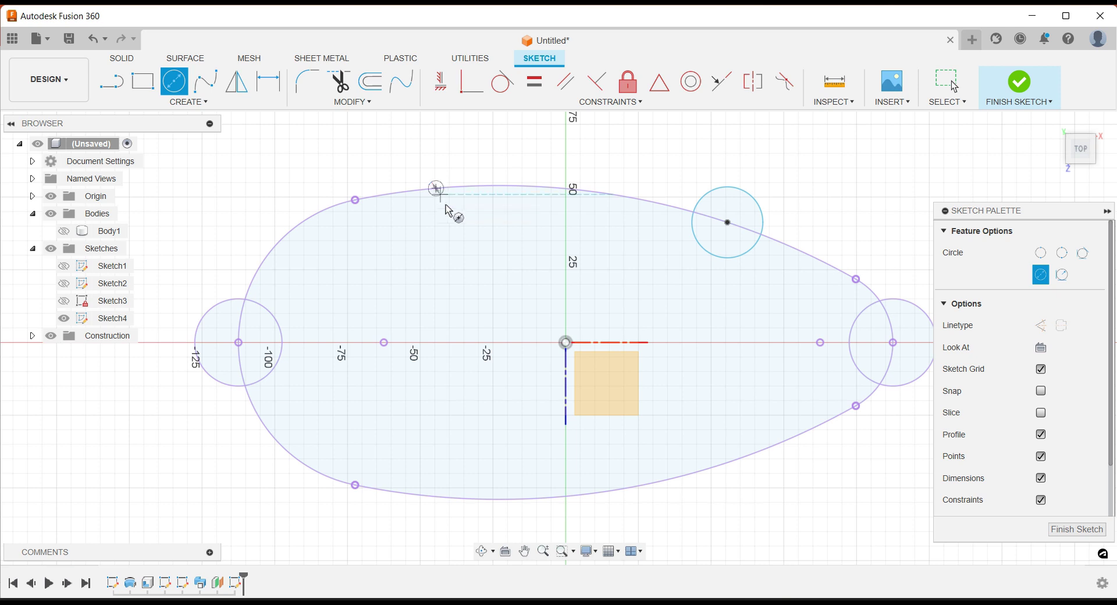
{"action": "left_click", "coordinate": [436, 189]}
{"action": "left_click", "coordinate": [456, 220]}
{"action": "scroll", "coordinate": [506, 152], "scroll_direction": "down", "scroll_amount": 1}
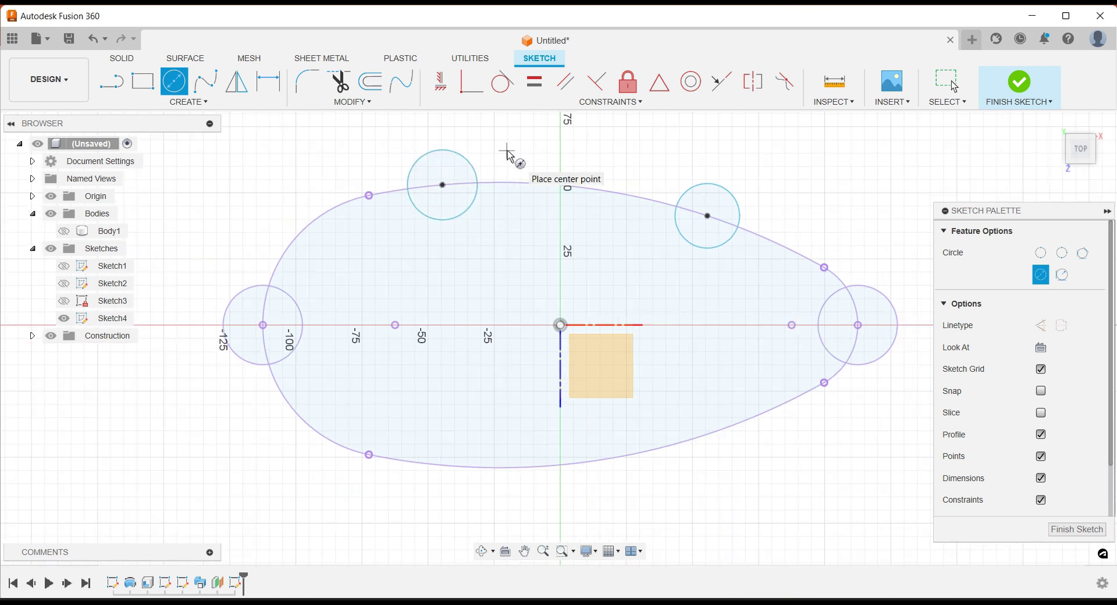
{"action": "key", "text": "Escape"}
{"action": "scroll", "coordinate": [507, 152], "scroll_direction": "down", "scroll_amount": 1}
Dimension each upper circle 60 mm horizontally from its neighbouring end circle
{"action": "key", "text": "d"}
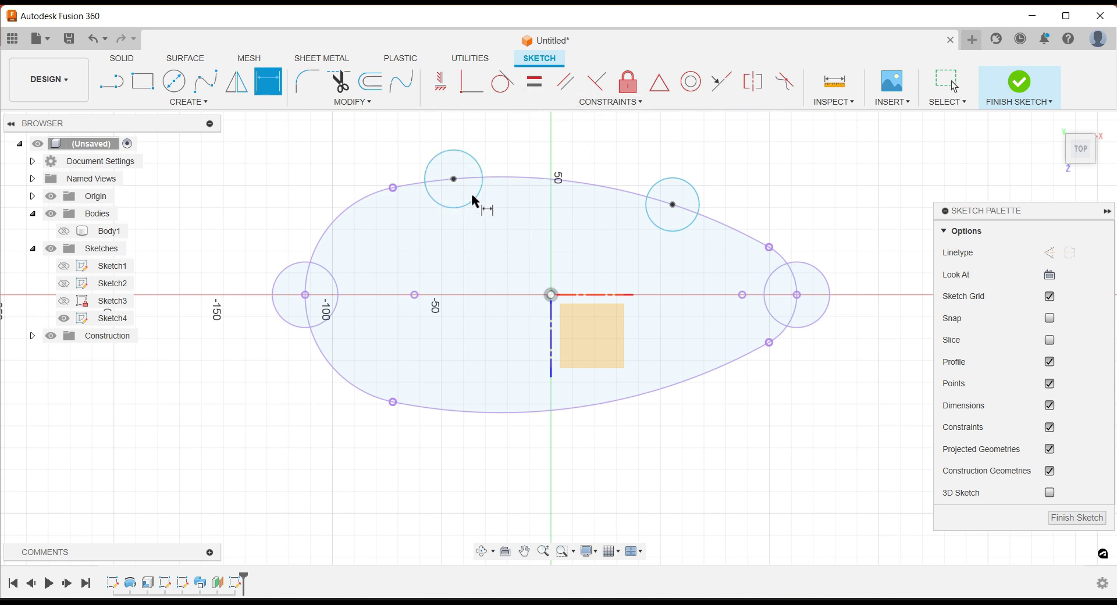
{"action": "left_click", "coordinate": [474, 201]}
{"action": "left_click", "coordinate": [331, 274]}
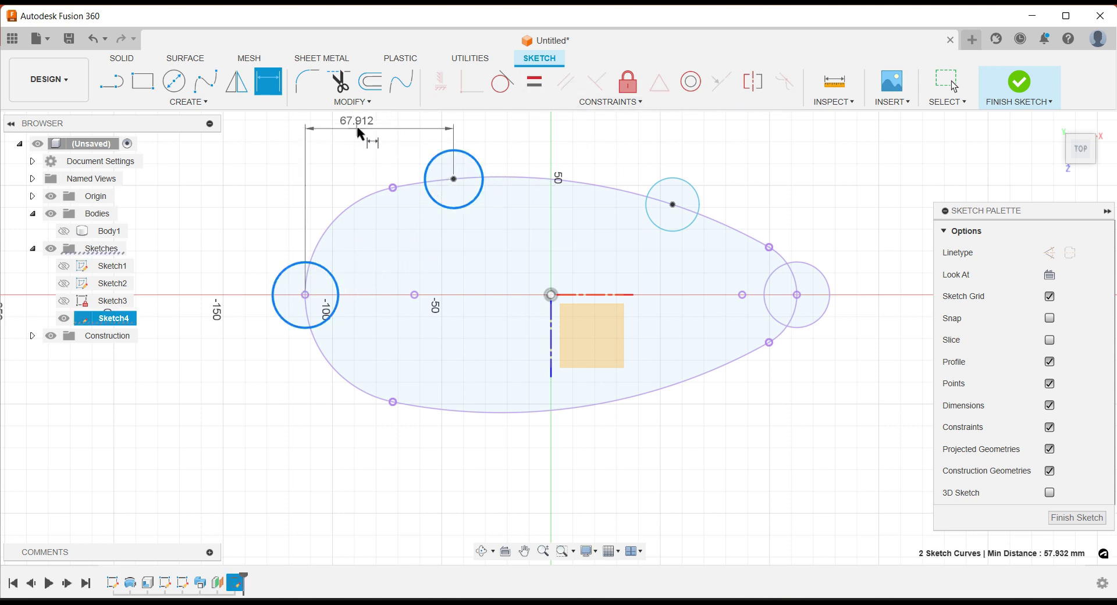
{"action": "left_click", "coordinate": [359, 133]}
{"action": "type", "text": "0"}
{"action": "key", "text": "Return"}
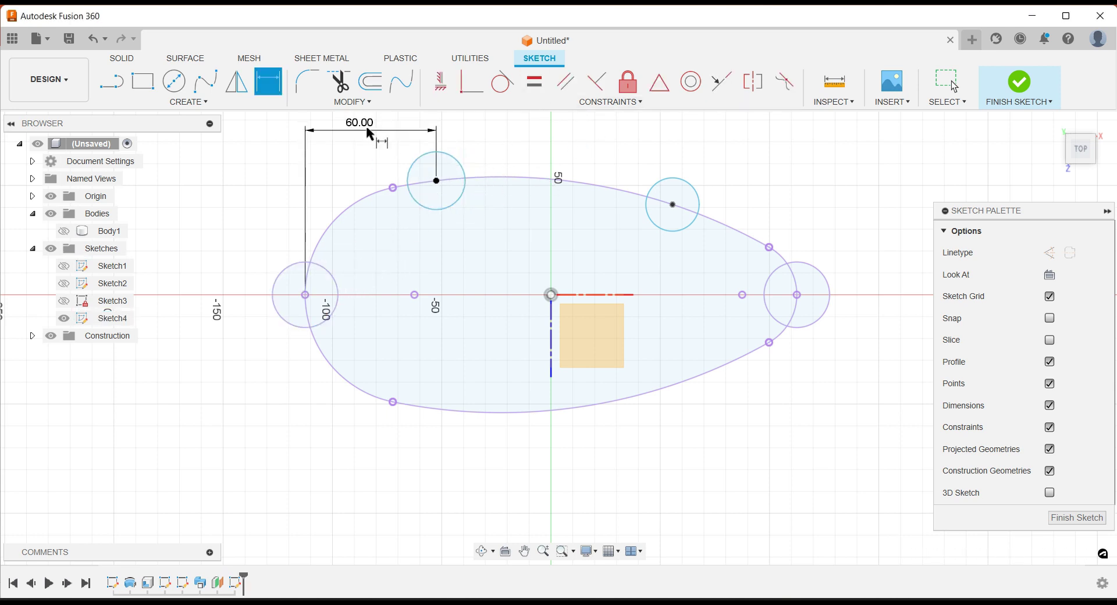
{"action": "left_click", "coordinate": [678, 231]}
{"action": "left_click", "coordinate": [830, 285]}
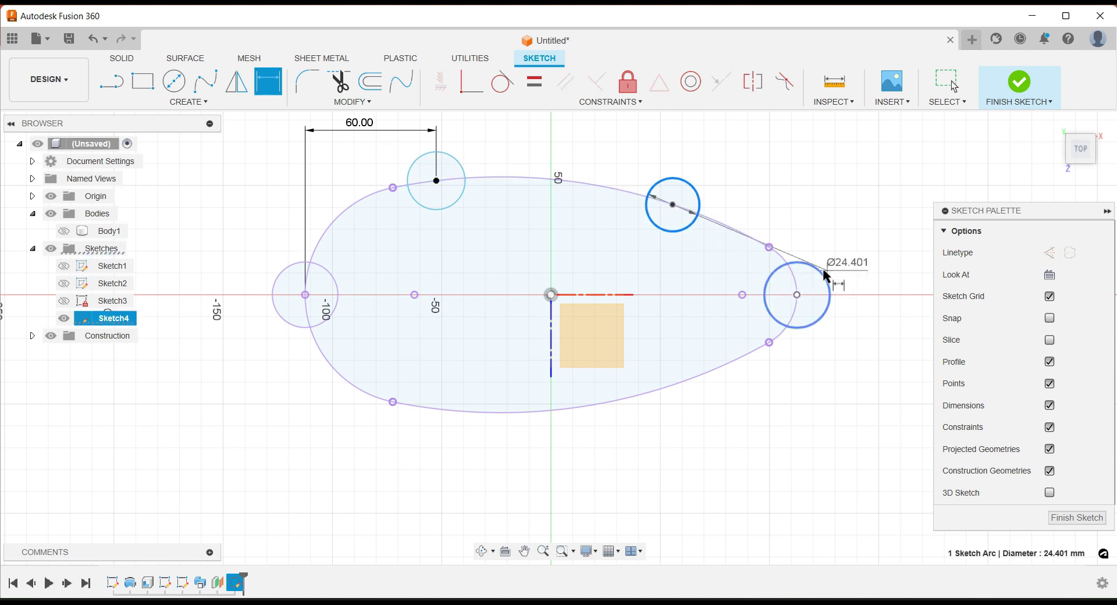
{"action": "left_click", "coordinate": [739, 141]}
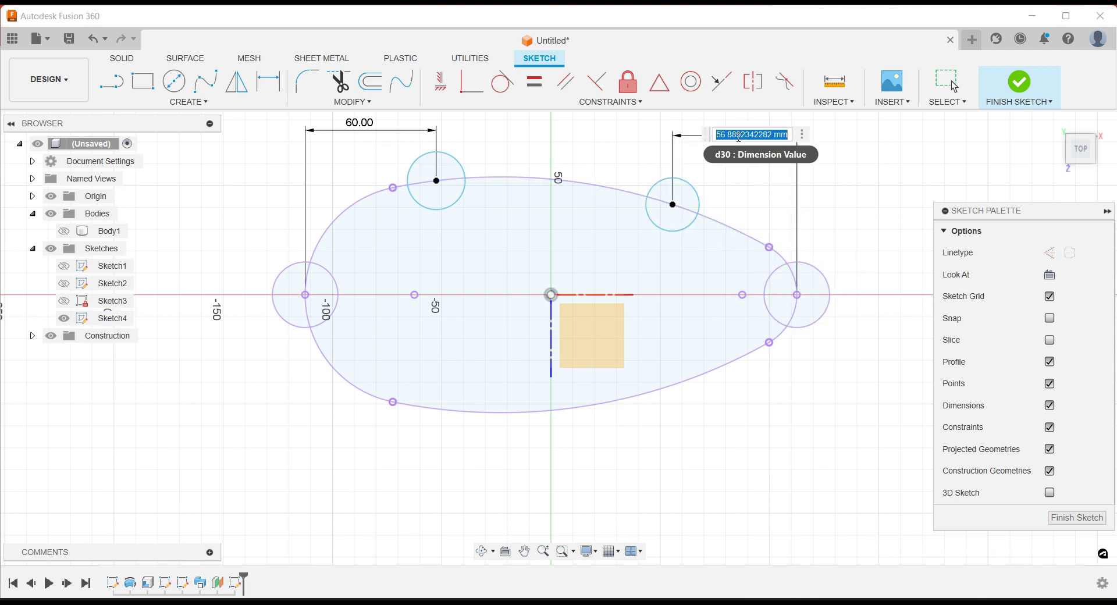
{"action": "type", "text": "60"}
{"action": "key", "text": "Return"}
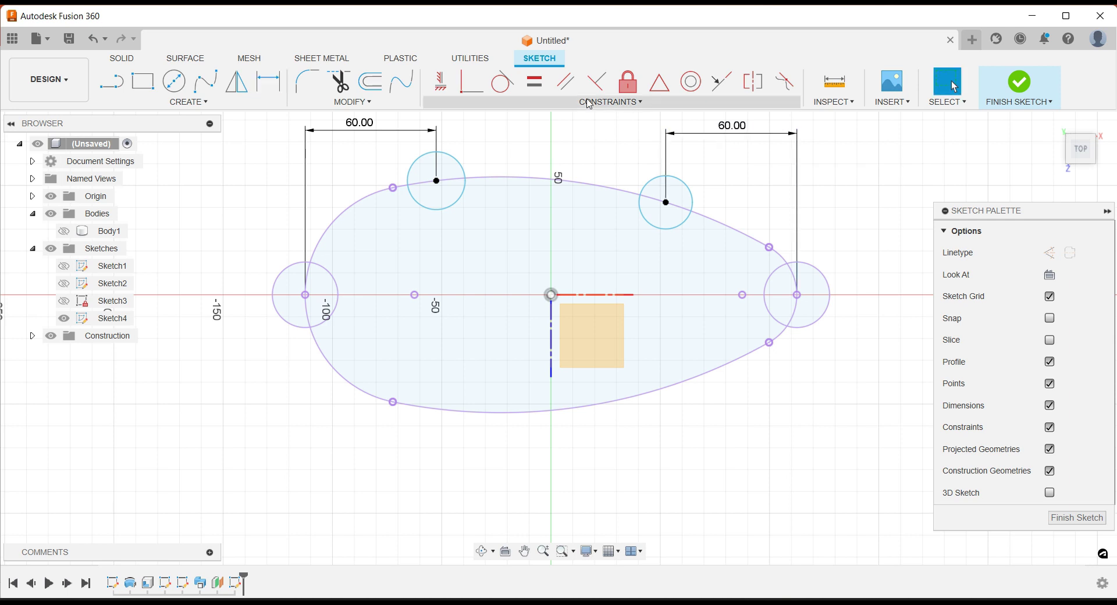
Make each upper circle equal in size to its neighbouring end circle
{"action": "left_click", "coordinate": [534, 82]}
{"action": "left_click", "coordinate": [330, 284]}
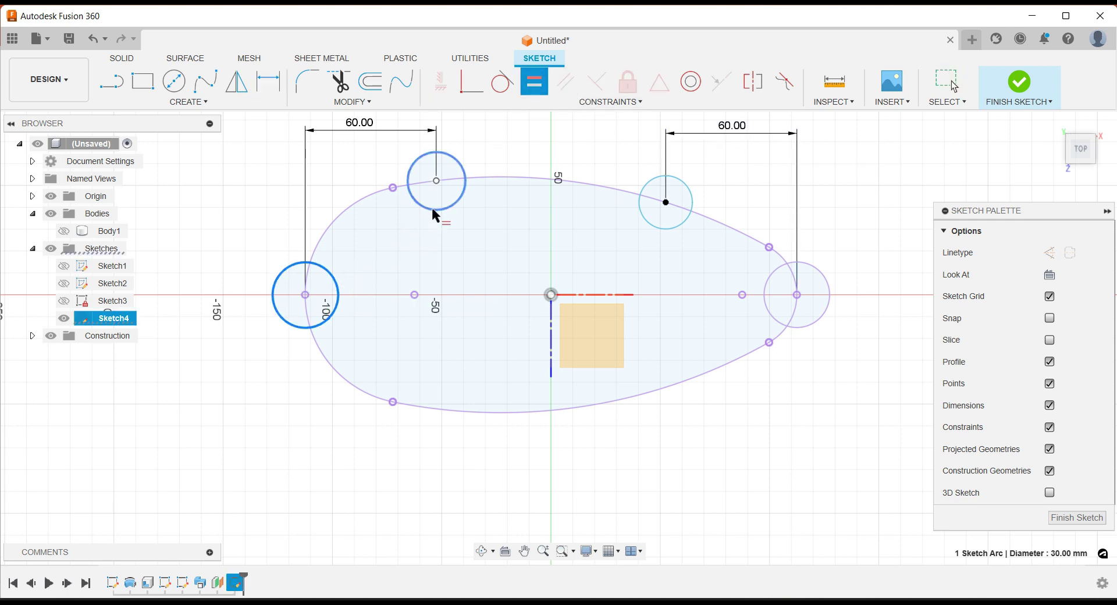
{"action": "left_click", "coordinate": [436, 211]}
{"action": "left_click", "coordinate": [664, 230]}
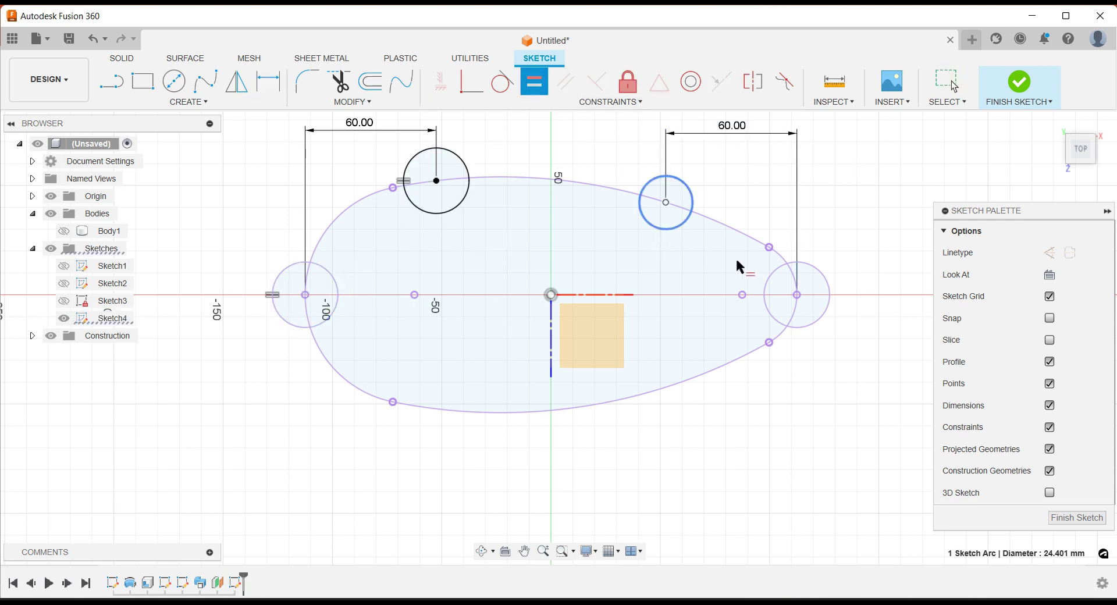
{"action": "left_click", "coordinate": [774, 272]}
{"action": "key", "text": "Escape"}
{"action": "scroll", "coordinate": [587, 367], "scroll_direction": "down", "scroll_amount": 2}
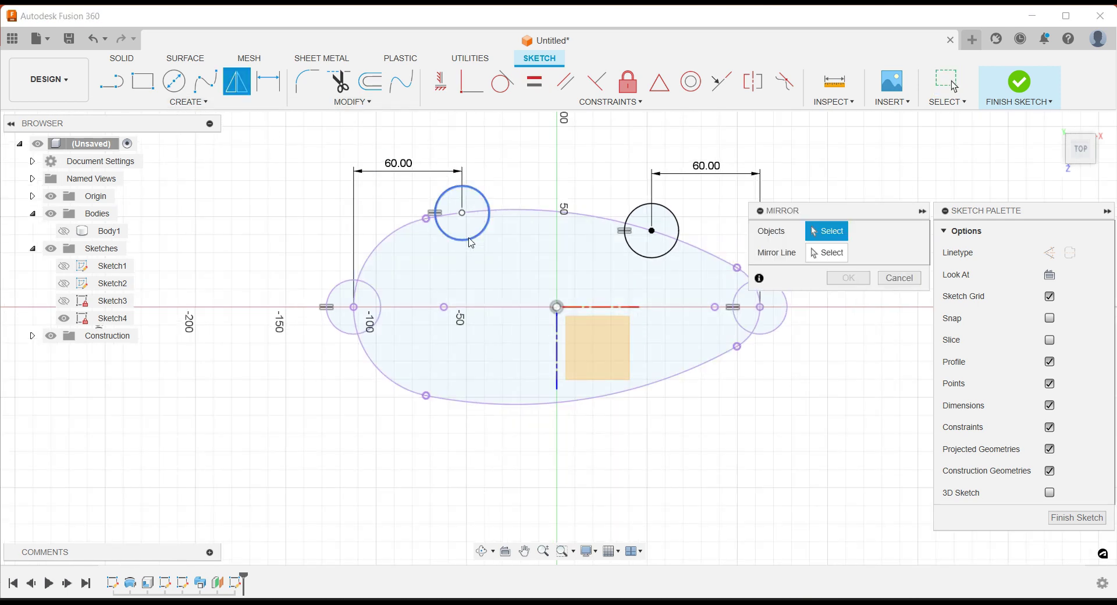
Mirror the two upper circles across the horizontal axis and finish the sketch
{"action": "left_click", "coordinate": [482, 231]}
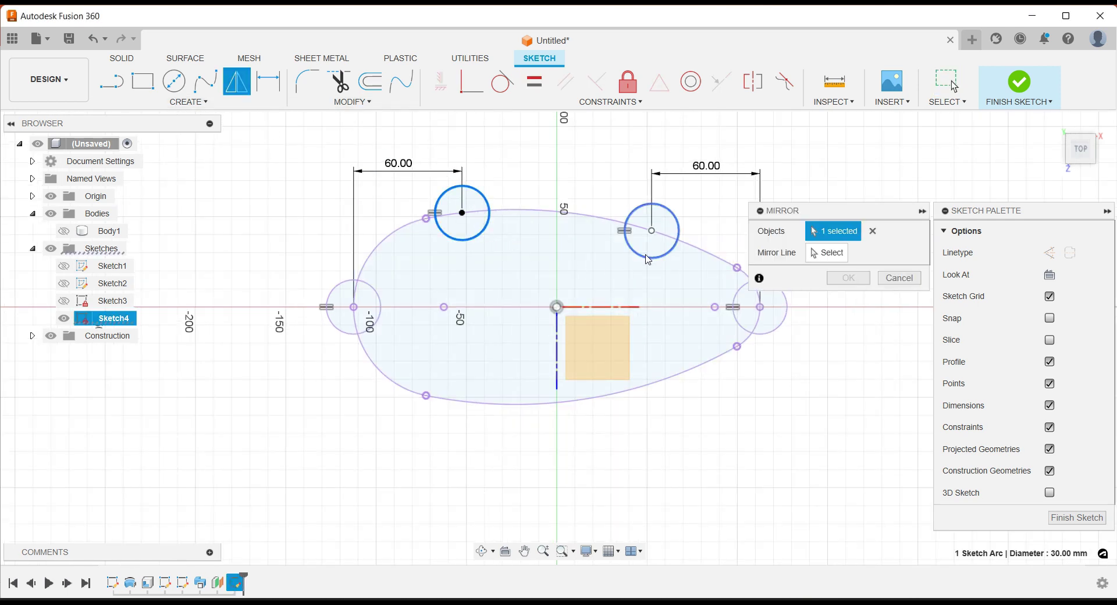
{"action": "left_click", "coordinate": [648, 260]}
{"action": "left_click", "coordinate": [827, 253]}
{"action": "left_click", "coordinate": [850, 307]}
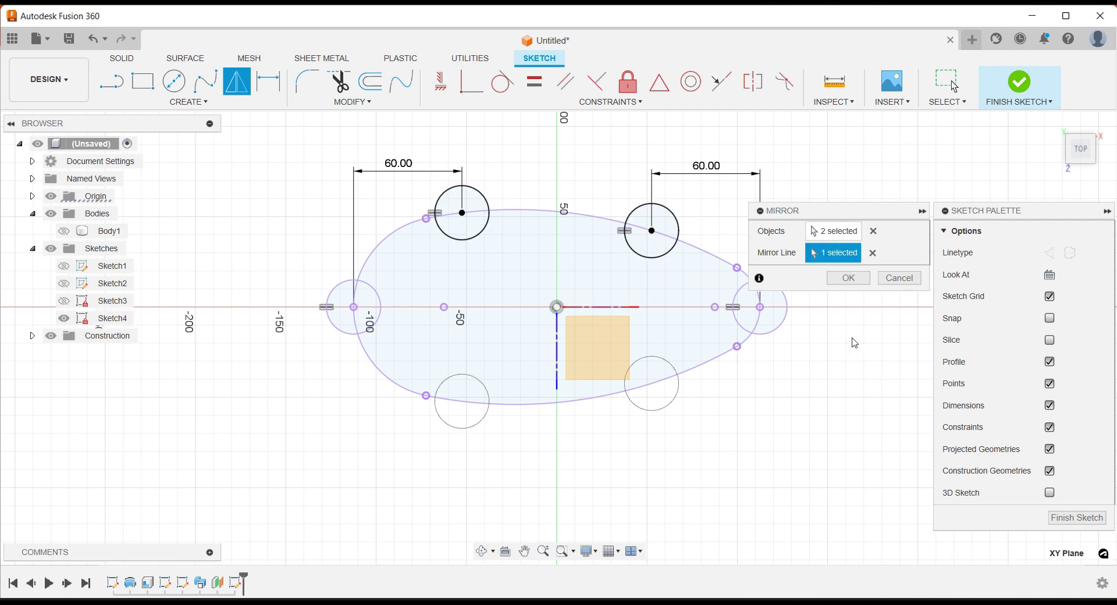
{"action": "key", "text": "Return"}
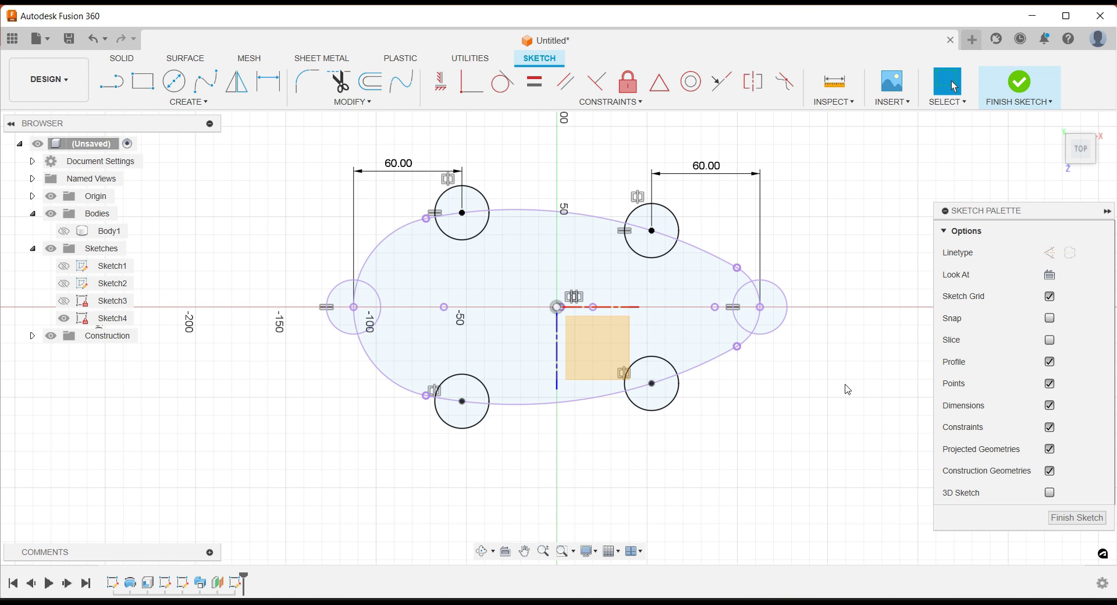
{"action": "left_click", "coordinate": [1056, 522]}
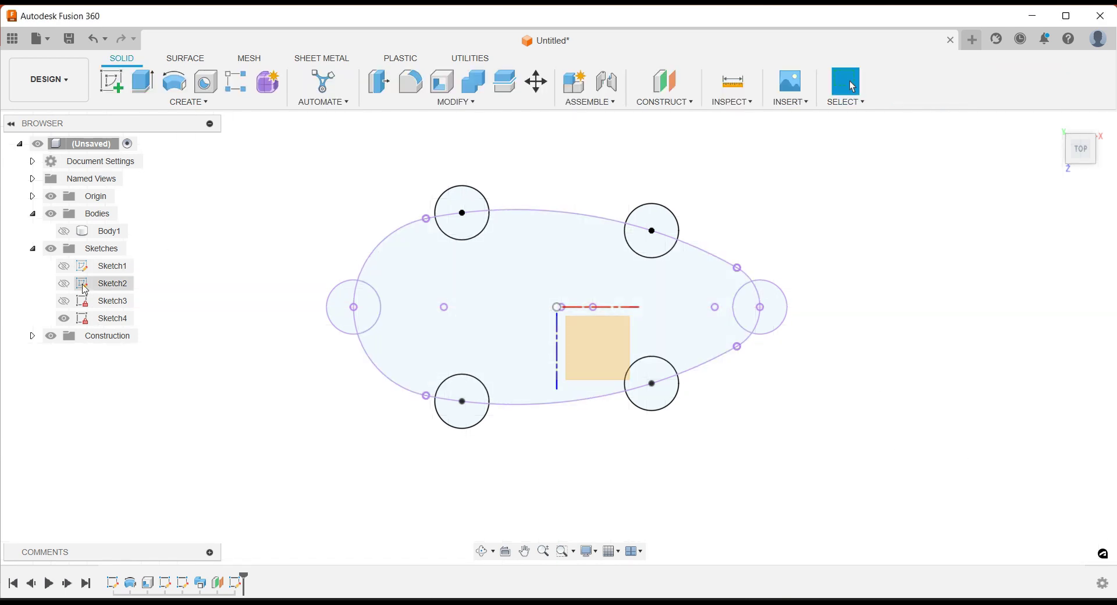
Show Body1 and select the six circle profiles for extrusion
{"action": "left_click", "coordinate": [64, 231]}
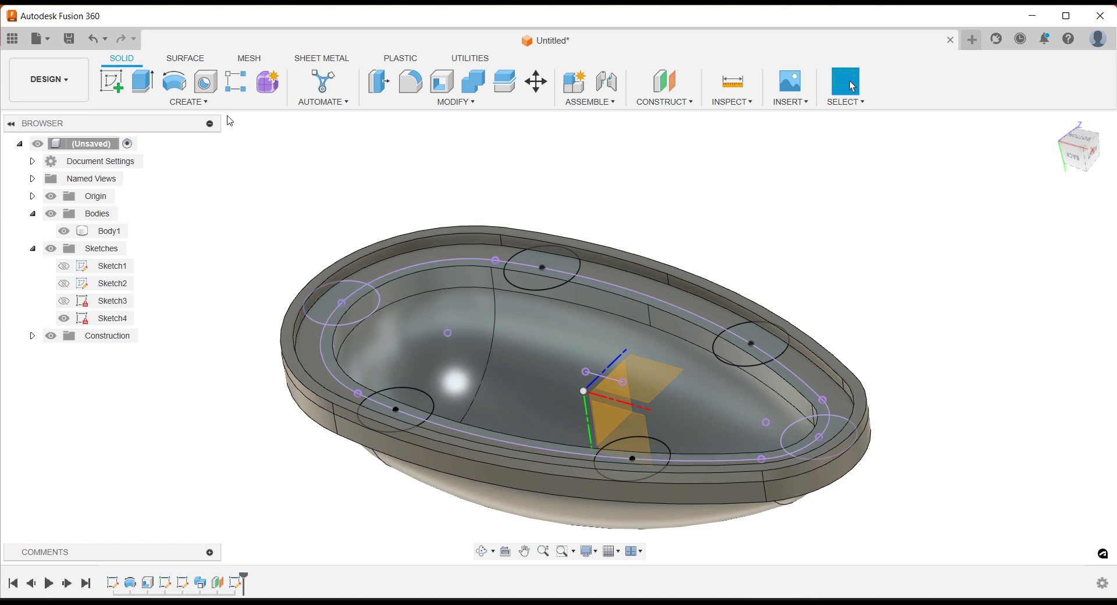
{"action": "left_click", "coordinate": [151, 92]}
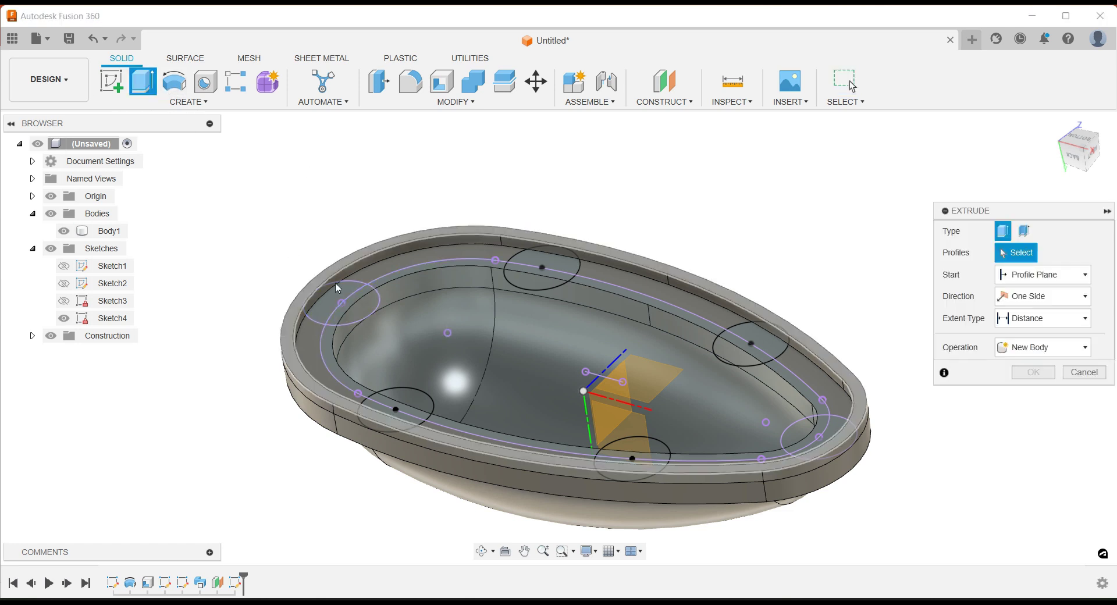
{"action": "left_click", "coordinate": [503, 301]}
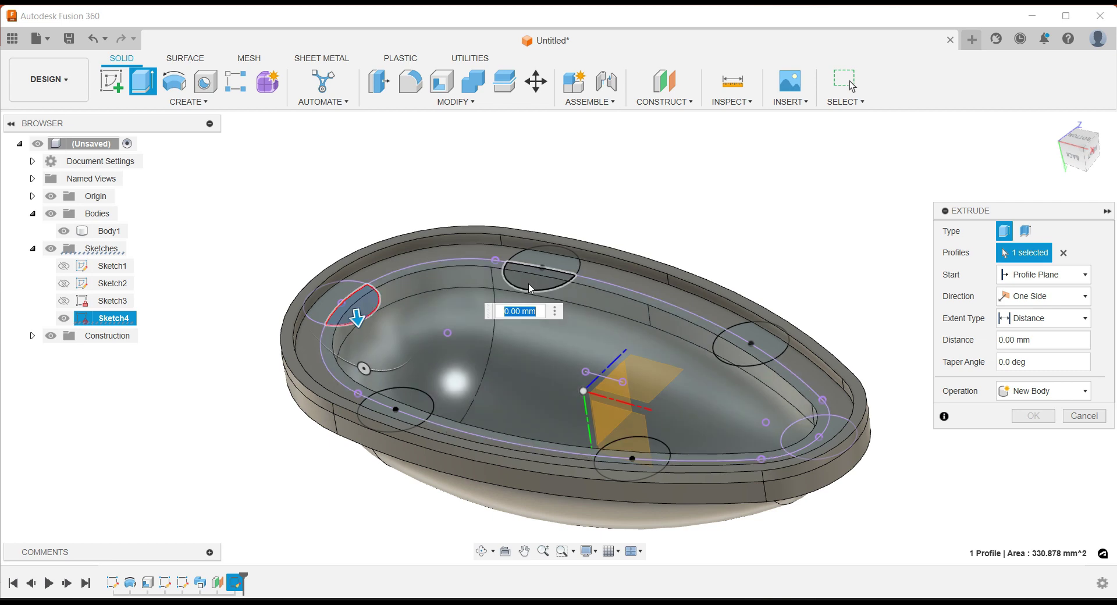
{"action": "left_click", "coordinate": [528, 283]}
{"action": "left_click", "coordinate": [751, 352]}
{"action": "left_click", "coordinate": [790, 443]}
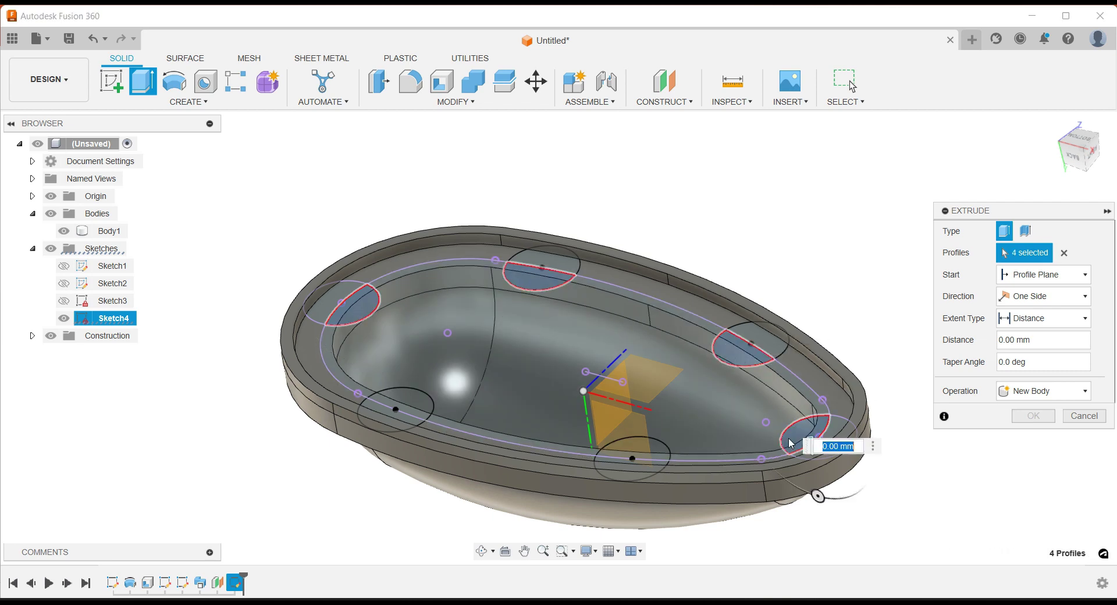
{"action": "left_click", "coordinate": [637, 452]}
{"action": "left_click", "coordinate": [410, 407]}
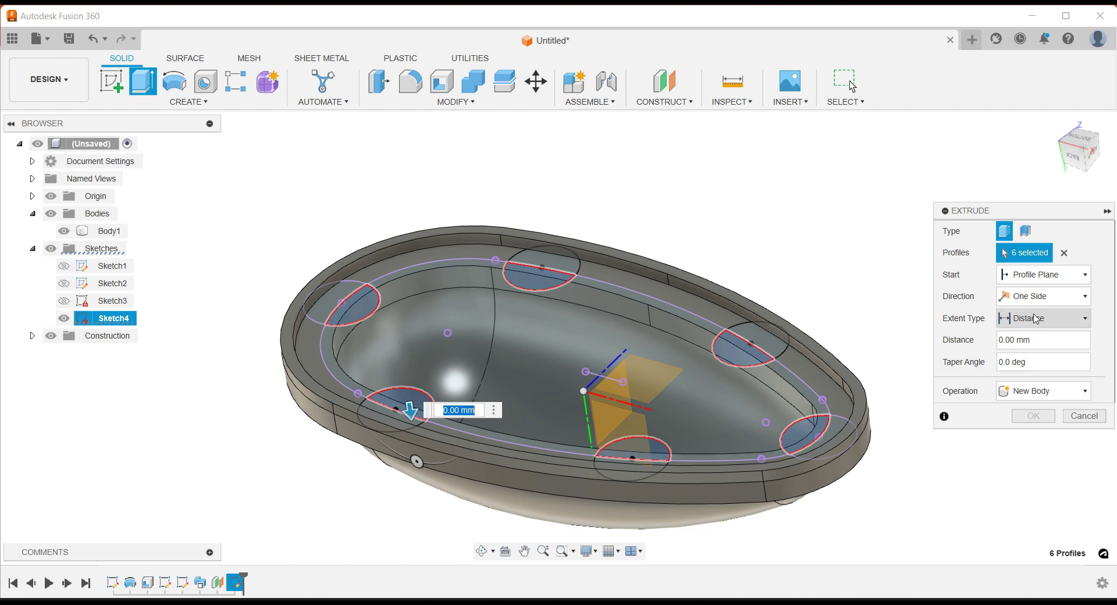
Extrude the posts up to the shell body with a 2° taper, joined to Body1
{"action": "left_click", "coordinate": [1037, 321]}
{"action": "left_click", "coordinate": [1031, 351]}
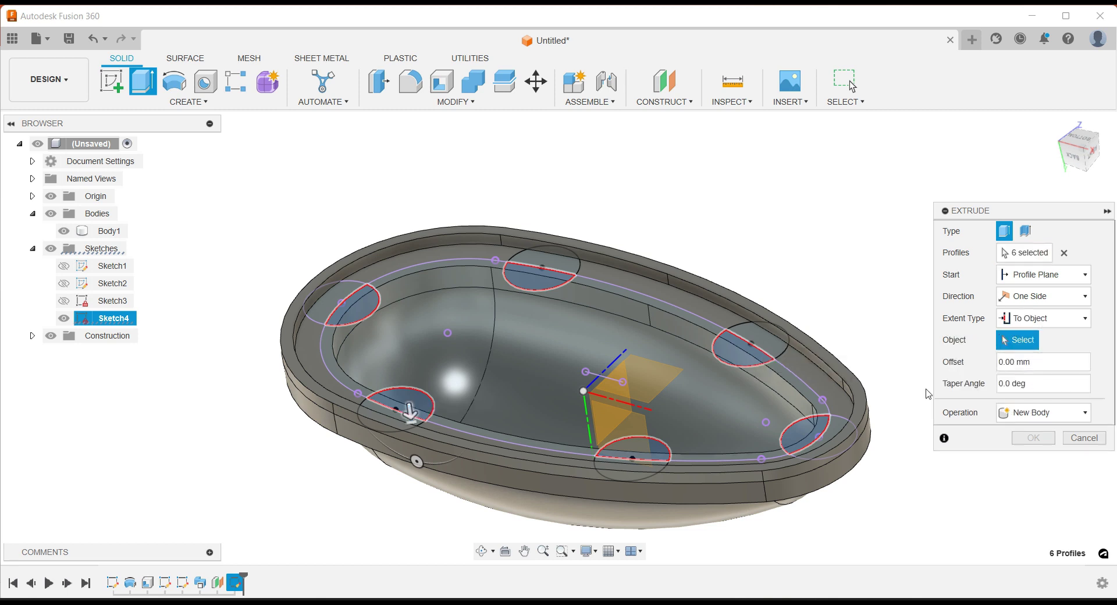
{"action": "left_click", "coordinate": [868, 406]}
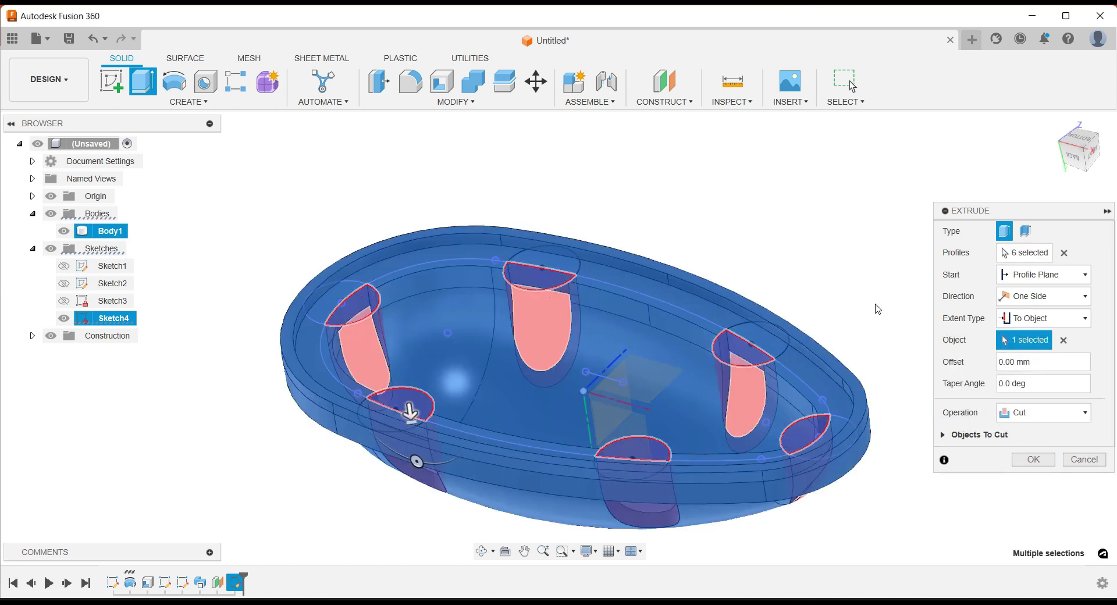
{"action": "left_click", "coordinate": [1033, 412]}
{"action": "left_click", "coordinate": [1030, 432]}
{"action": "type", "text": "2"}
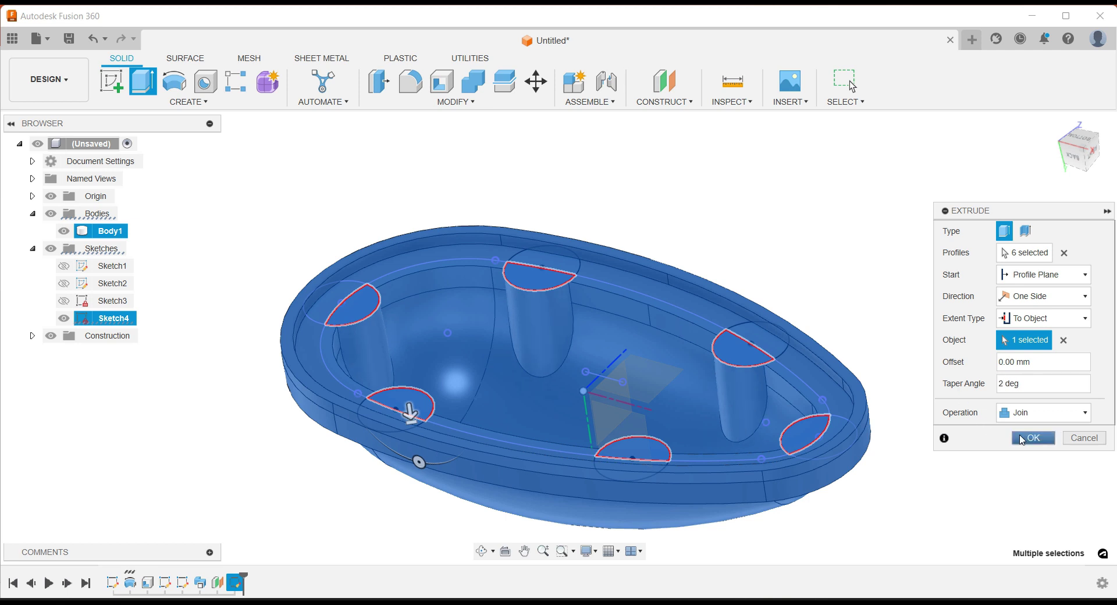
{"action": "left_click", "coordinate": [1022, 439]}
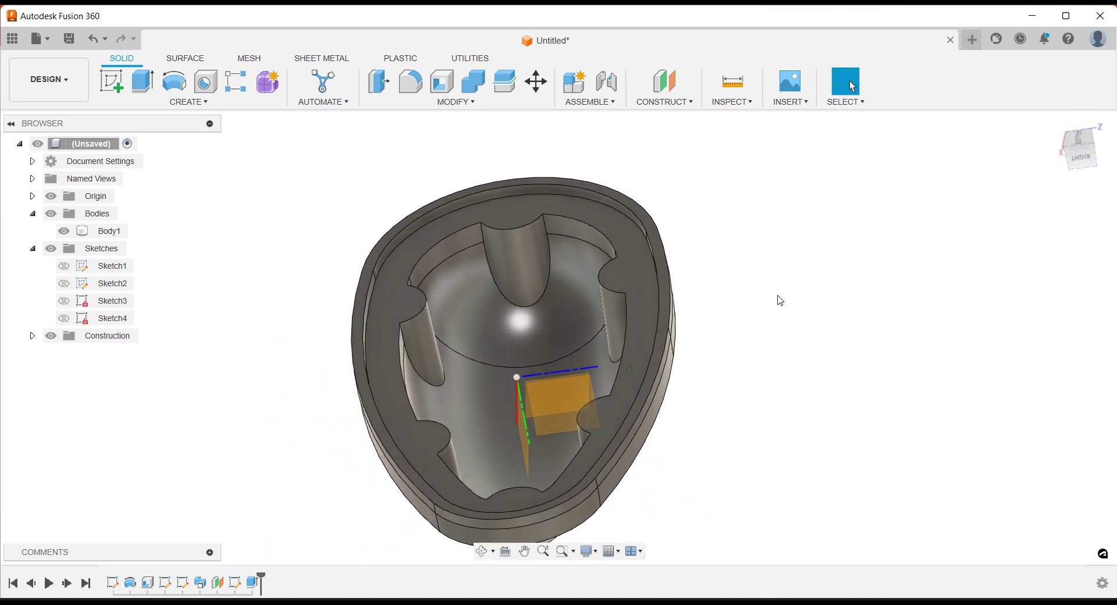
{"action": "middle_click_drag", "start_coordinate": [780, 300], "coordinate": [580, 286], "text": "shift"}
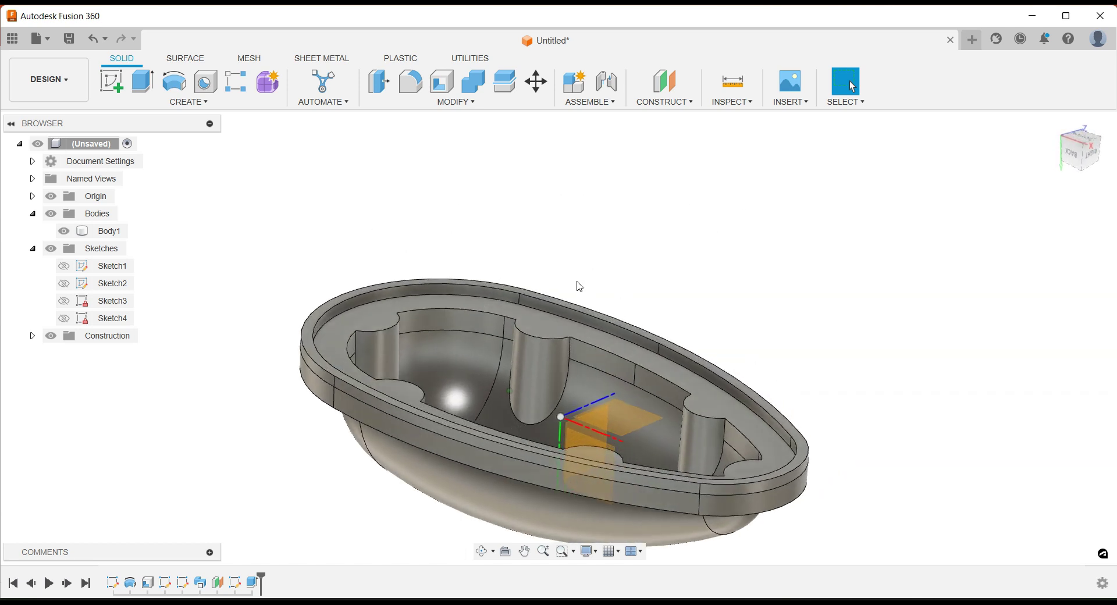
Start a new sketch on the rim face and make Sketch4 visible
{"action": "middle_click_drag", "start_coordinate": [580, 287], "coordinate": [586, 394], "text": "shift"}
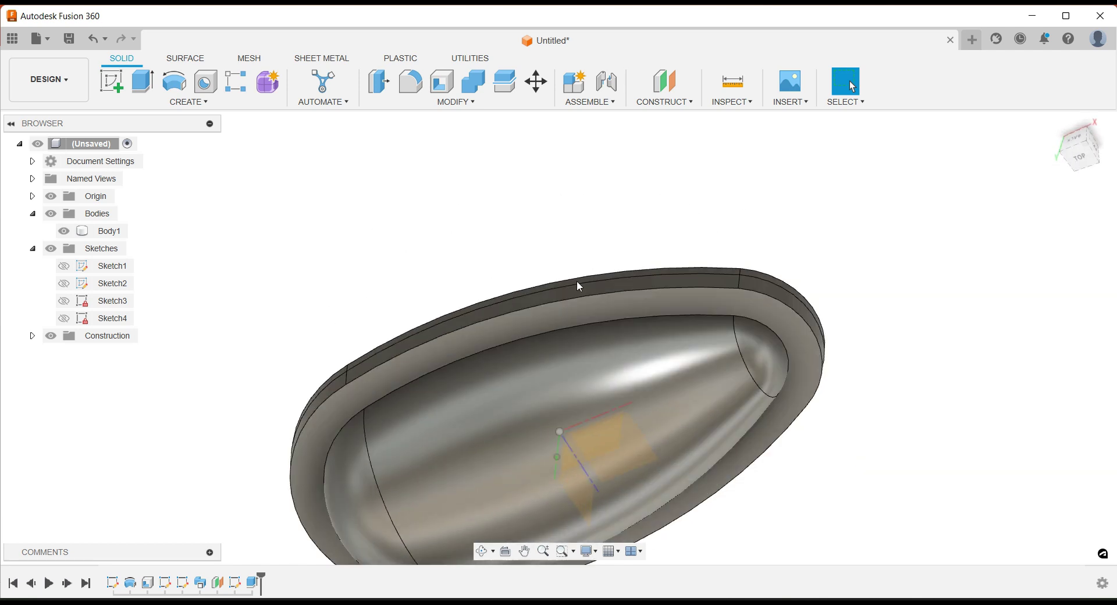
{"action": "left_click", "coordinate": [589, 399]}
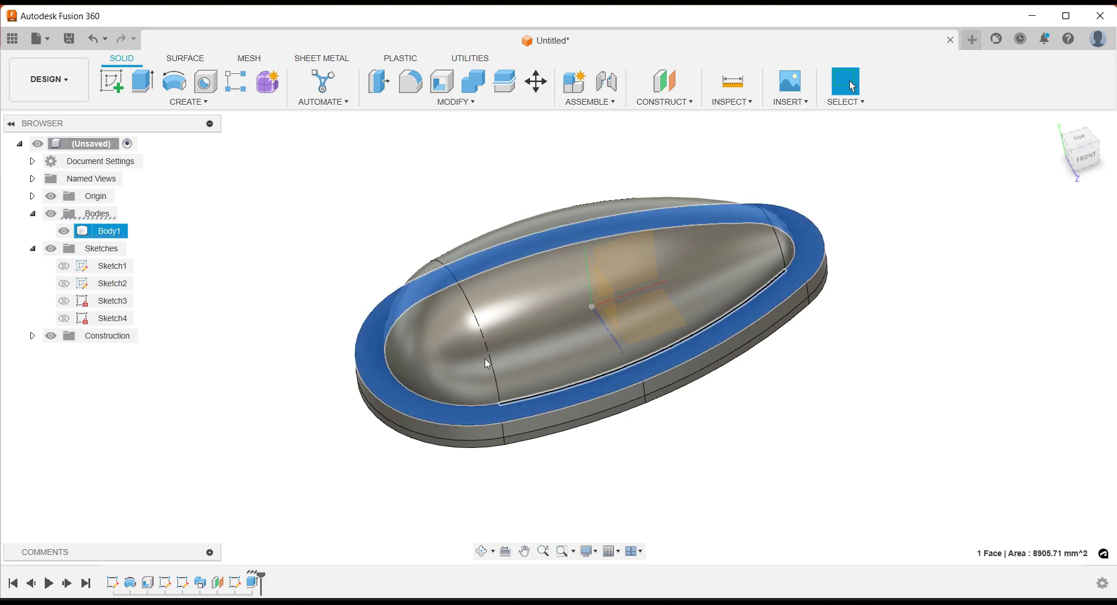
{"action": "left_click", "coordinate": [111, 81]}
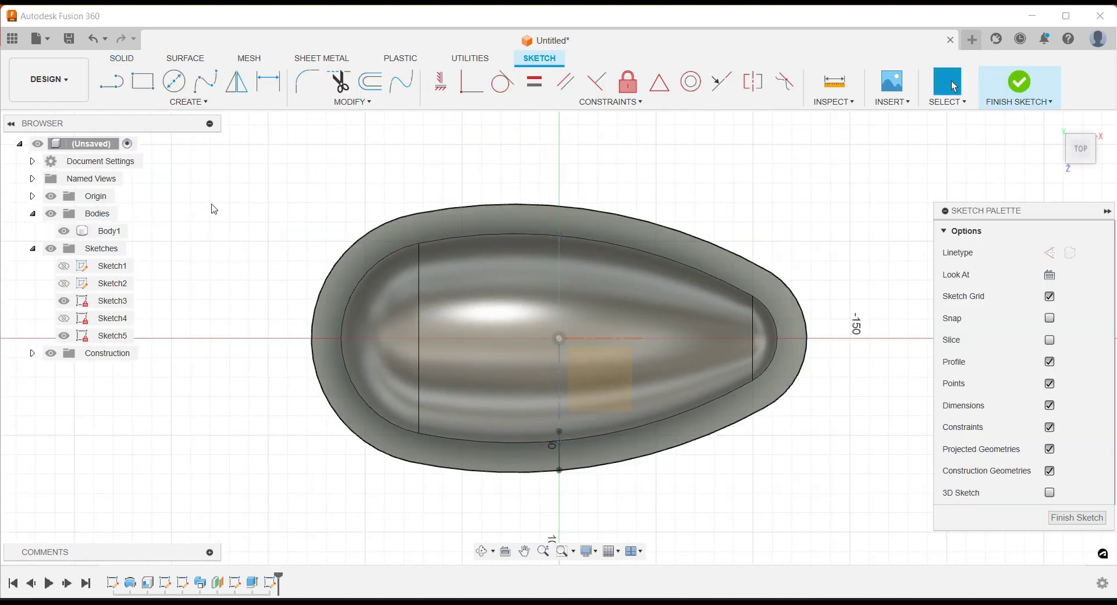
{"action": "left_click", "coordinate": [72, 304]}
{"action": "left_click", "coordinate": [64, 318]}
Project the post centre points from Sketch4 into the new sketch
{"action": "left_click", "coordinate": [209, 105]}
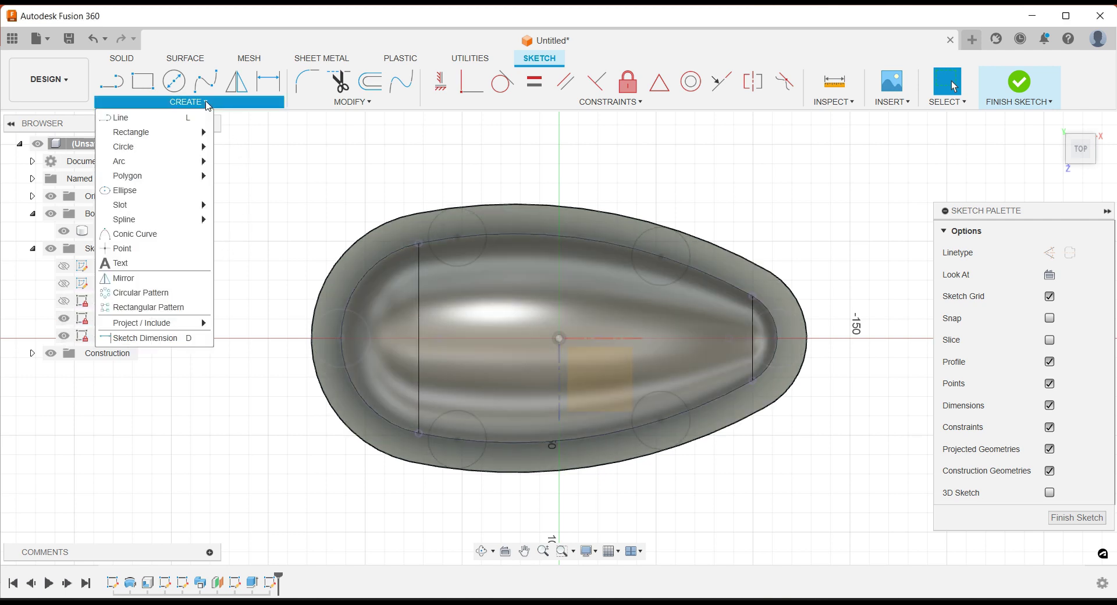
{"action": "mouse_move", "coordinate": [141, 322]}
{"action": "left_click", "coordinate": [239, 322]}
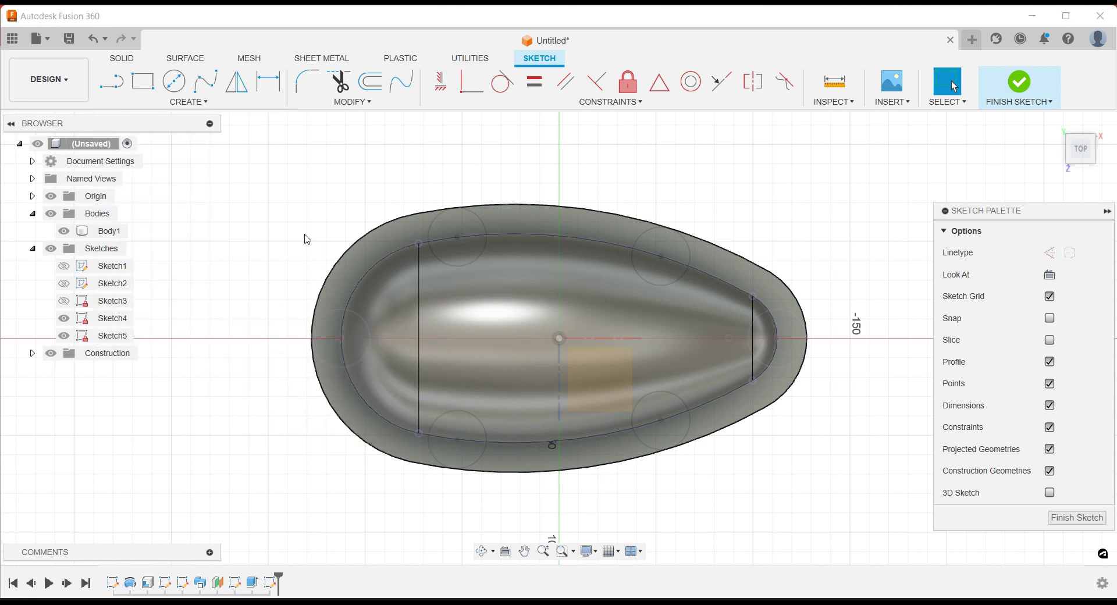
{"action": "left_click", "coordinate": [458, 243]}
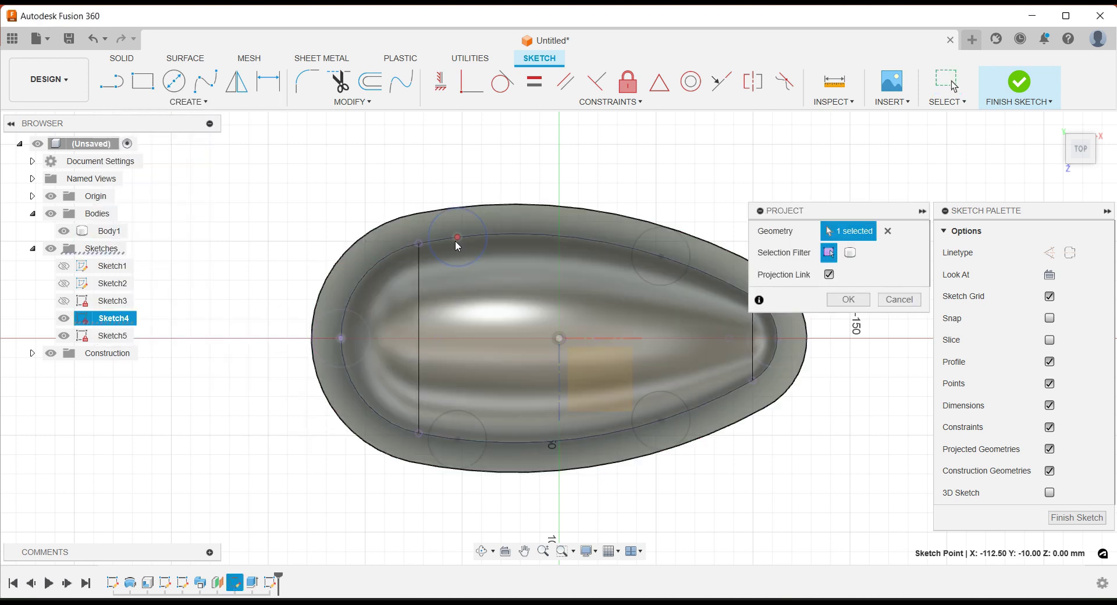
{"action": "left_click", "coordinate": [662, 257]}
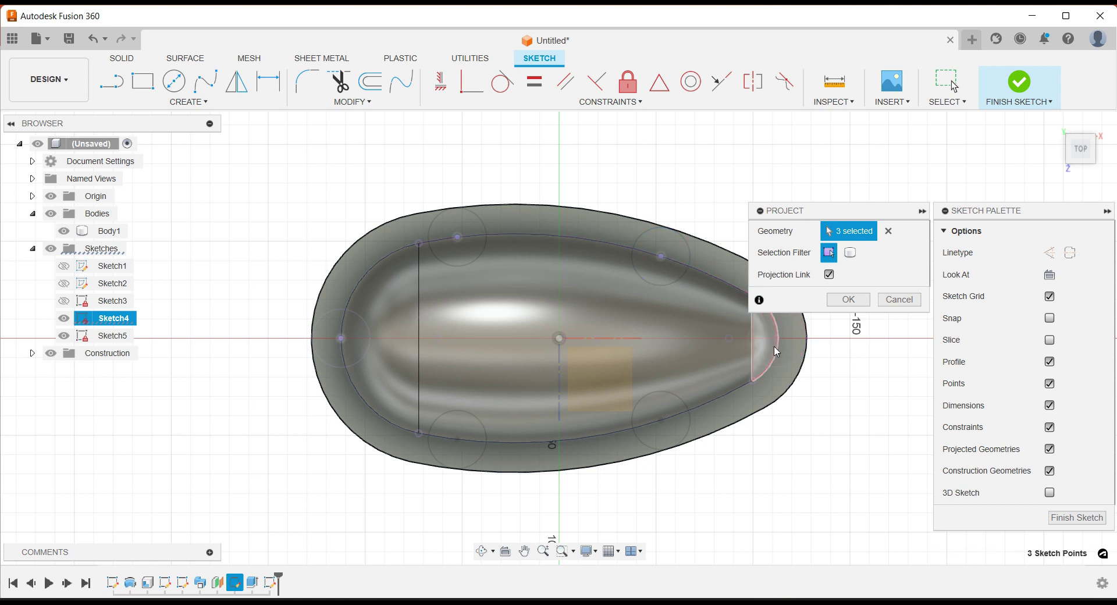
{"action": "left_click", "coordinate": [778, 338]}
{"action": "left_click", "coordinate": [661, 420]}
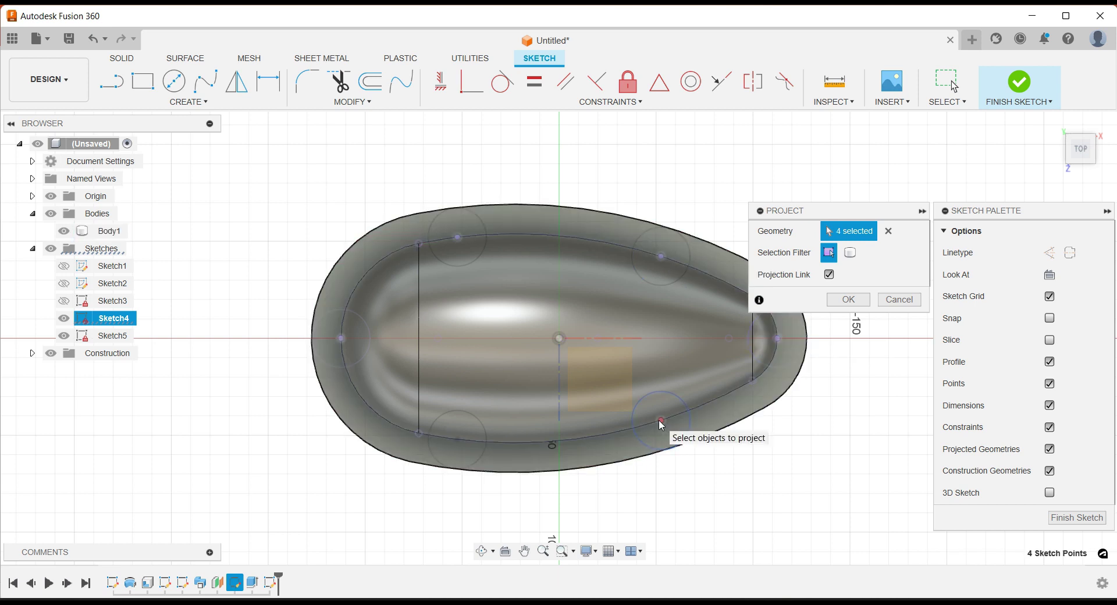
{"action": "left_click", "coordinate": [457, 441]}
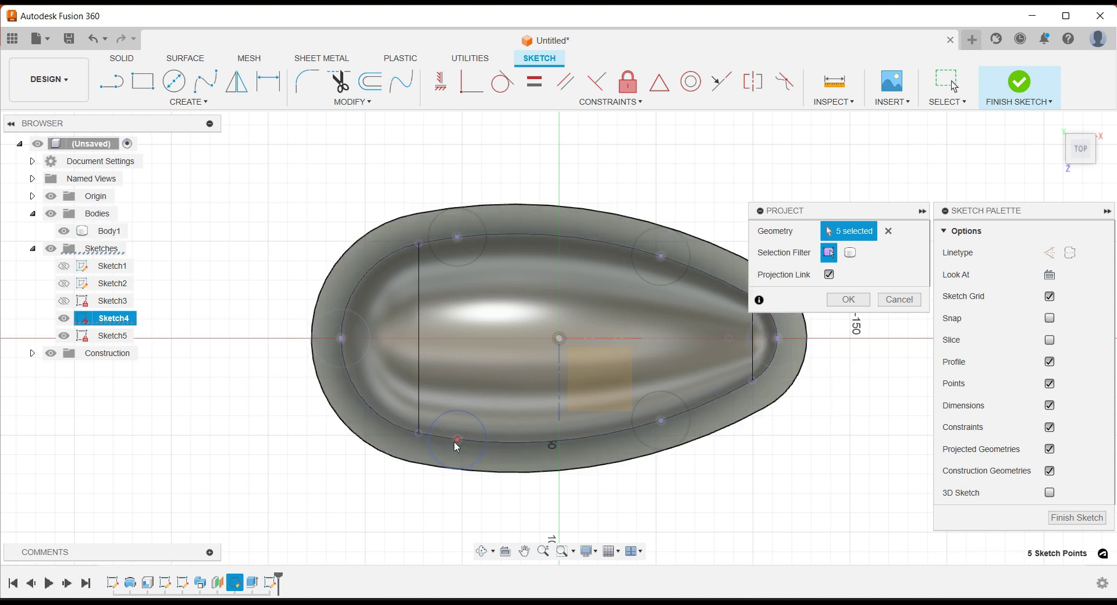
{"action": "left_click", "coordinate": [849, 300]}
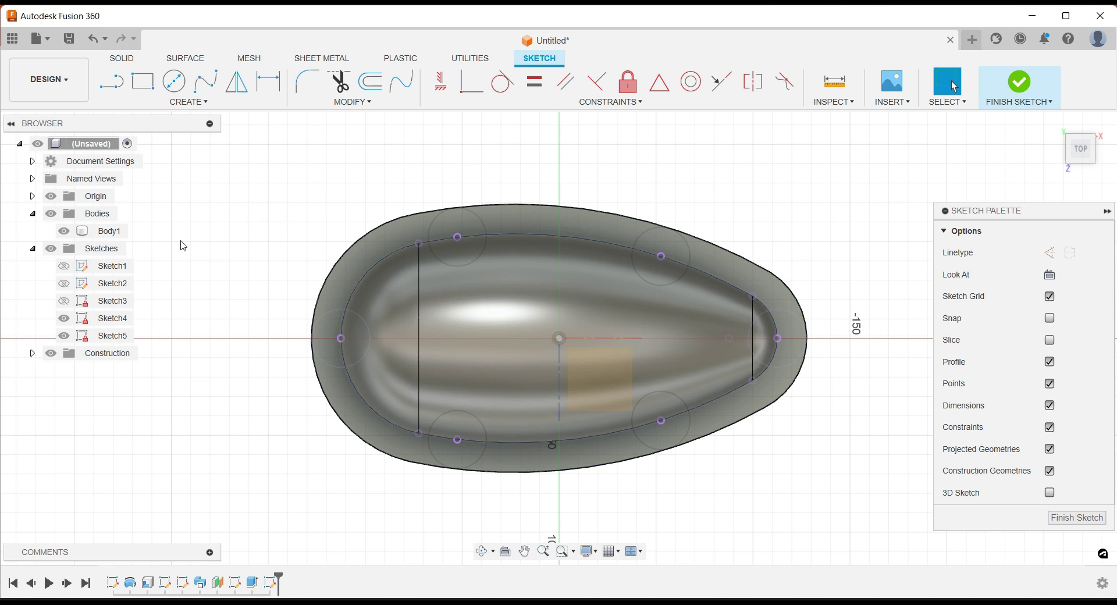
Hide Sketch4 and draw circumscribed hexagons on the left, upper-left, upper-right and right post points
{"action": "left_click", "coordinate": [64, 318]}
{"action": "left_click", "coordinate": [193, 101]}
{"action": "mouse_move", "coordinate": [124, 219]}
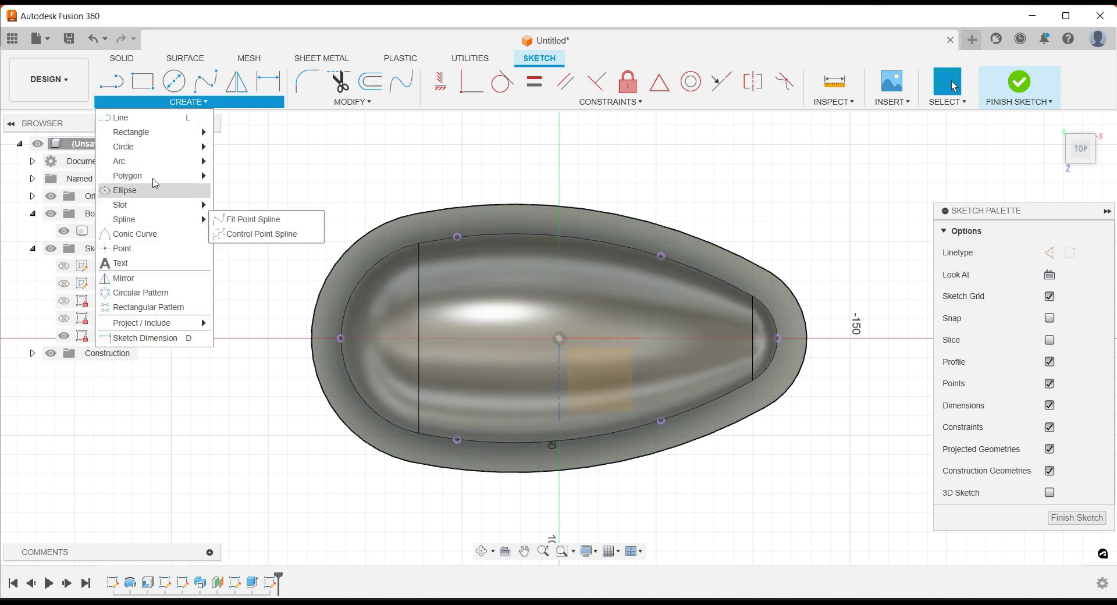
{"action": "left_click", "coordinate": [256, 175]}
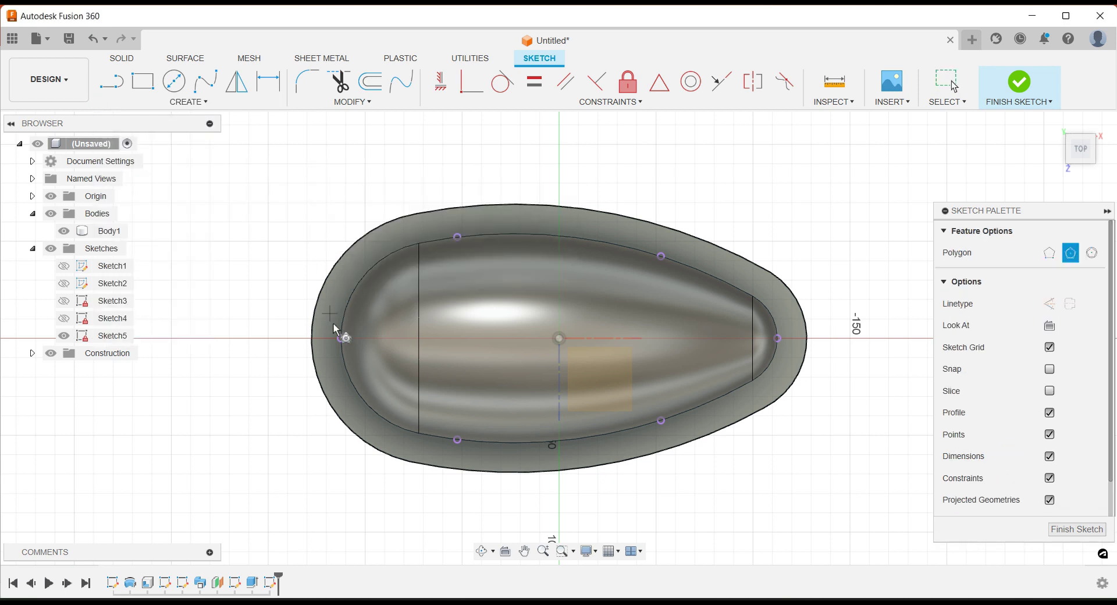
{"action": "left_click", "coordinate": [341, 338]}
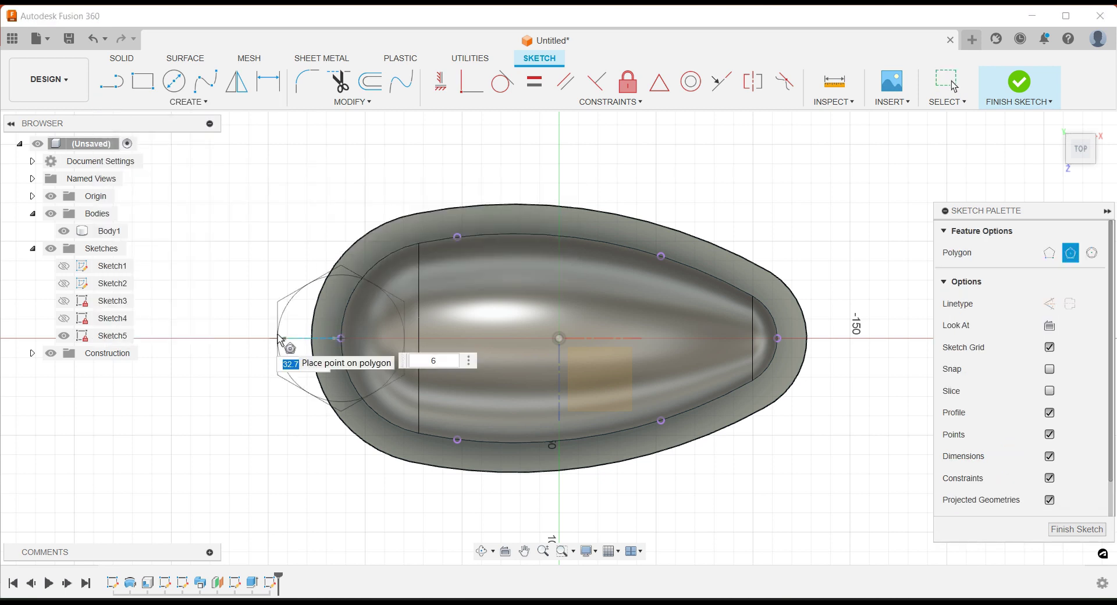
{"action": "left_click", "coordinate": [457, 238]}
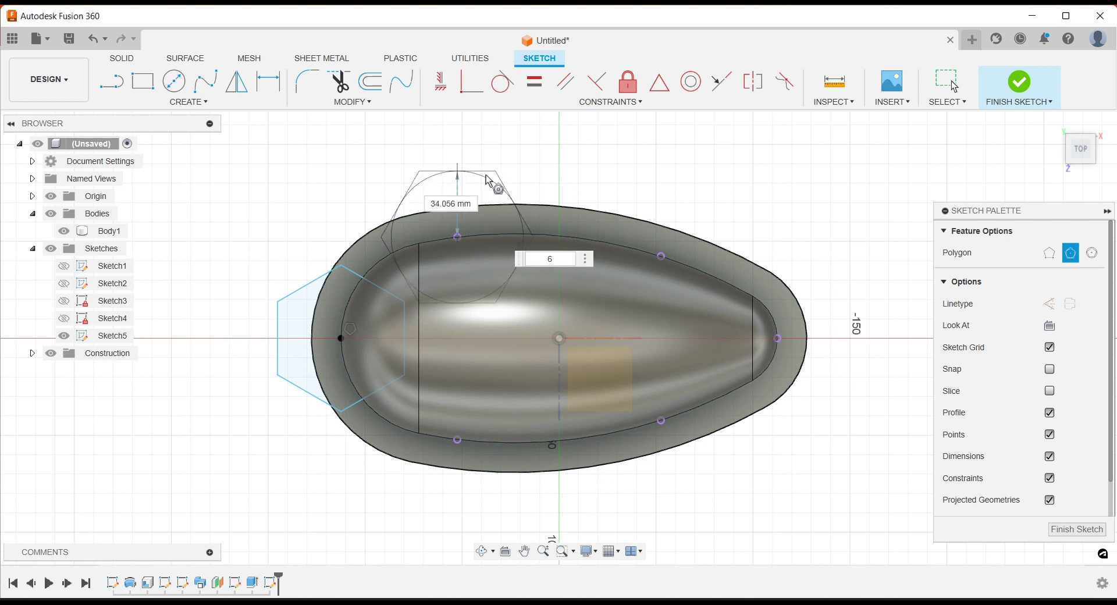
{"action": "left_click", "coordinate": [460, 173]}
{"action": "left_click", "coordinate": [661, 256]}
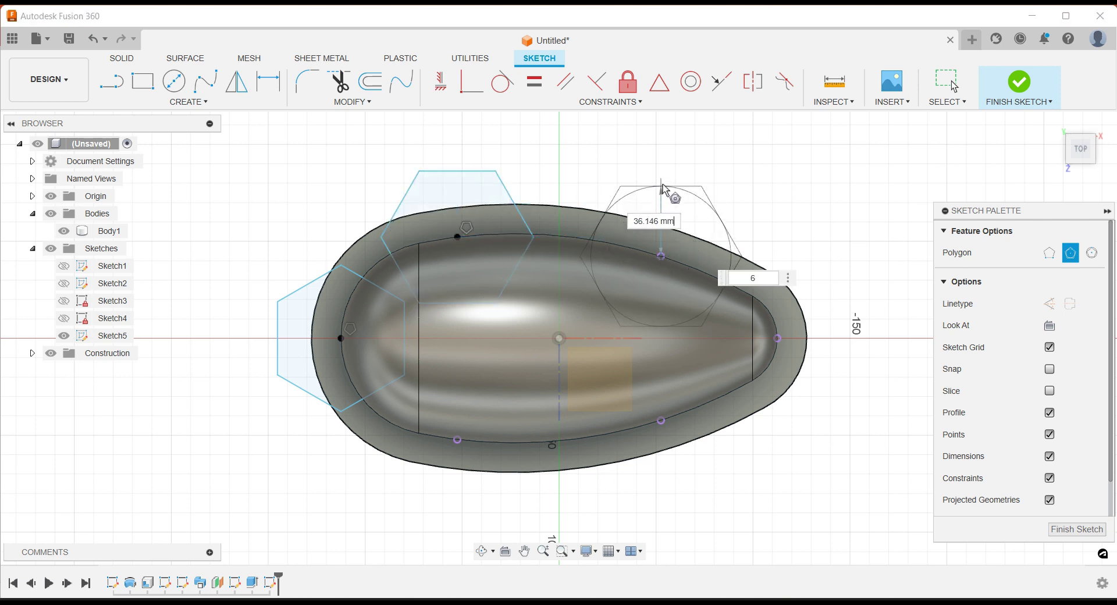
{"action": "left_click", "coordinate": [661, 179]}
{"action": "left_click", "coordinate": [778, 338]}
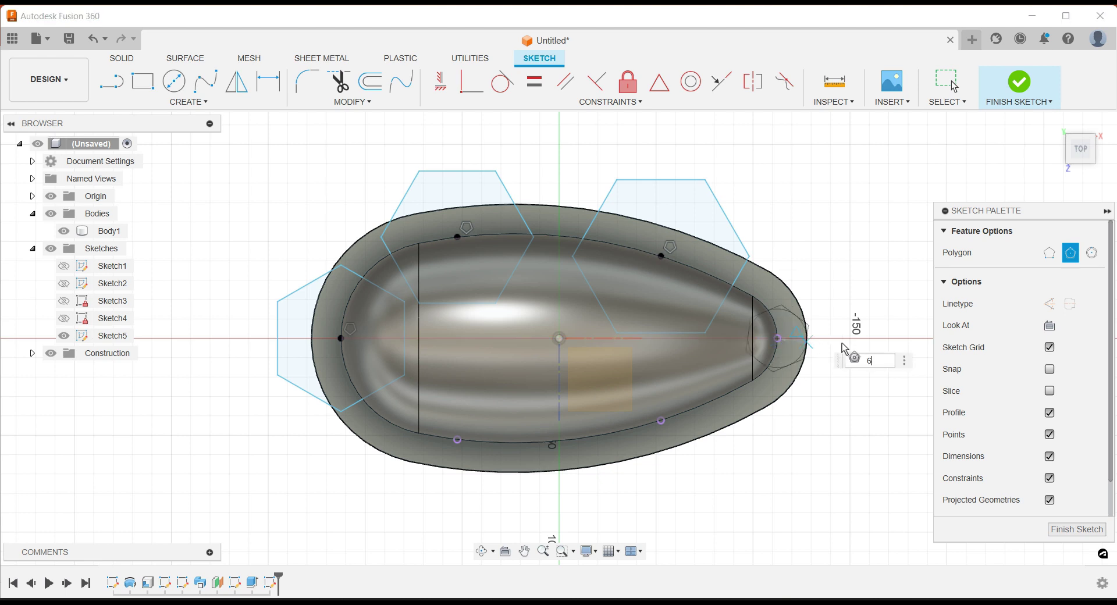
{"action": "left_click", "coordinate": [844, 340]}
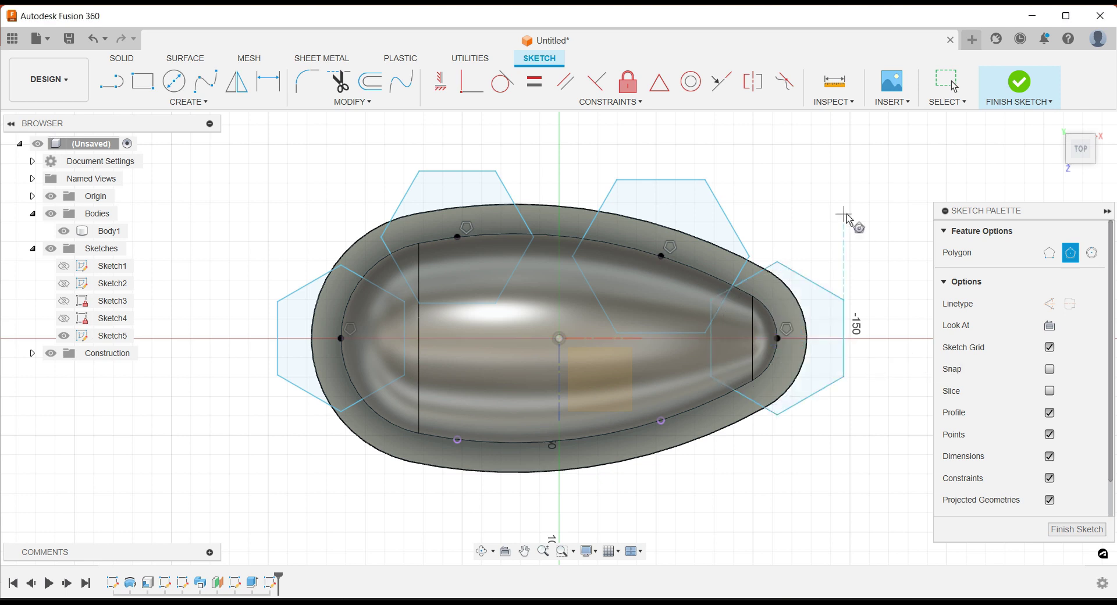
{"action": "key", "text": "Escape"}
Constrain the upper hexagon's top edge horizontal and the end hexagons' outer edges vertical
{"action": "scroll", "coordinate": [383, 197], "scroll_direction": "down", "scroll_amount": 2}
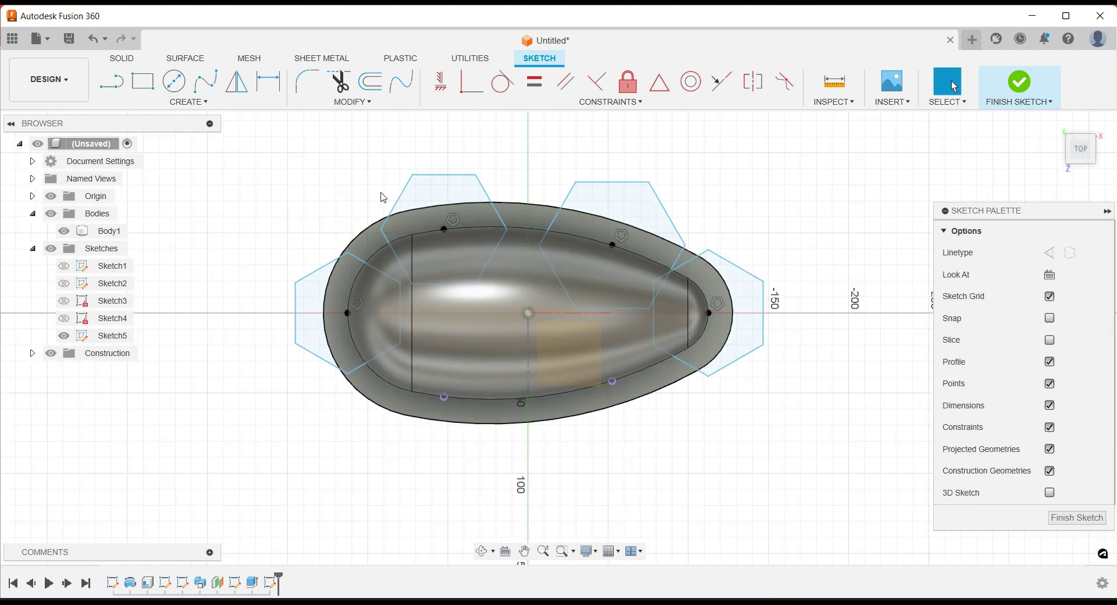
{"action": "scroll", "coordinate": [383, 197], "scroll_direction": "up", "scroll_amount": 1}
{"action": "key", "text": "h"}
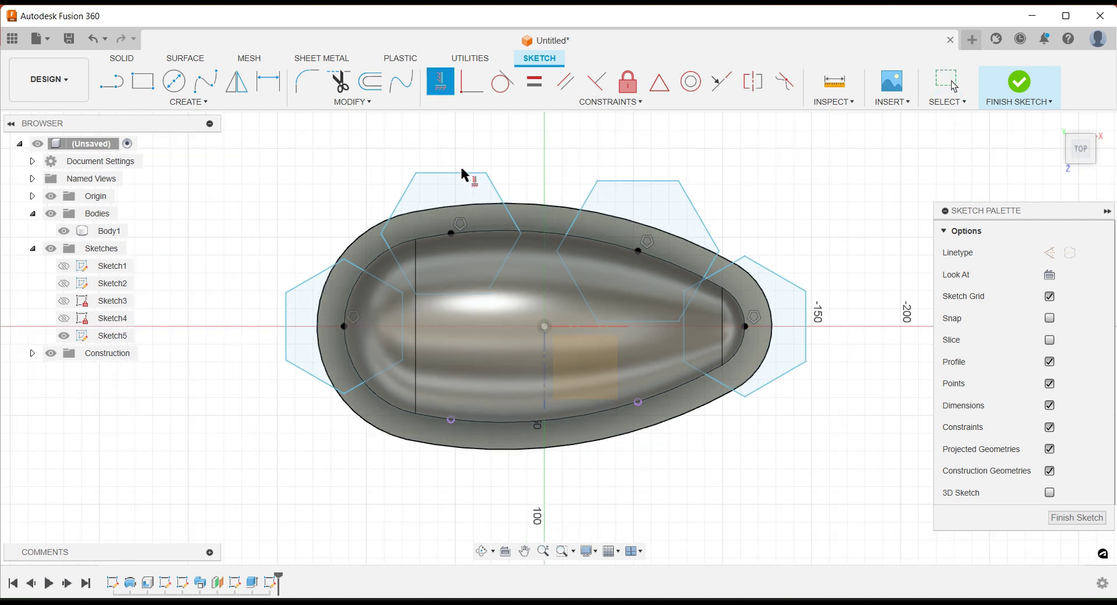
{"action": "left_click", "coordinate": [624, 181]}
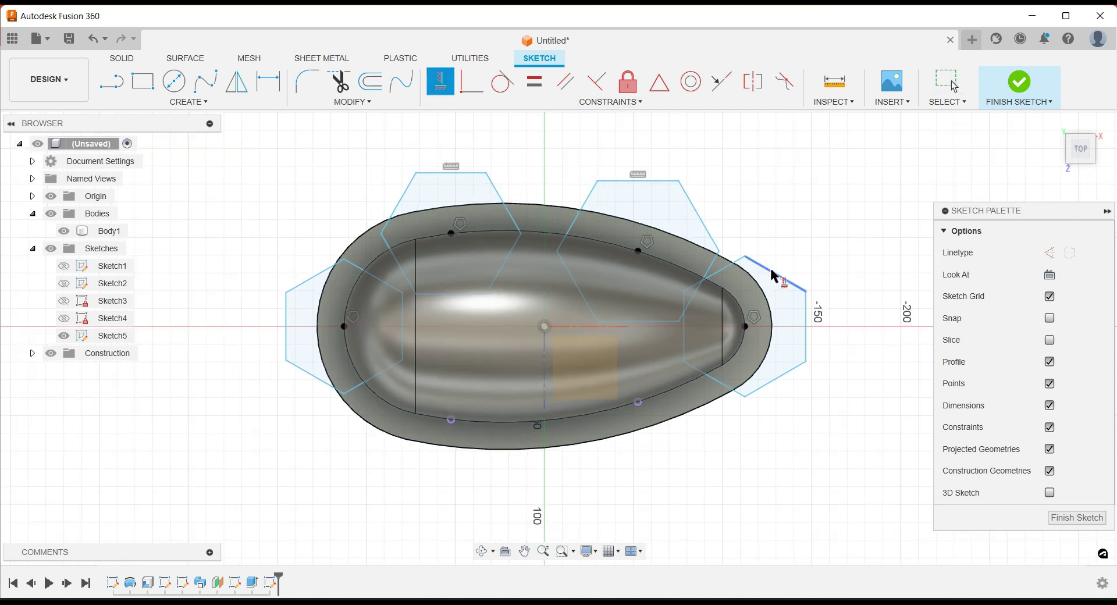
{"action": "left_click", "coordinate": [805, 314]}
{"action": "left_click", "coordinate": [287, 329]}
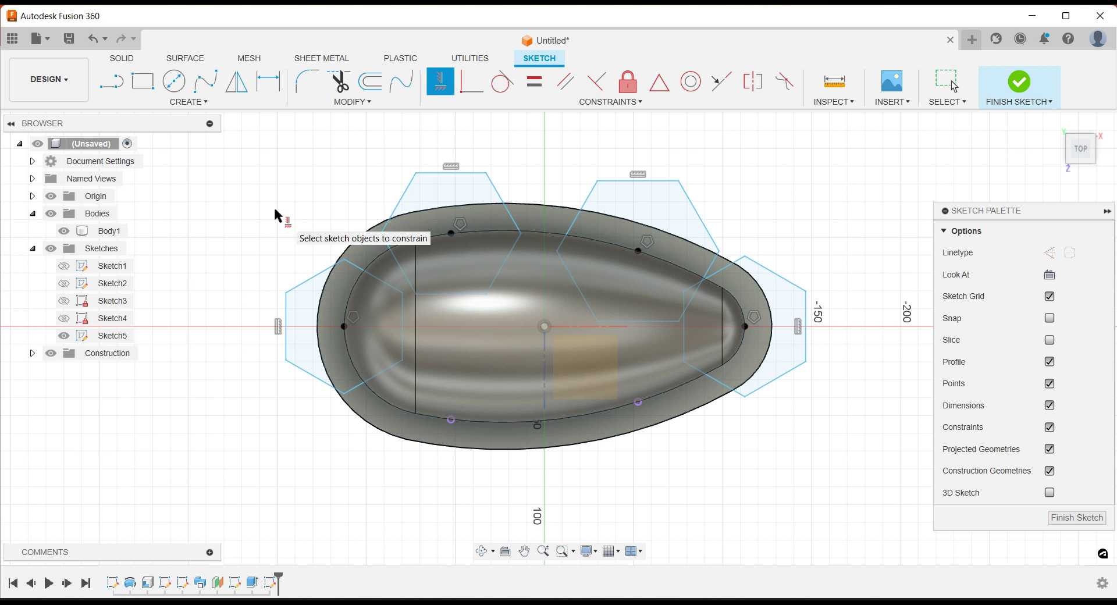
Dimension the left hexagon 19.5 mm across flats
{"action": "key", "text": "Escape"}
{"action": "left_click", "coordinate": [269, 84]}
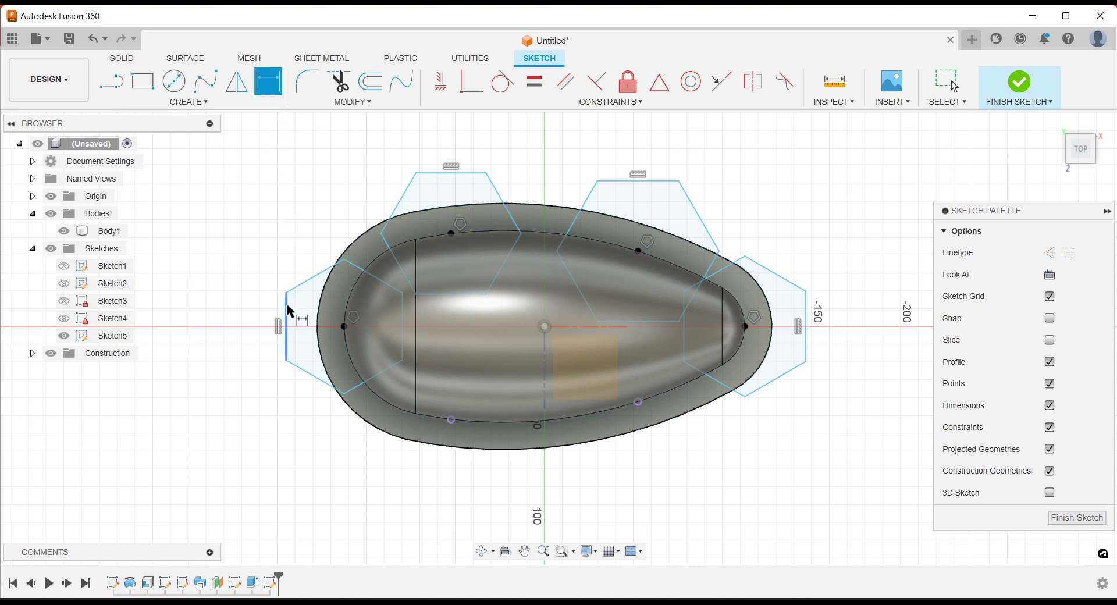
{"action": "left_click", "coordinate": [287, 311]}
{"action": "left_click", "coordinate": [403, 329]}
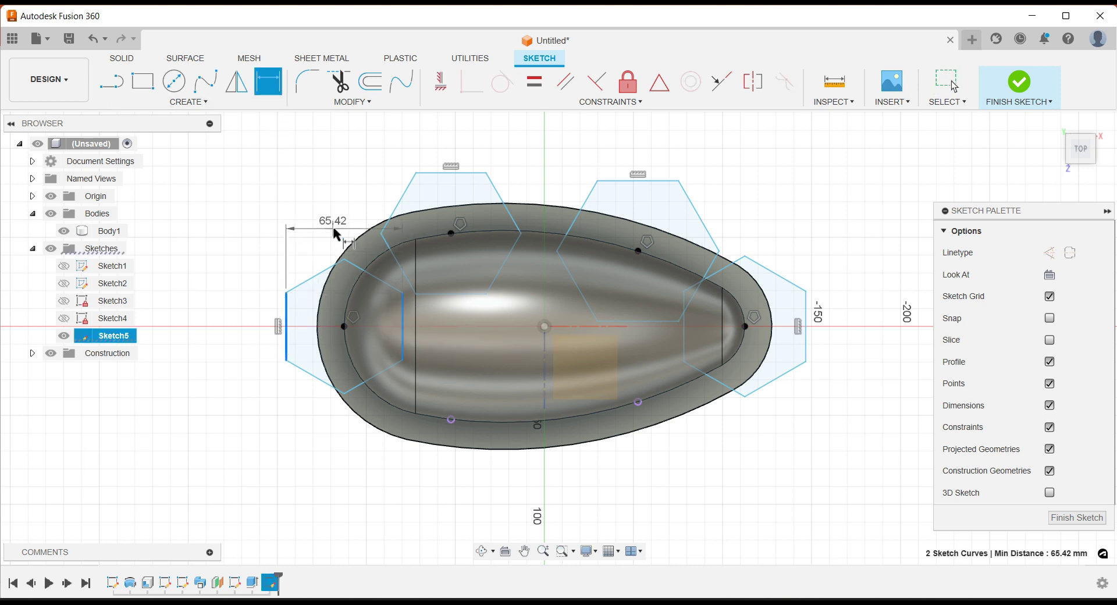
{"action": "left_click", "coordinate": [337, 234]}
{"action": "type", "text": "19.5"}
{"action": "key", "text": "Return"}
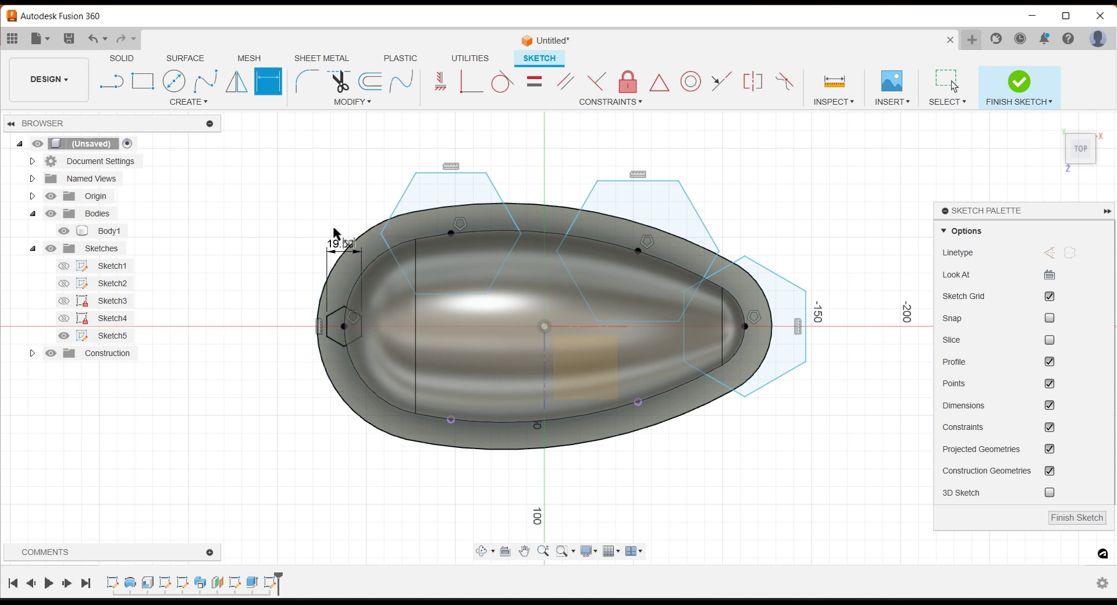
{"action": "scroll", "coordinate": [449, 255], "scroll_direction": "up", "scroll_amount": 2}
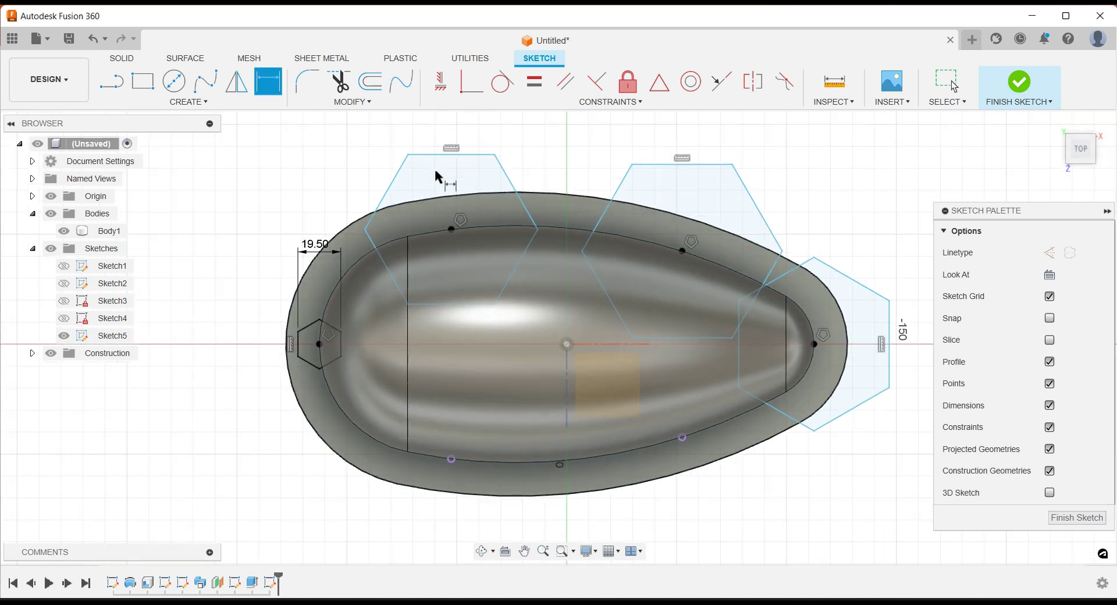
{"action": "scroll", "coordinate": [470, 294], "scroll_direction": "down", "scroll_amount": 1}
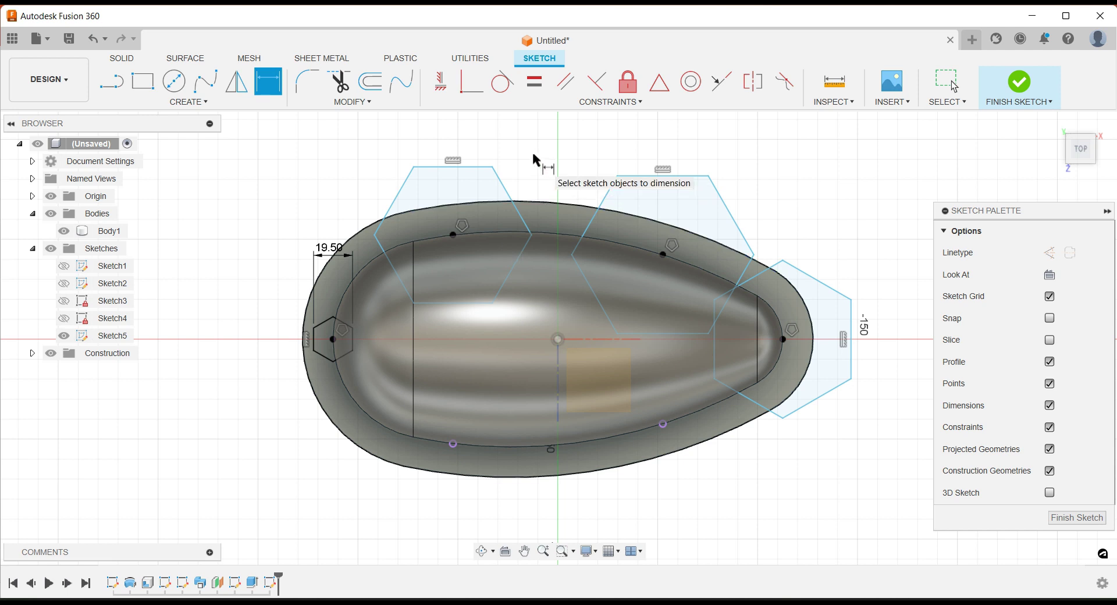
{"action": "key", "text": "Escape"}
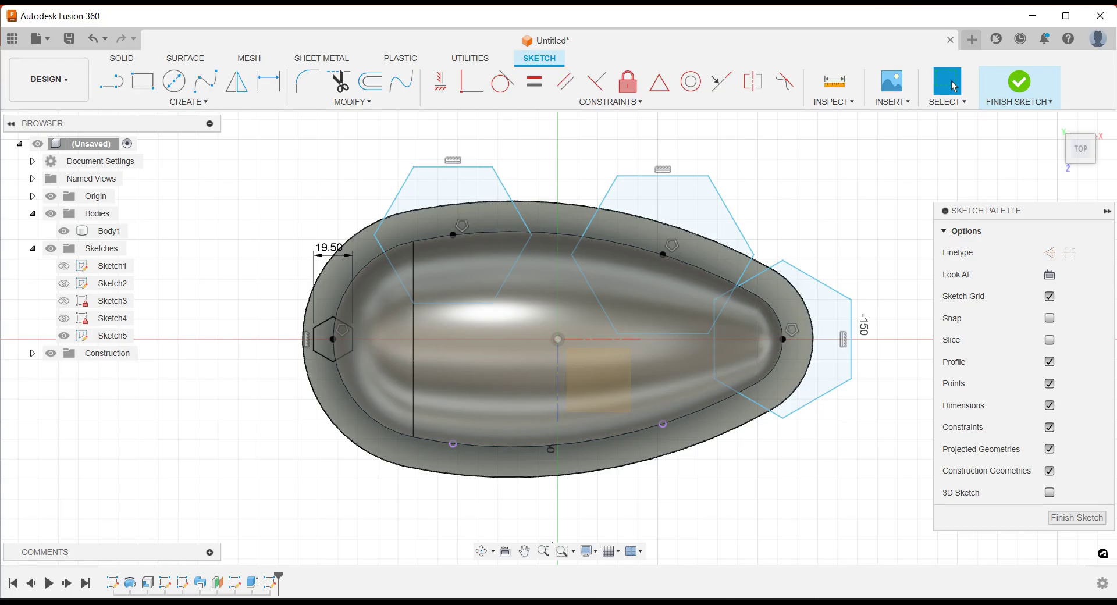
Hide Body1 and delete the upper-left and upper-right hexagons
{"action": "scroll", "coordinate": [447, 251], "scroll_direction": "down", "scroll_amount": 1}
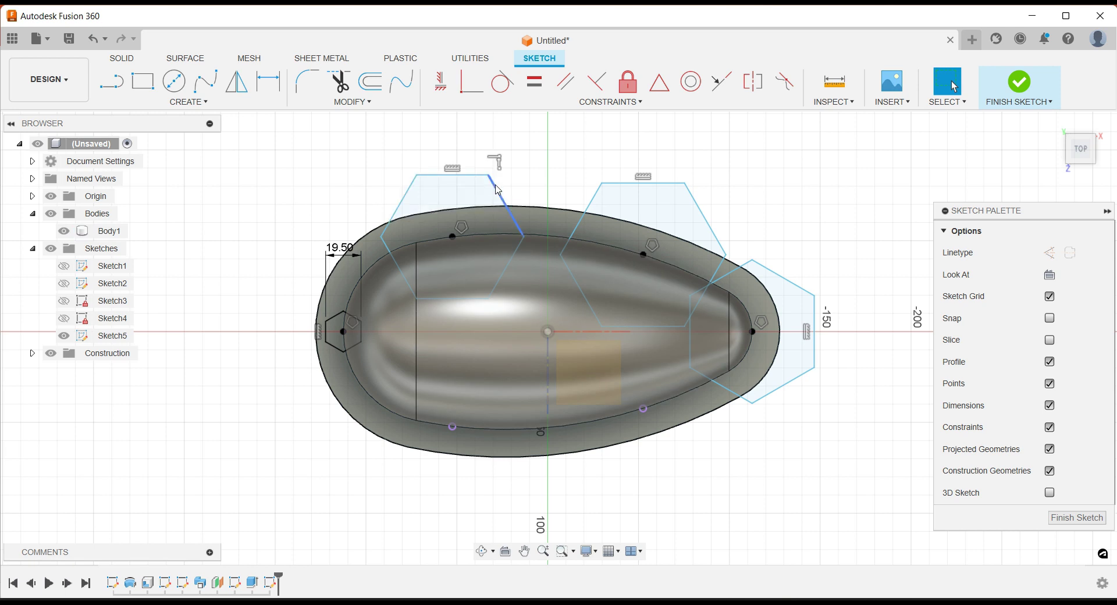
{"action": "left_click_drag", "start_coordinate": [410, 153], "coordinate": [544, 319]}
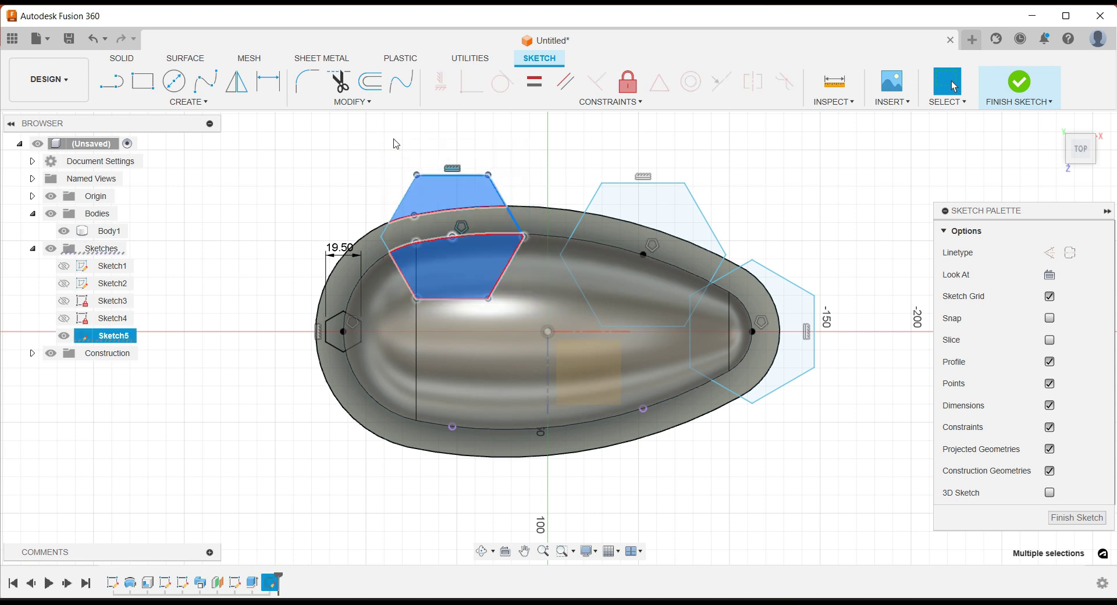
{"action": "left_click", "coordinate": [394, 142]}
{"action": "left_click", "coordinate": [67, 232]}
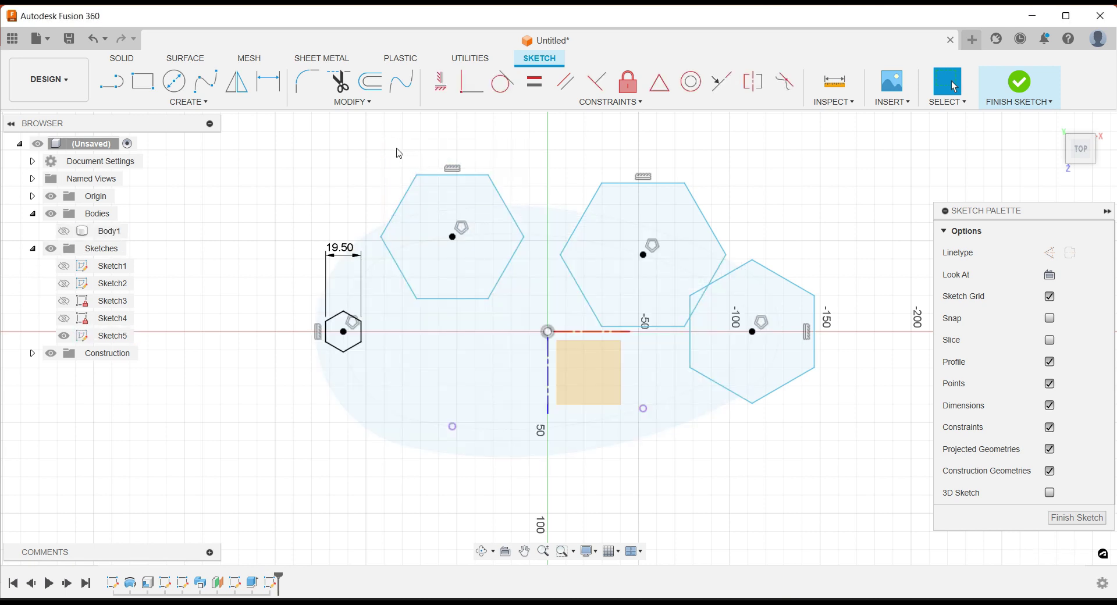
{"action": "left_click_drag", "start_coordinate": [373, 145], "coordinate": [538, 323]}
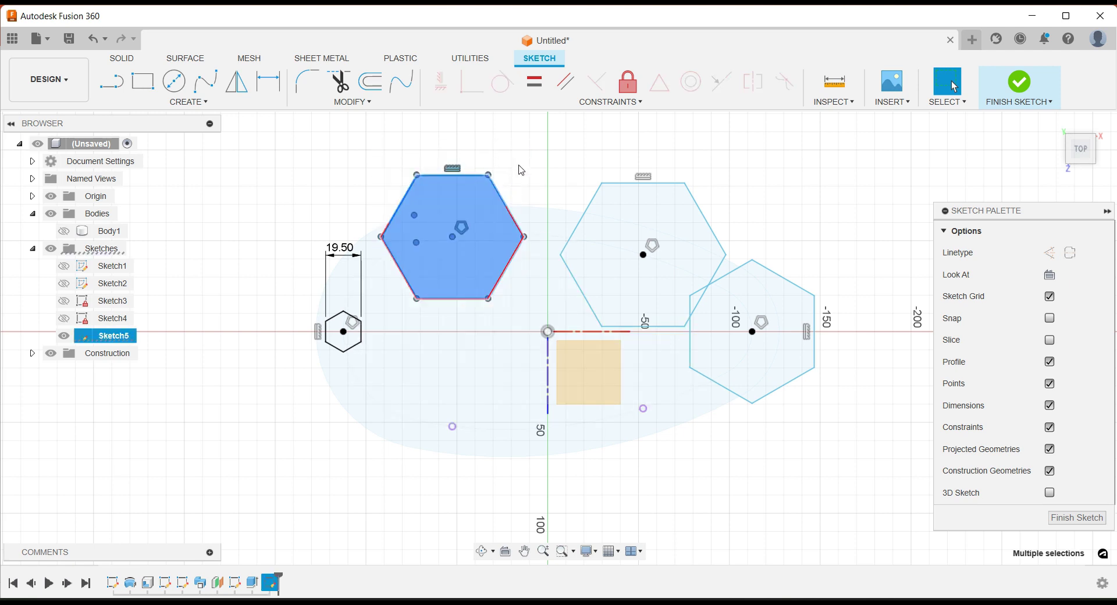
{"action": "key", "text": "Escape"}
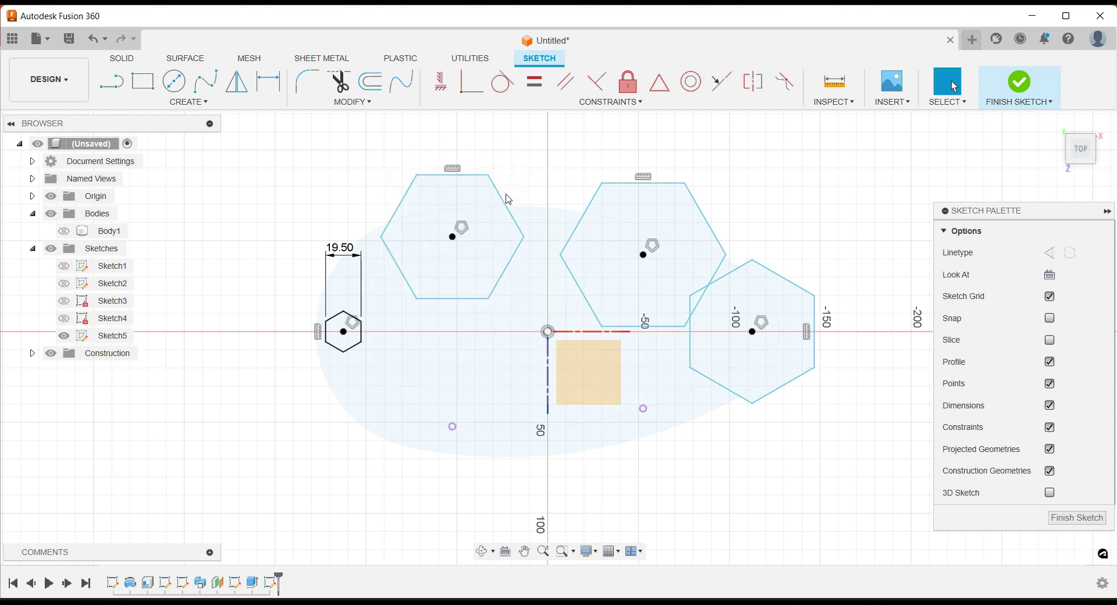
{"action": "left_click", "coordinate": [505, 199]}
{"action": "left_click", "coordinate": [524, 169]}
{"action": "left_click_drag", "start_coordinate": [374, 151], "coordinate": [538, 317]}
{"action": "key", "text": "Delete"}
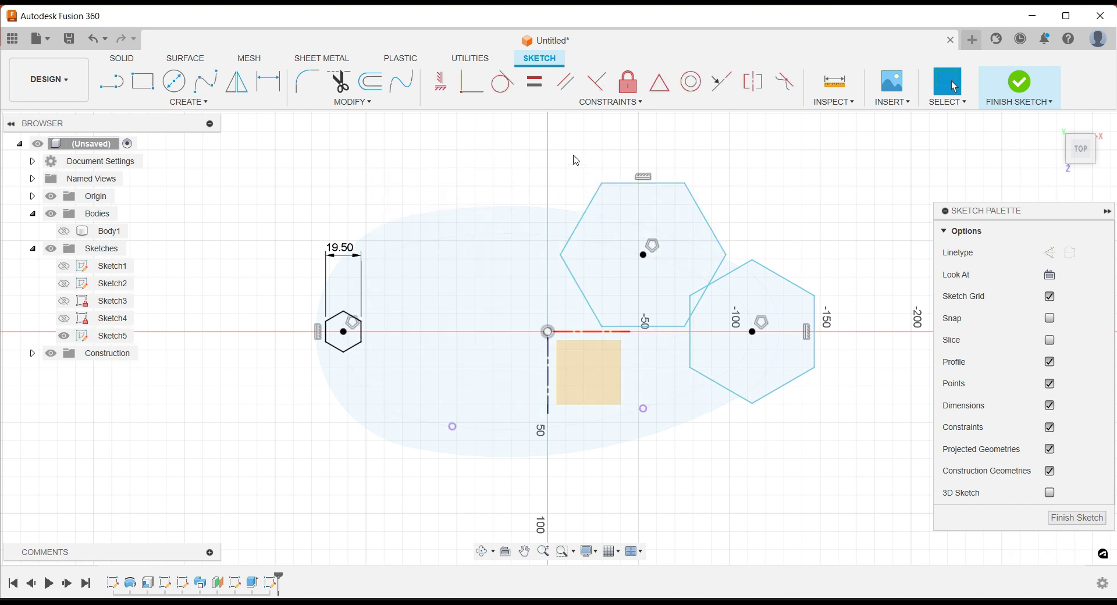
{"action": "left_click_drag", "start_coordinate": [553, 147], "coordinate": [729, 340]}
{"action": "key", "text": "Delete"}
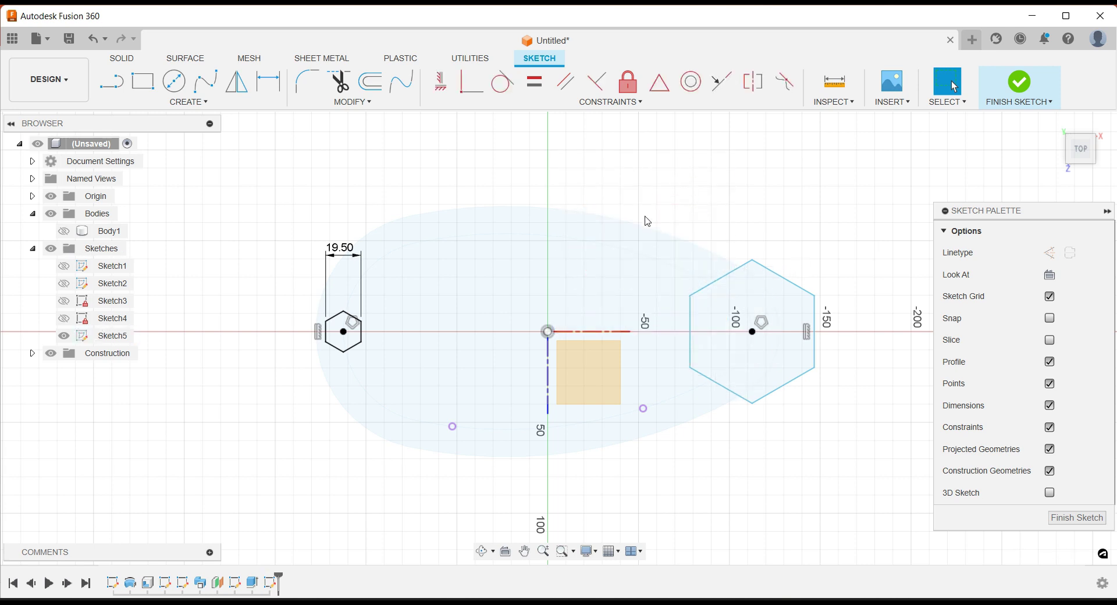
Dimension the right hexagon's width equal to the left one's 19.50, then view the reference slide
{"action": "scroll", "coordinate": [647, 221], "scroll_direction": "down", "scroll_amount": 3}
{"action": "scroll", "coordinate": [768, 244], "scroll_direction": "up", "scroll_amount": 2}
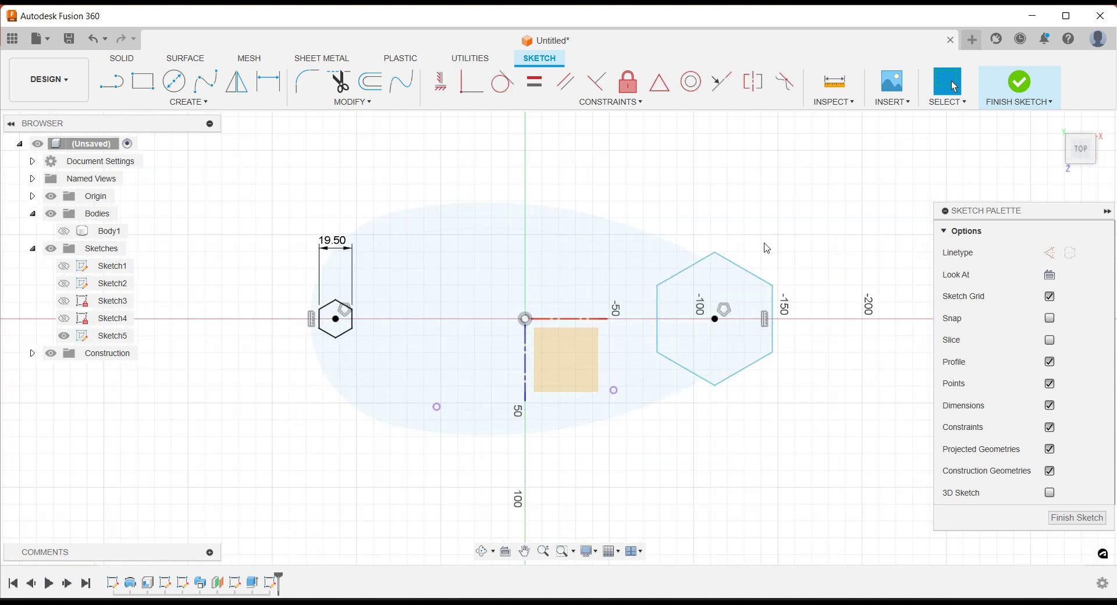
{"action": "left_click", "coordinate": [272, 84]}
{"action": "left_click", "coordinate": [772, 297]}
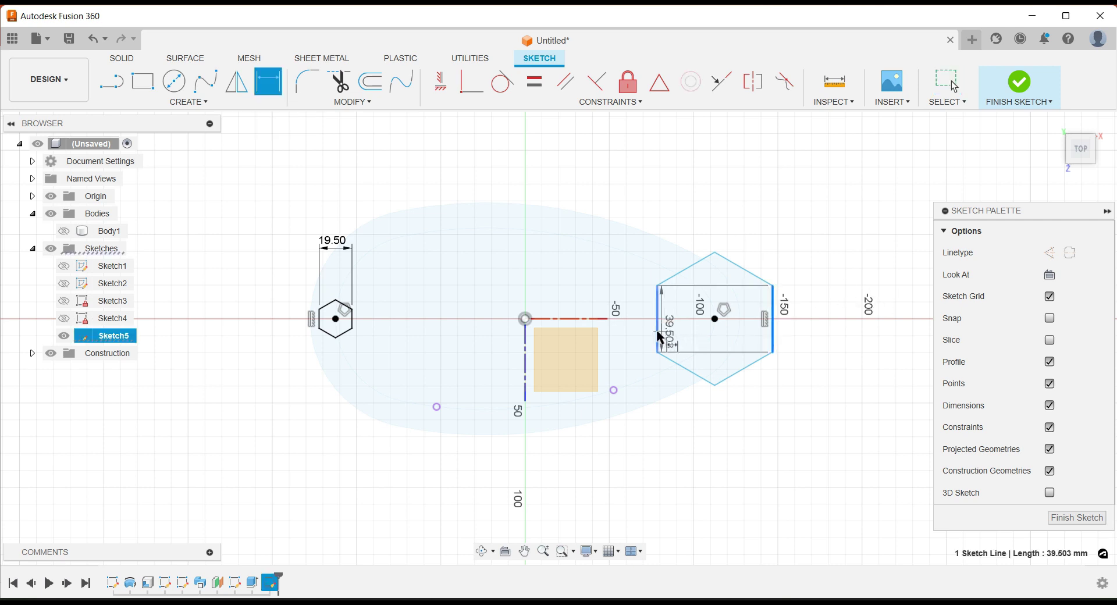
{"action": "left_click", "coordinate": [658, 333]}
{"action": "left_click", "coordinate": [720, 226]}
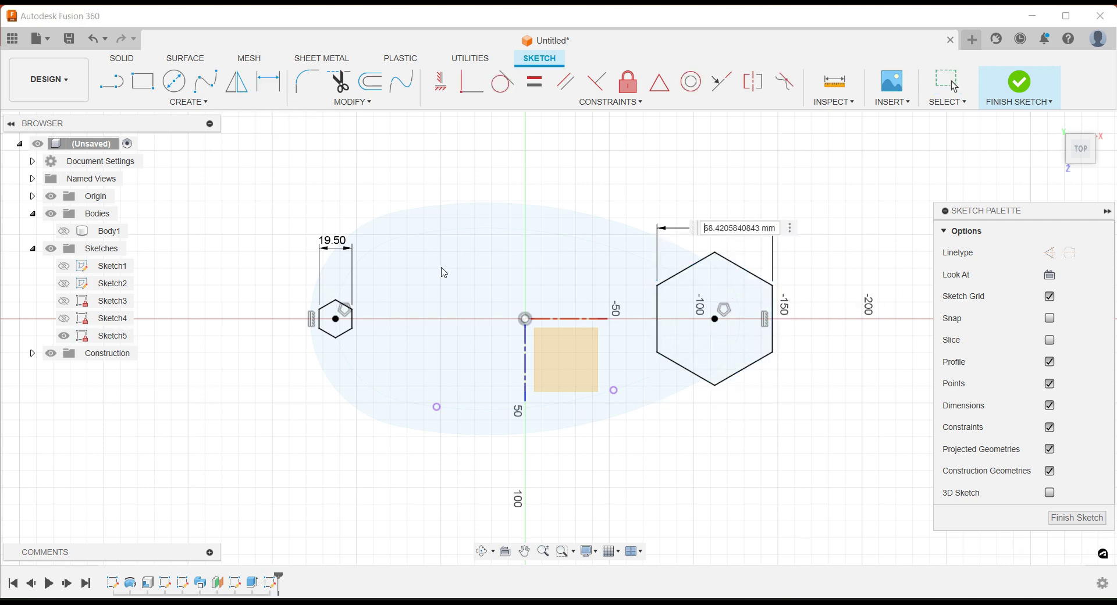
{"action": "left_click", "coordinate": [333, 240]}
{"action": "key", "text": "Return"}
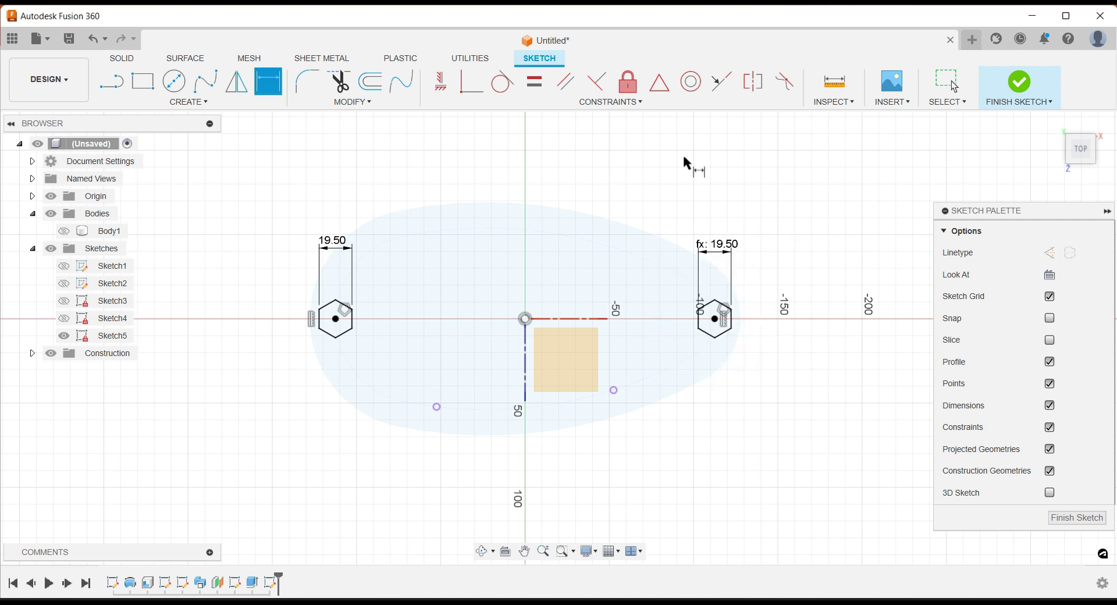
{"action": "scroll", "coordinate": [710, 316], "scroll_direction": "up", "scroll_amount": 1}
{"action": "key", "text": "Escape"}
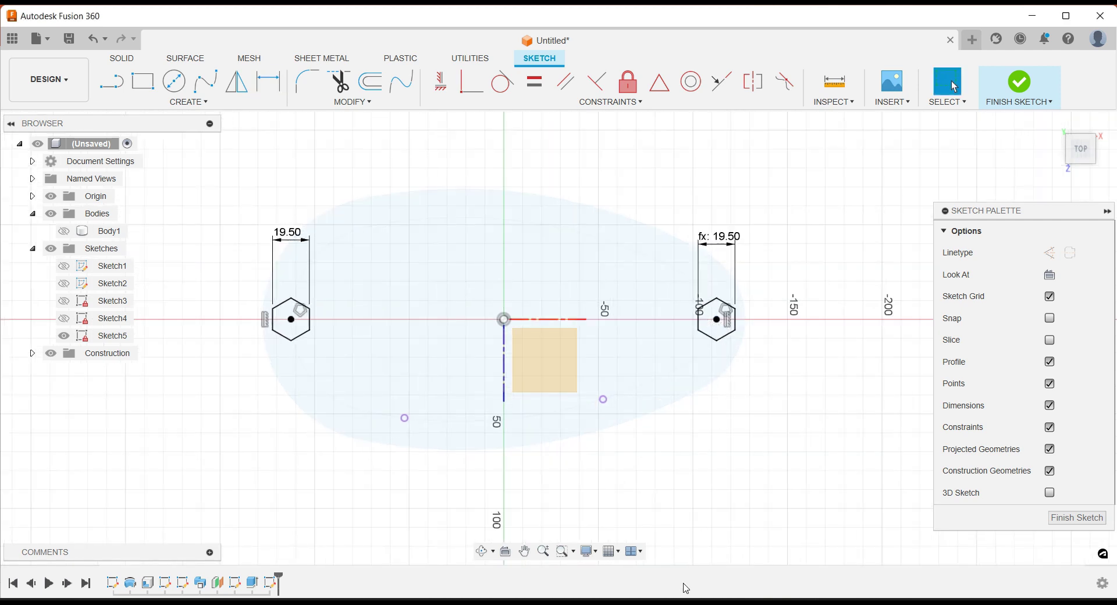
{"action": "key", "text": "alt+Tab"}
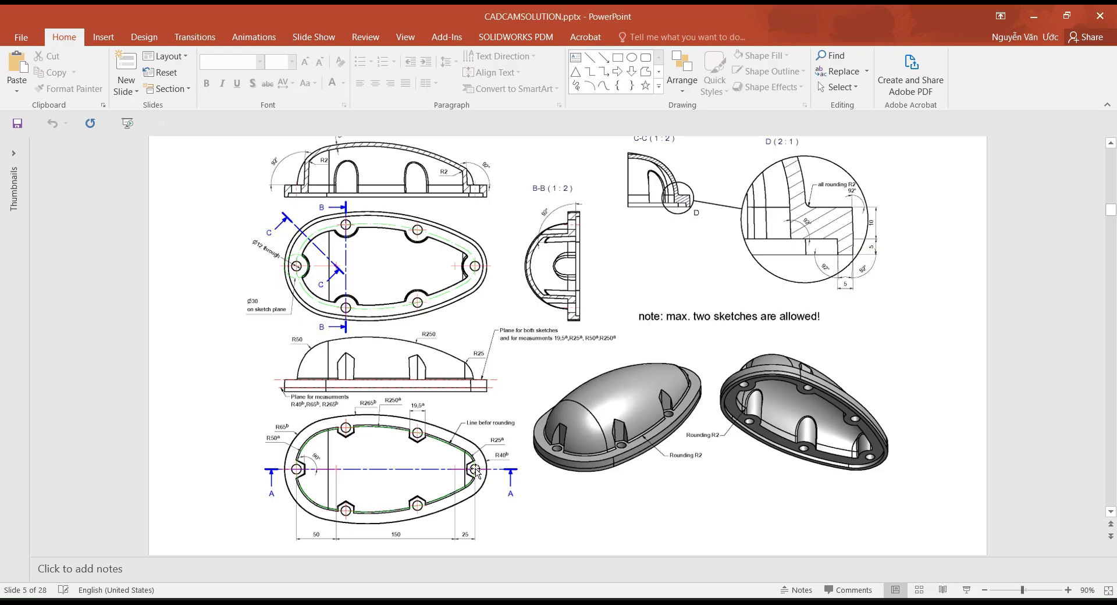
Compare the PowerPoint reference drawing with the sketch, ending back in Fusion 360
{"action": "key", "text": "alt+Tab"}
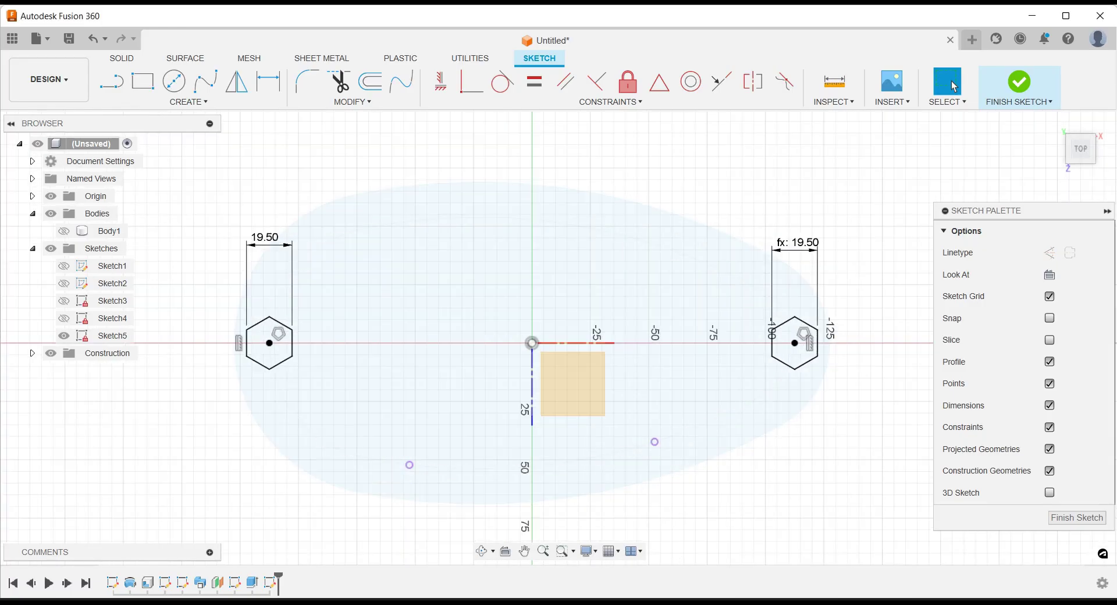
{"action": "key", "text": "alt+Tab"}
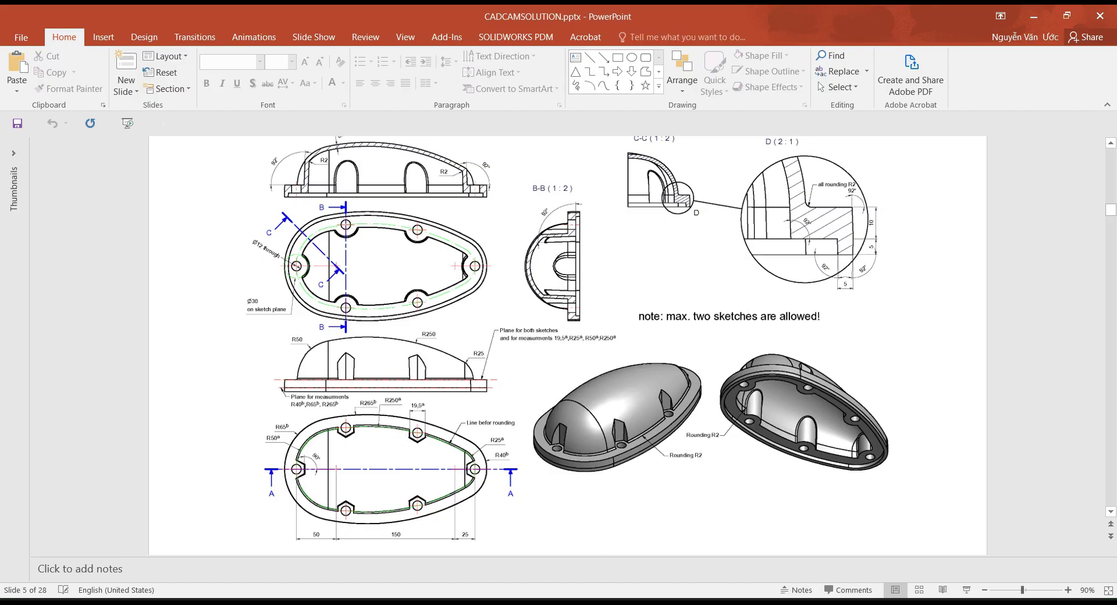
{"action": "key", "text": "alt+Tab"}
{"action": "scroll", "coordinate": [308, 201], "scroll_direction": "up", "scroll_amount": 2}
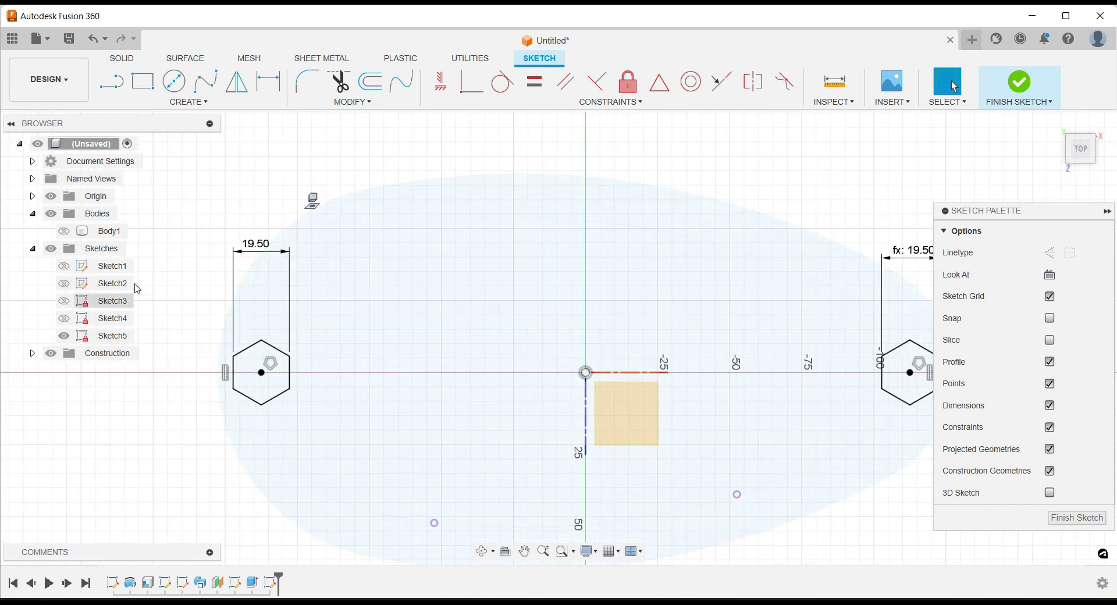
Make Sketch4's circles and egg outline visible in the canvas
{"action": "left_click", "coordinate": [200, 105]}
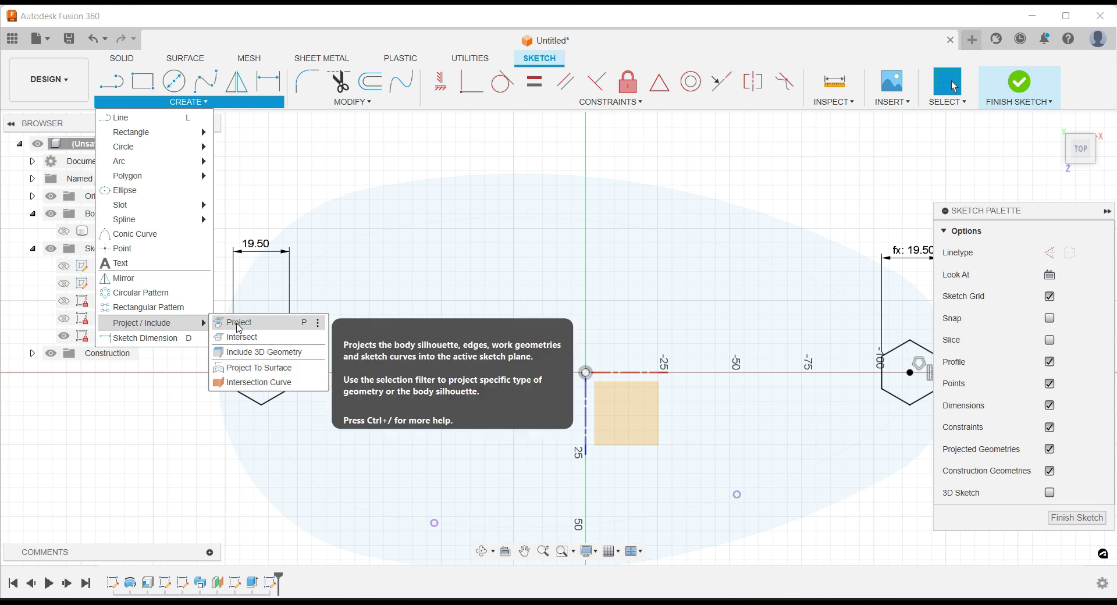
{"action": "left_click", "coordinate": [270, 149]}
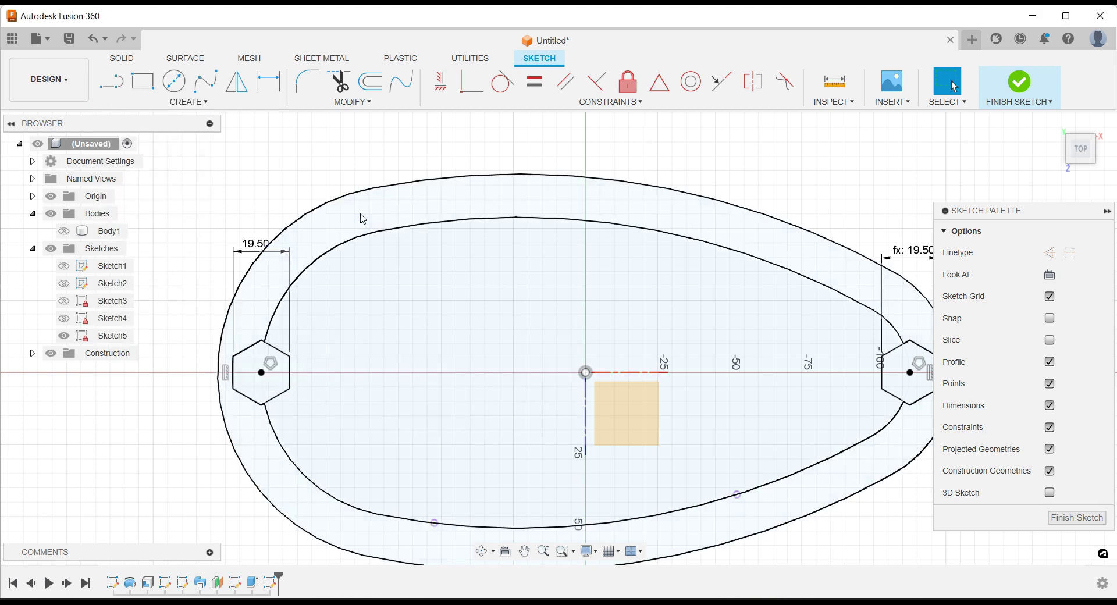
{"action": "left_click", "coordinate": [61, 321]}
{"action": "left_click", "coordinate": [61, 303]}
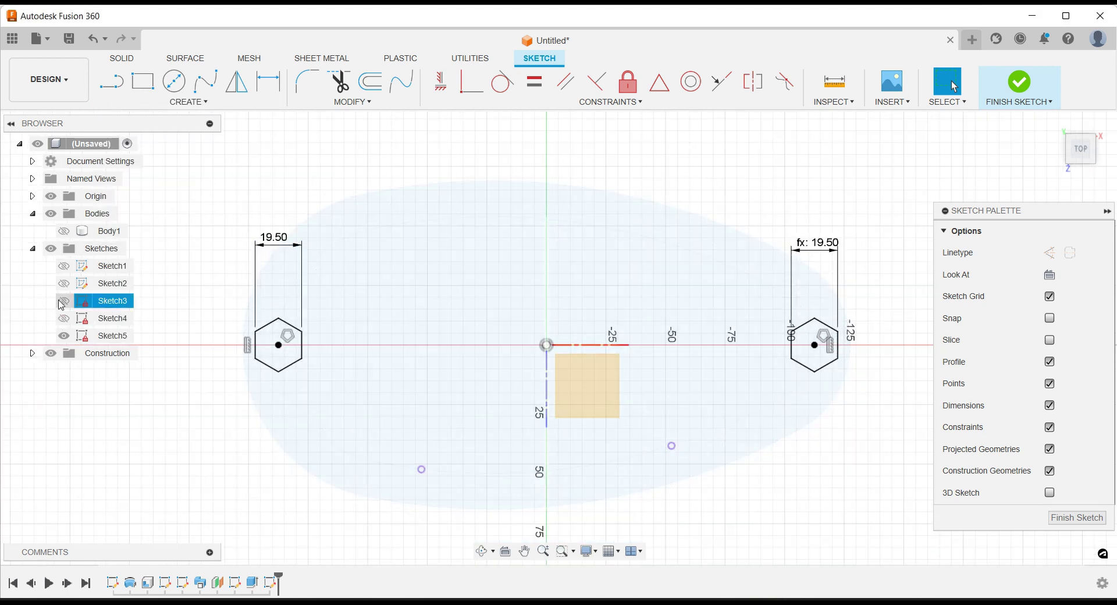
{"action": "left_click", "coordinate": [64, 318]}
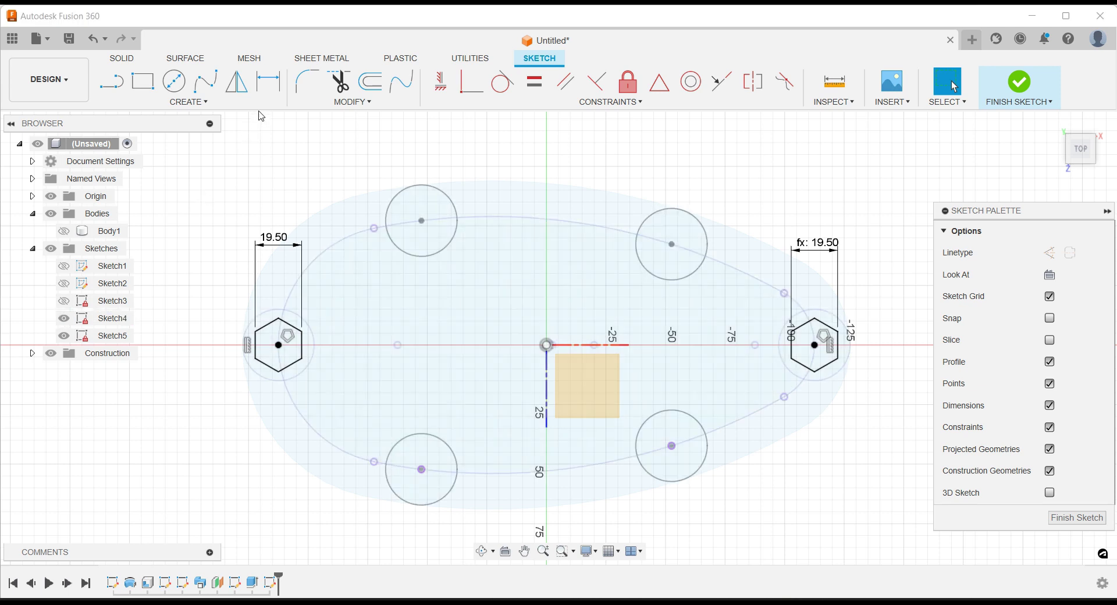
Project the four egg-outline arcs (left, top, lower right, bottom) into the current sketch
{"action": "left_click", "coordinate": [192, 103]}
{"action": "mouse_move", "coordinate": [153, 323]}
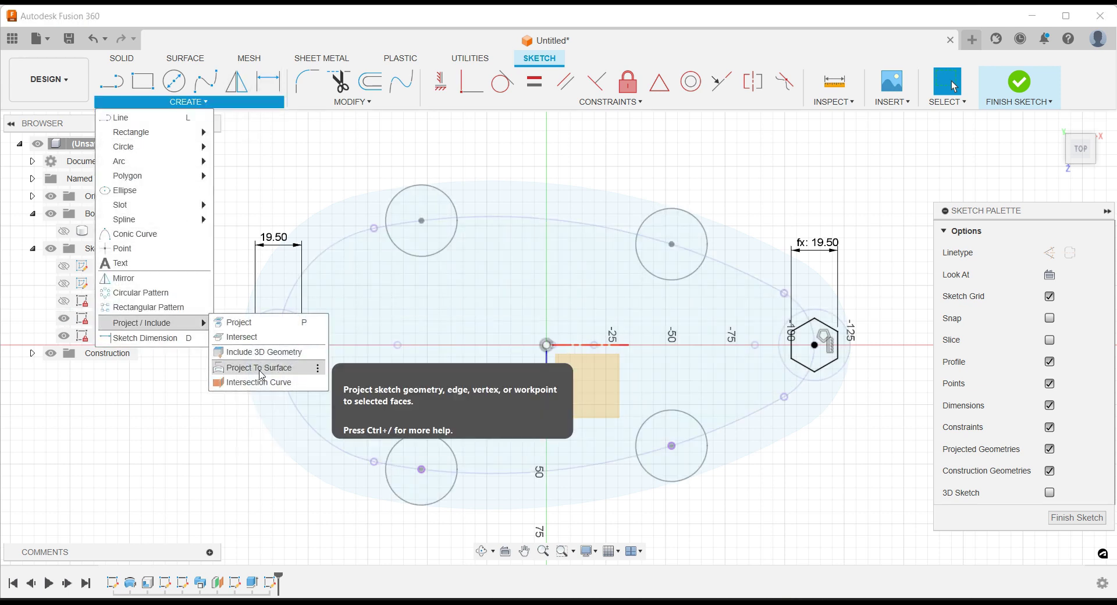
{"action": "left_click", "coordinate": [245, 323]}
{"action": "left_click", "coordinate": [289, 285]}
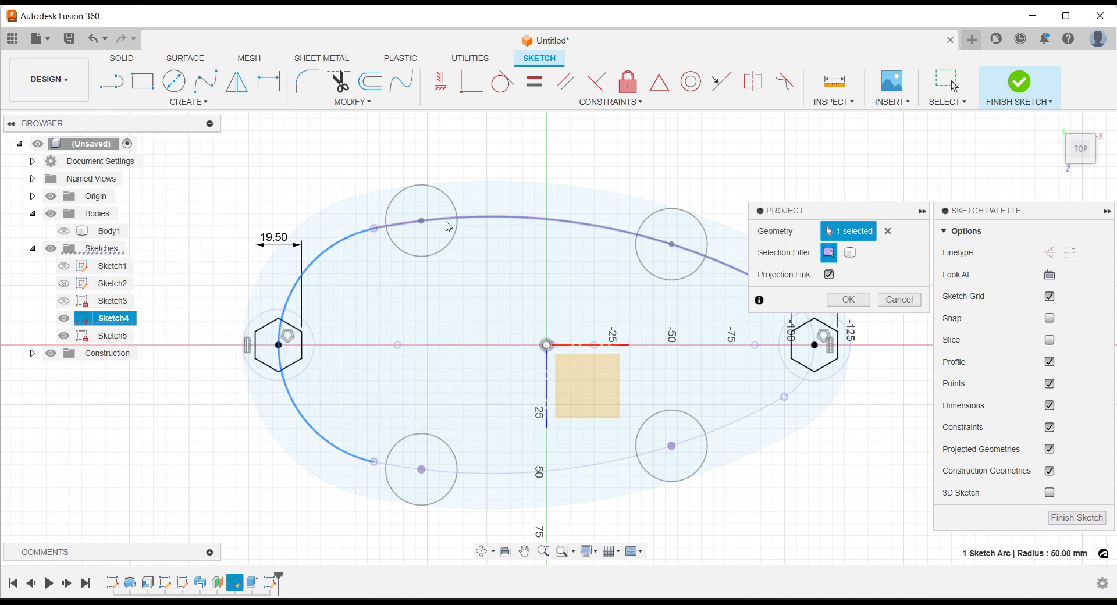
{"action": "left_click", "coordinate": [450, 223]}
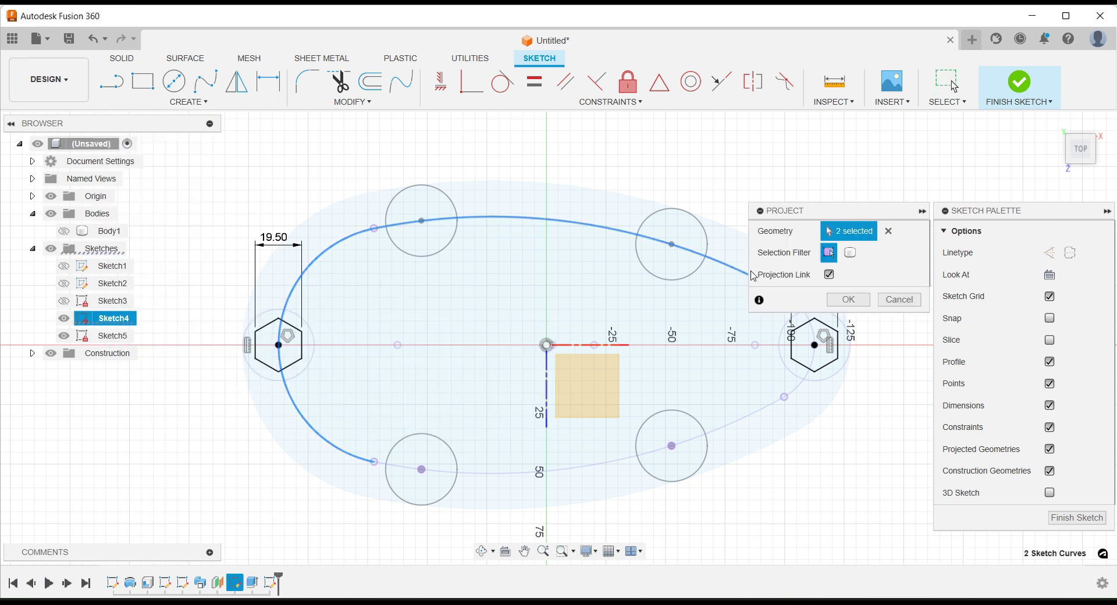
{"action": "left_click", "coordinate": [807, 394]}
{"action": "left_click", "coordinate": [606, 461]}
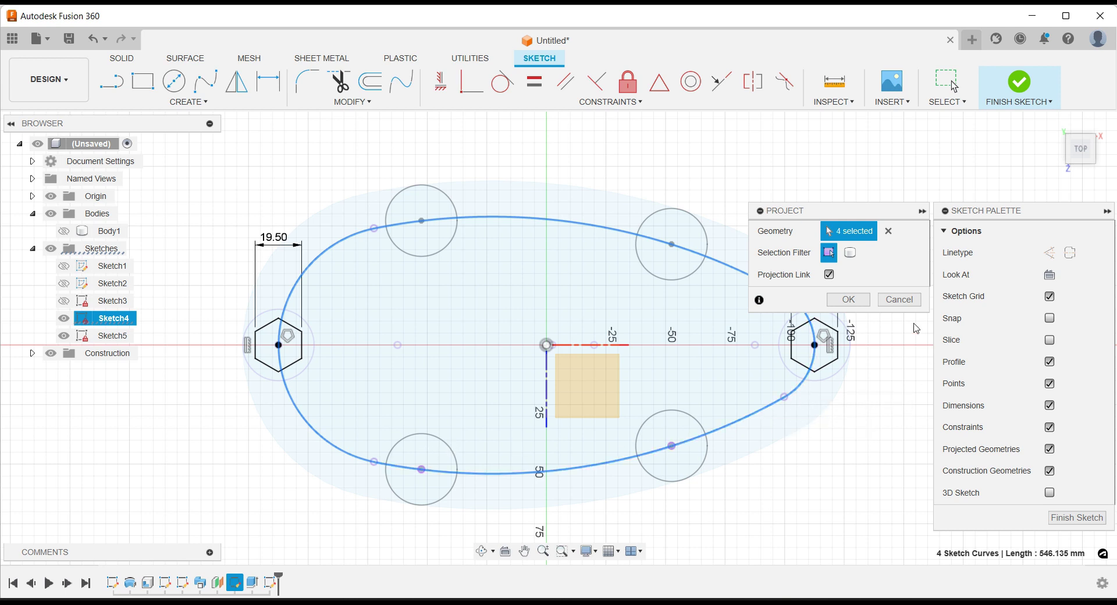
{"action": "left_click", "coordinate": [855, 304]}
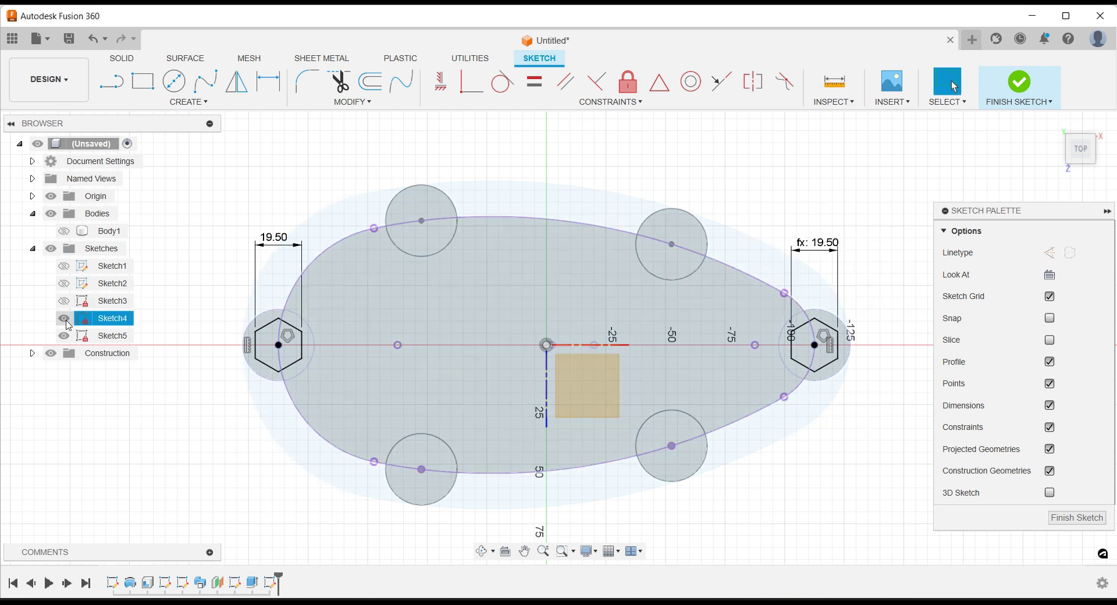
{"action": "left_click", "coordinate": [205, 102]}
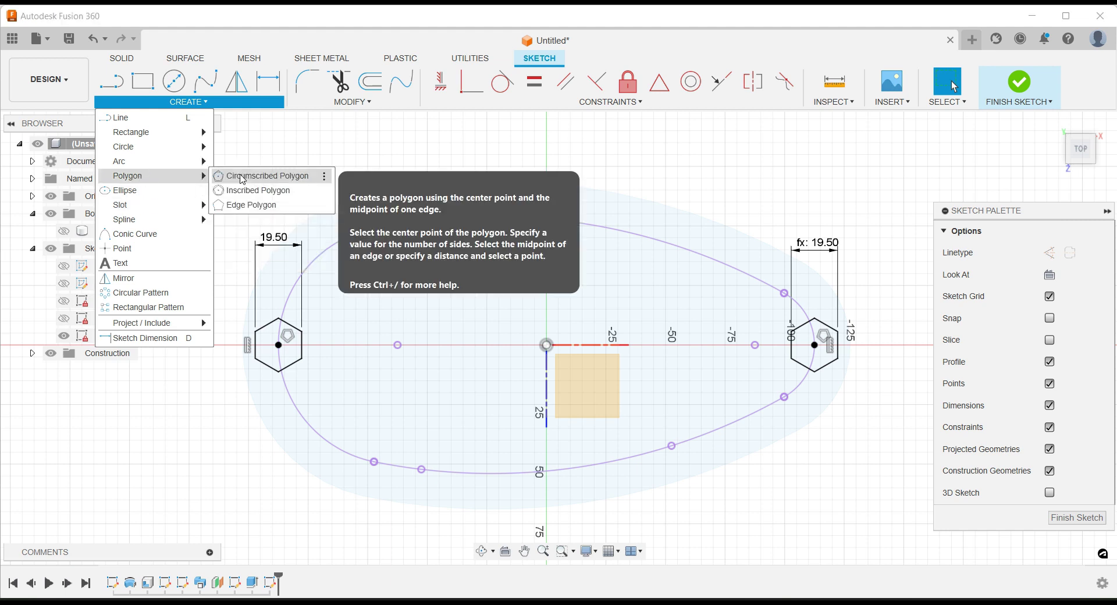
Project the upper-right circle's centre point from Sketch4, then hide Sketch4 again
{"action": "left_click", "coordinate": [241, 176]}
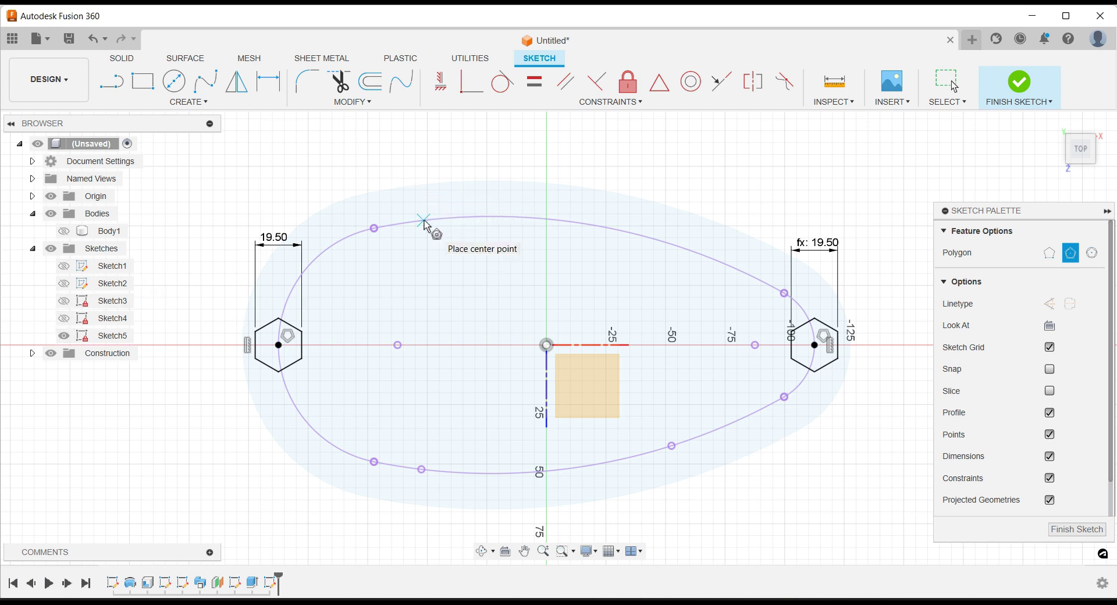
{"action": "key", "text": "Escape"}
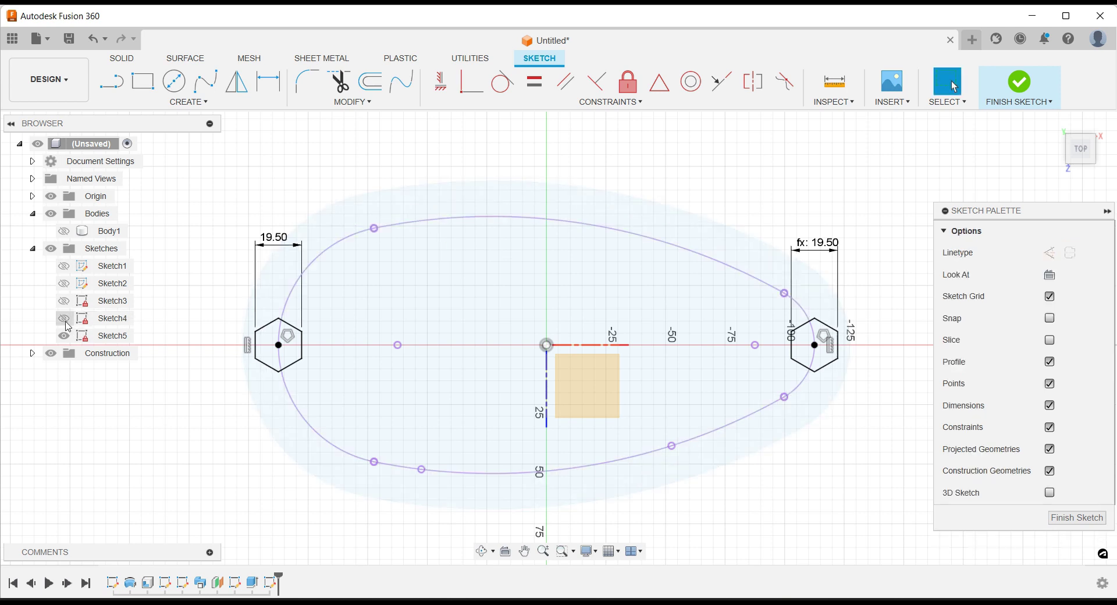
{"action": "left_click", "coordinate": [64, 318]}
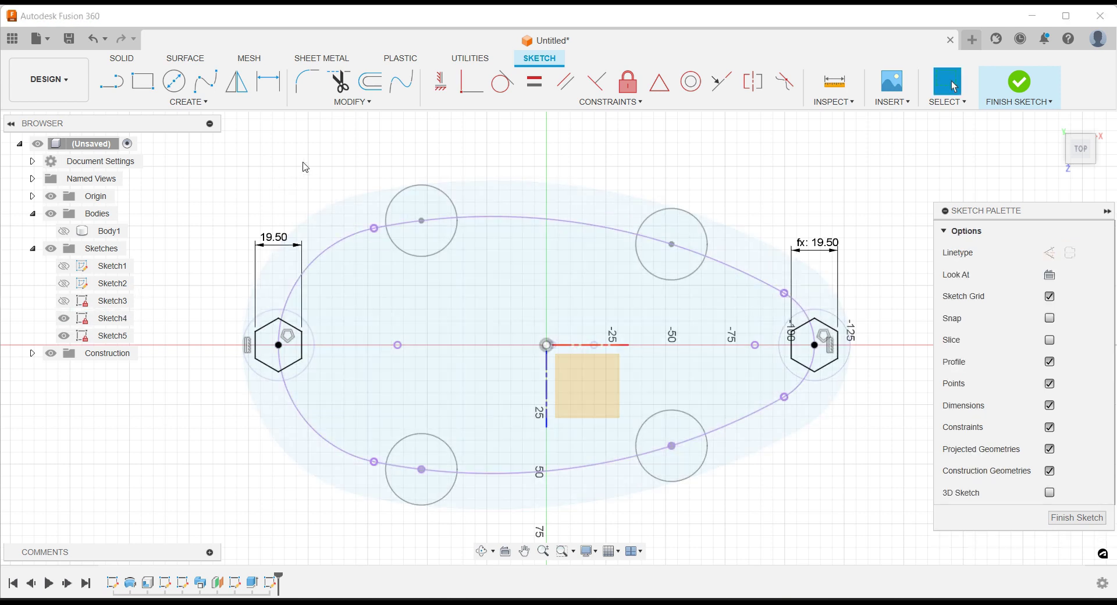
{"action": "left_click", "coordinate": [207, 105]}
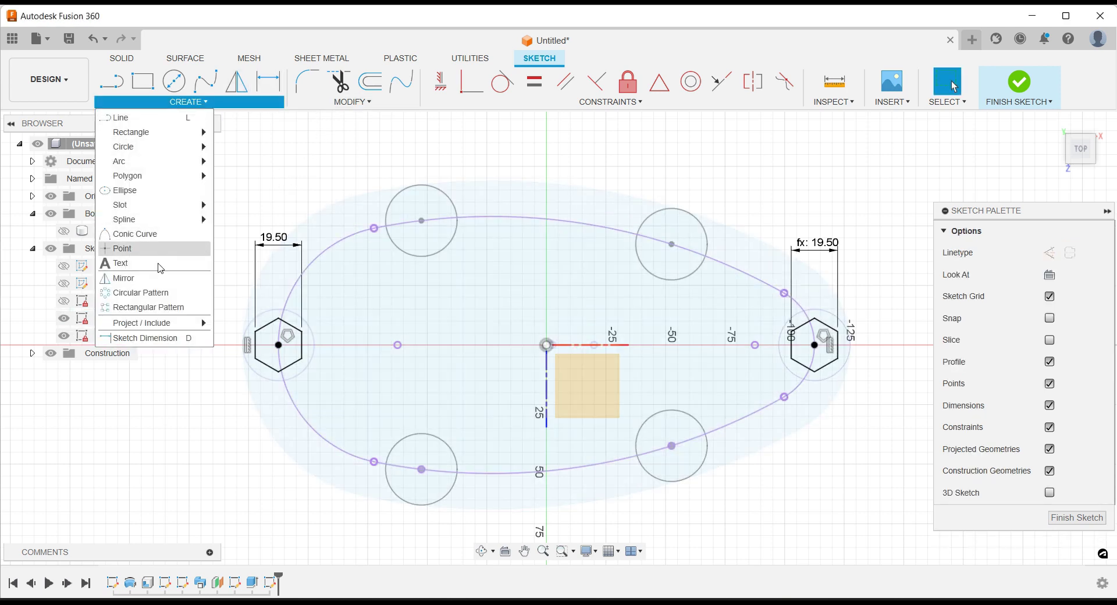
{"action": "mouse_move", "coordinate": [149, 323]}
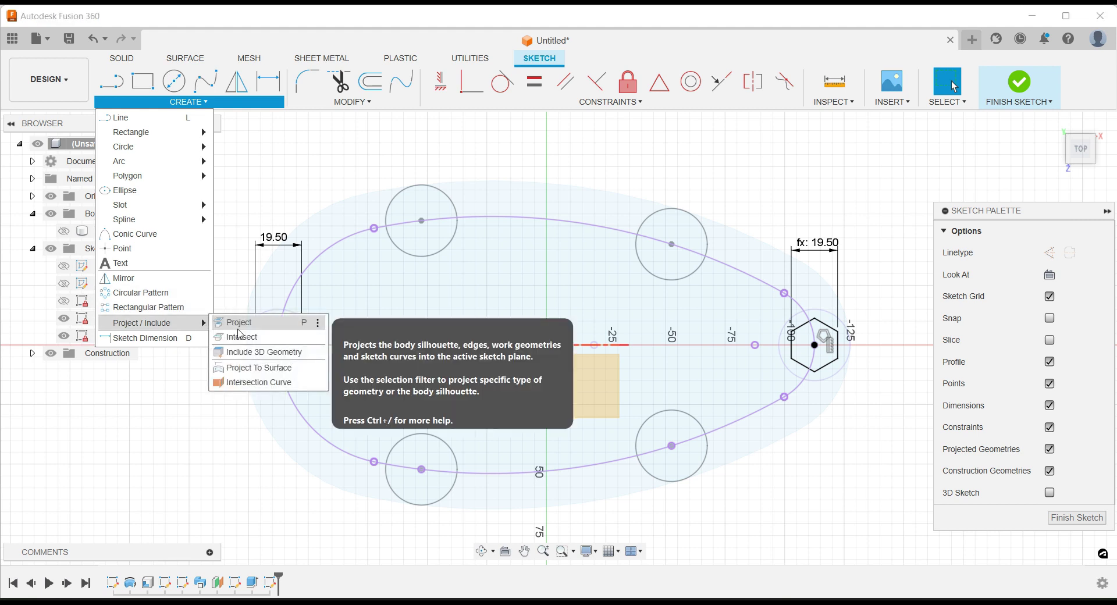
{"action": "left_click", "coordinate": [240, 325]}
{"action": "left_click", "coordinate": [672, 245]}
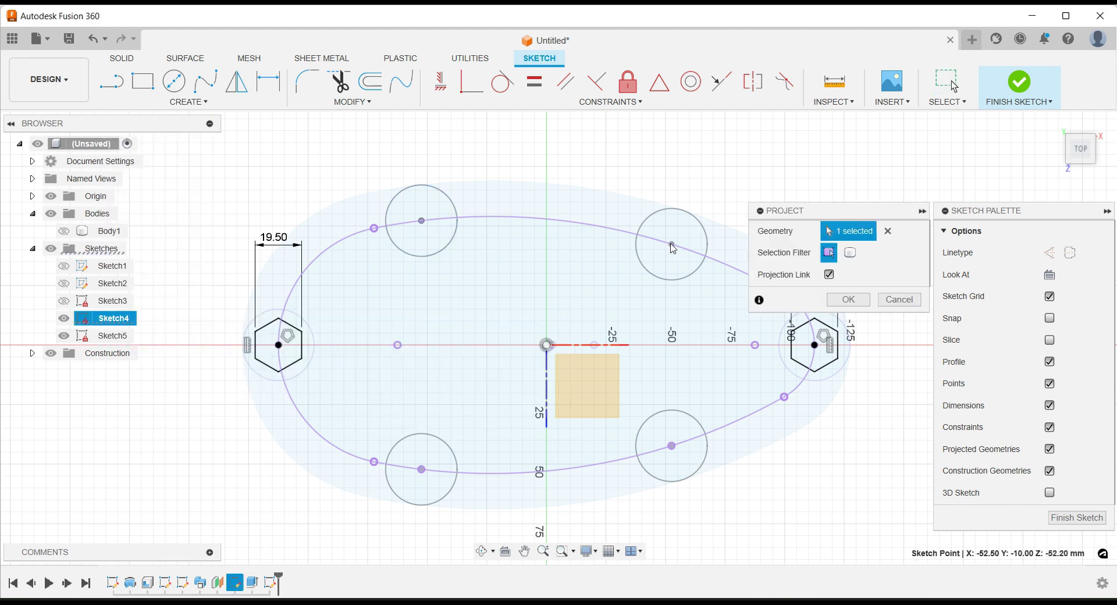
{"action": "left_click", "coordinate": [848, 299]}
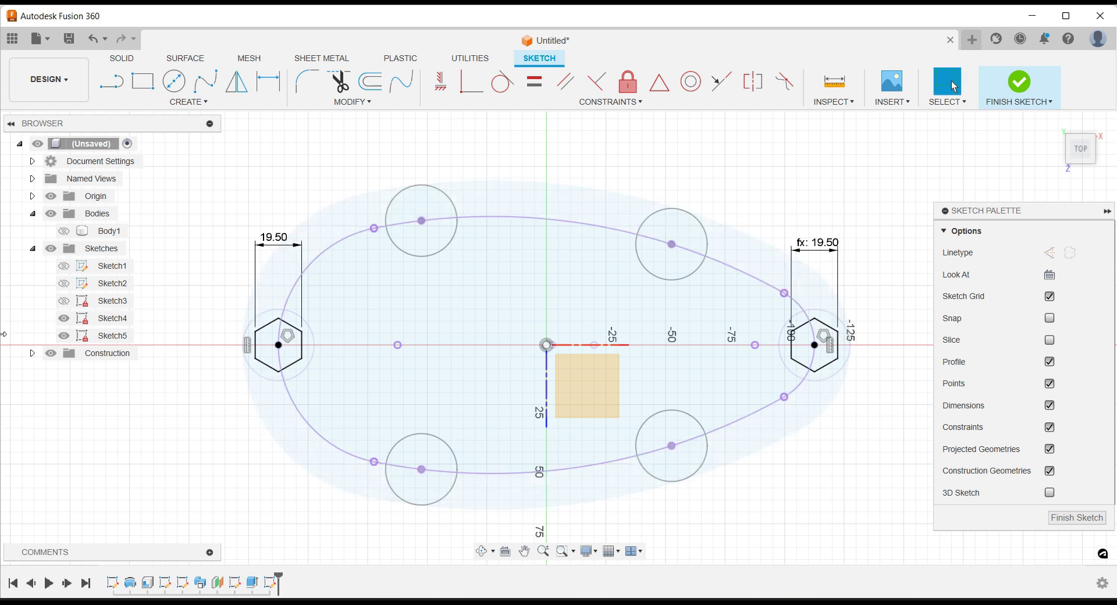
{"action": "left_click", "coordinate": [64, 320]}
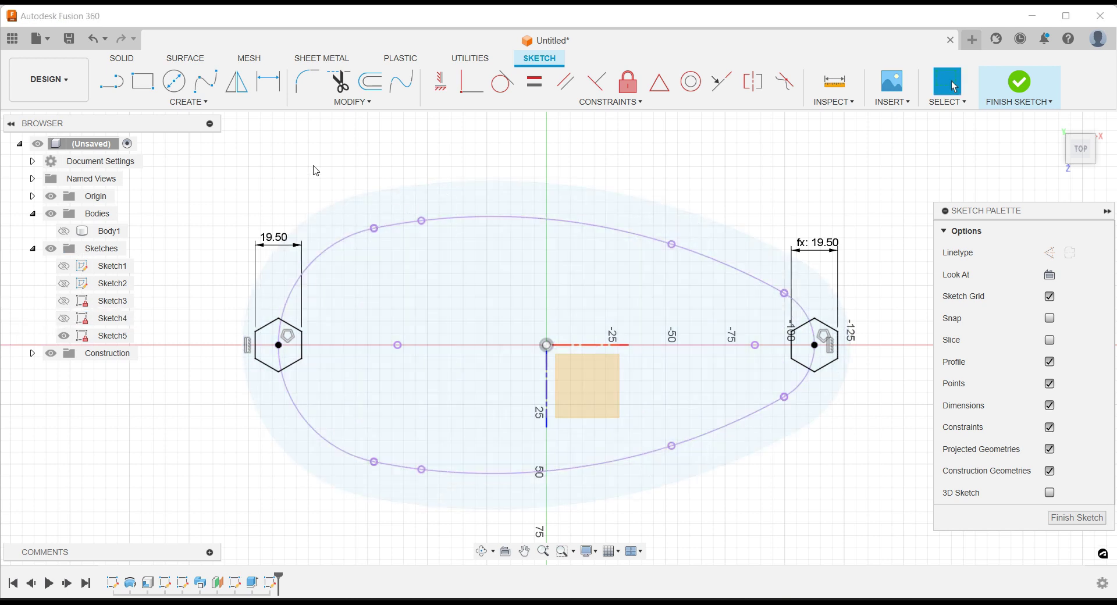
Draw circumscribed hexagons on the upper-left and upper-right points, making the left one's edge vertical
{"action": "left_click", "coordinate": [205, 108]}
{"action": "mouse_move", "coordinate": [128, 175]}
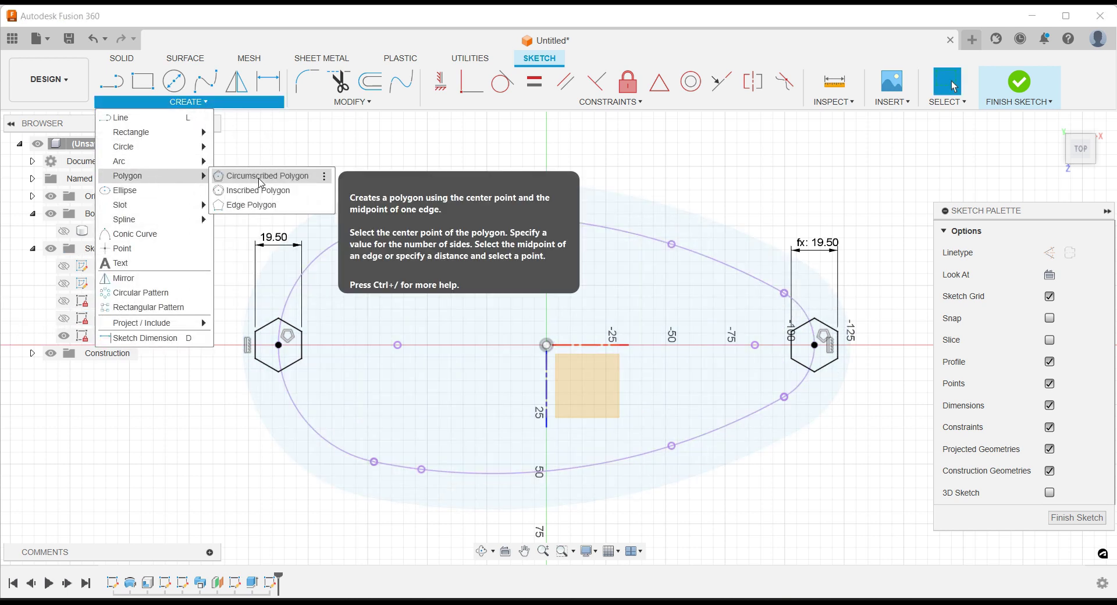
{"action": "left_click", "coordinate": [251, 176]}
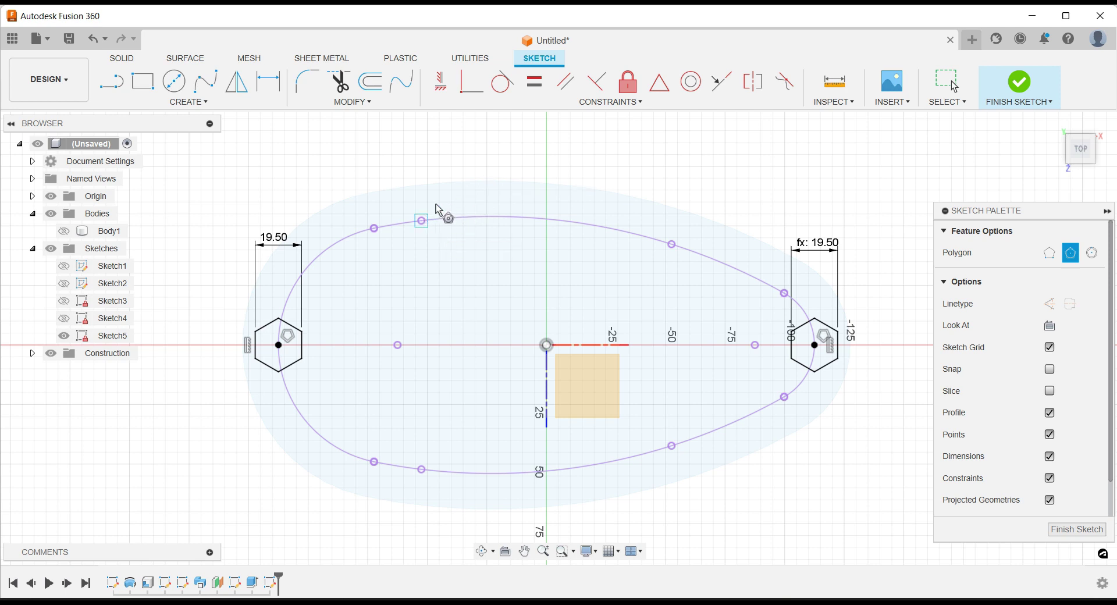
{"action": "left_click", "coordinate": [421, 221]}
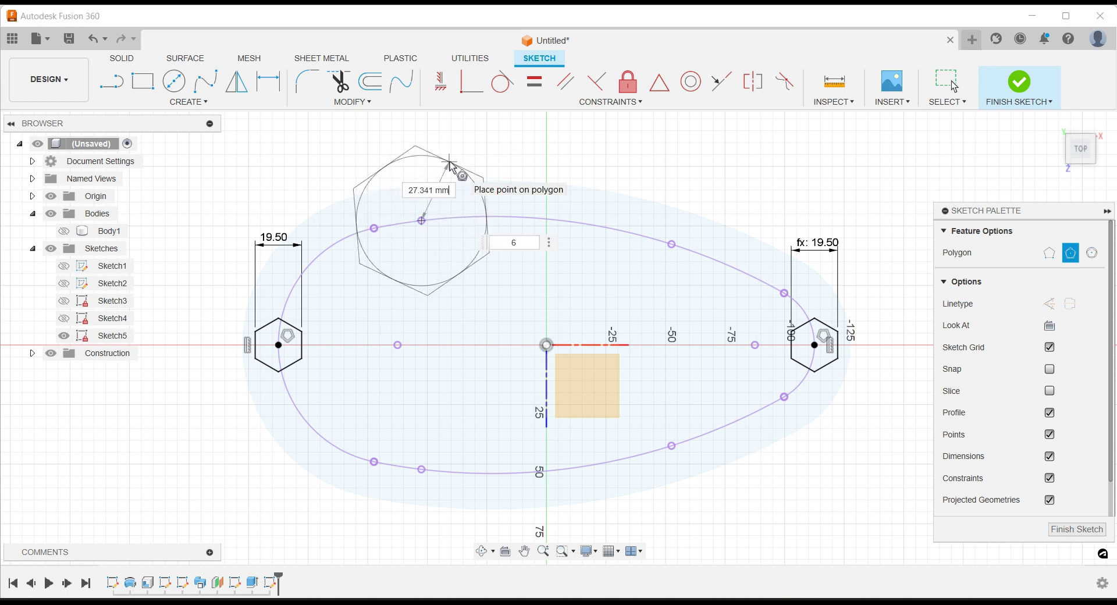
{"action": "left_click", "coordinate": [451, 166]}
{"action": "left_click", "coordinate": [671, 244]}
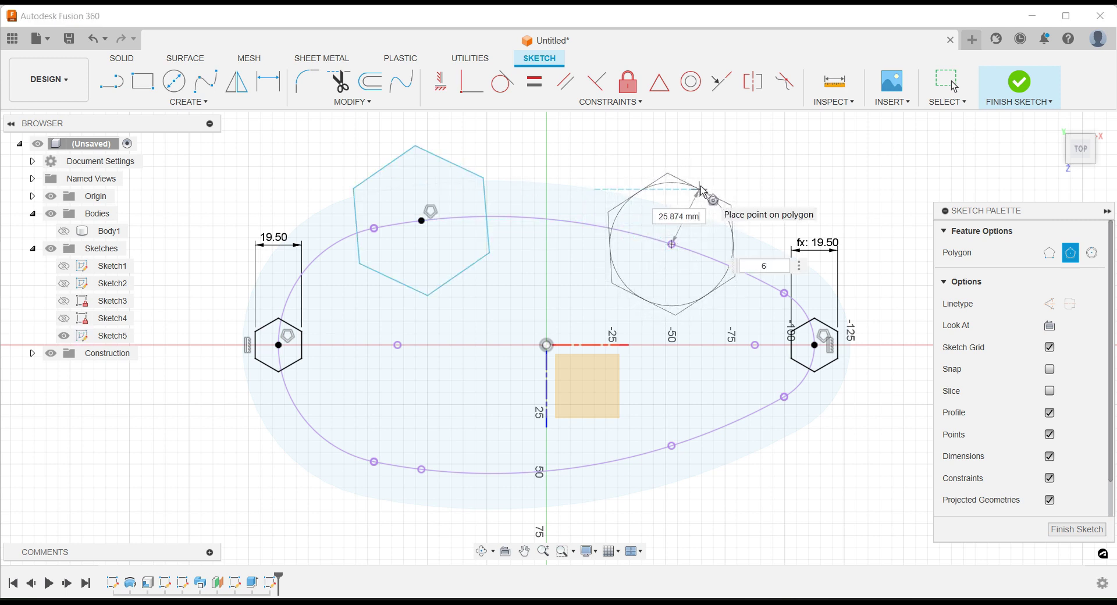
{"action": "left_click", "coordinate": [701, 189]}
{"action": "left_click", "coordinate": [440, 81]}
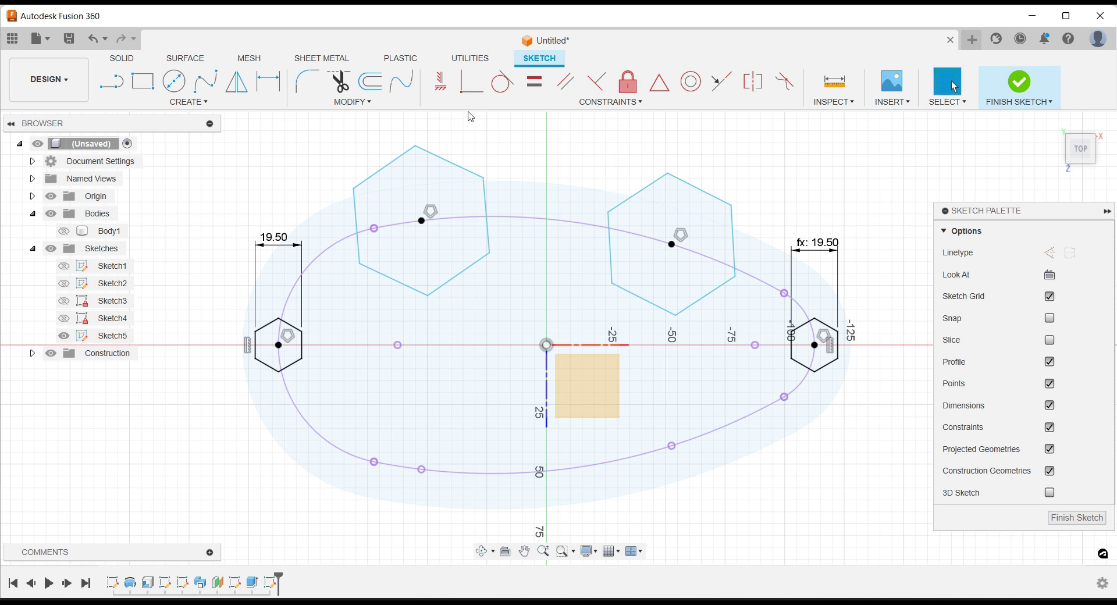
{"action": "left_click", "coordinate": [486, 198]}
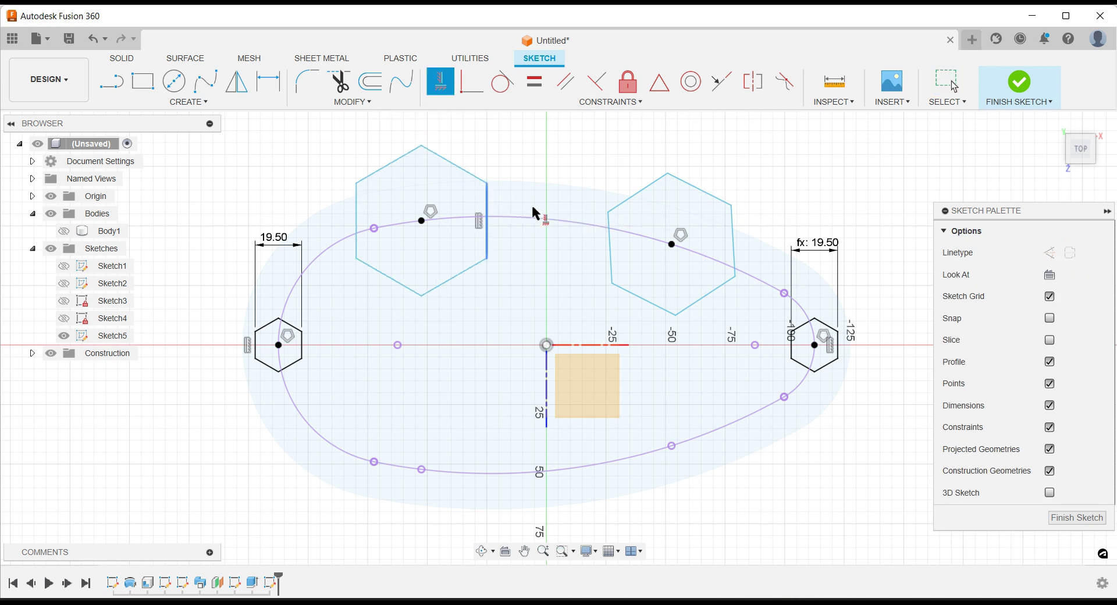
Make the right hexagon's edge vertical and link the left hexagon's across-flats width to 19.50
{"action": "left_click", "coordinate": [611, 250]}
{"action": "key", "text": "Escape"}
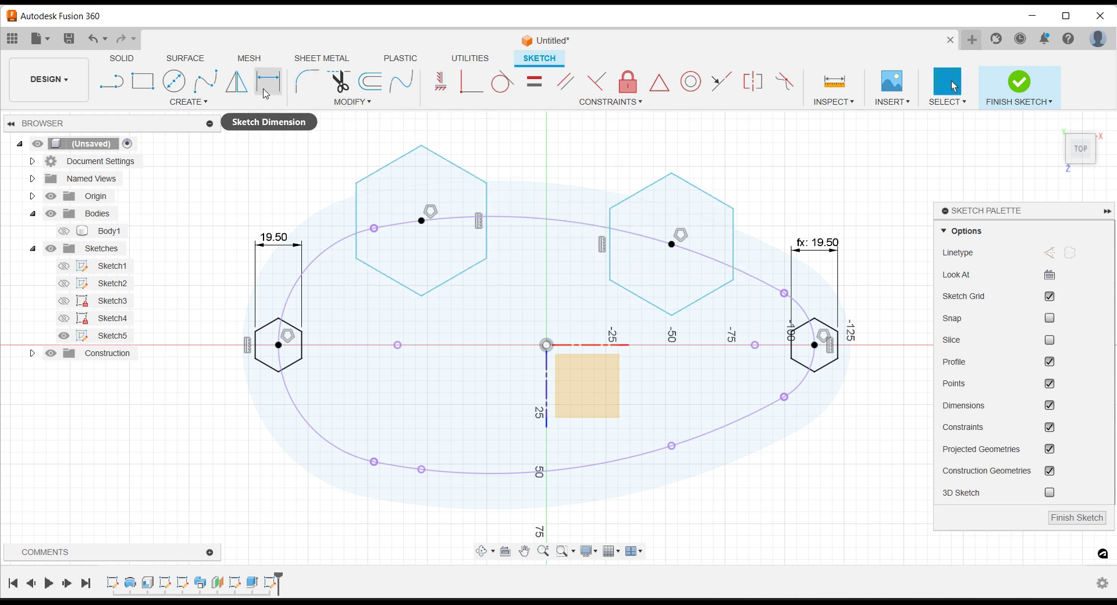
{"action": "left_click", "coordinate": [266, 83]}
{"action": "left_click", "coordinate": [487, 226]}
{"action": "left_click", "coordinate": [356, 224]}
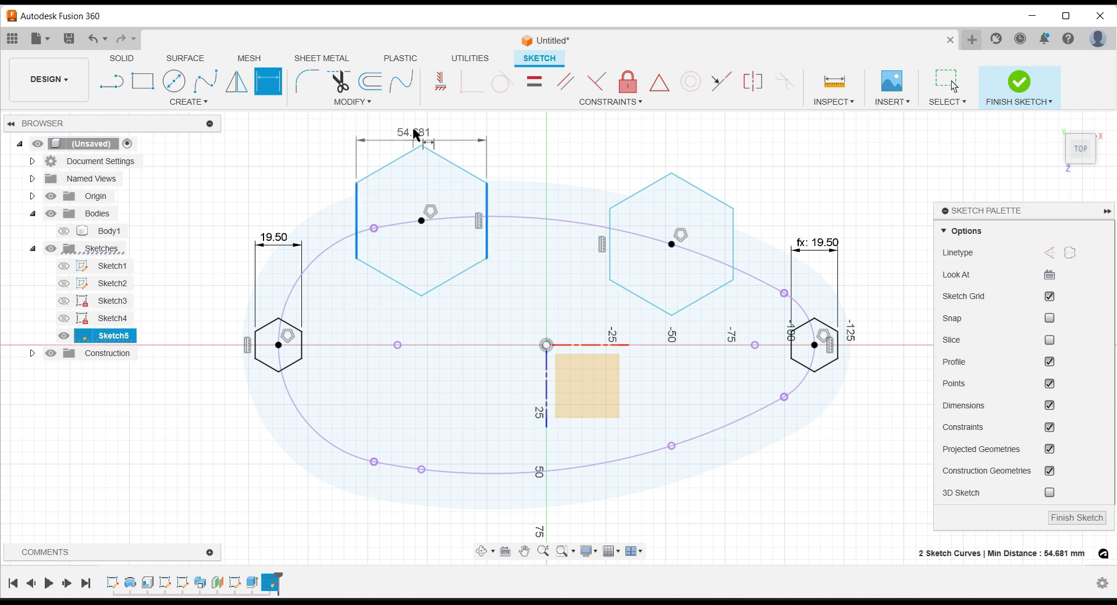
{"action": "left_click", "coordinate": [414, 123]}
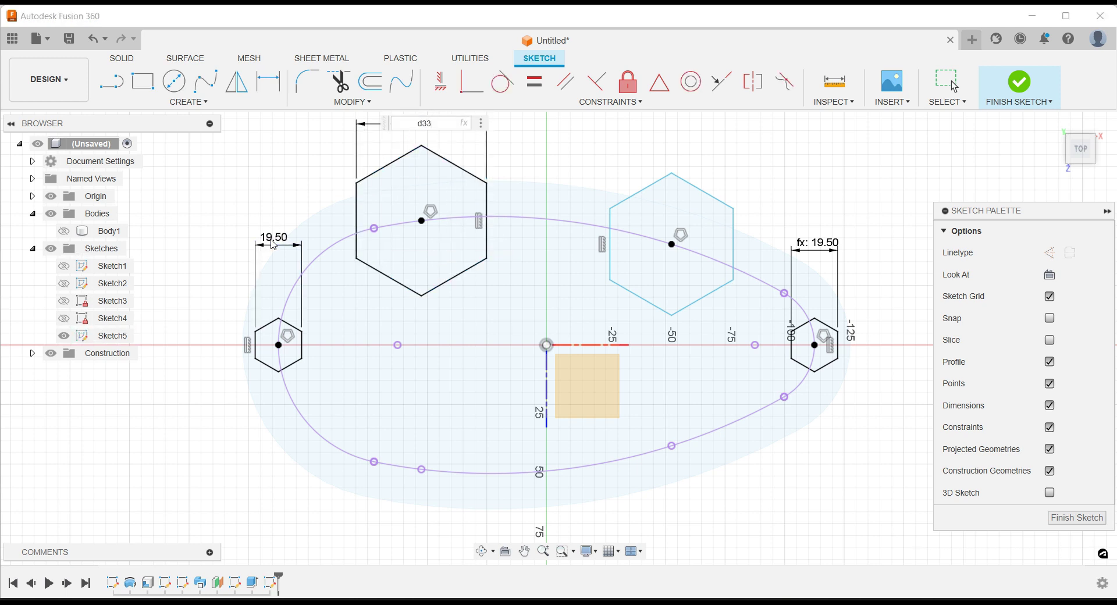
{"action": "left_click", "coordinate": [274, 244]}
{"action": "key", "text": "Return"}
Set the right hexagon's across-flats width to d33, matching 19.50
{"action": "left_click", "coordinate": [610, 228]}
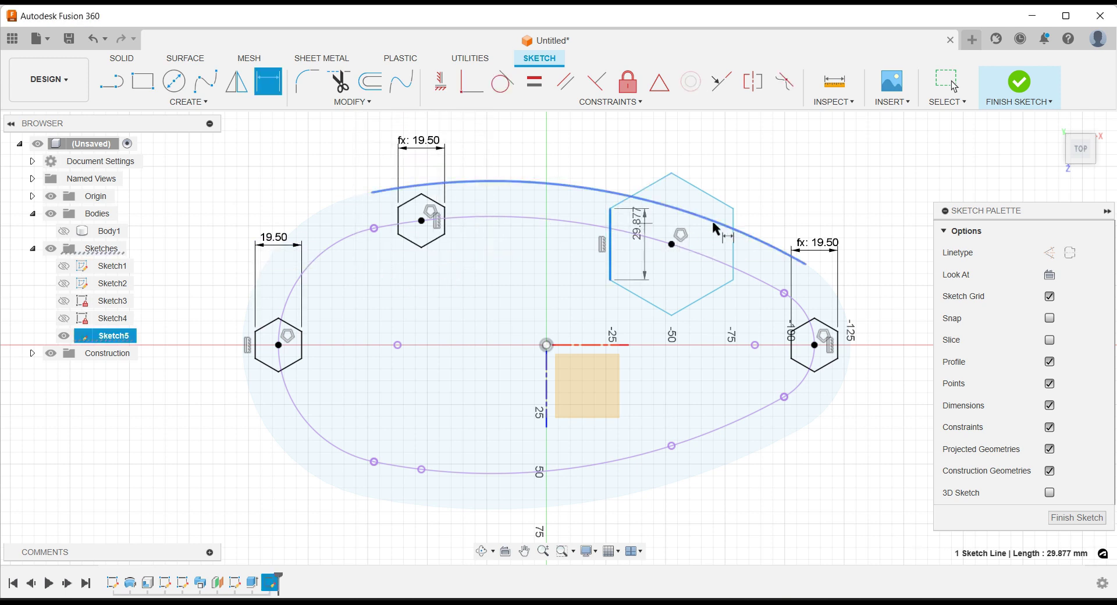
{"action": "left_click", "coordinate": [734, 232]}
{"action": "left_click", "coordinate": [698, 146]}
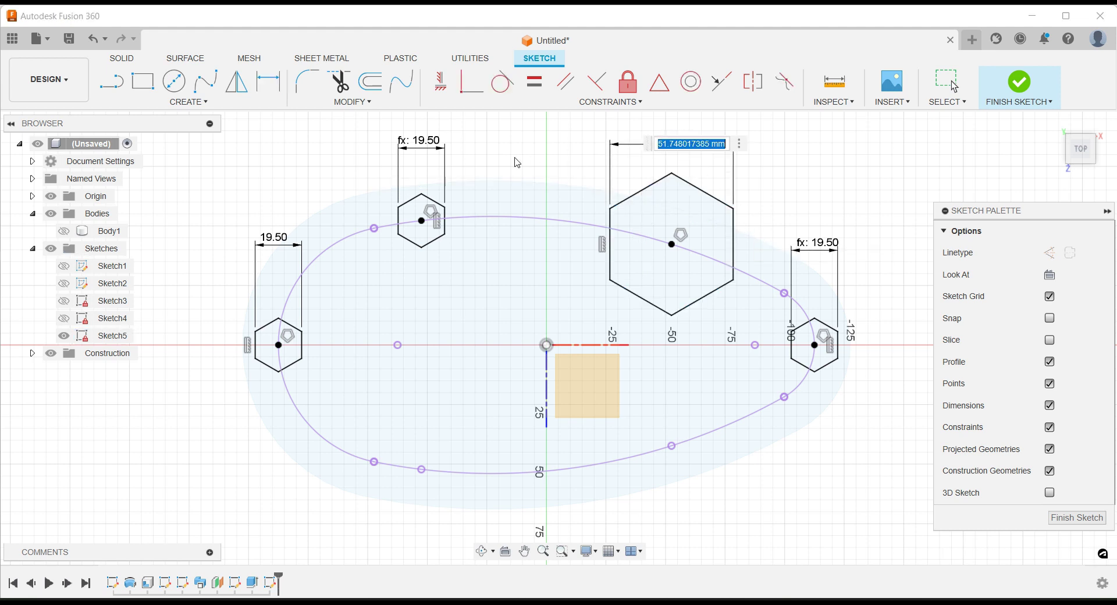
{"action": "type", "text": "d33"}
{"action": "key", "text": "Return"}
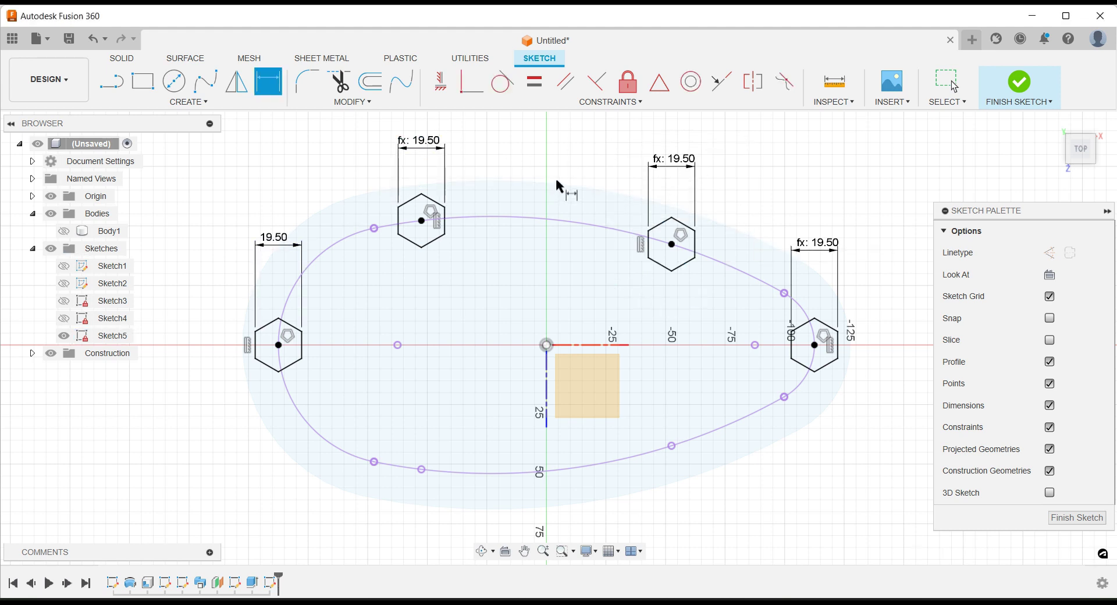
{"action": "scroll", "coordinate": [541, 162], "scroll_direction": "down", "scroll_amount": 1}
{"action": "key", "text": "Escape"}
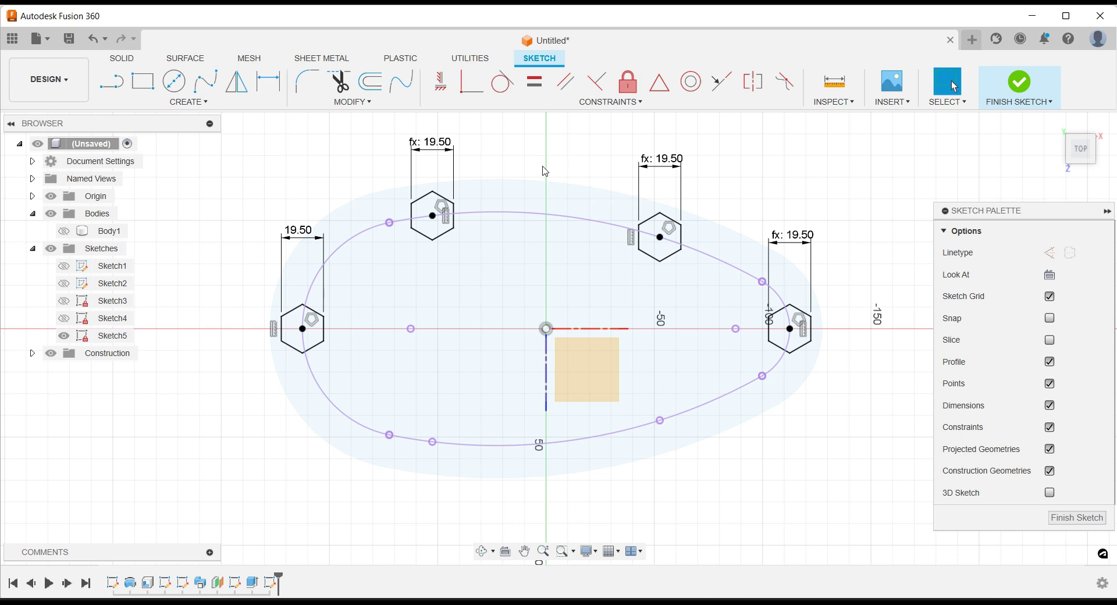
Mirror the edges of both upper hexagons across the horizontal axis to create the lower pair
{"action": "left_click", "coordinate": [237, 82]}
{"action": "left_click", "coordinate": [420, 211]}
{"action": "left_click", "coordinate": [443, 197]}
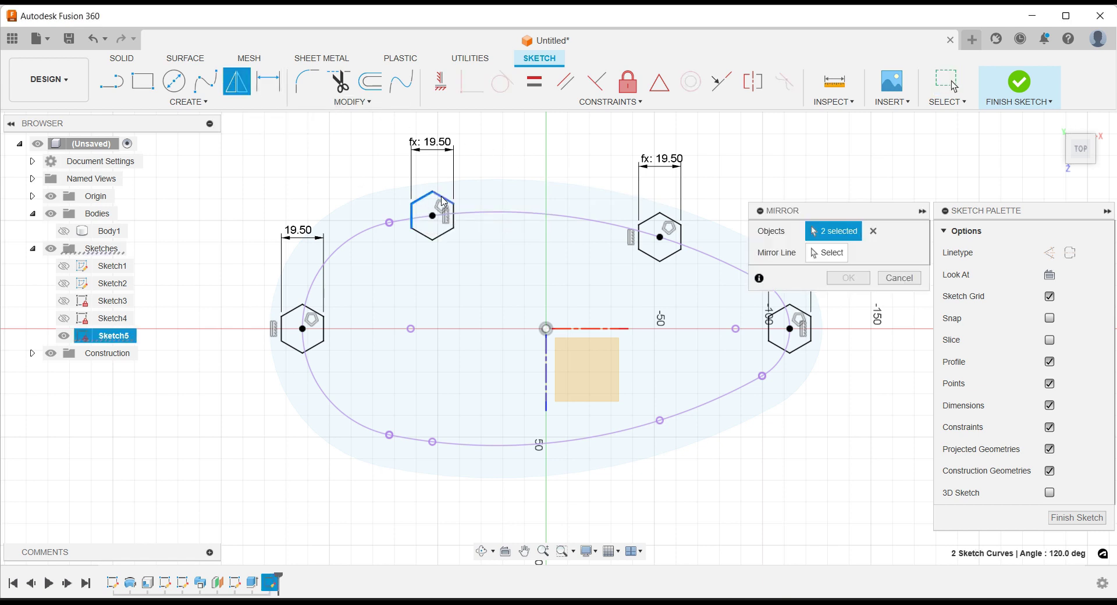
{"action": "left_click", "coordinate": [454, 218]}
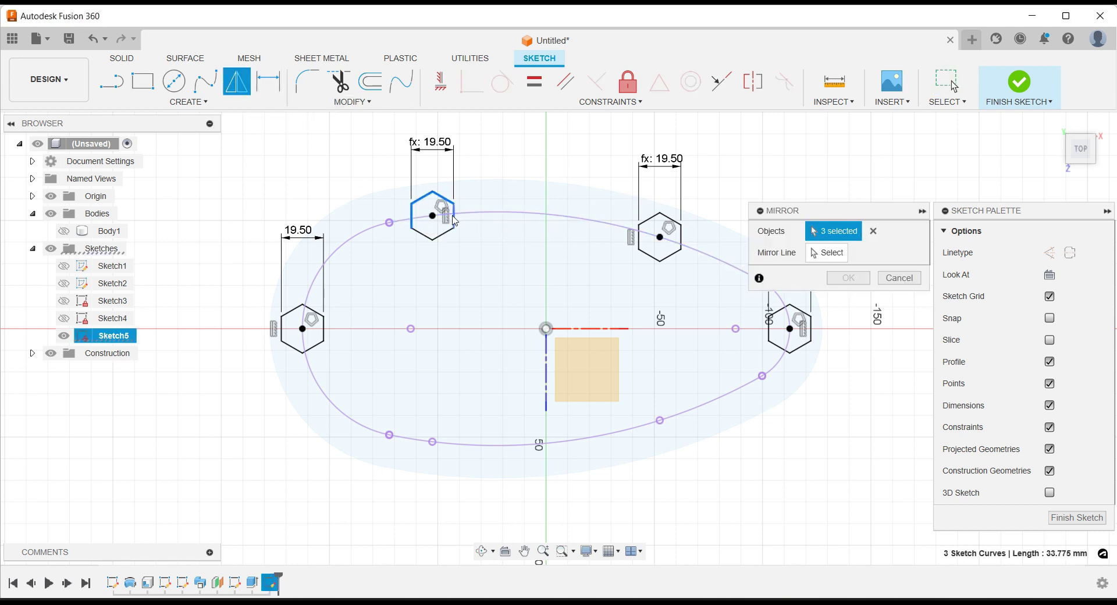
{"action": "left_click", "coordinate": [425, 238]}
{"action": "left_click", "coordinate": [643, 253]}
{"action": "left_click", "coordinate": [675, 257]}
{"action": "left_click", "coordinate": [681, 241]}
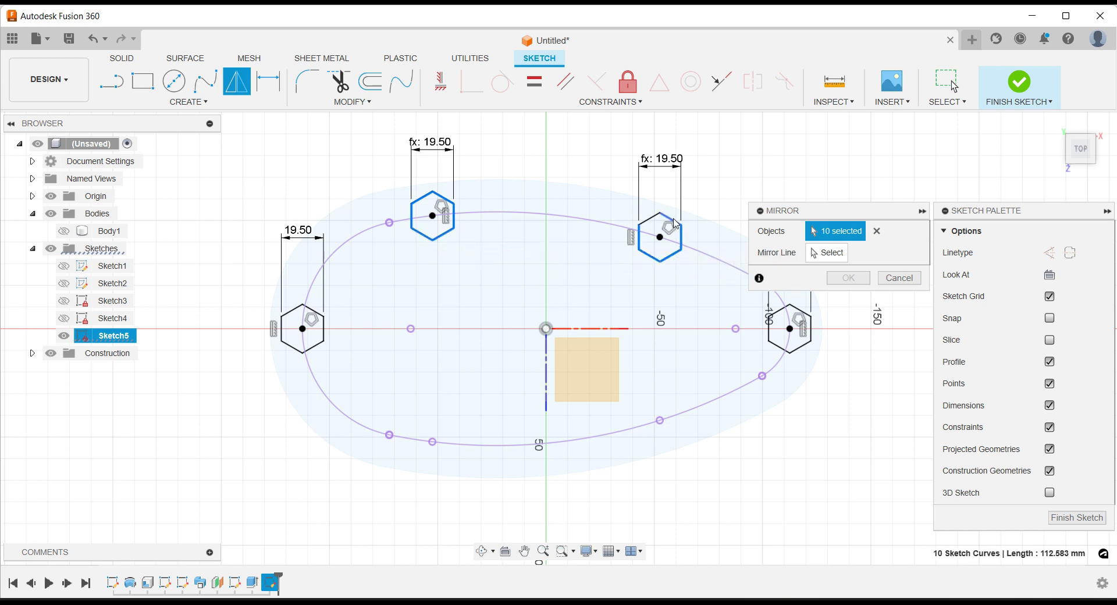
{"action": "left_click", "coordinate": [673, 221]}
{"action": "left_click", "coordinate": [649, 219]}
{"action": "left_click", "coordinate": [836, 255]}
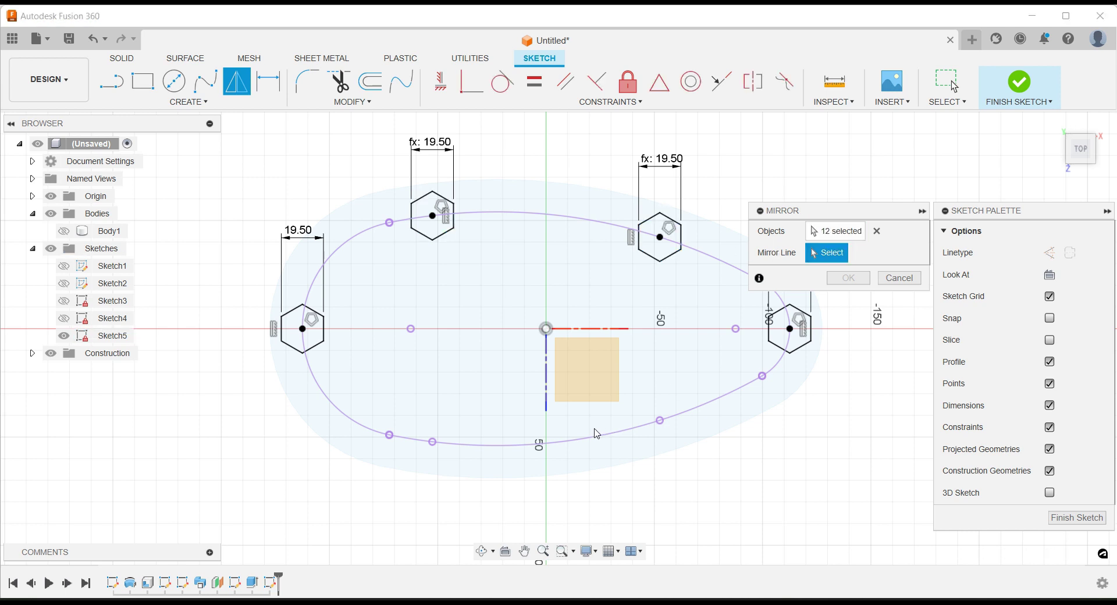
{"action": "left_click", "coordinate": [577, 334]}
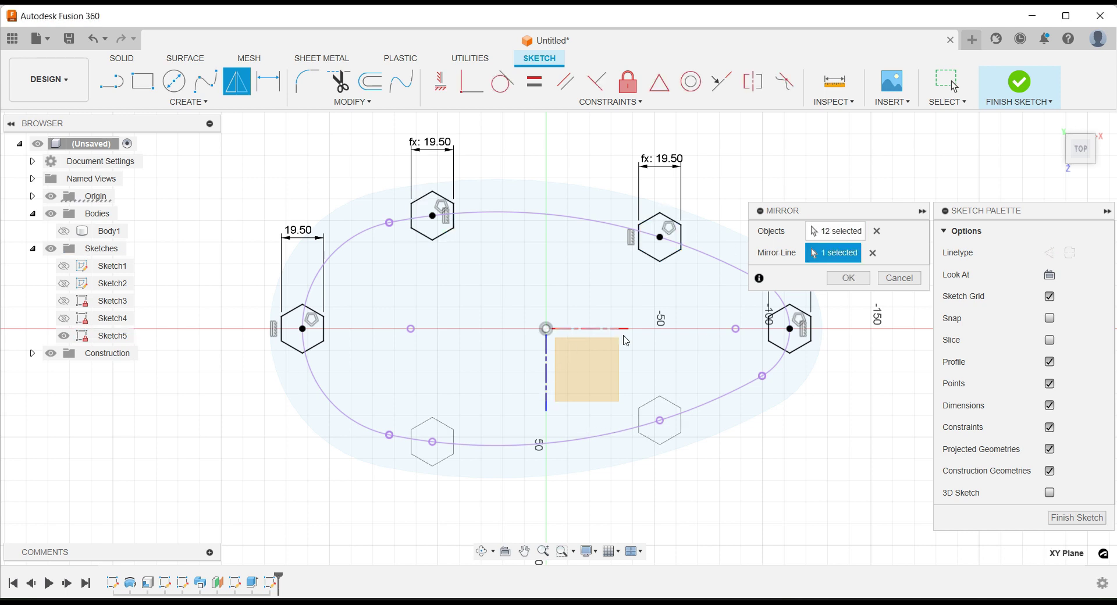
{"action": "left_click", "coordinate": [846, 278]}
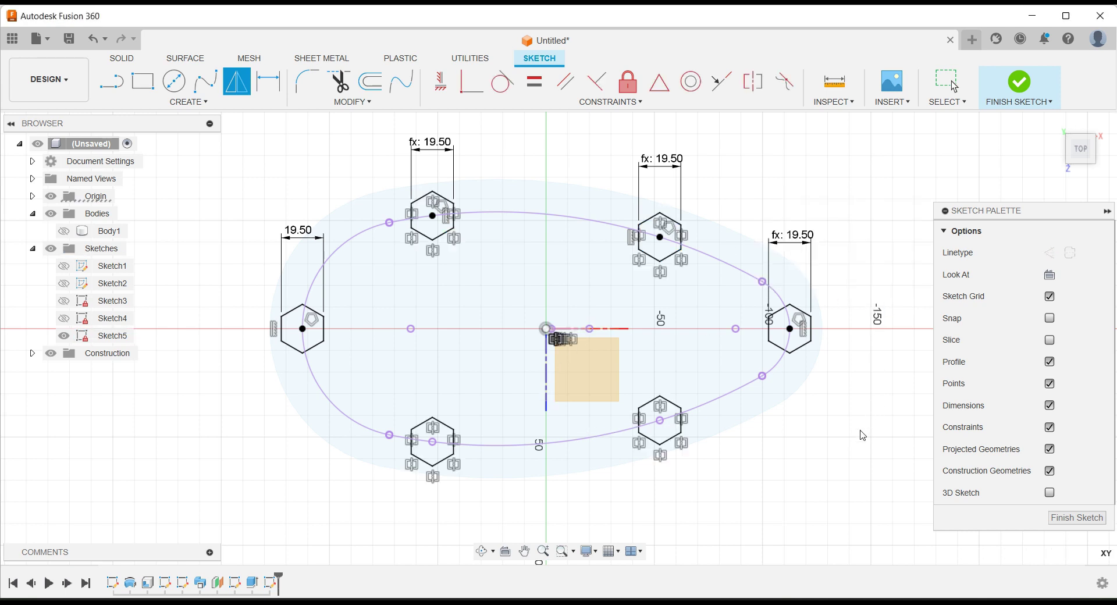
Finish the sketch and select all twelve hexagon profiles for extrusion with Body1 hidden
{"action": "left_click", "coordinate": [1067, 519]}
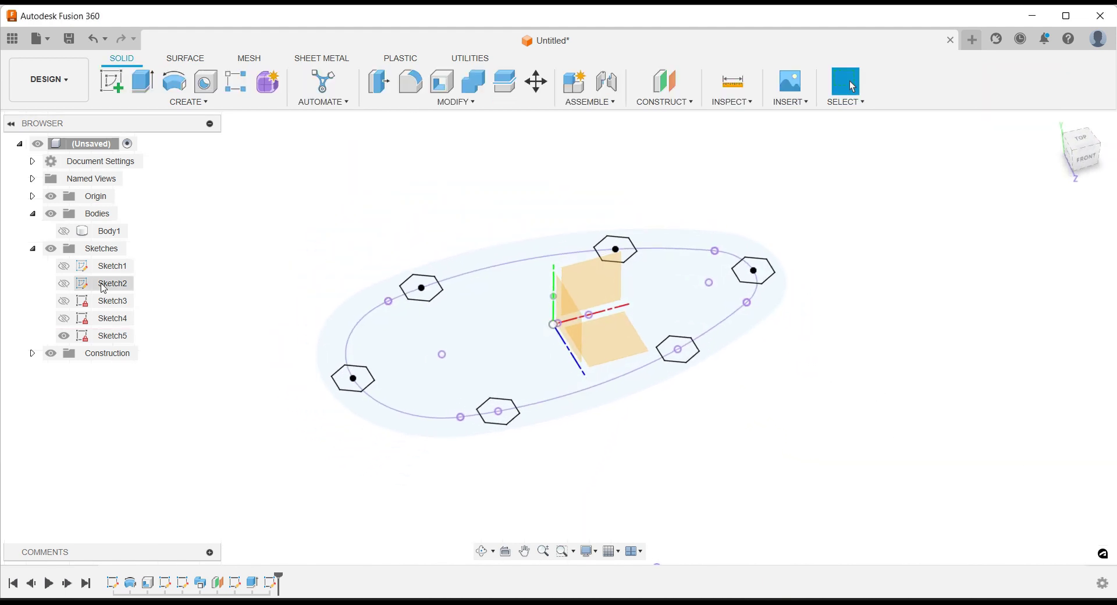
{"action": "left_click", "coordinate": [64, 231]}
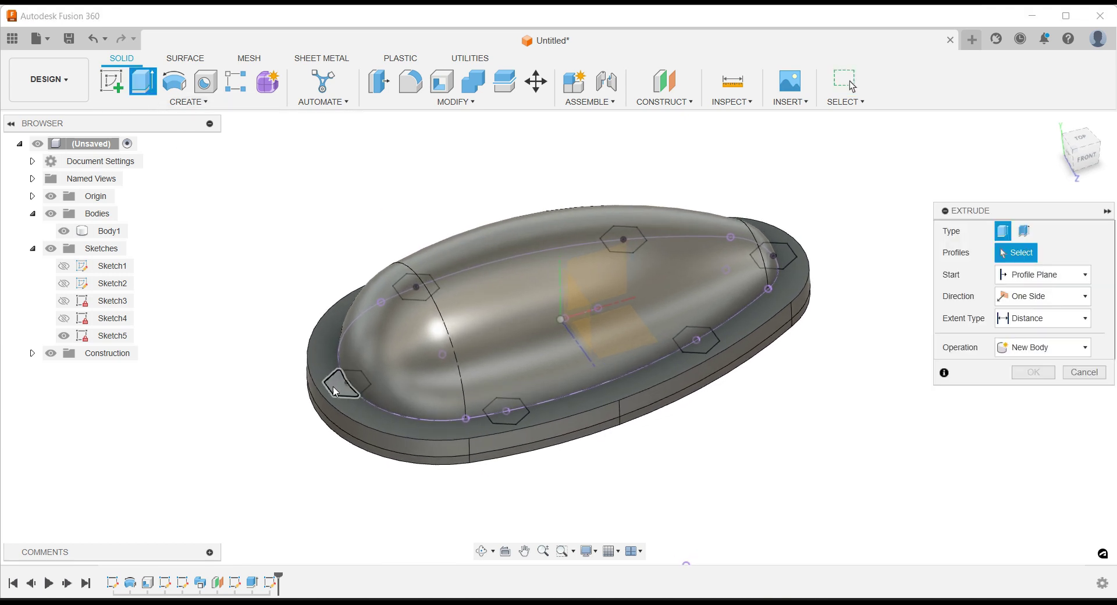
{"action": "left_click", "coordinate": [64, 232]}
{"action": "left_click", "coordinate": [352, 384]}
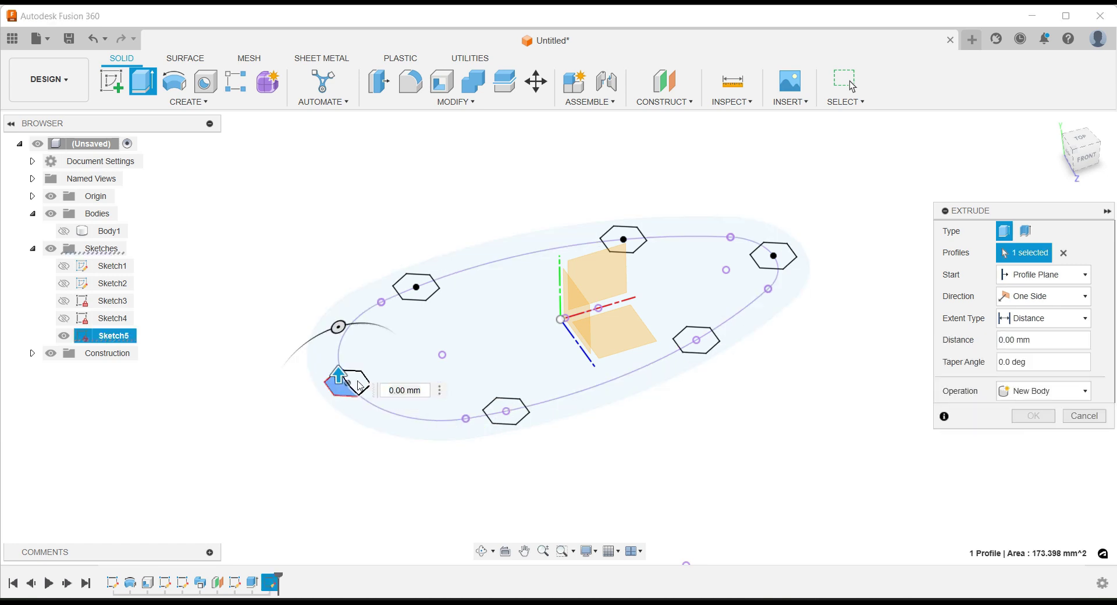
{"action": "left_click", "coordinate": [414, 294]}
{"action": "left_click", "coordinate": [410, 285]}
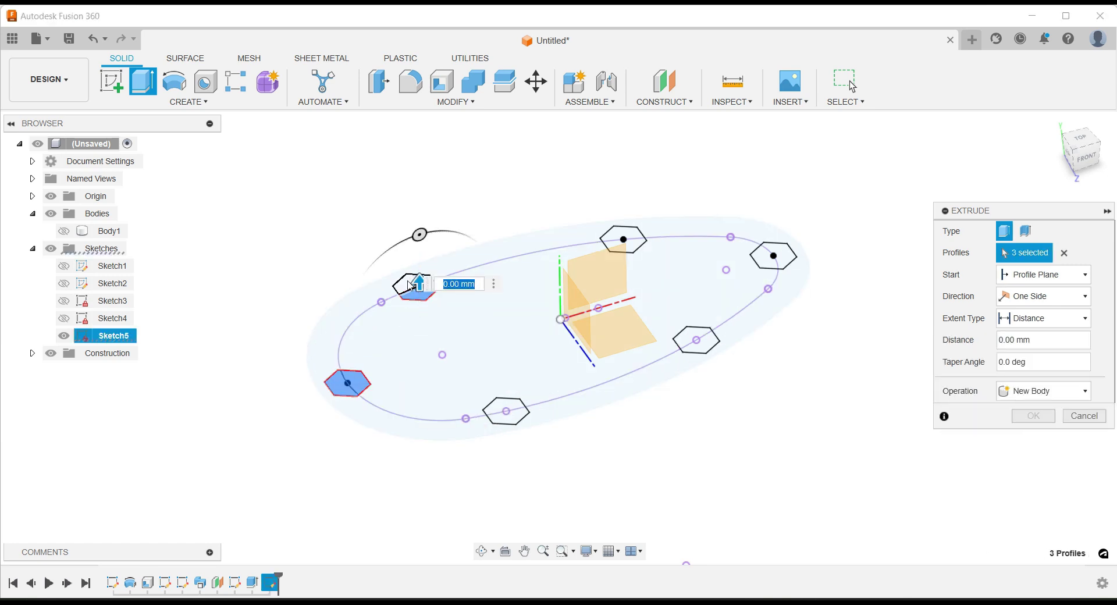
{"action": "left_click", "coordinate": [410, 285]}
{"action": "left_click", "coordinate": [634, 245]}
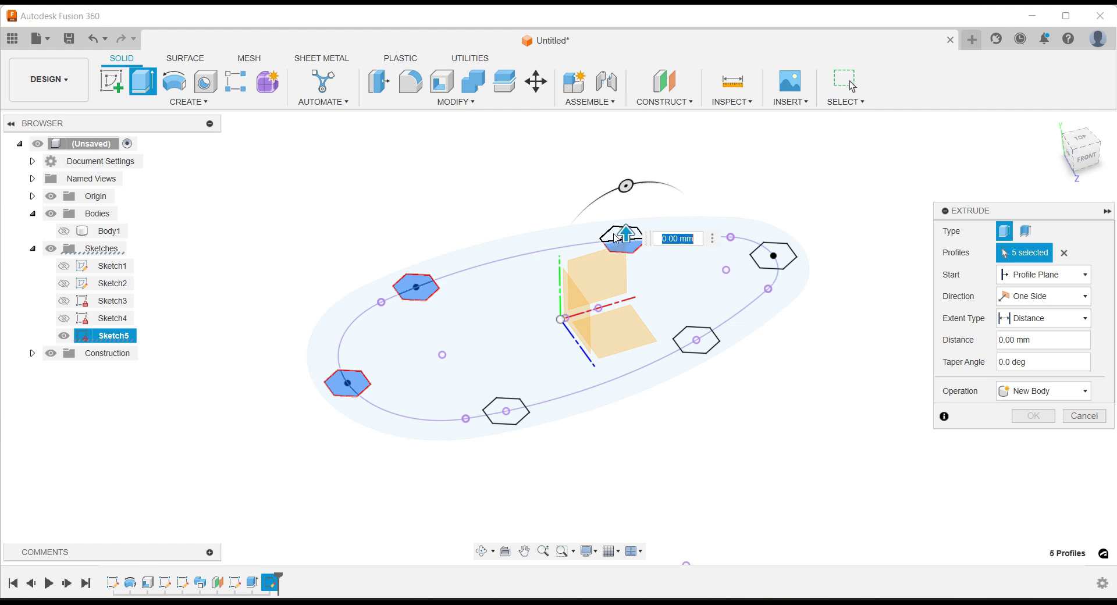
{"action": "left_click", "coordinate": [617, 239]}
{"action": "left_click", "coordinate": [774, 262]}
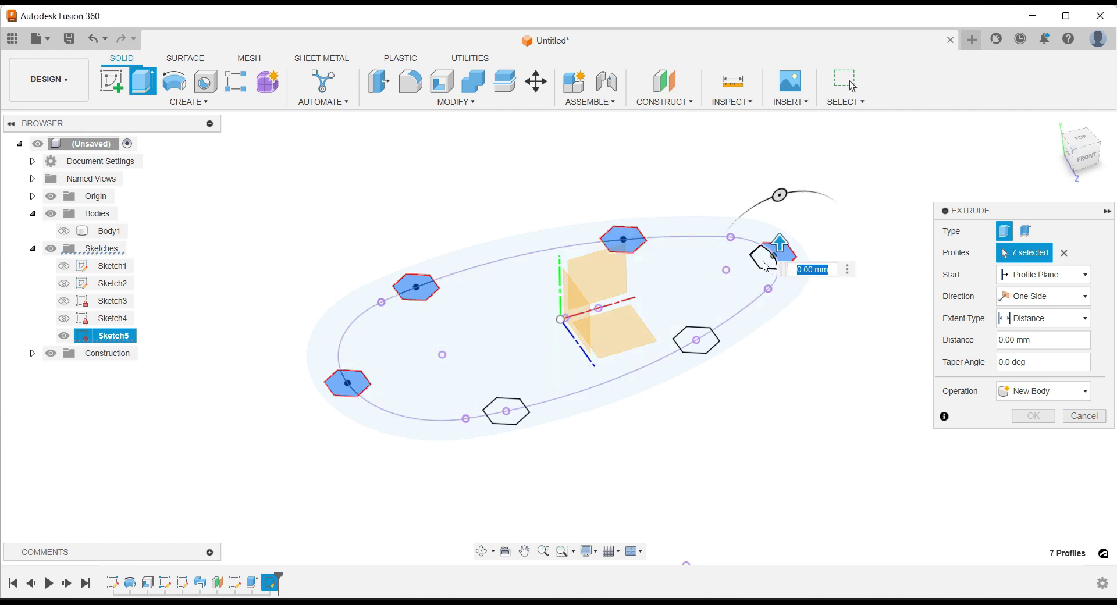
{"action": "left_click", "coordinate": [777, 249]}
{"action": "left_click", "coordinate": [693, 343]}
{"action": "left_click", "coordinate": [690, 339]}
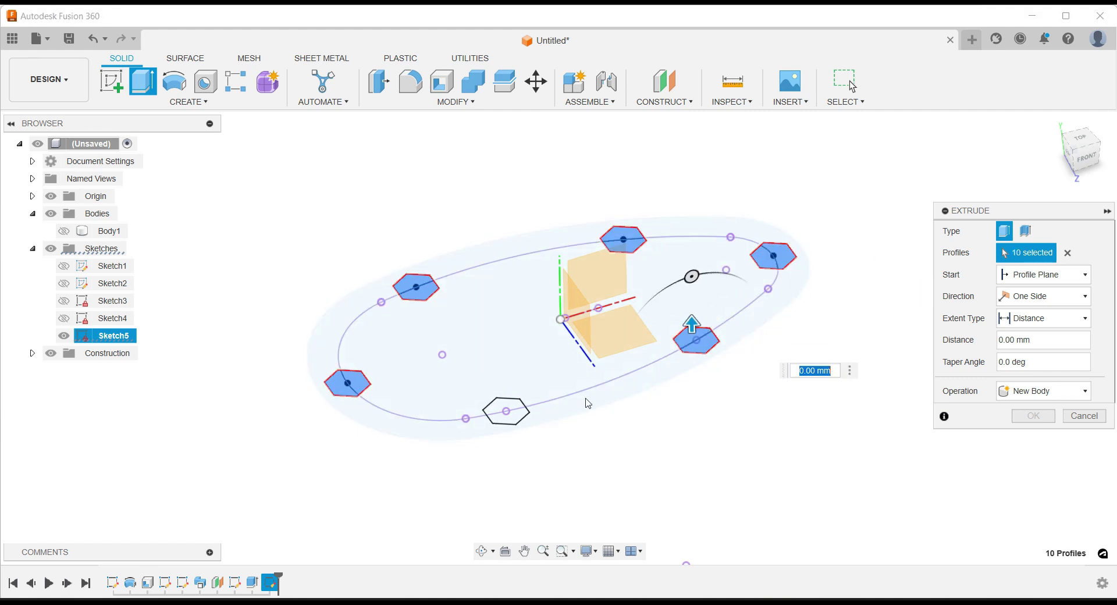
{"action": "left_click", "coordinate": [518, 419]}
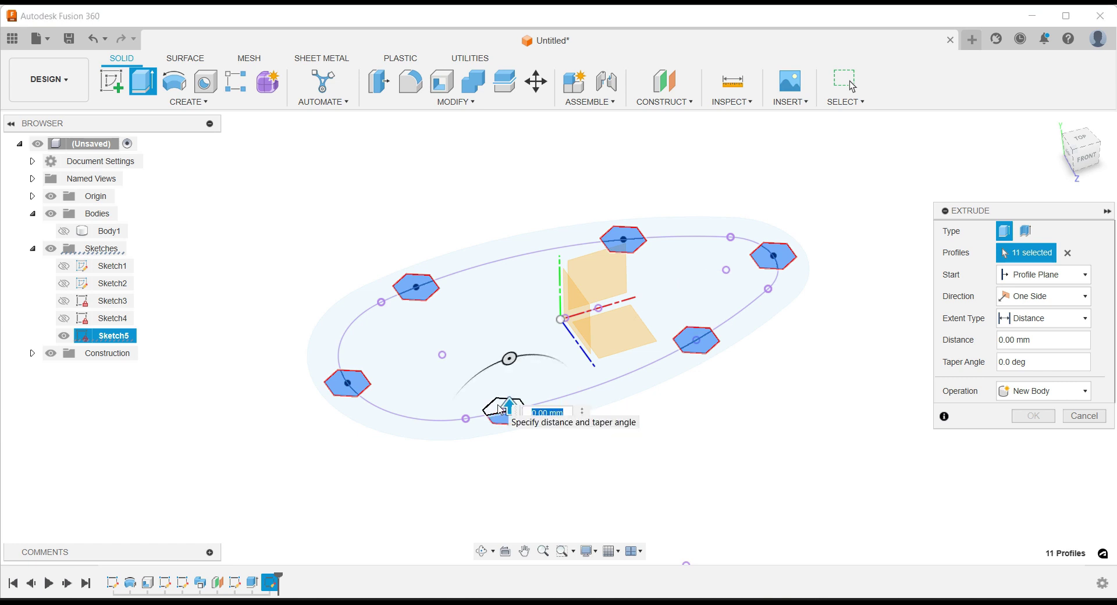
{"action": "left_click", "coordinate": [500, 411]}
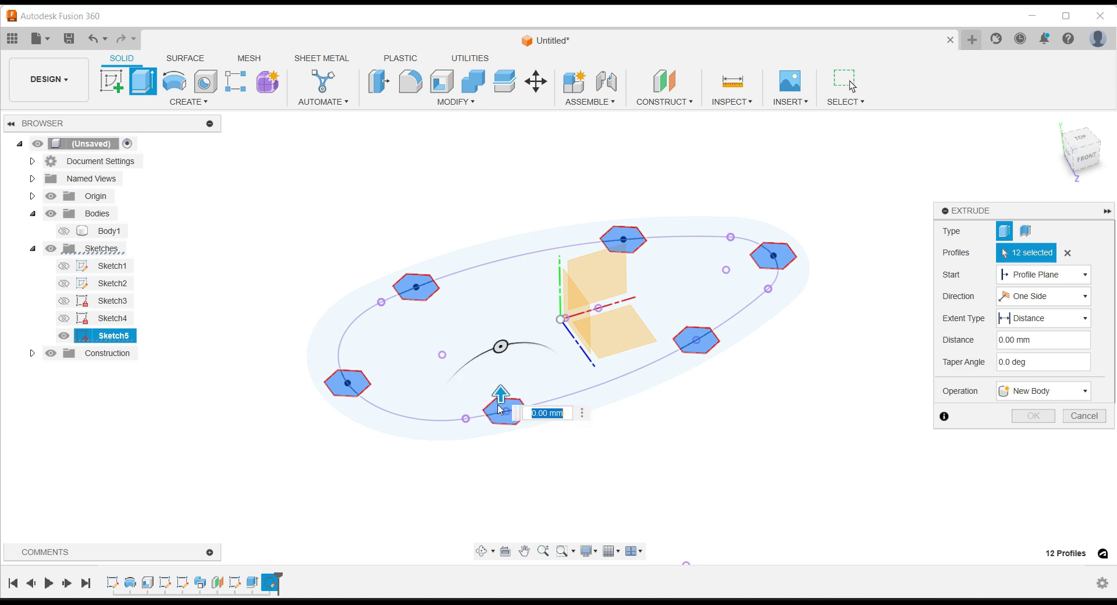
Show Body1 and cut the hexagon profiles through all as nut pockets
{"action": "left_click", "coordinate": [63, 231]}
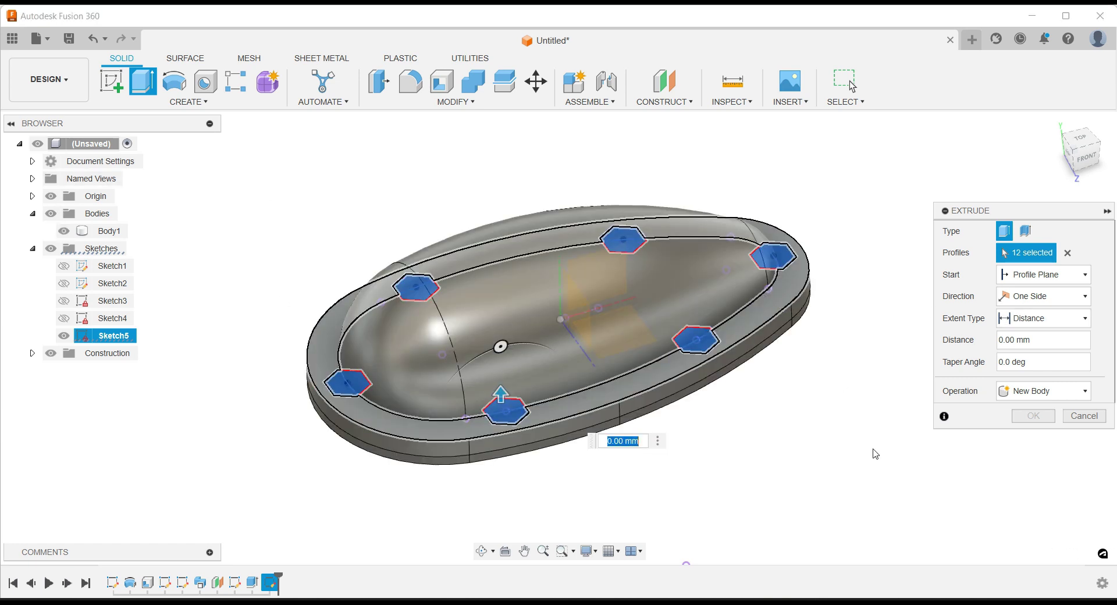
{"action": "left_click", "coordinate": [1043, 391]}
{"action": "left_click", "coordinate": [1023, 424]}
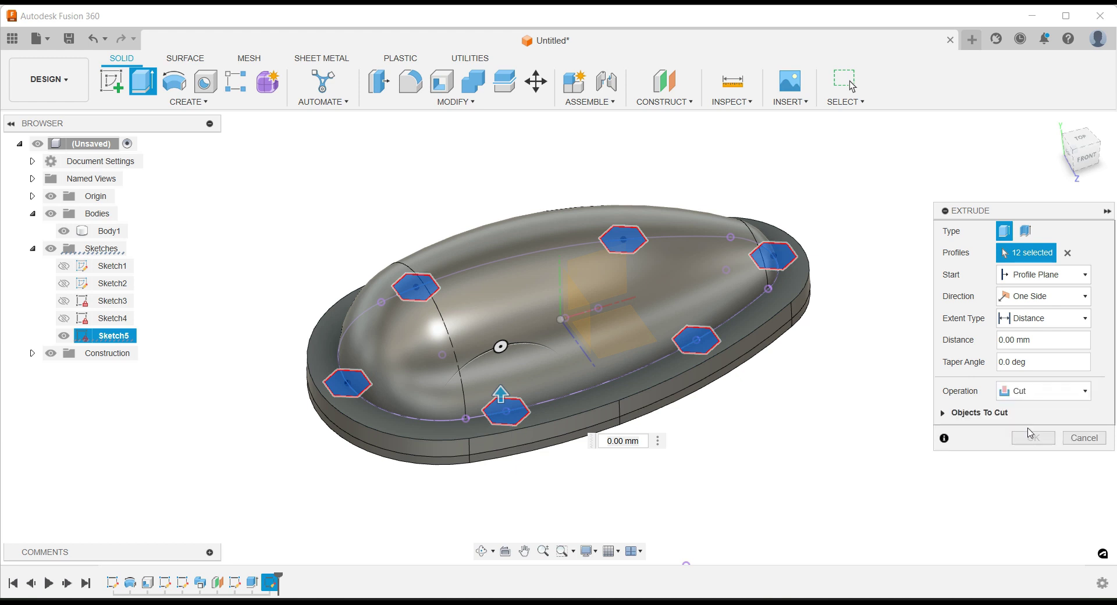
{"action": "left_click", "coordinate": [1053, 321]}
{"action": "left_click", "coordinate": [1043, 366]}
{"action": "type", "text": "2"}
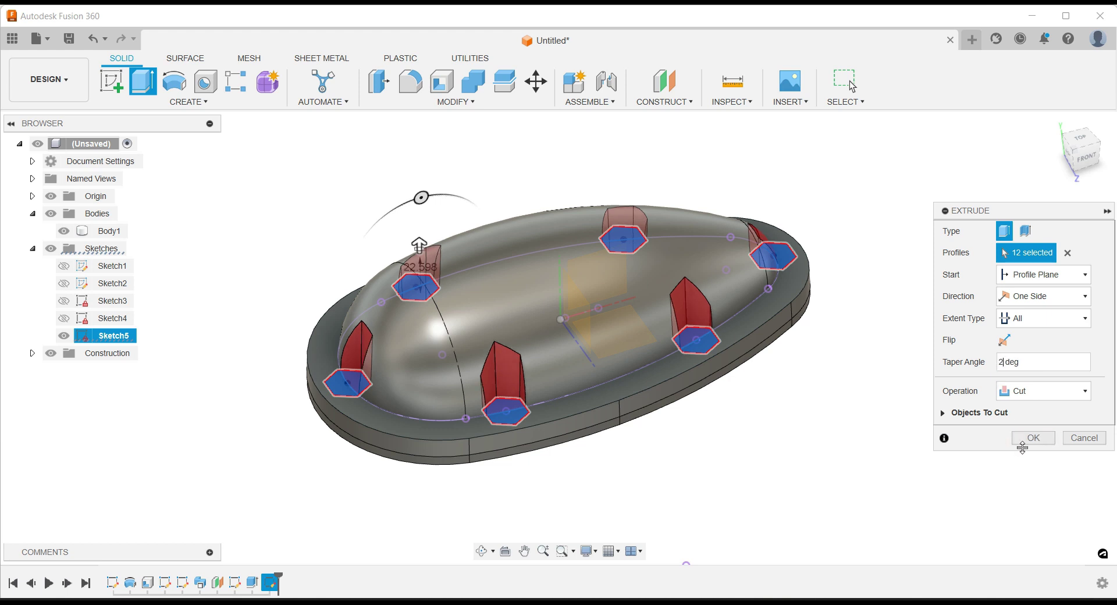
{"action": "key", "text": "Return"}
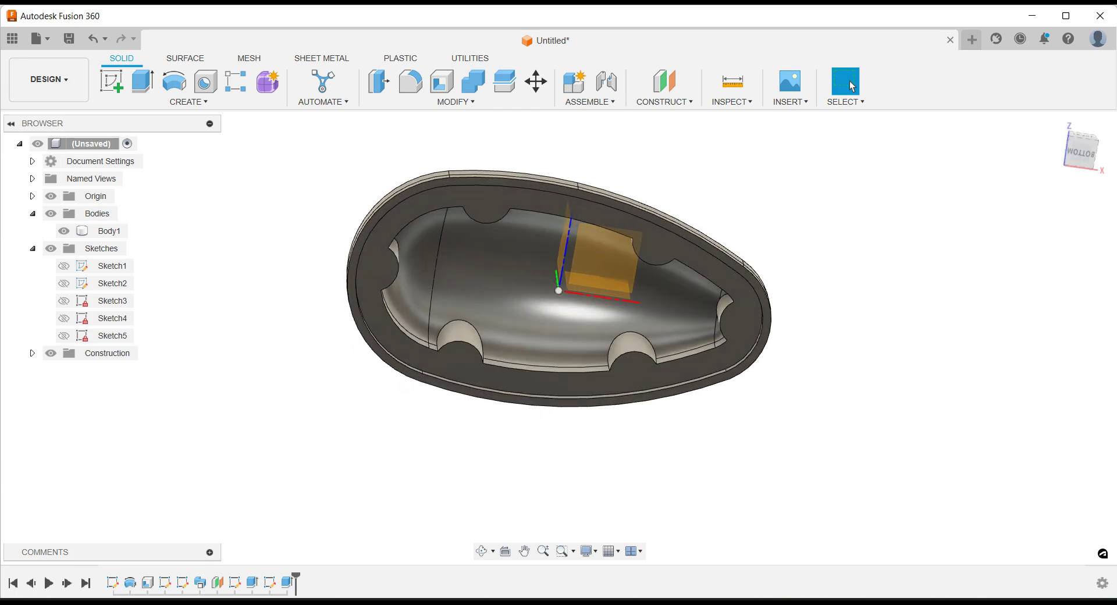
Check the reference drawing slide, then make Sketch4 visible on the model
{"action": "key", "text": "alt+Tab"}
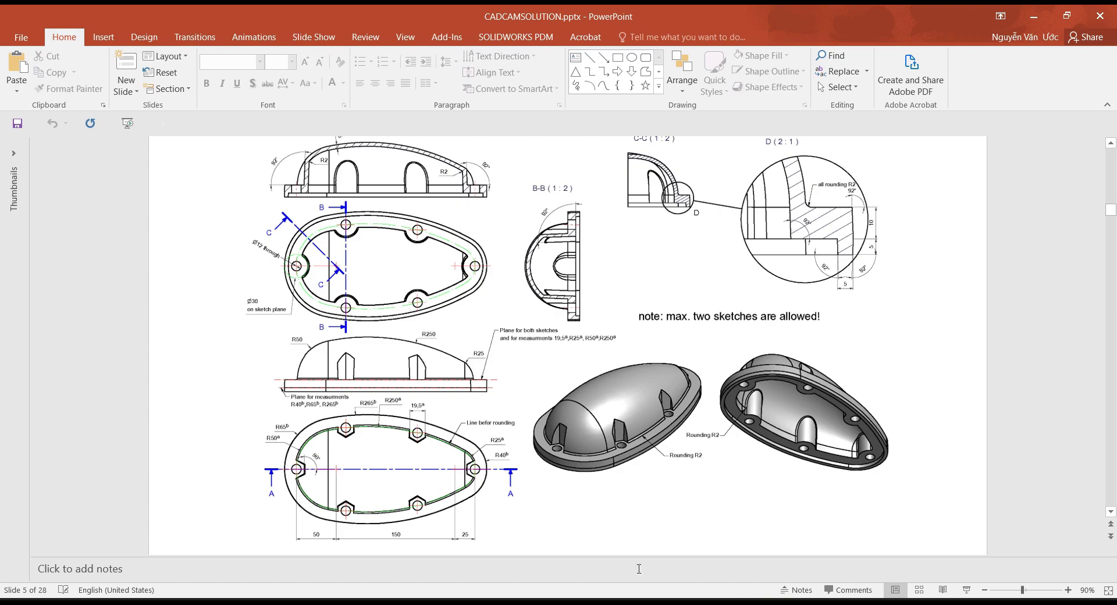
{"action": "key", "text": "alt+Tab"}
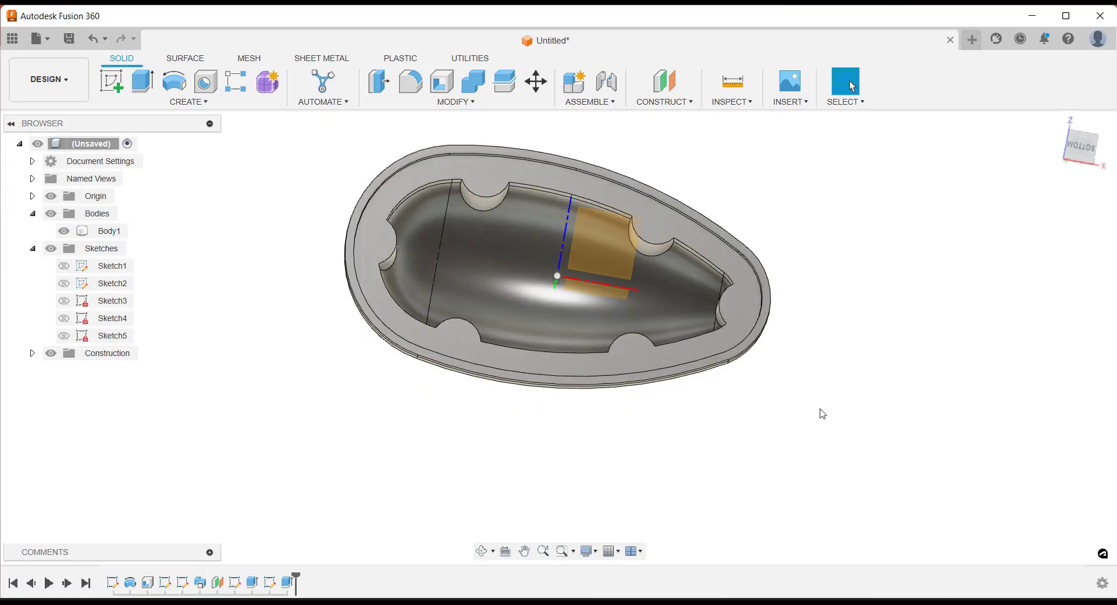
{"action": "left_click", "coordinate": [67, 325]}
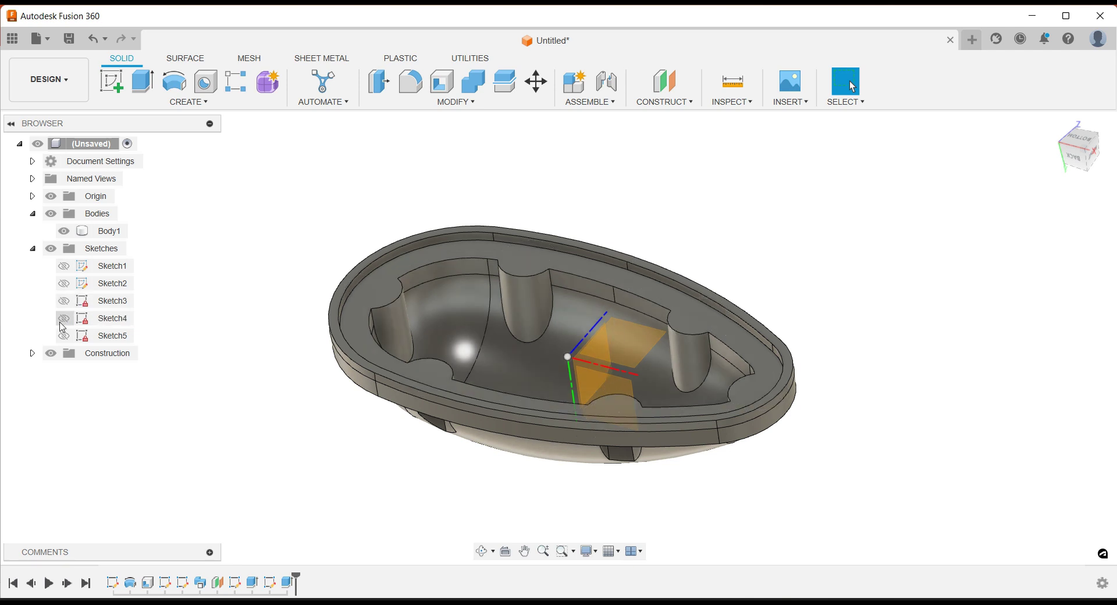
{"action": "left_click", "coordinate": [58, 340]}
{"action": "left_click", "coordinate": [64, 318]}
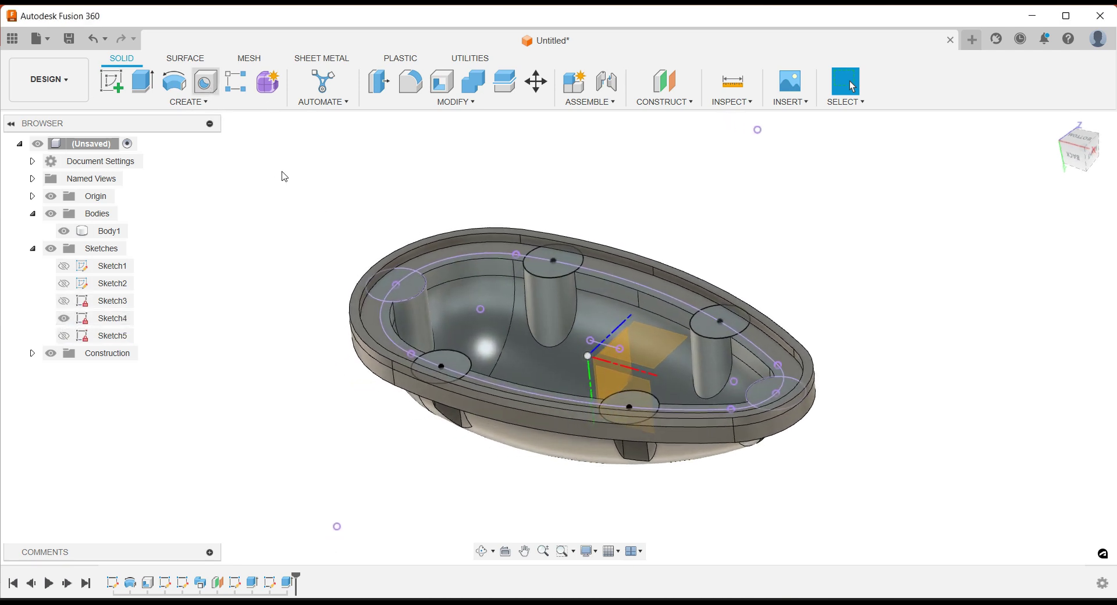
Start a multiple-hole feature from sketch points at the left point, with Through All depth
{"action": "key", "text": "h"}
{"action": "left_click", "coordinate": [963, 230]}
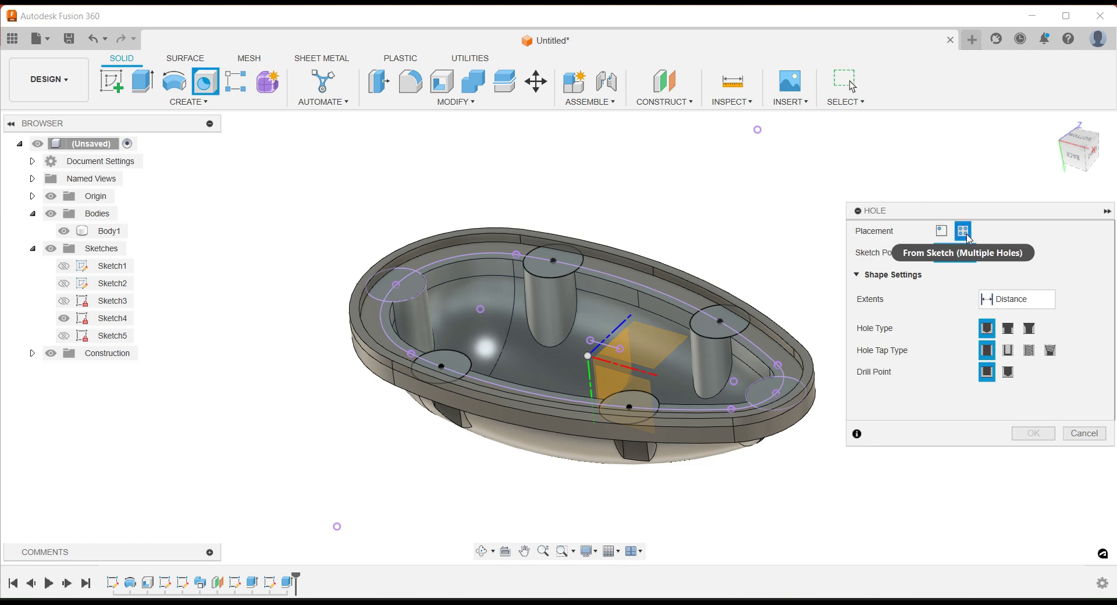
{"action": "left_click", "coordinate": [396, 284]}
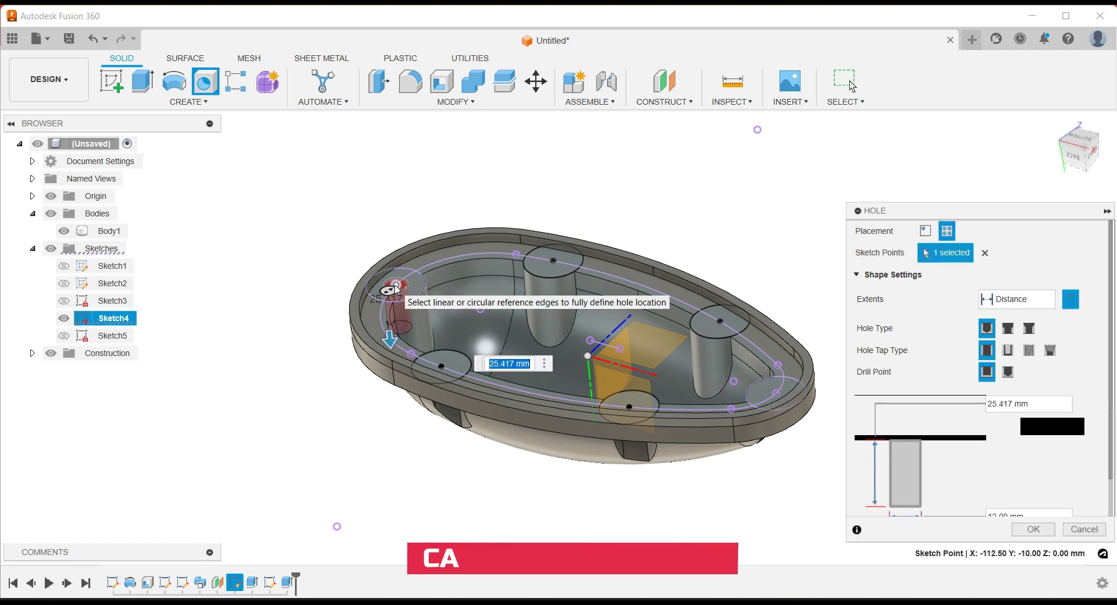
{"action": "scroll", "coordinate": [220, 267], "scroll_direction": "down", "scroll_amount": 1}
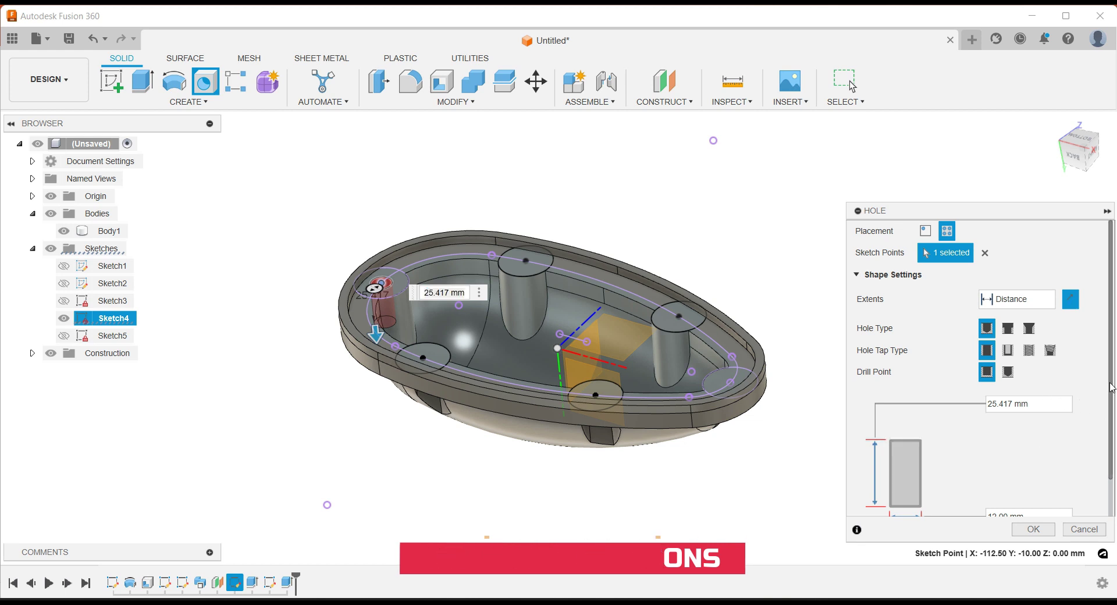
{"action": "left_click", "coordinate": [1041, 301]}
{"action": "left_click", "coordinate": [1016, 348]}
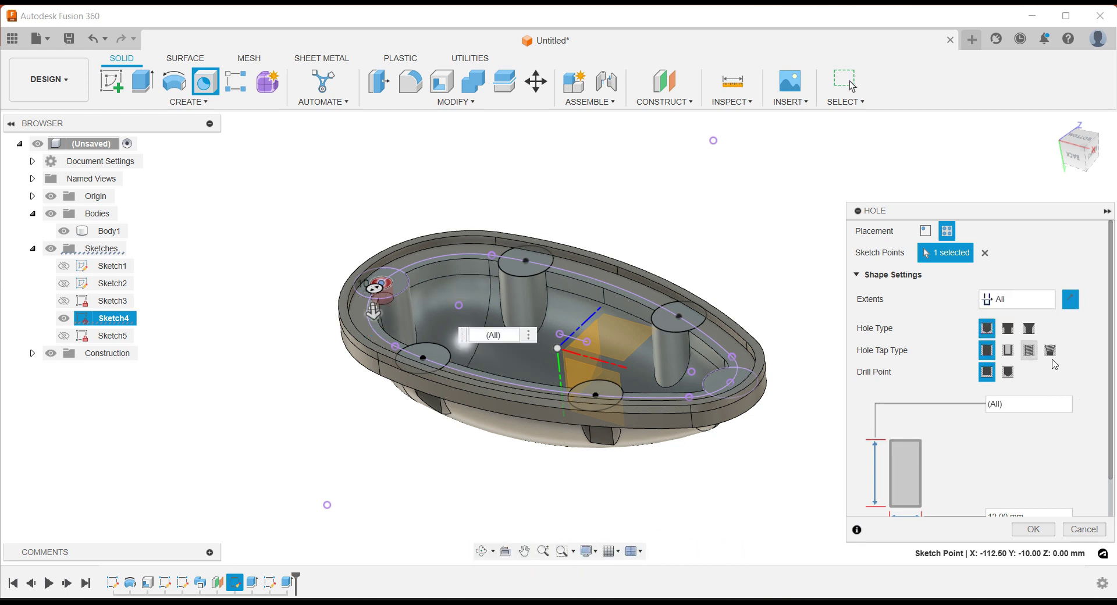
{"action": "left_click_drag", "start_coordinate": [1112, 371], "coordinate": [1112, 453]}
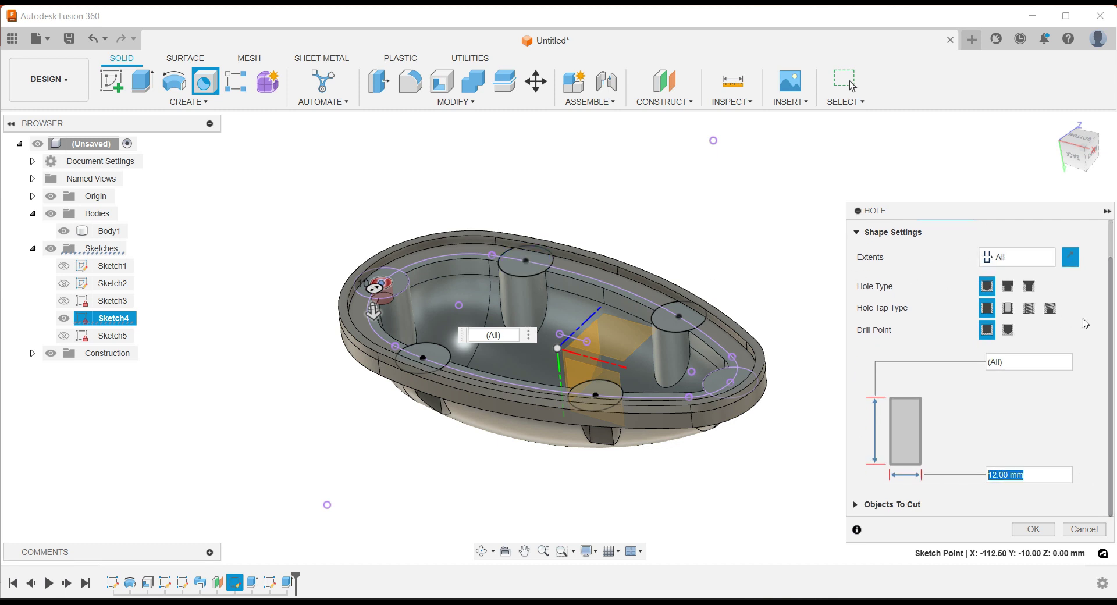
{"action": "scroll", "coordinate": [1112, 323], "scroll_direction": "up", "scroll_amount": 2}
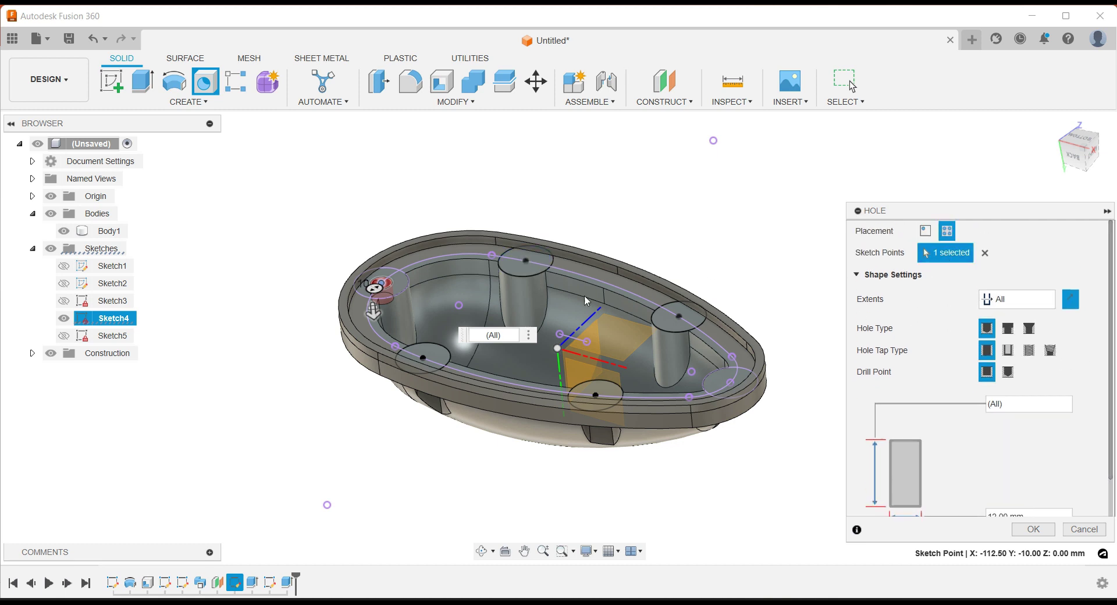
Add holes at the top, upper-right, right, bottom and lower-left points, cut them, and hide Sketch4
{"action": "left_click", "coordinate": [536, 268]}
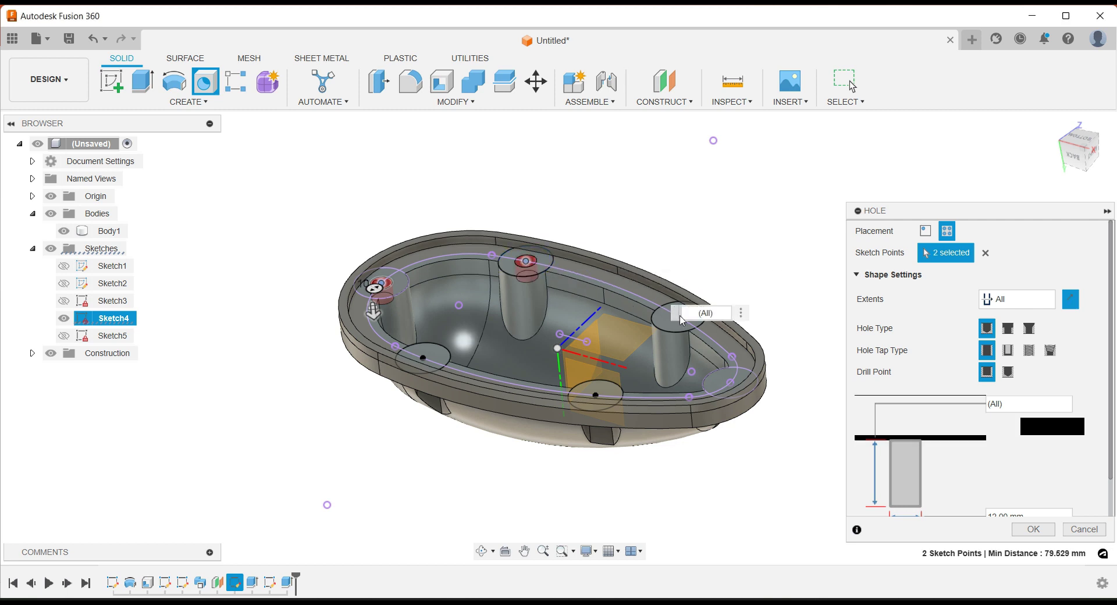
{"action": "scroll", "coordinate": [810, 400], "scroll_direction": "up", "scroll_amount": 3}
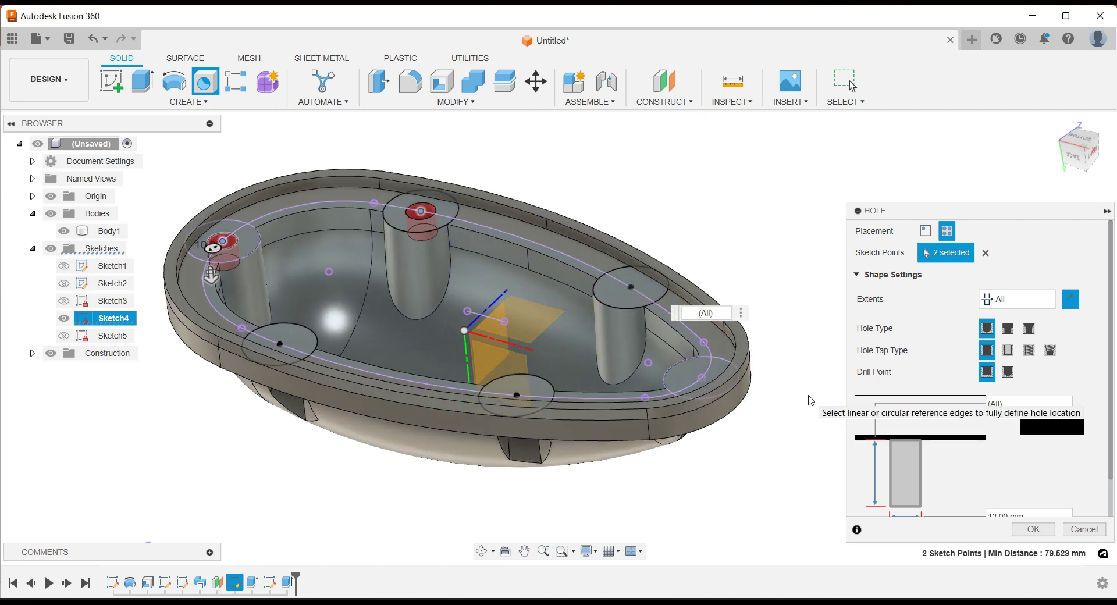
{"action": "left_click", "coordinate": [631, 287]}
{"action": "left_click", "coordinate": [702, 377]}
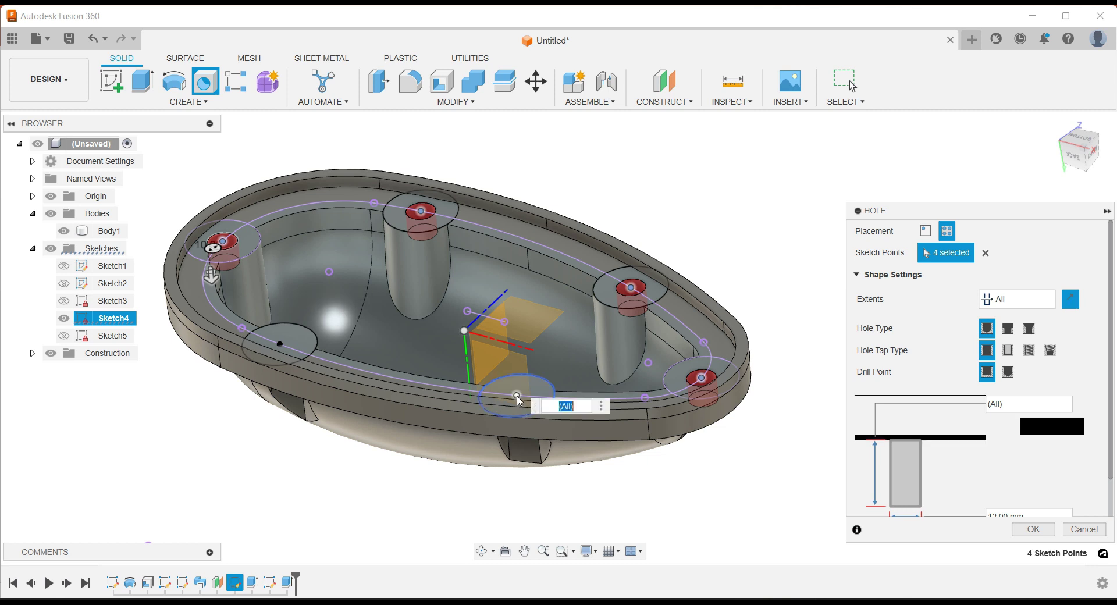
{"action": "left_click", "coordinate": [517, 396]}
{"action": "left_click", "coordinate": [281, 344]}
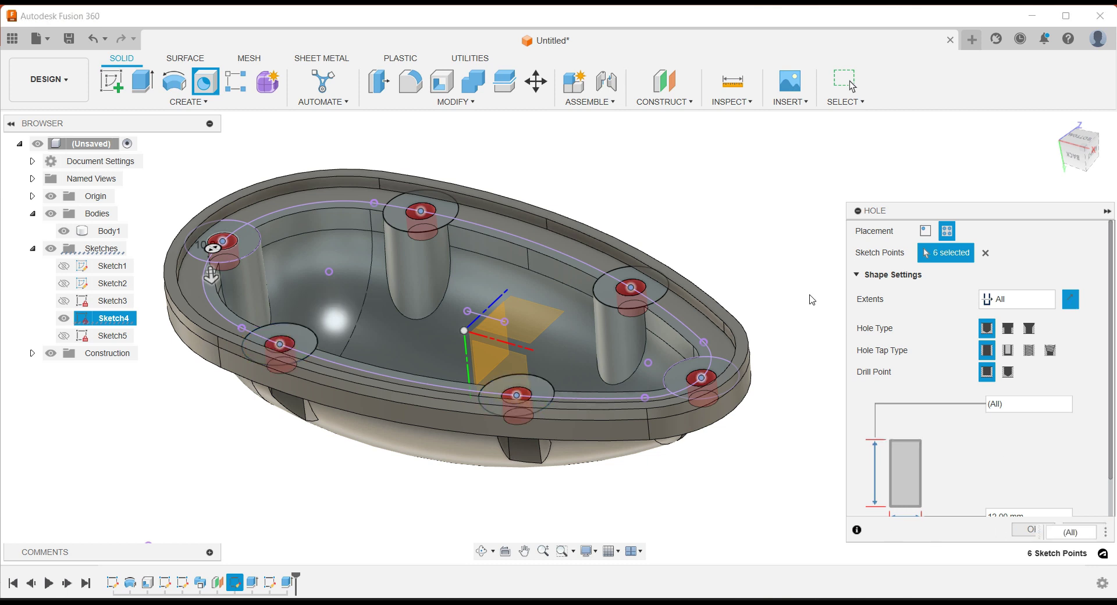
{"action": "left_click", "coordinate": [1017, 533]}
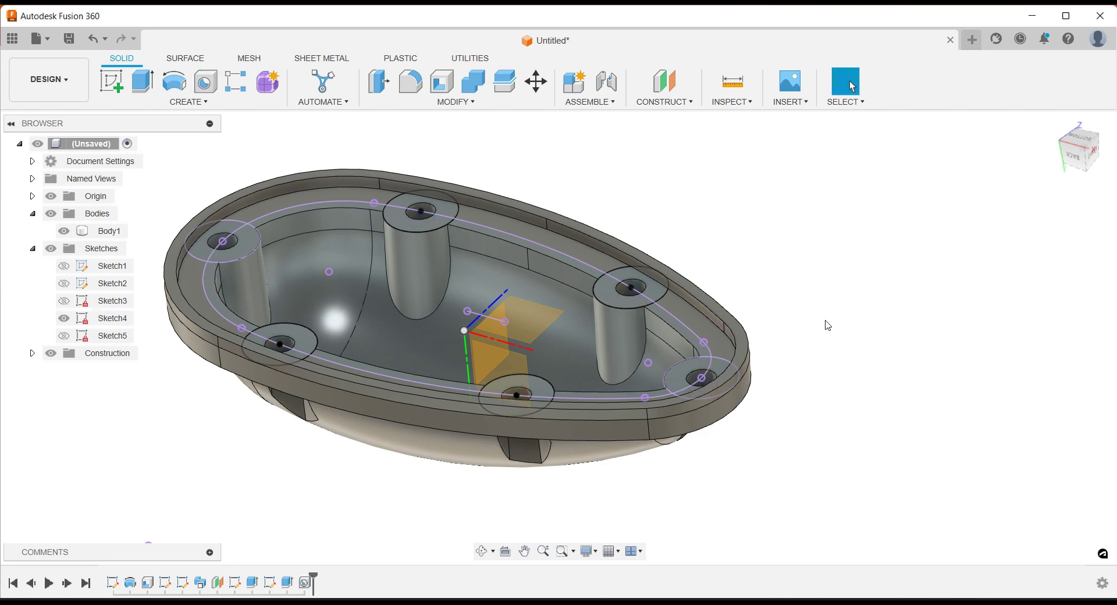
{"action": "left_click", "coordinate": [64, 318]}
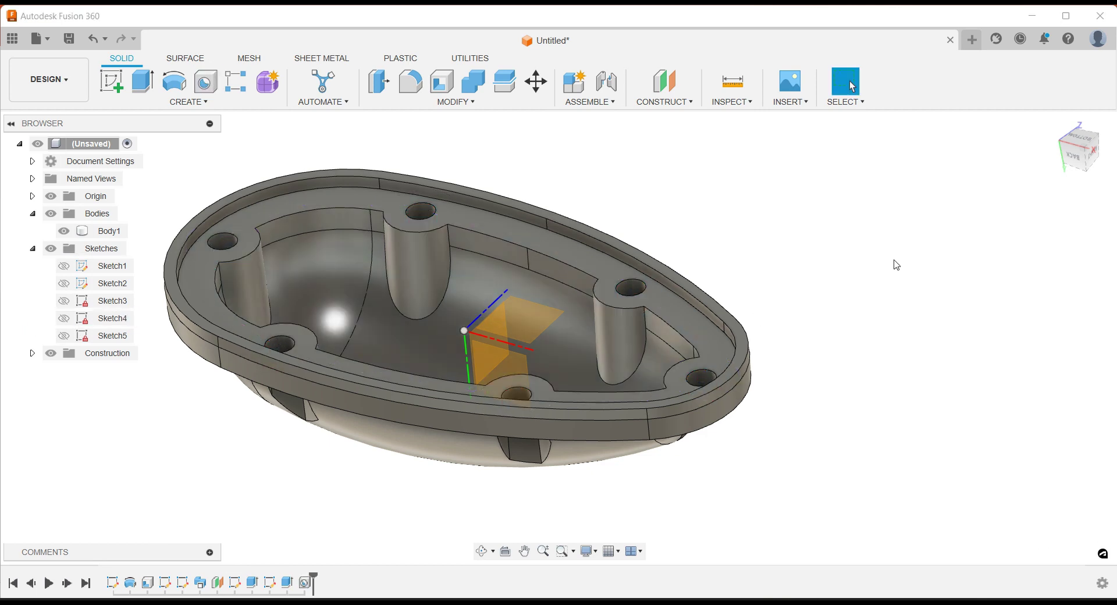
{"action": "scroll", "coordinate": [866, 310], "scroll_direction": "down", "scroll_amount": 4}
{"action": "key", "text": "F6"}
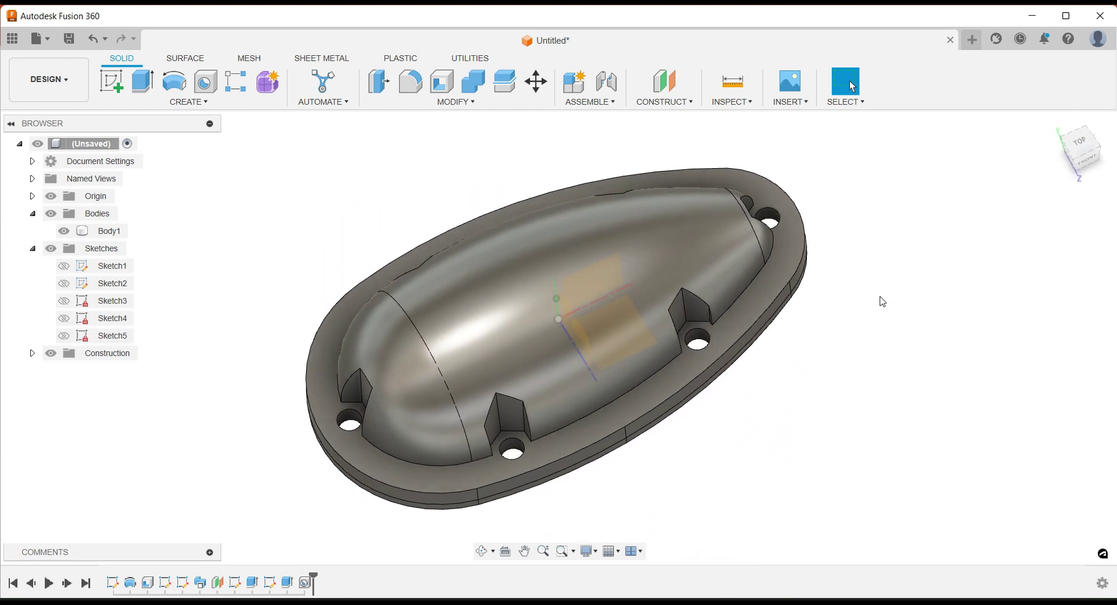
Round the dome's base edges on all sides with a 2 mm fillet
{"action": "left_click", "coordinate": [414, 83]}
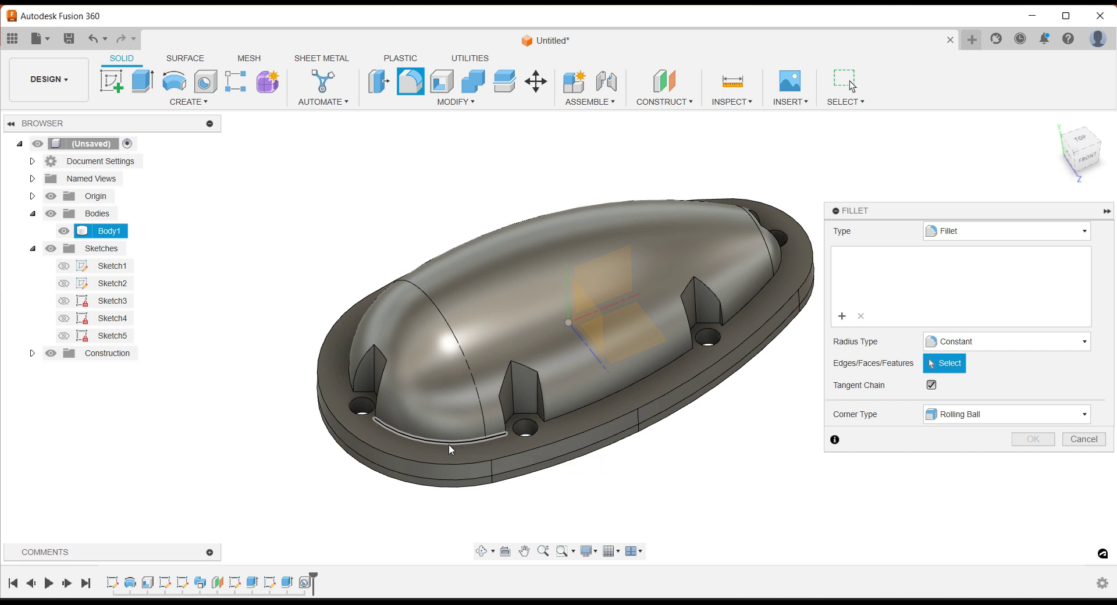
{"action": "left_click", "coordinate": [449, 442]}
{"action": "left_click", "coordinate": [710, 381]}
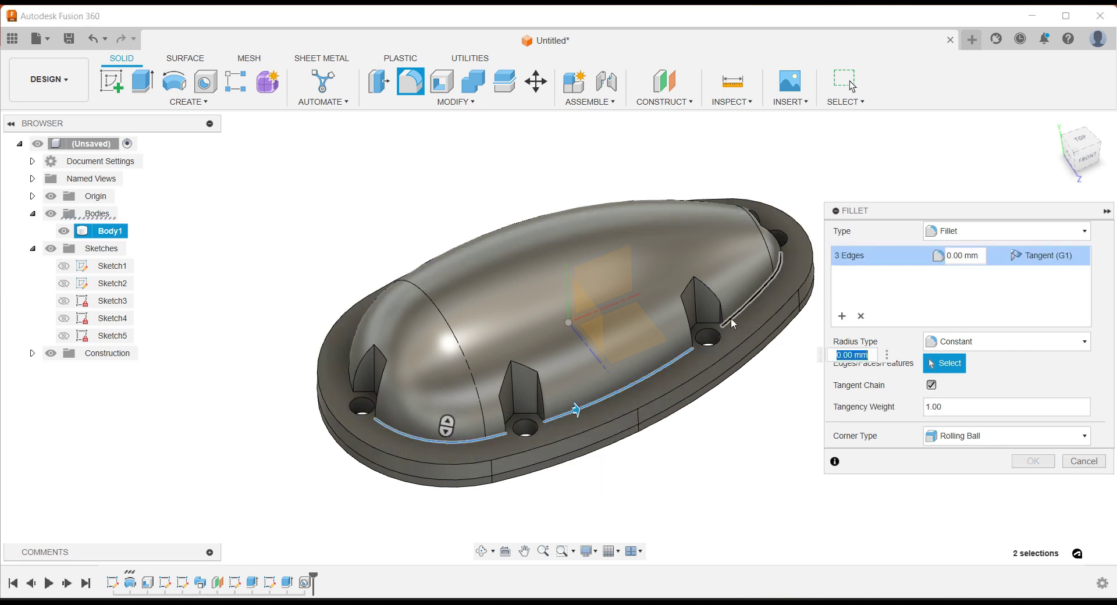
{"action": "middle_click_drag", "start_coordinate": [733, 324], "coordinate": [369, 278], "text": "shift"}
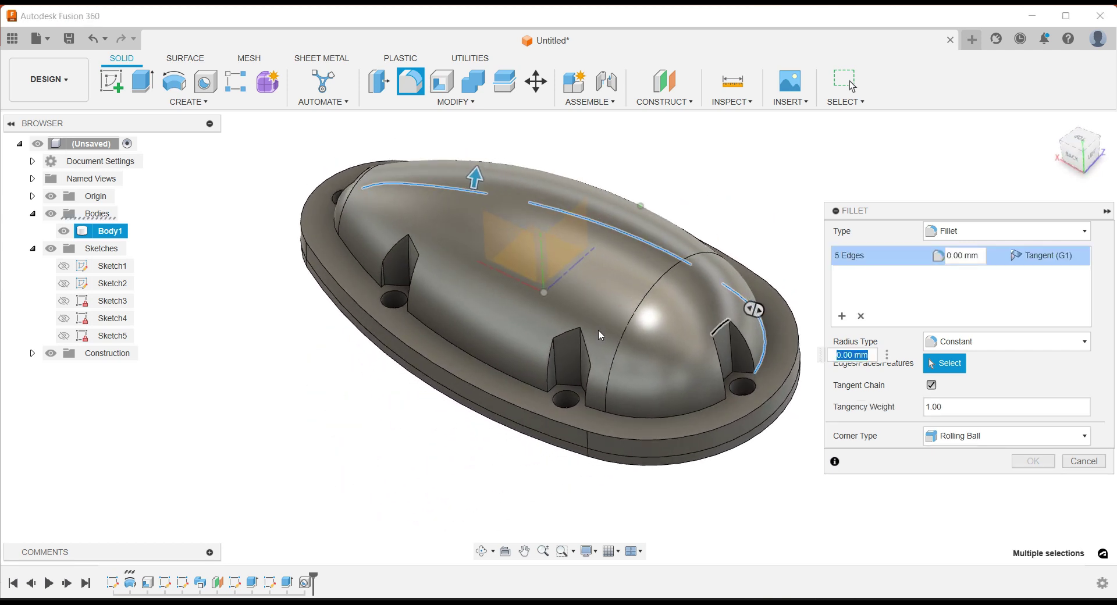
{"action": "left_click", "coordinate": [367, 274]}
{"action": "left_click", "coordinate": [445, 334]}
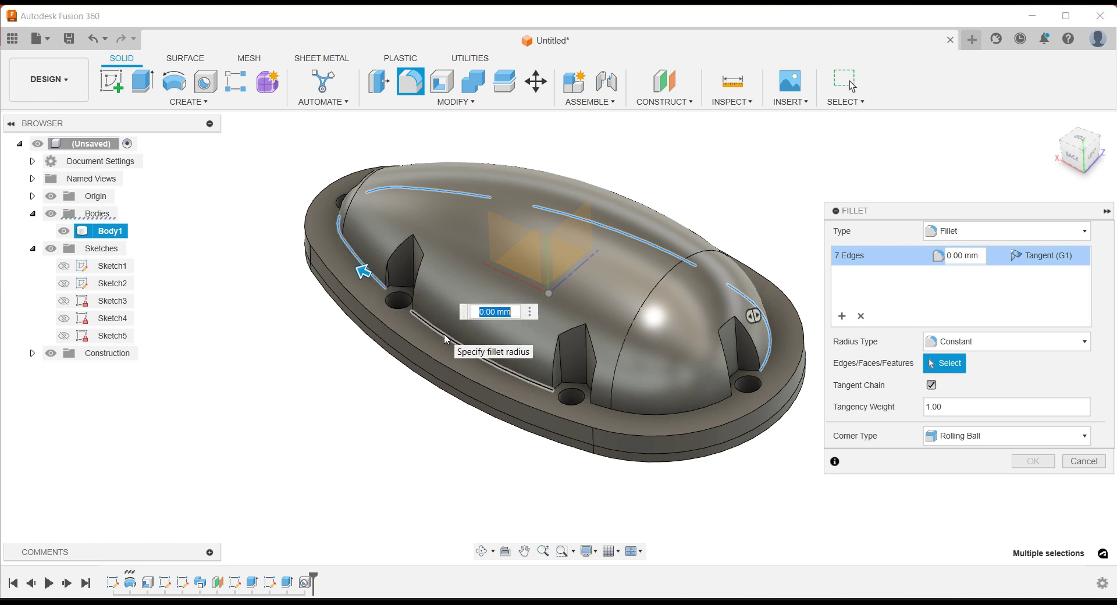
{"action": "left_click", "coordinate": [625, 416]}
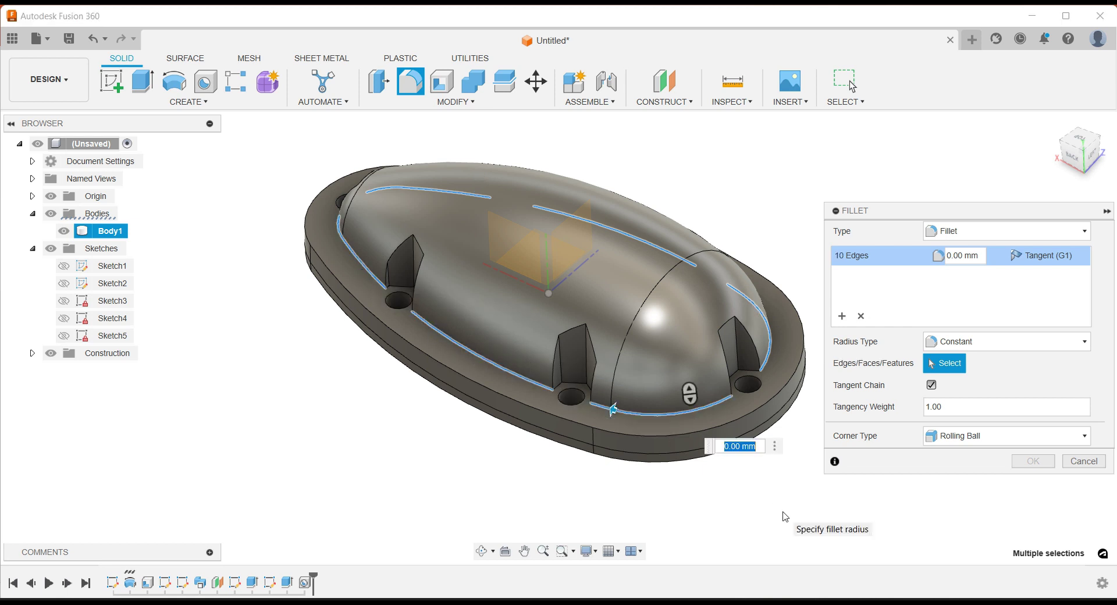
{"action": "type", "text": "2"}
{"action": "key", "text": "Return"}
{"action": "left_click", "coordinate": [1024, 465]}
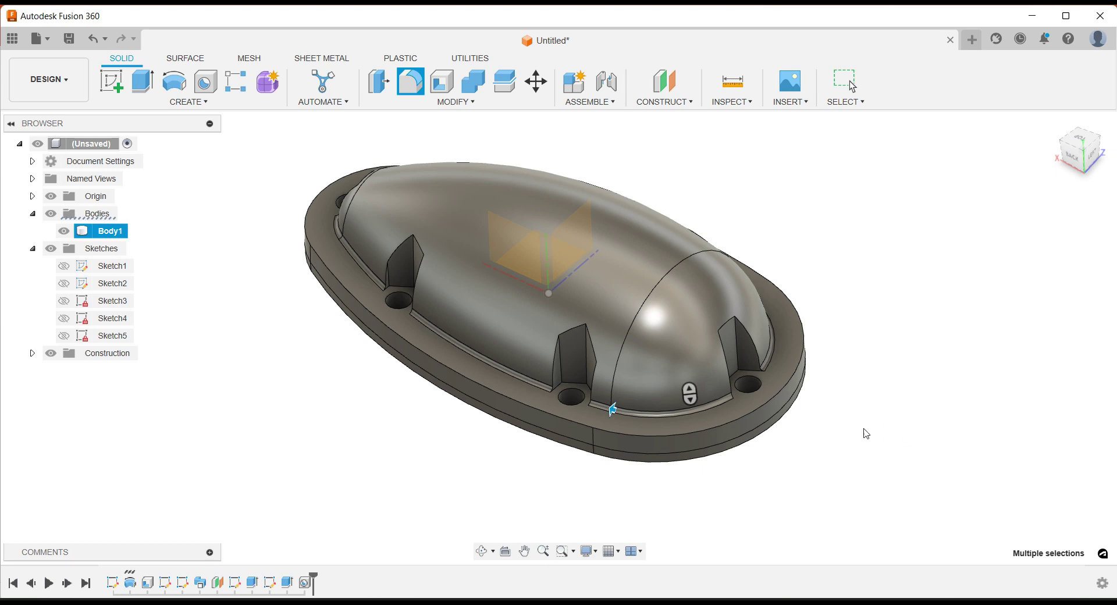
{"action": "middle_click_drag", "start_coordinate": [866, 433], "coordinate": [446, 130], "text": "shift"}
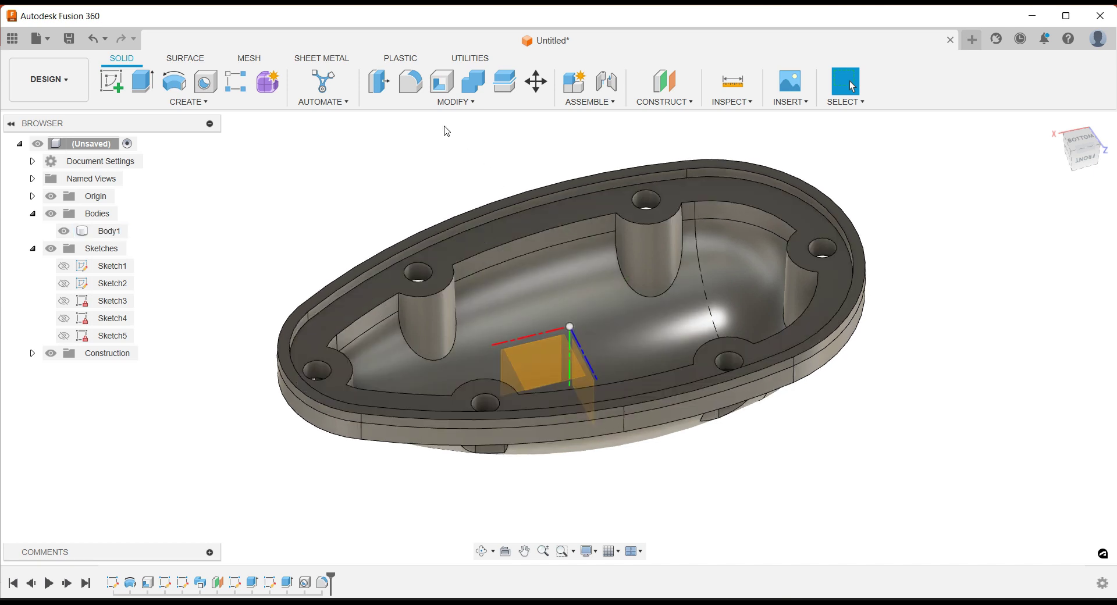
Start a fillet and select the base edges of the first inner posts around the cavity
{"action": "left_click", "coordinate": [413, 86]}
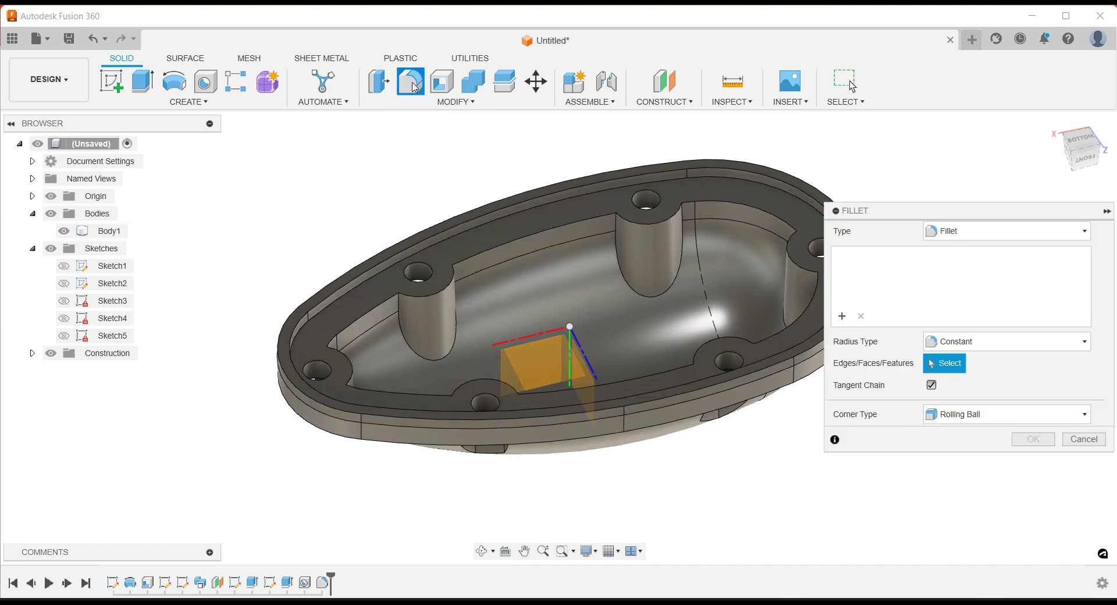
{"action": "left_click", "coordinate": [400, 308]}
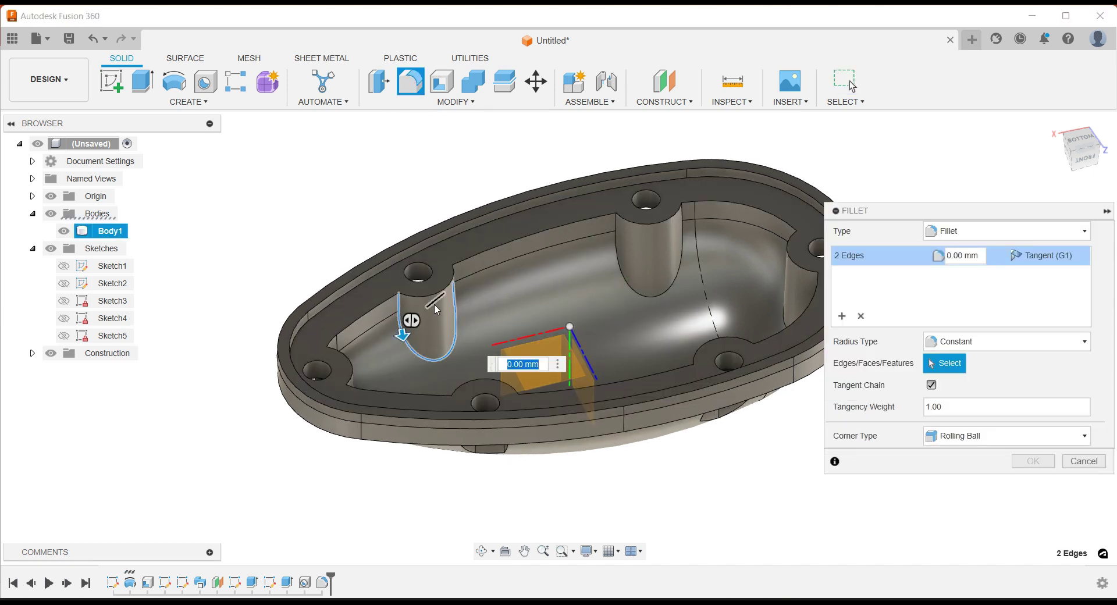
{"action": "middle_click_drag", "start_coordinate": [437, 310], "coordinate": [561, 278], "text": "shift"}
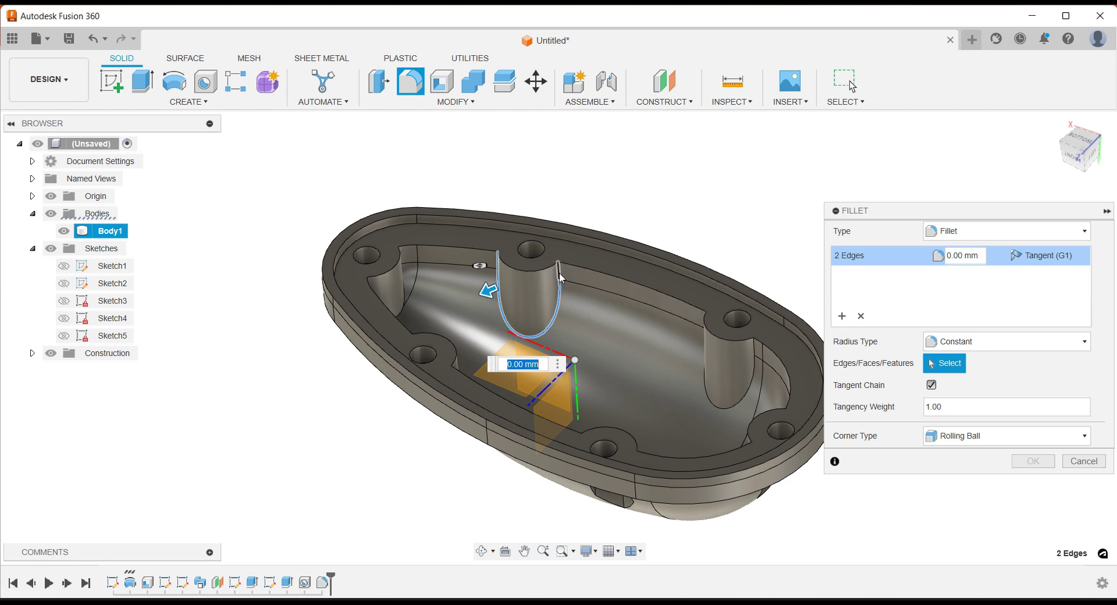
{"action": "left_click", "coordinate": [734, 407]}
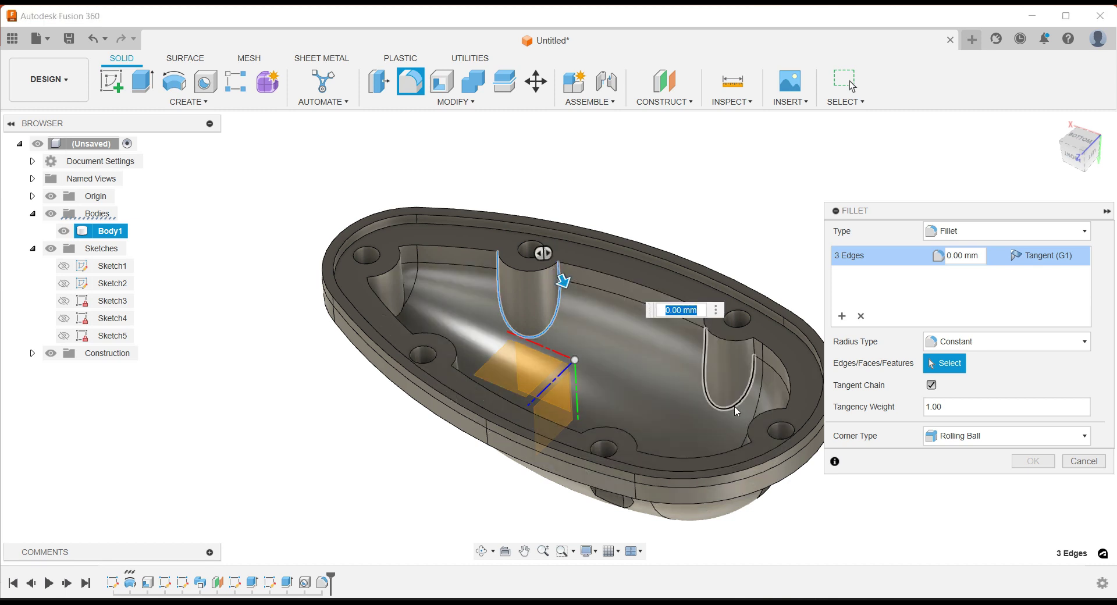
{"action": "left_click", "coordinate": [757, 353]}
{"action": "middle_click_drag", "start_coordinate": [756, 353], "coordinate": [587, 283], "text": "shift"}
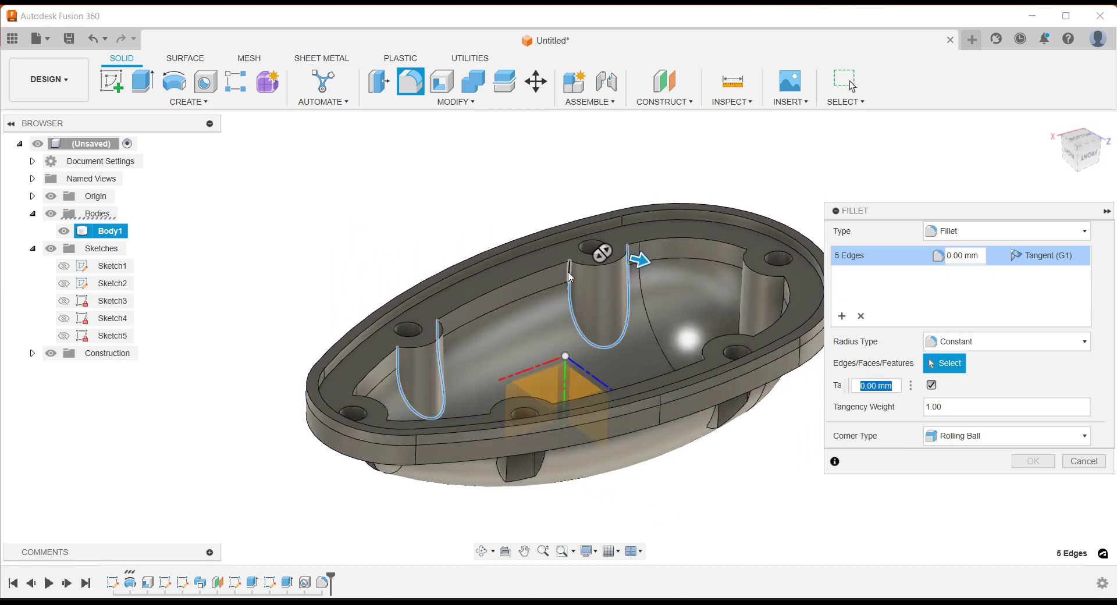
{"action": "left_click", "coordinate": [570, 277]}
{"action": "left_click", "coordinate": [785, 292]}
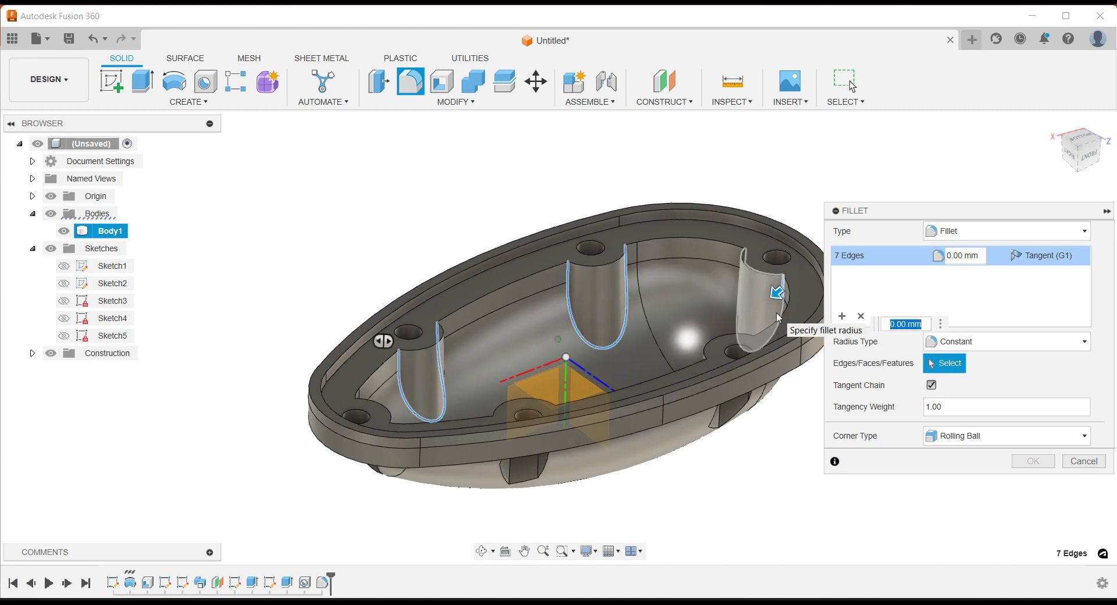
{"action": "middle_click_drag", "start_coordinate": [782, 317], "coordinate": [596, 274], "text": "shift"}
{"action": "left_click", "coordinate": [562, 238]}
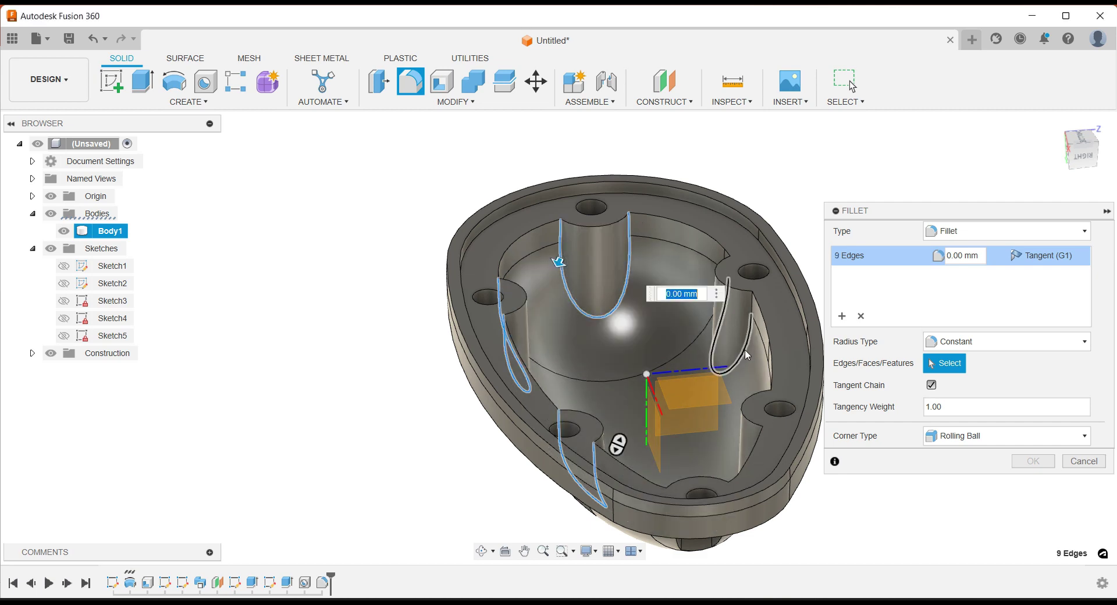
{"action": "left_click", "coordinate": [748, 355]}
Add the remaining post edges, twenty in total, and apply the 2 mm fillet
{"action": "middle_click_drag", "start_coordinate": [746, 312], "coordinate": [499, 210], "text": "shift"}
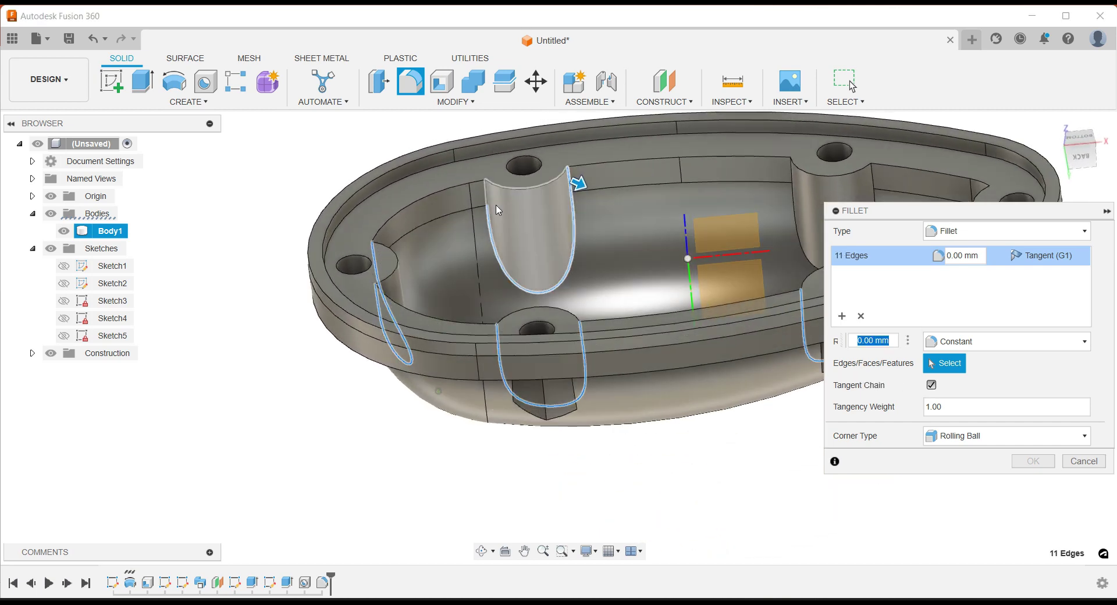
{"action": "left_click", "coordinate": [477, 268]}
{"action": "mouse_move", "coordinate": [476, 268]}
{"action": "middle_mouse_down", "text": "shift"}
{"action": "mouse_move", "coordinate": [486, 293]}
{"action": "mouse_move", "coordinate": [492, 278]}
{"action": "middle_mouse_up", "text": "shift"}
{"action": "left_click", "coordinate": [492, 276]}
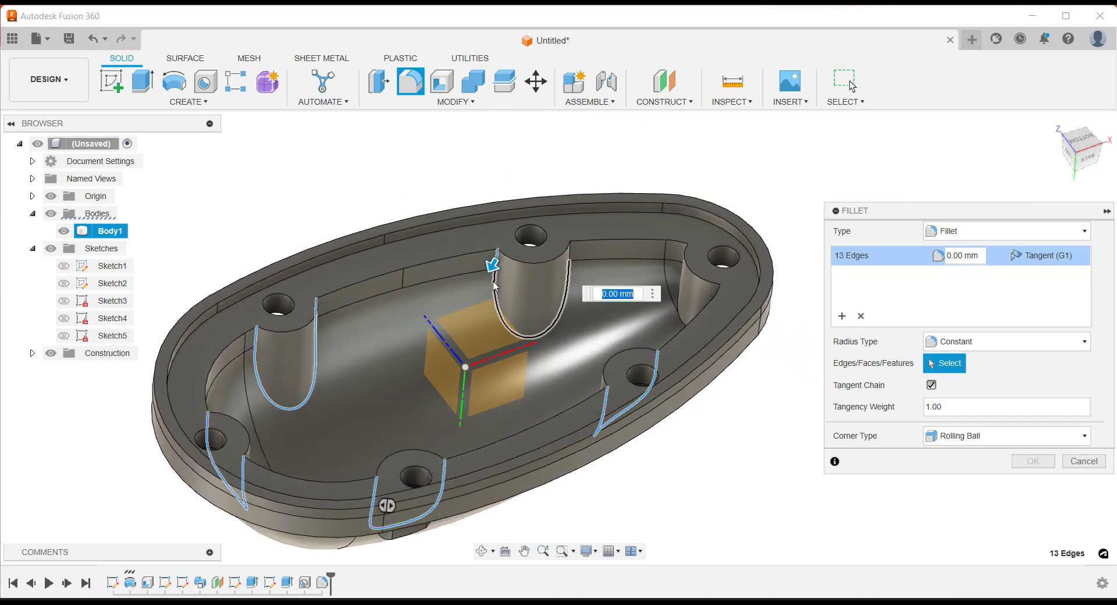
{"action": "left_click", "coordinate": [495, 286]}
{"action": "middle_click_drag", "start_coordinate": [579, 258], "coordinate": [582, 264], "text": "shift"}
{"action": "left_click", "coordinate": [583, 260]}
{"action": "left_click", "coordinate": [428, 276]}
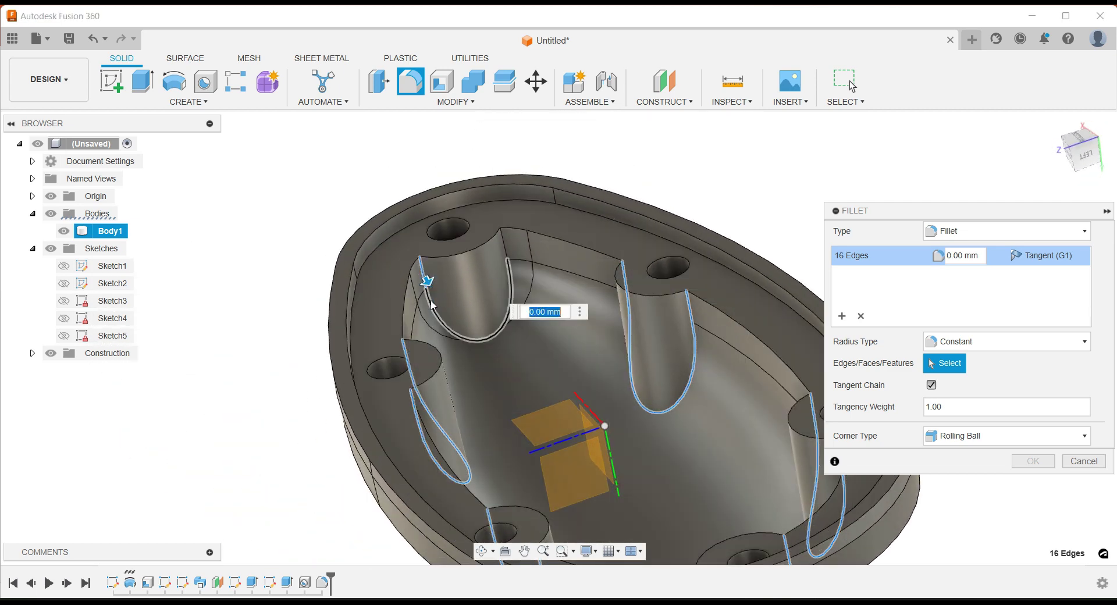
{"action": "left_click", "coordinate": [511, 250]}
{"action": "type", "text": "2"}
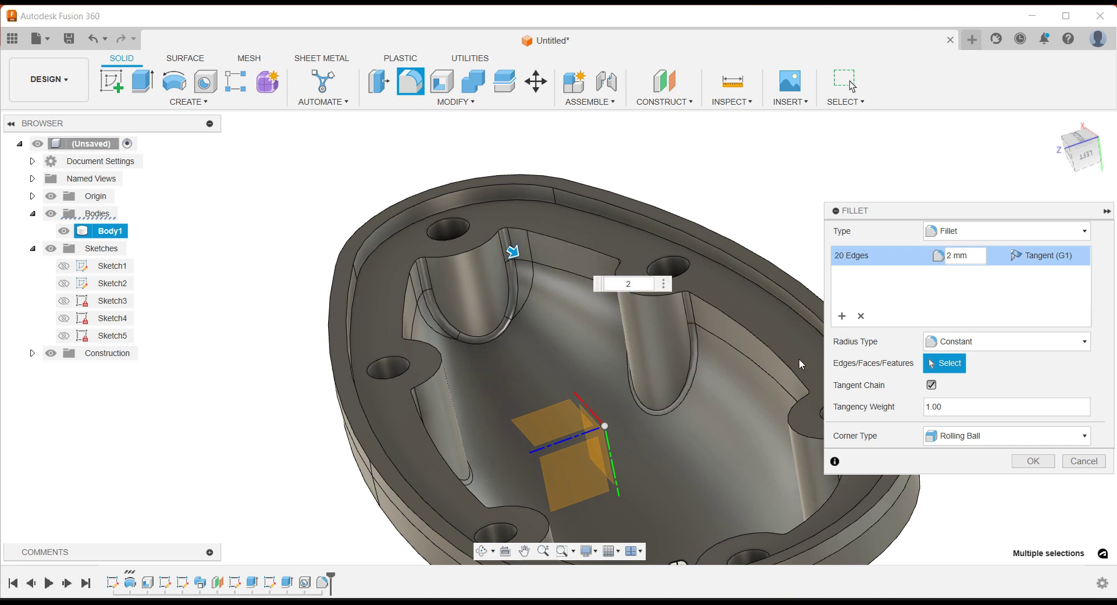
{"action": "left_click", "coordinate": [1026, 468]}
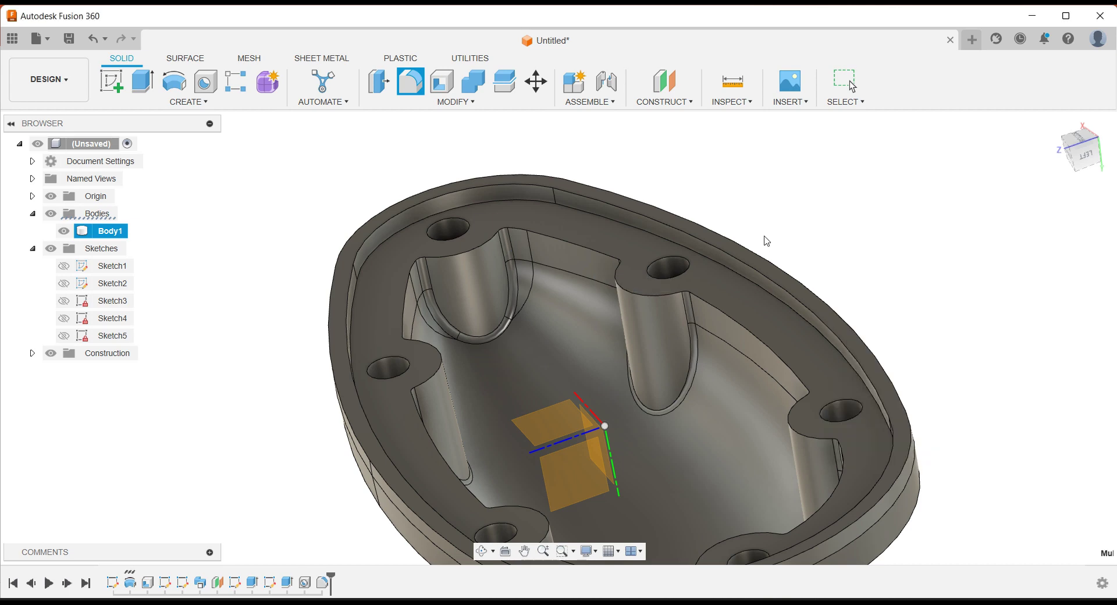
{"action": "scroll", "coordinate": [777, 232], "scroll_direction": "down", "scroll_amount": 2}
{"action": "scroll", "coordinate": [778, 231], "scroll_direction": "down", "scroll_amount": 2}
{"action": "middle_click_drag", "start_coordinate": [779, 231], "coordinate": [941, 245], "text": "shift"}
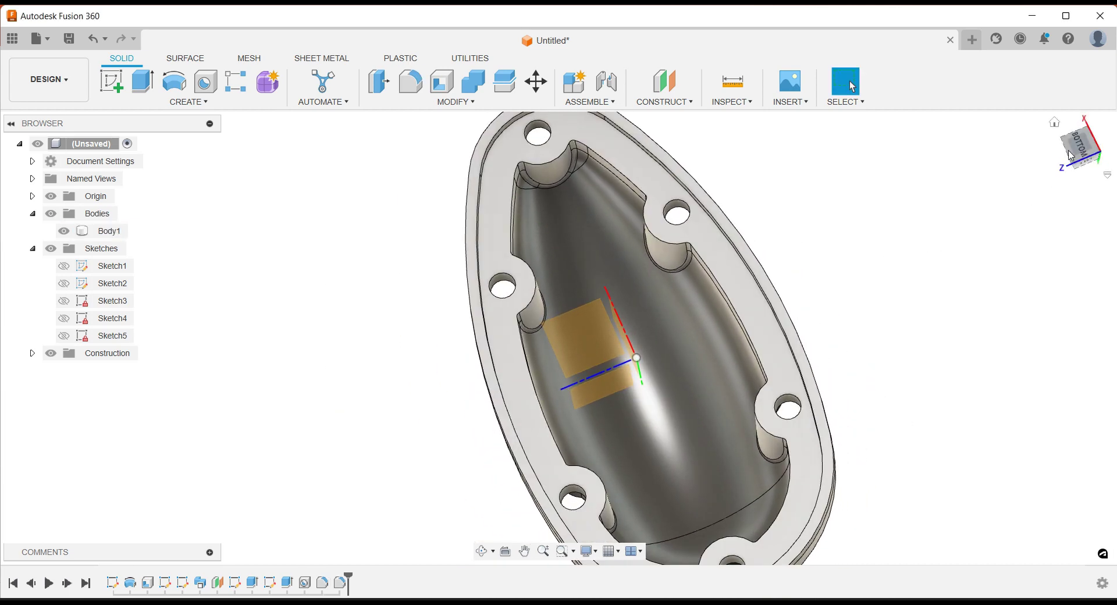
{"action": "left_click", "coordinate": [1078, 155]}
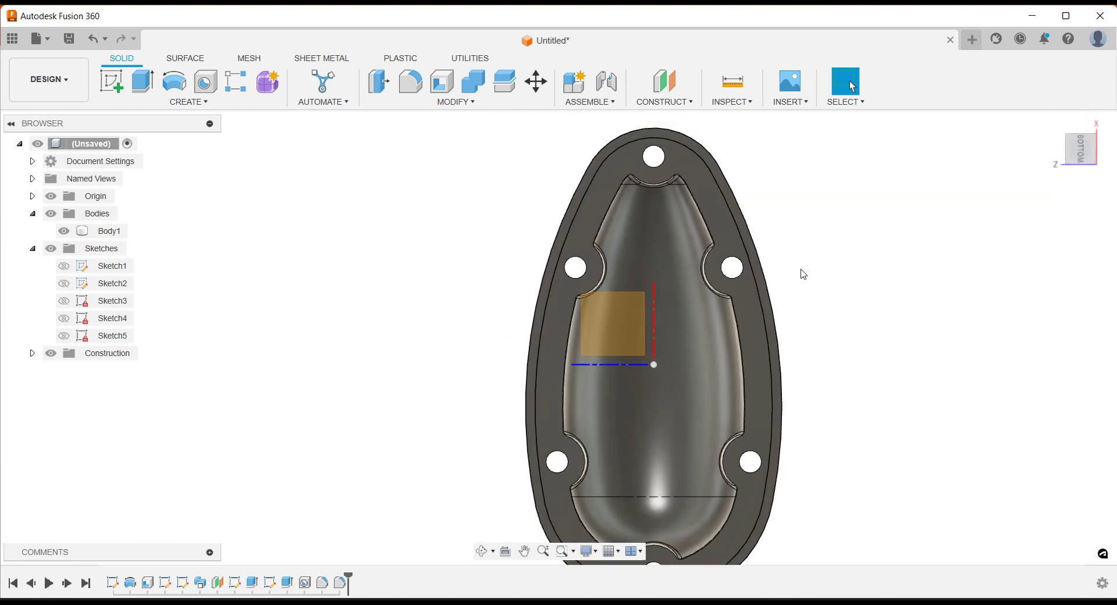
{"action": "key", "text": "F6"}
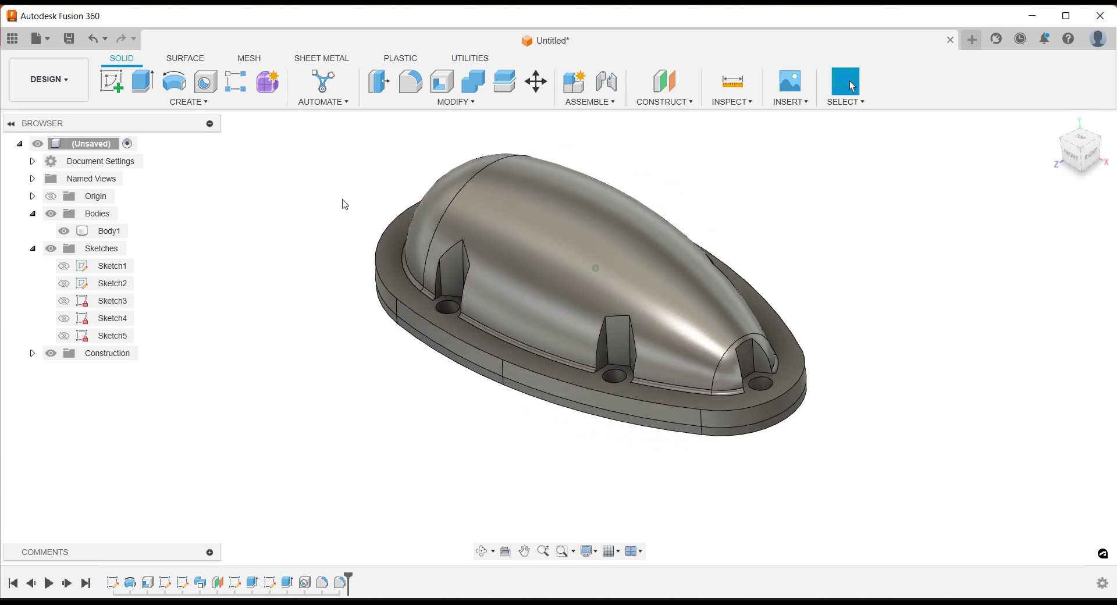
{"action": "middle_click_drag", "start_coordinate": [346, 204], "coordinate": [332, 223], "text": "shift"}
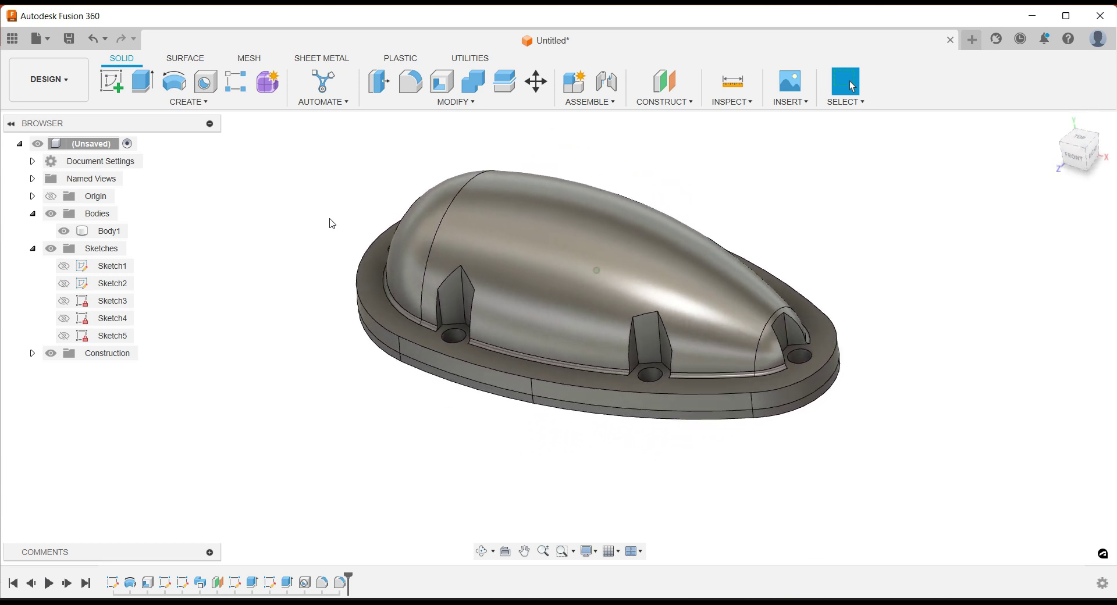